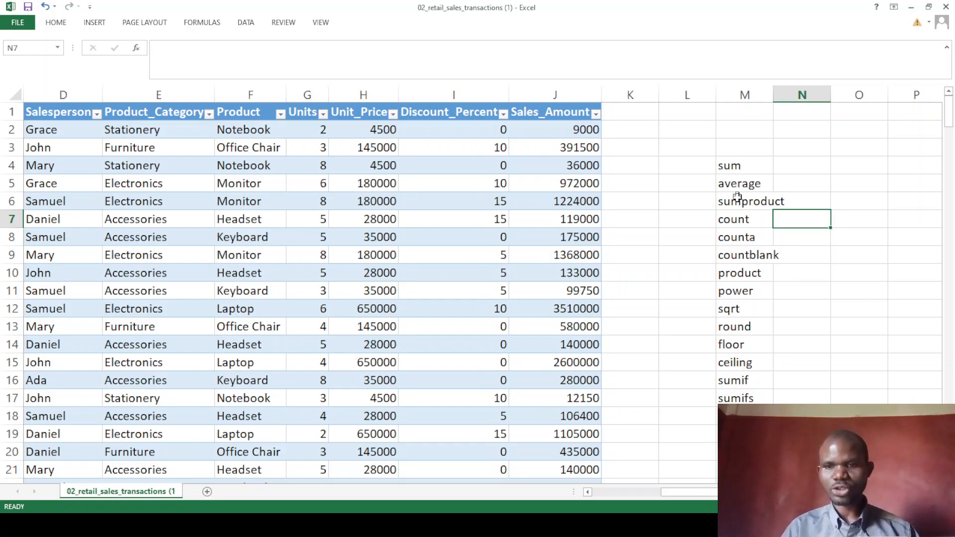
scroll(771, 259, "down", 1)
scroll(769, 261, "up", 1)
scroll(767, 262, "down", 1)
scroll(767, 262, "up", 1)
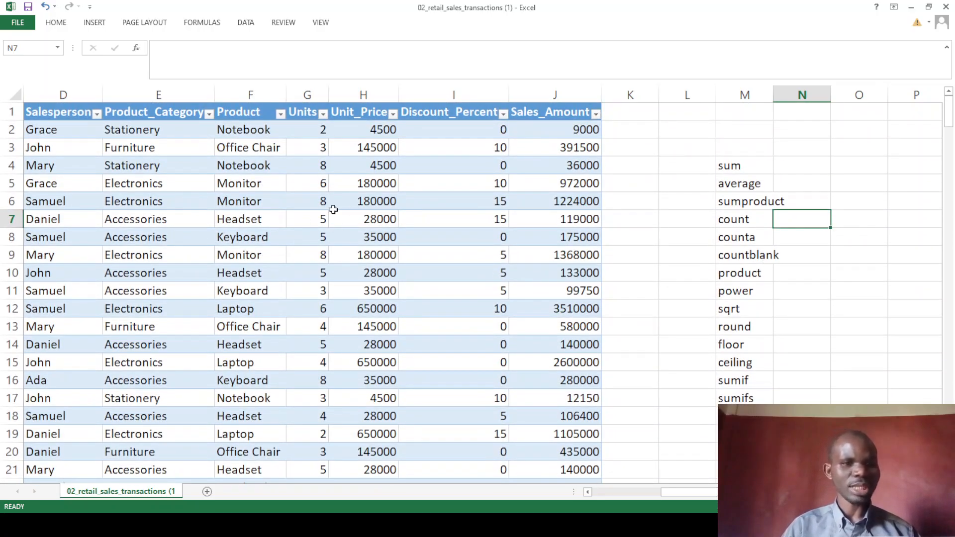
scroll(370, 214, "down", 1)
scroll(378, 214, "up", 1)
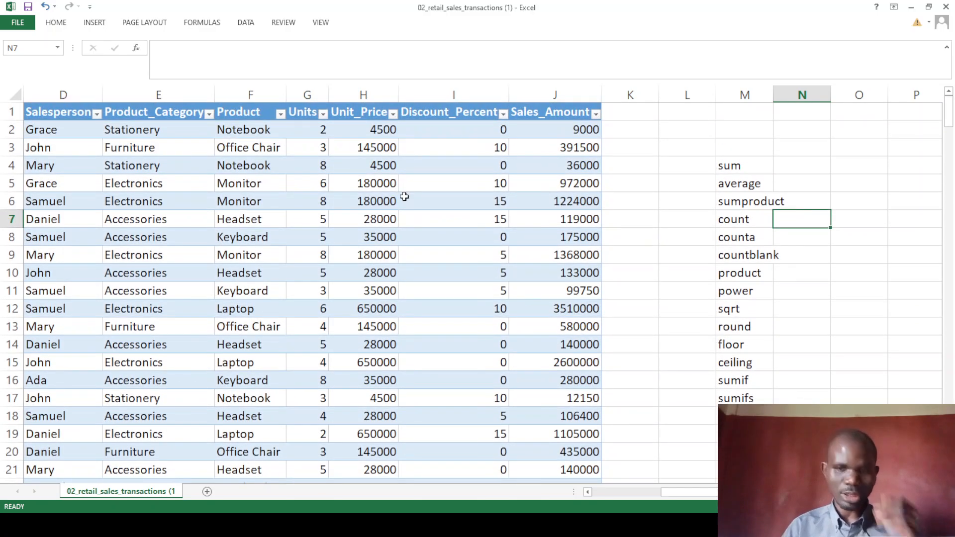
- Enter the sample formula =sum(2,4) in cell O4, in the row labelled sum
left_click(851, 169)
type("=")
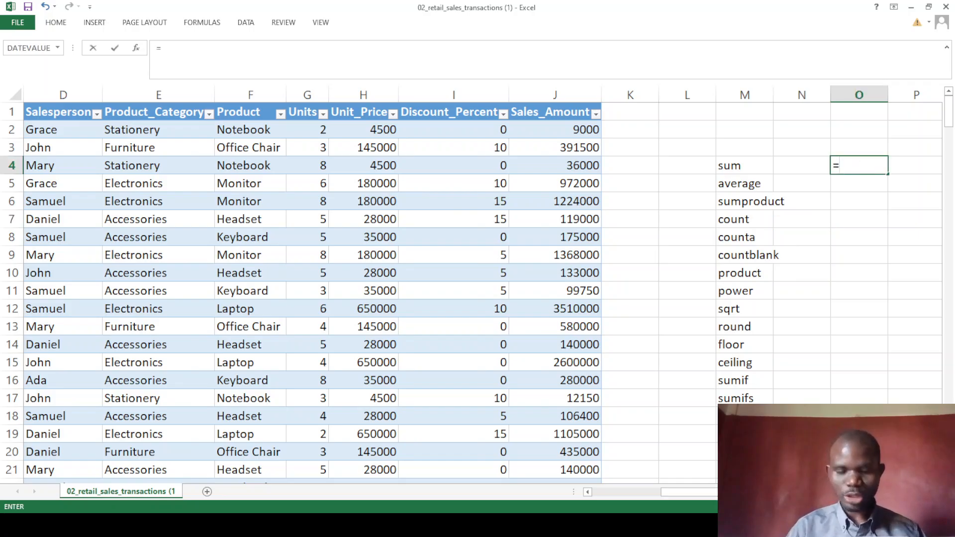
type("sum(")
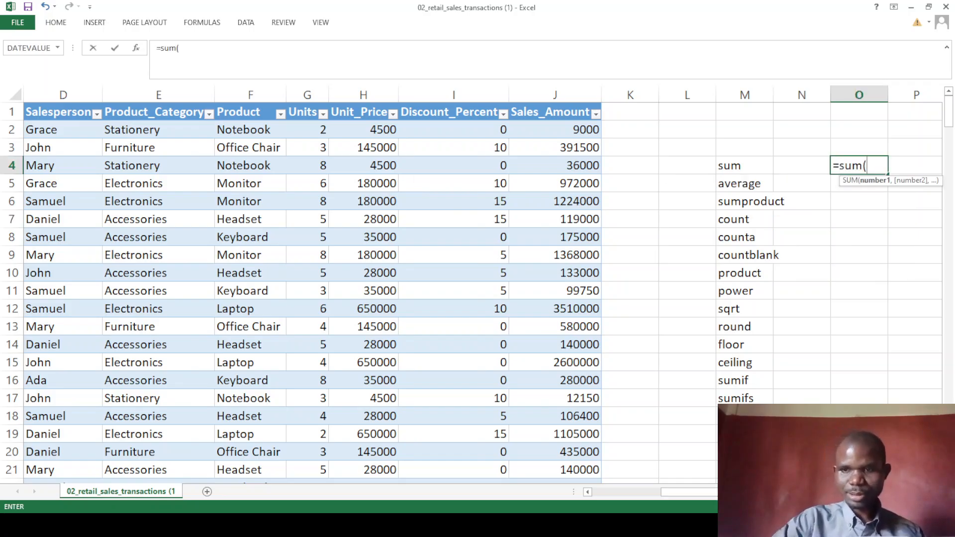
type("2,4")
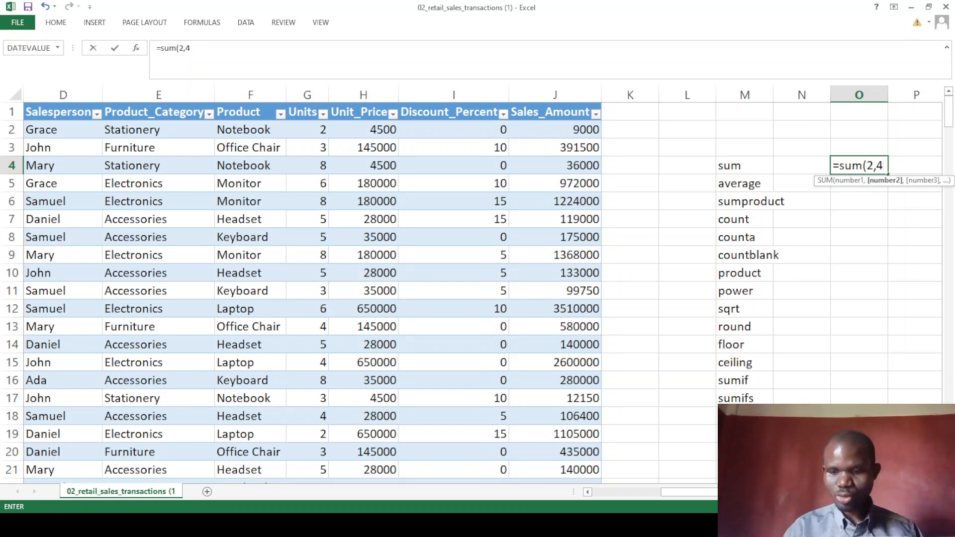
type(")")
key("Return")
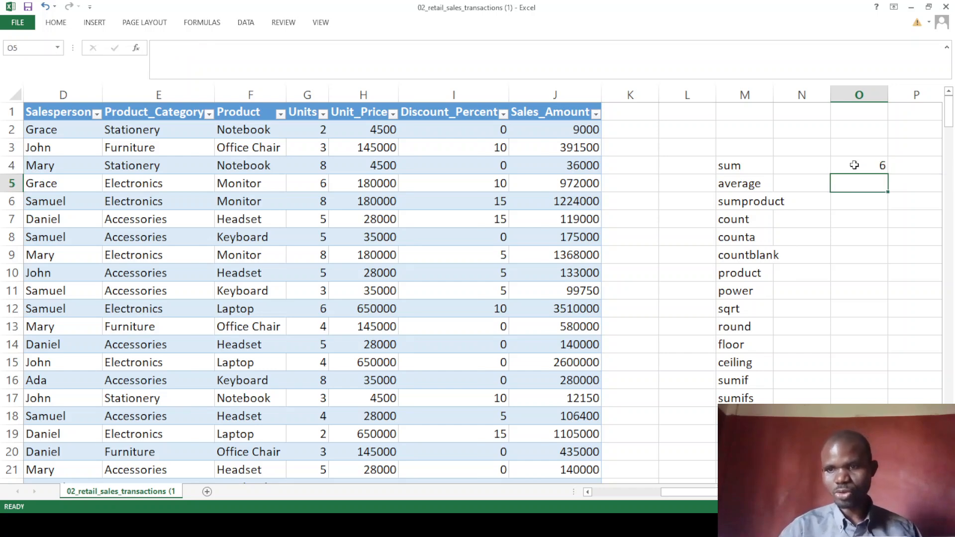
- Enter the equivalent addition =2+4 in cell O5, check its formula, and clear the cell
type("=2+4")
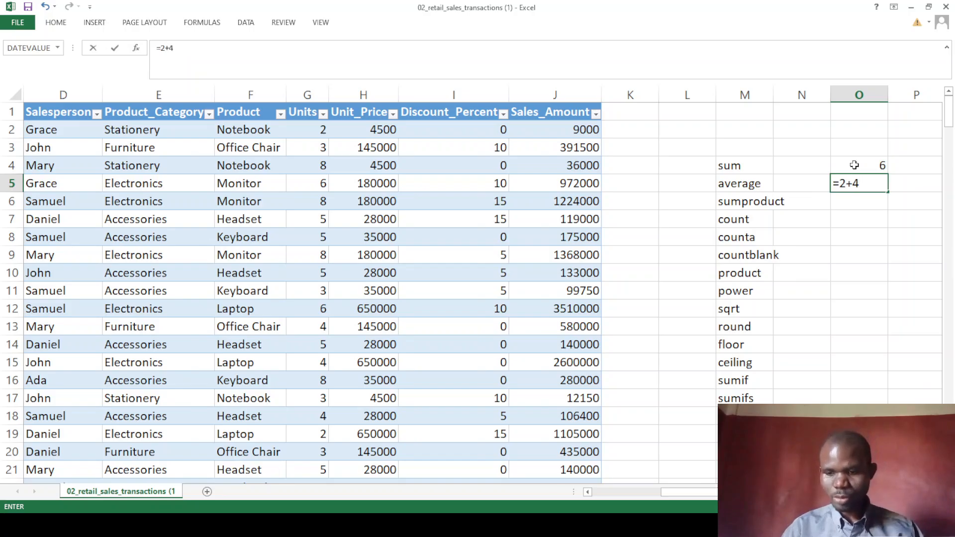
key("Return")
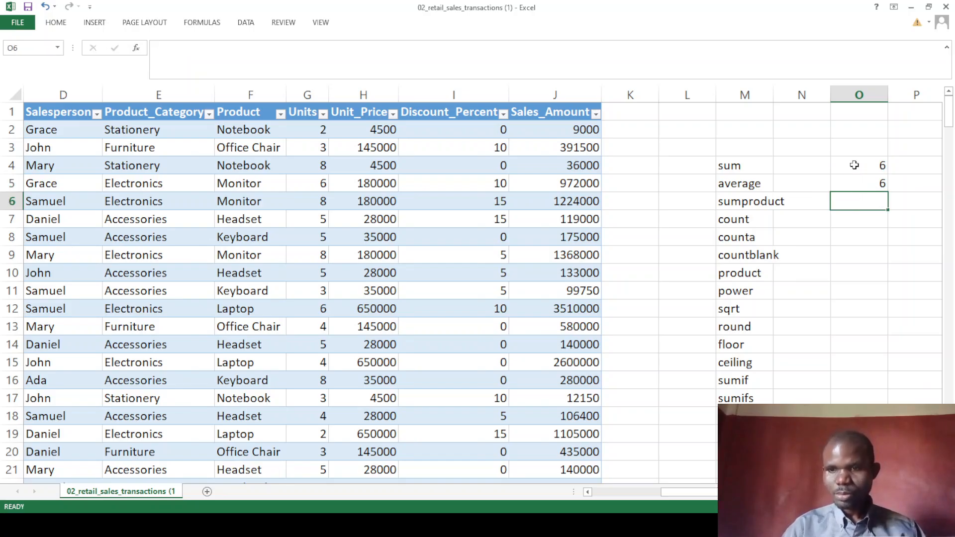
left_click(880, 184)
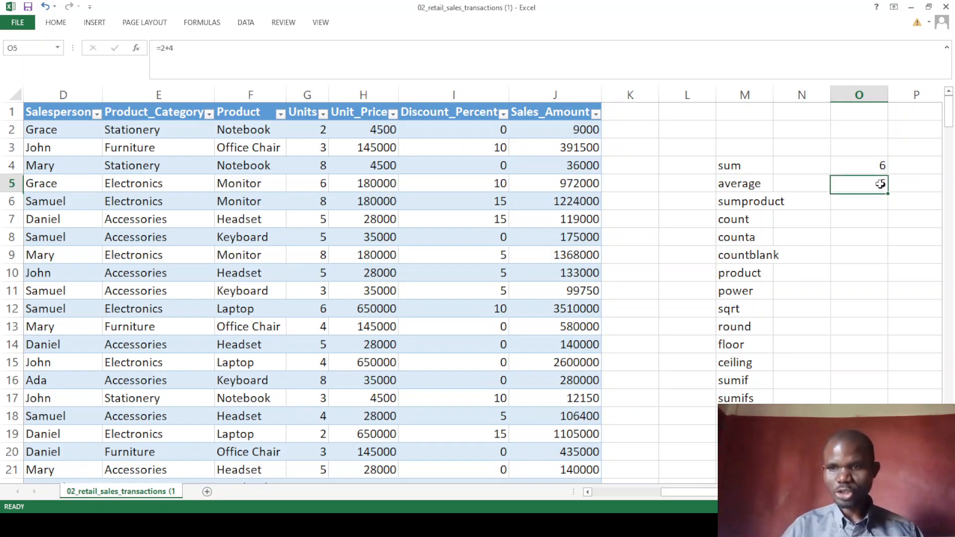
key("BackSpace")
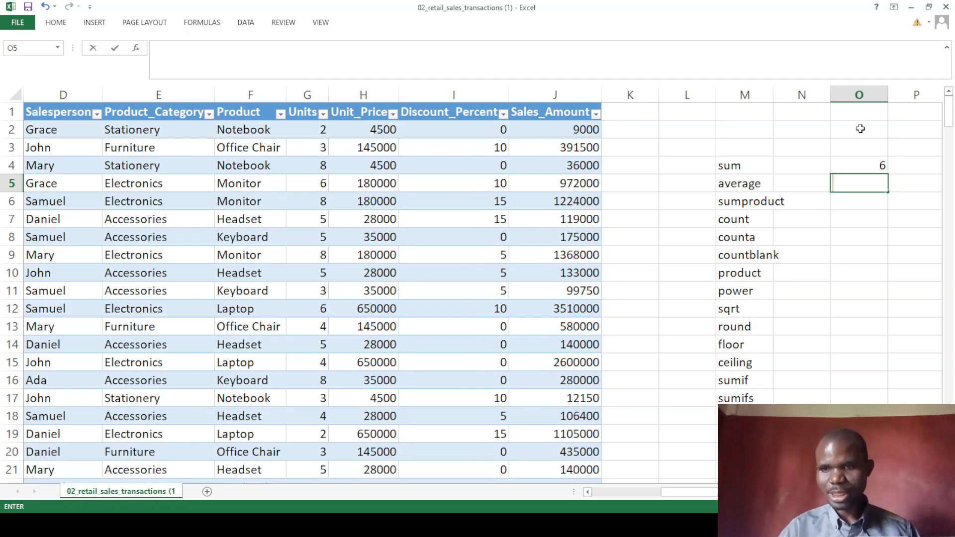
- Enter the heading "Summaries" in cell O1
left_click(861, 112)
type("Su")
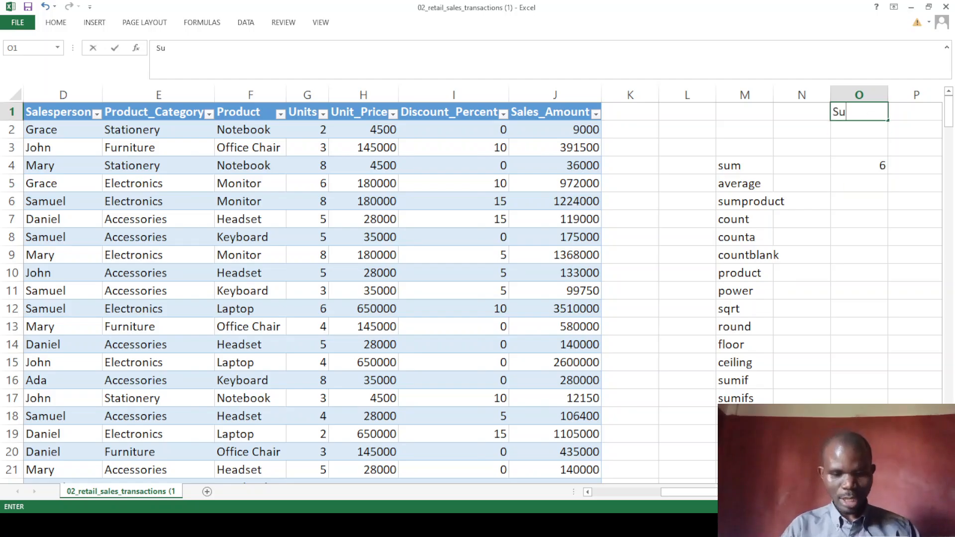
type("mmaeire")
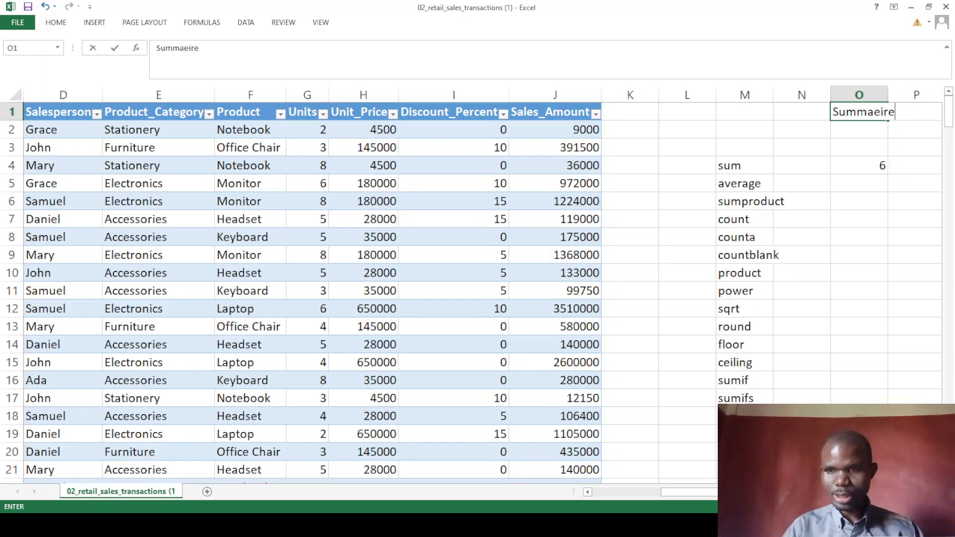
key("BackSpace")
key("BackSpace")
key("BackSpace")
key("BackSpace")
type("ries")
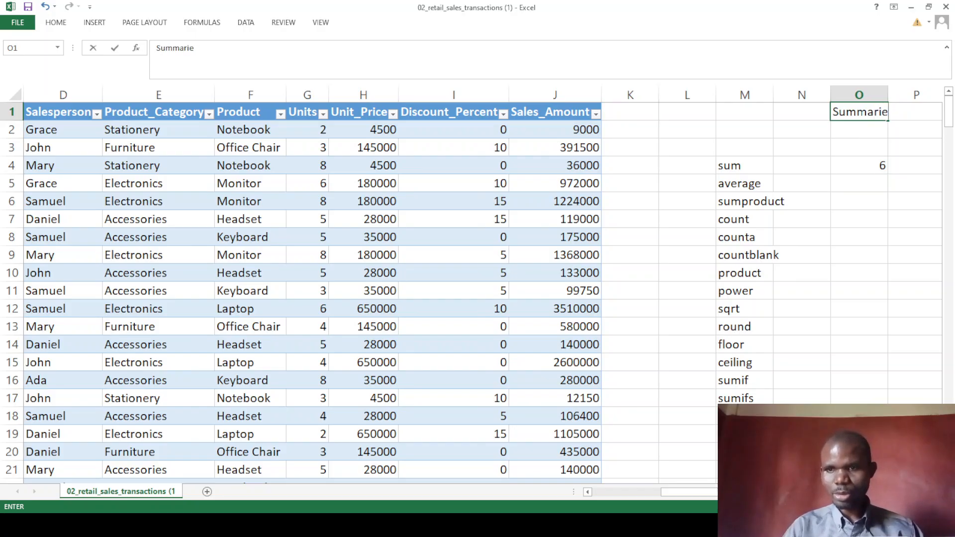
- Label cell N2 "Total Sales" and widen column N slightly so the label fits
left_click(808, 135)
type("Total Sales")
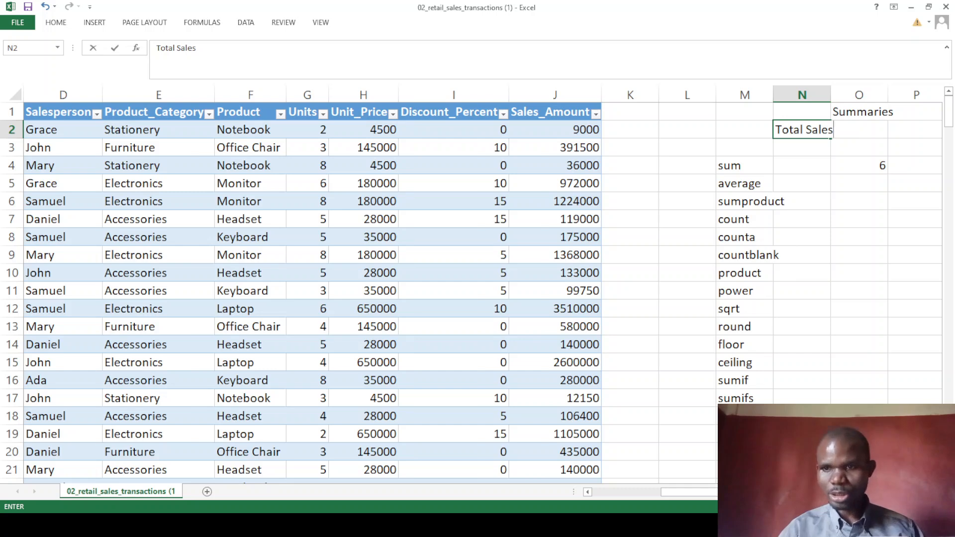
left_click(835, 148)
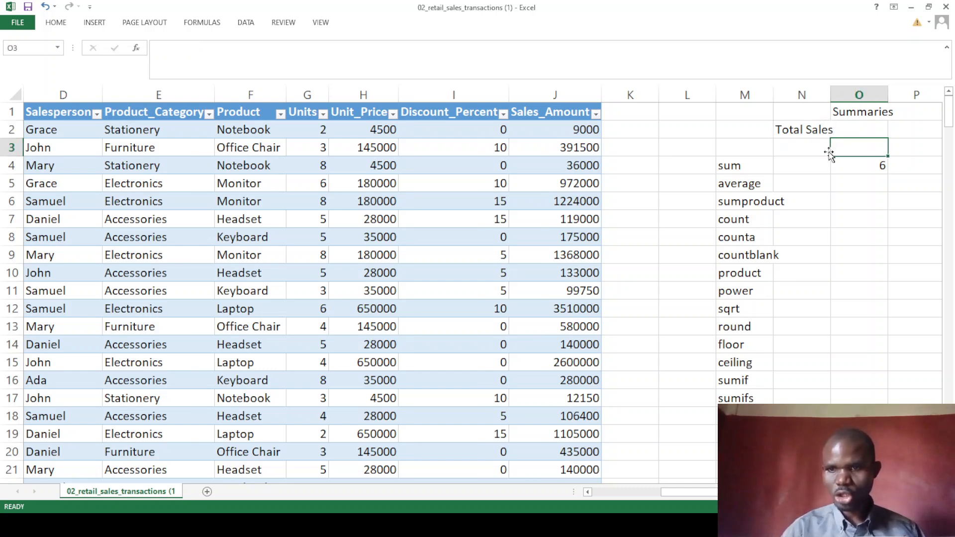
left_click_drag(828, 92, 837, 92)
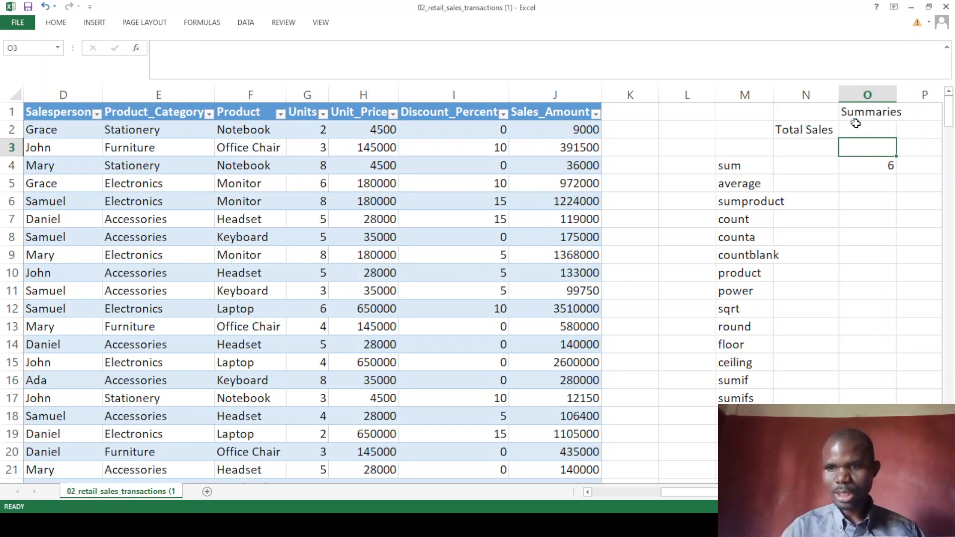
- Calculate total sales in cell O2 with SUM over the table's whole Sales_Amount column, =sum(Table1[[Sales_Amount]])
left_click(857, 125)
type("=sum")
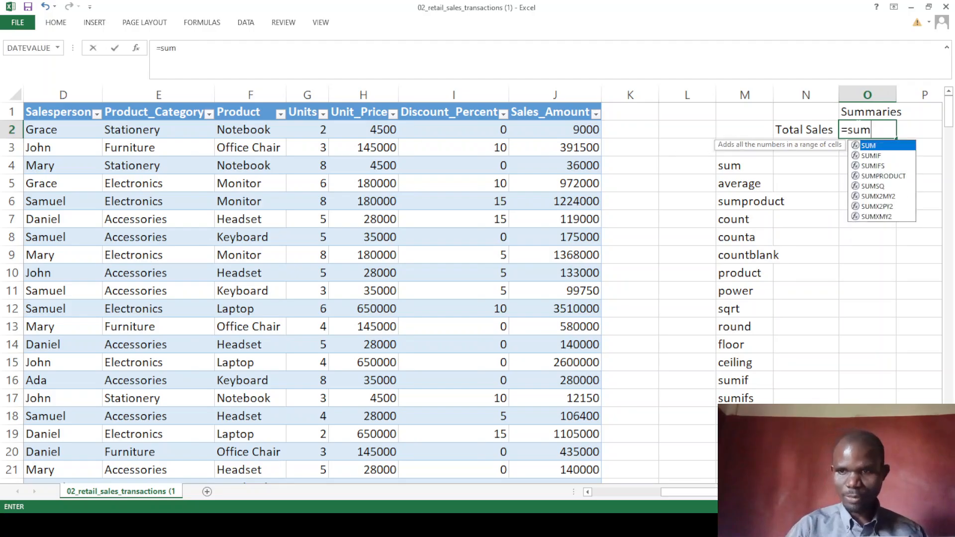
type("(")
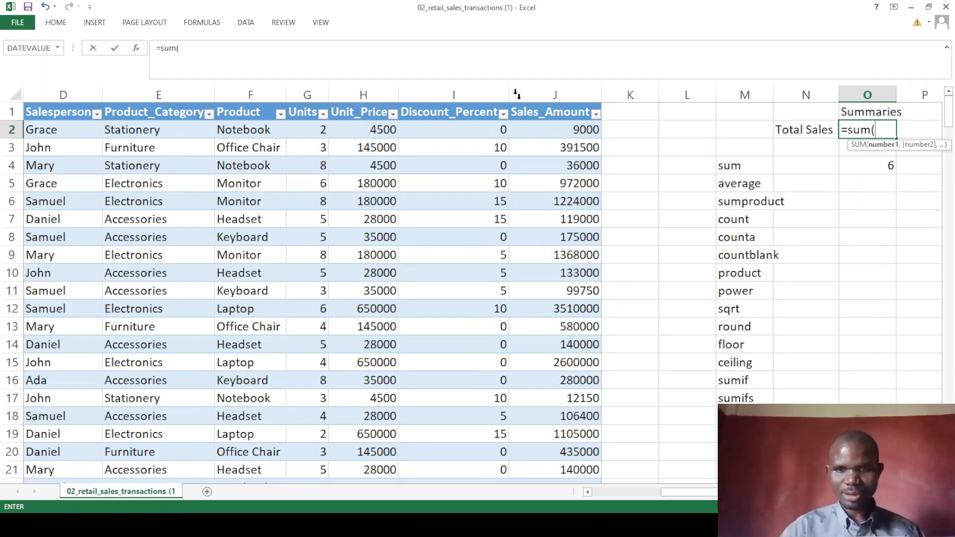
left_click(543, 118)
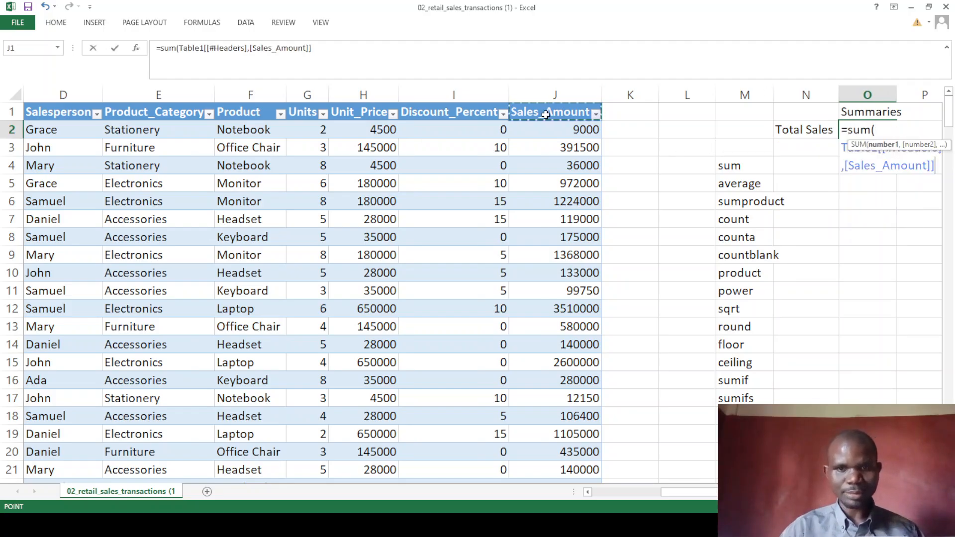
left_click(250, 48)
key("BackSpace")
key("BackSpace")
key("BackSpace")
key("BackSpace")
key("BackSpace")
key("BackSpace")
key("BackSpace")
key("BackSpace")
key("BackSpace")
key("BackSpace")
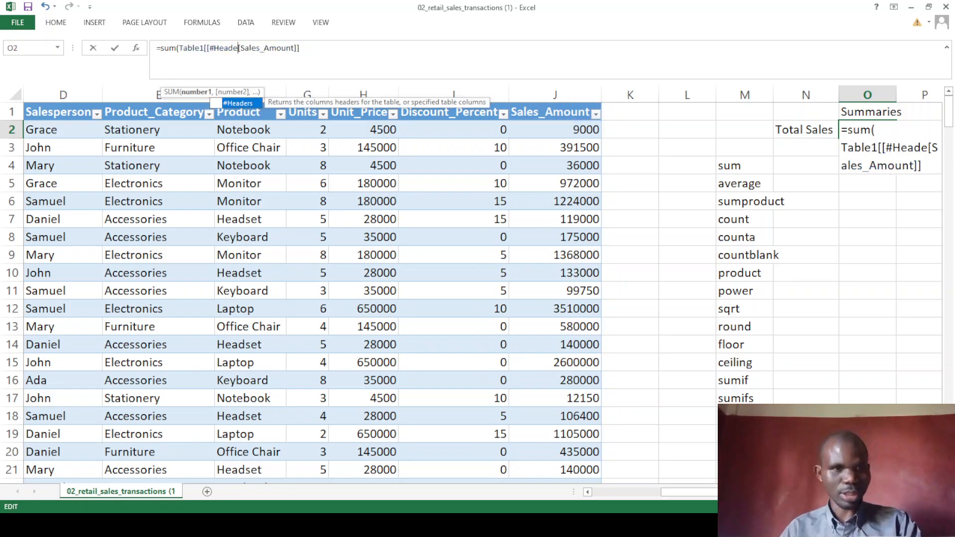
key("BackSpace")
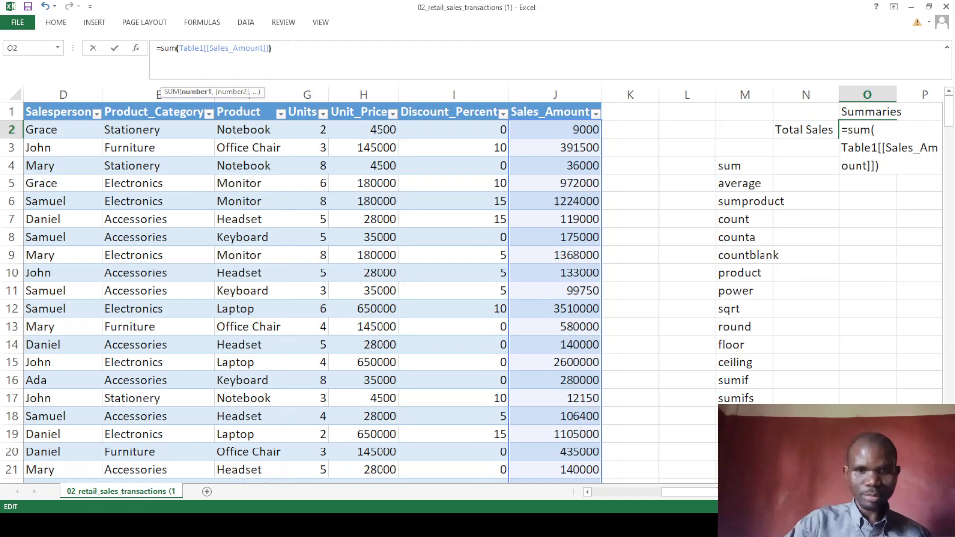
key("Return")
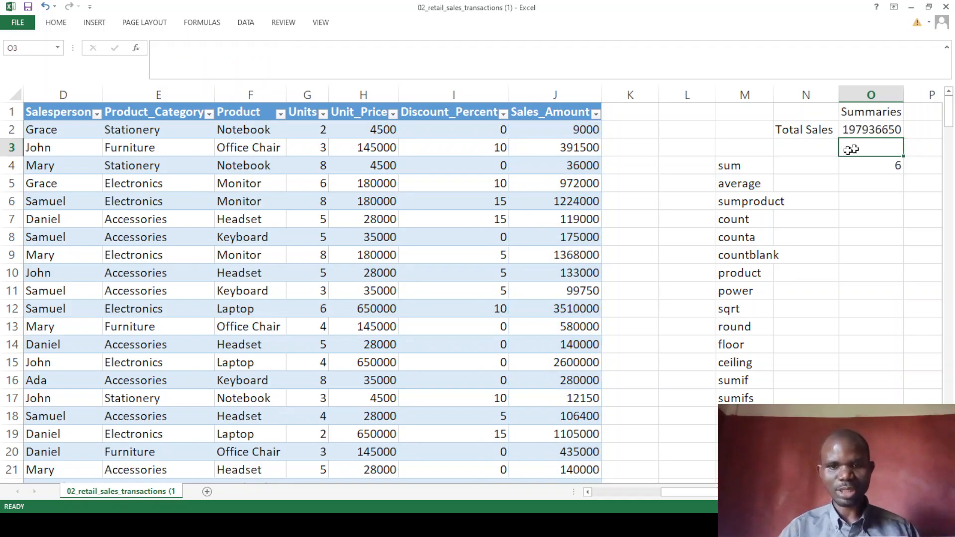
- Clear the sample sum from cell O4
left_click(575, 131)
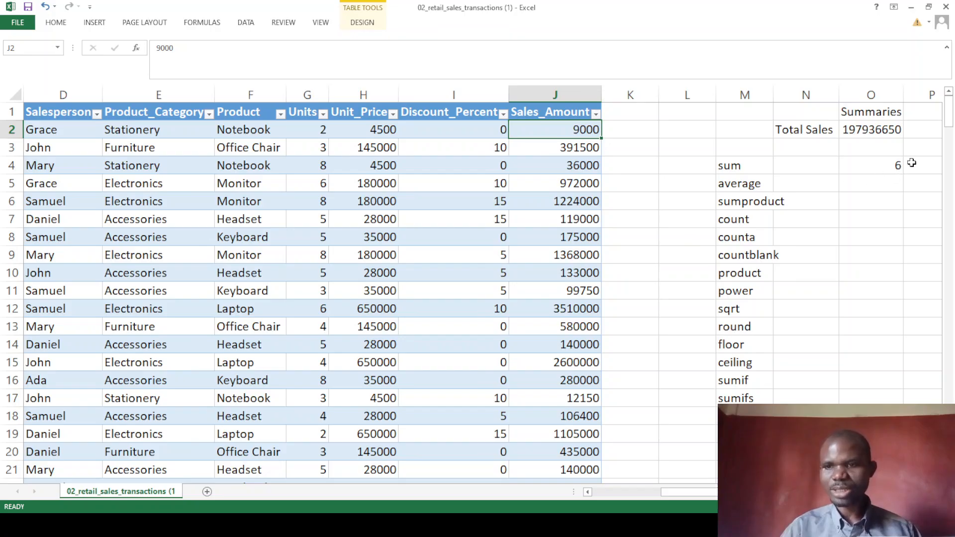
left_click(876, 148)
left_click(883, 167)
key("BackSpace")
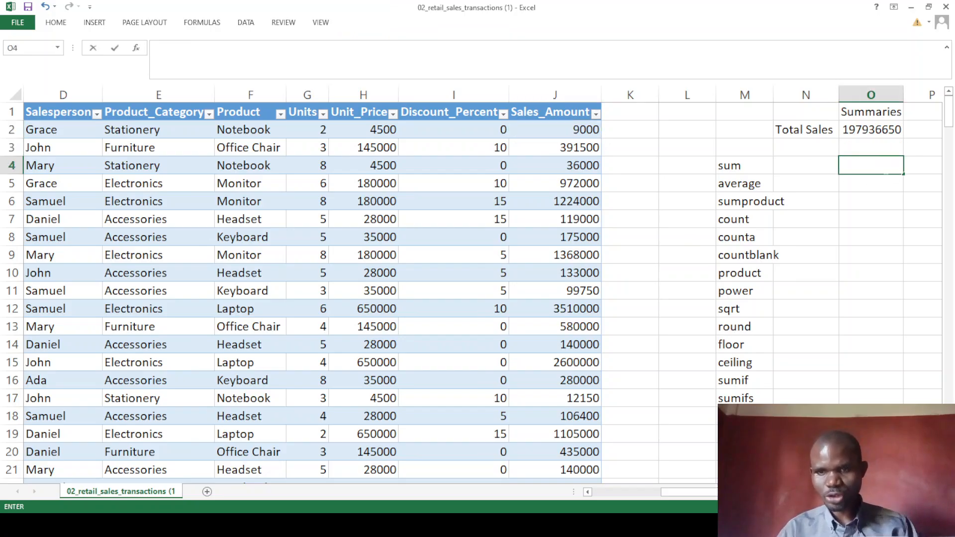
left_click(806, 148)
type("Aver")
key("BackSpace")
key("BackSpace")
key("BackSpace")
type("verage")
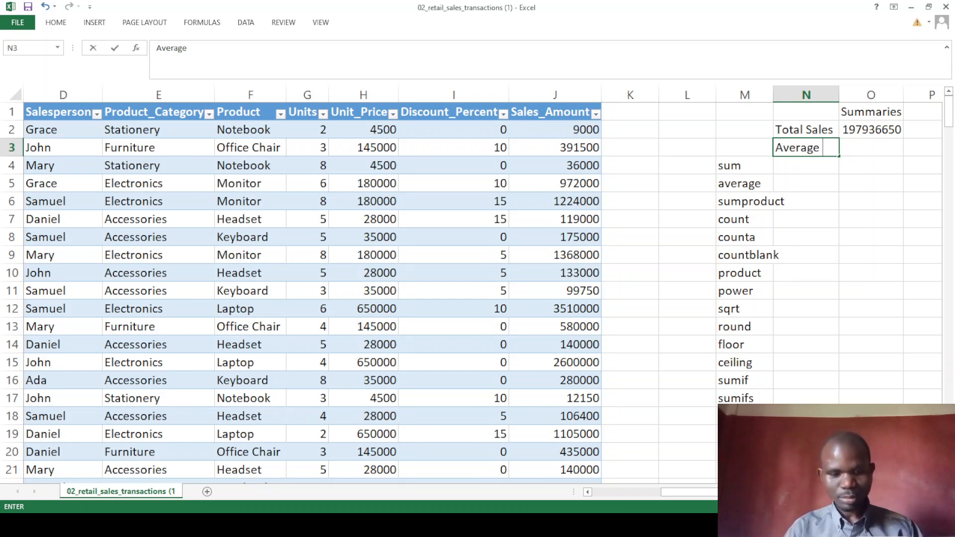
key("BackSpace")
key("BackSpace")
key("BackSpace")
key("BackSpace")
key("BackSpace")
key("BackSpace")
key("BackSpace")
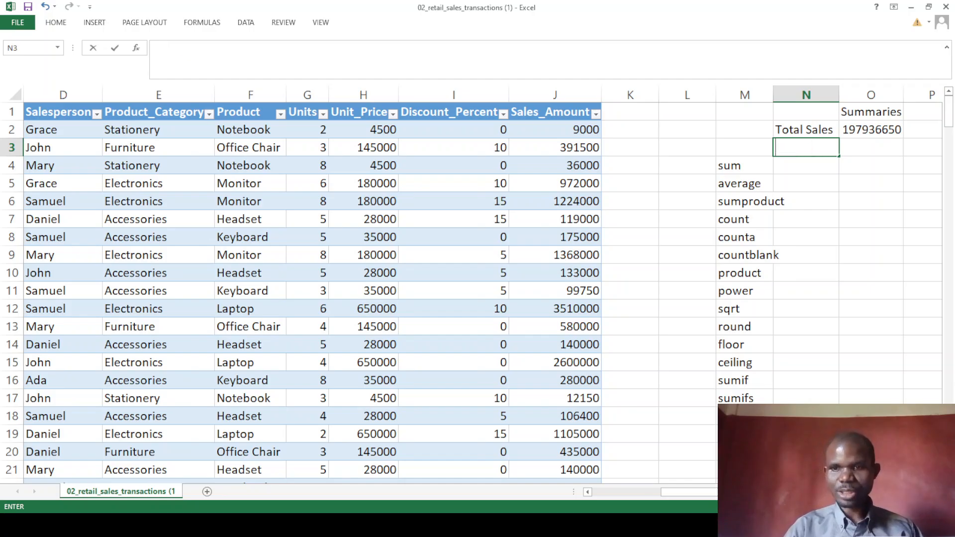
- Write the average definition "sum of everything/count of everything" in cell O4, highlight it, and clear the cell
left_click(864, 166)
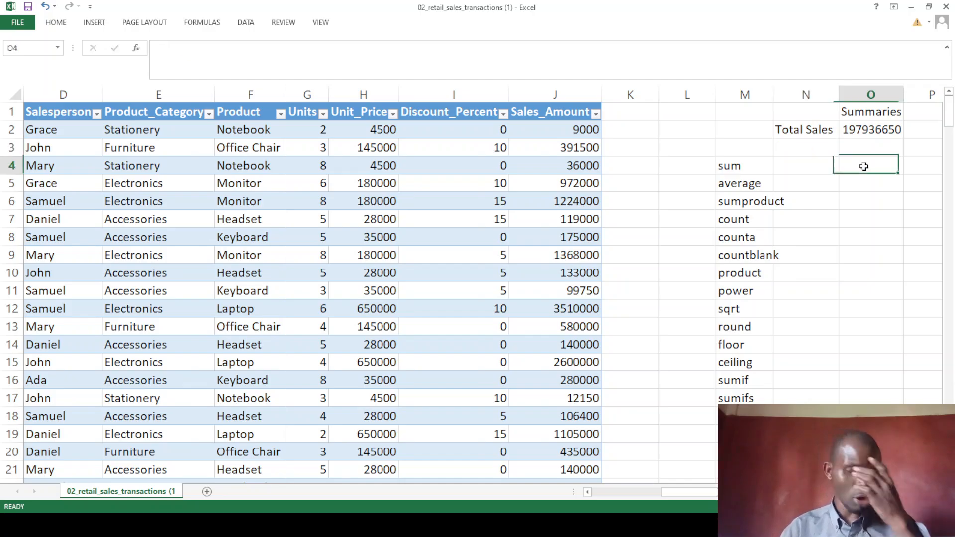
type("sum")
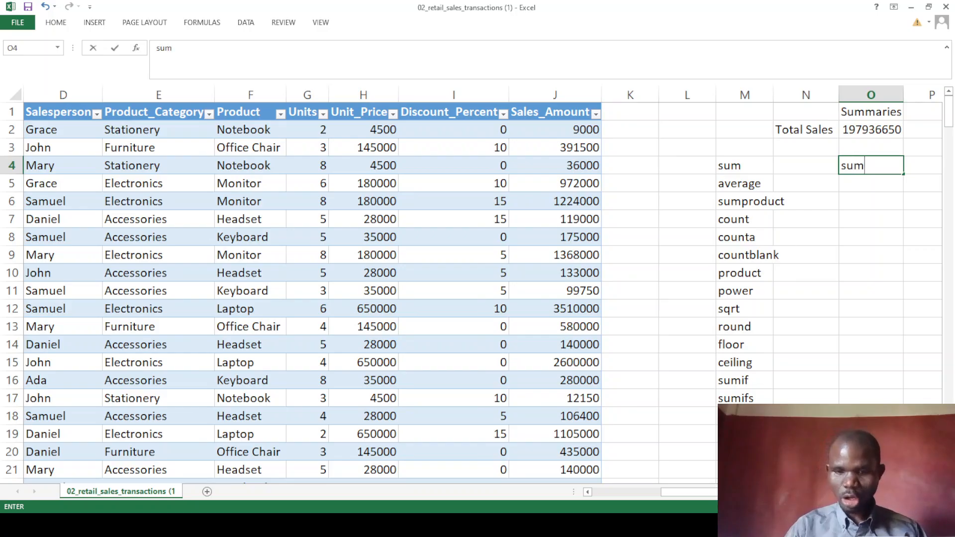
type(" of everyth")
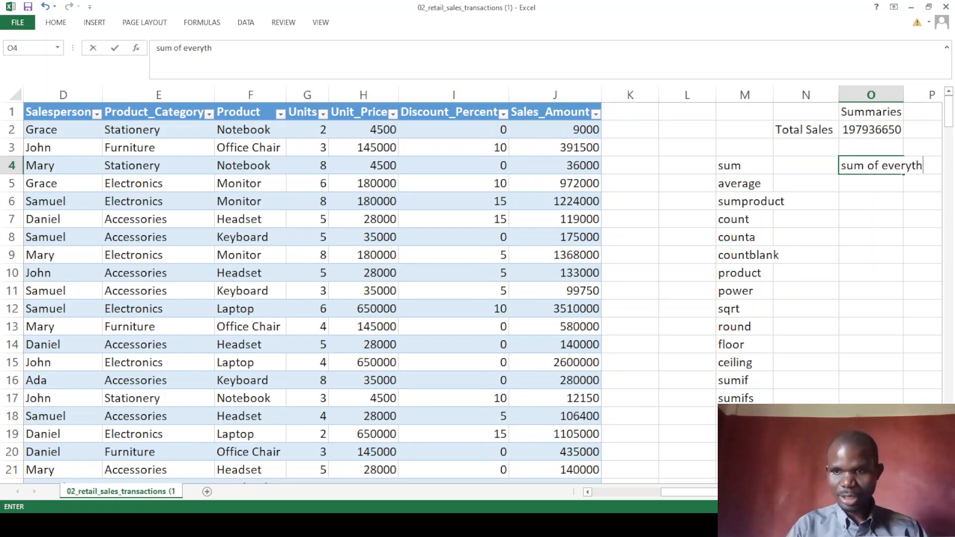
type("ing/count of everything")
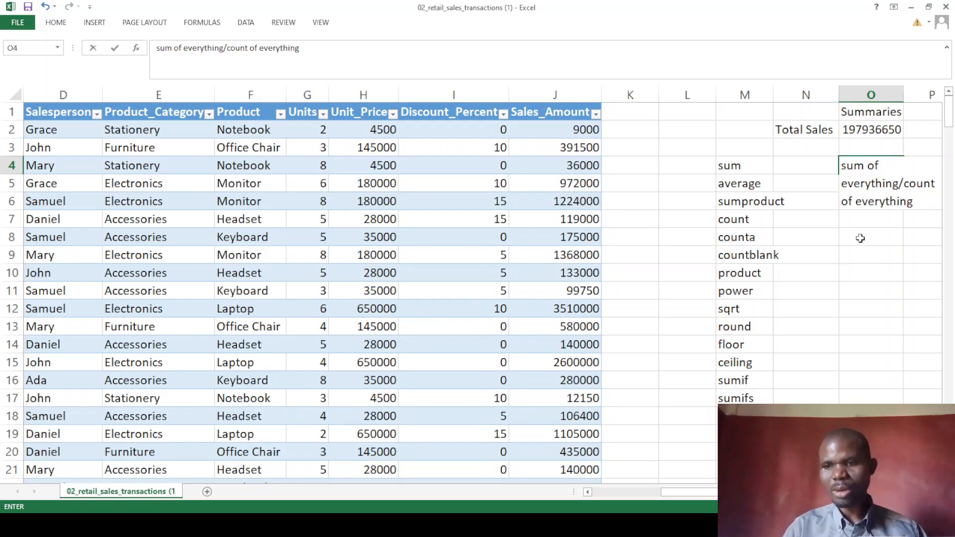
left_click_drag(841, 166, 907, 202)
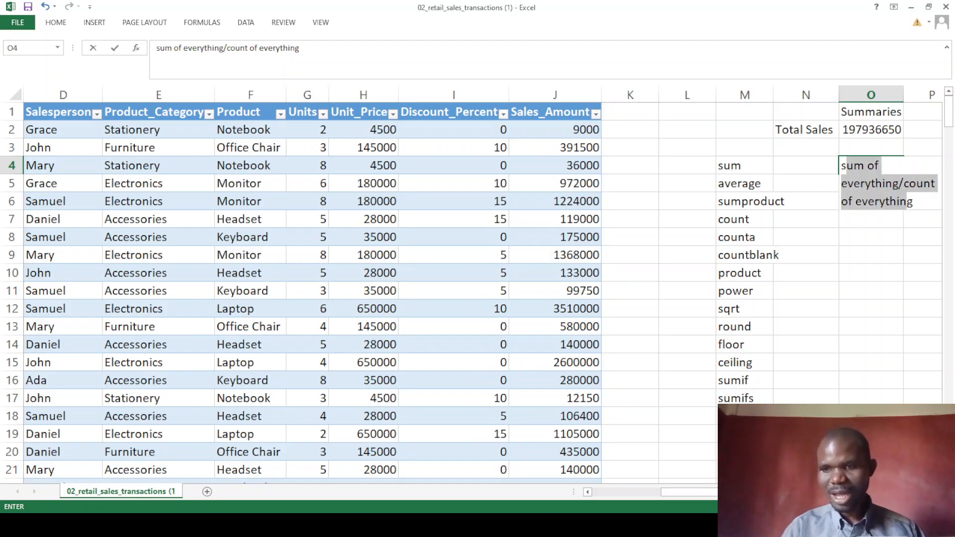
left_click(881, 219)
left_click(859, 170)
key("BackSpace")
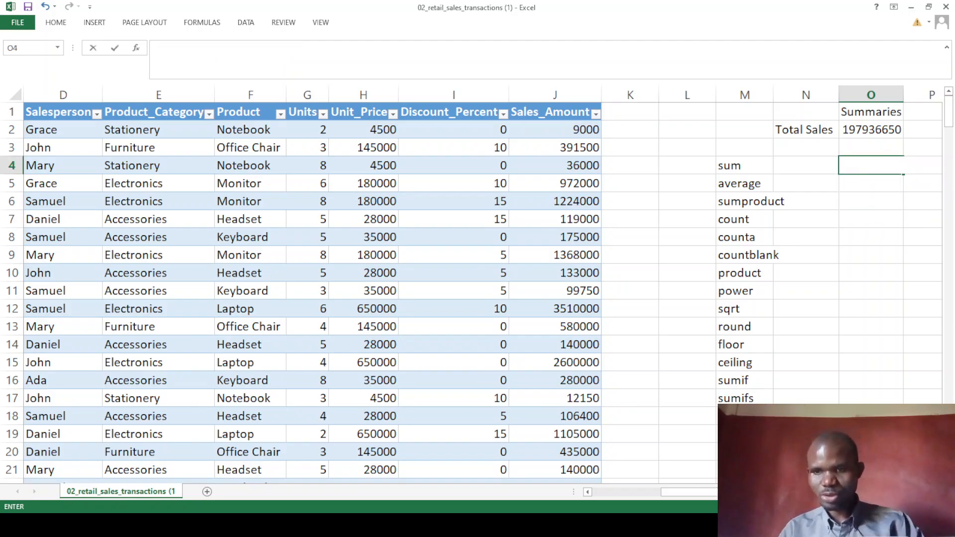
- Write the sample numbers 2,4,6 in cell O4 and calculate their average manually in cell O5 with =SUM(2,4,6)/3
type("2,4,6")
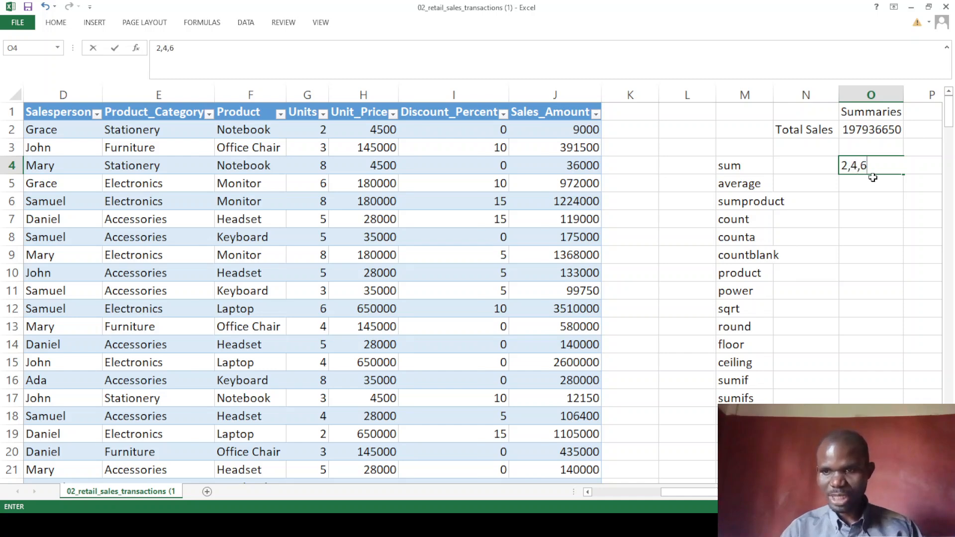
left_click(863, 180)
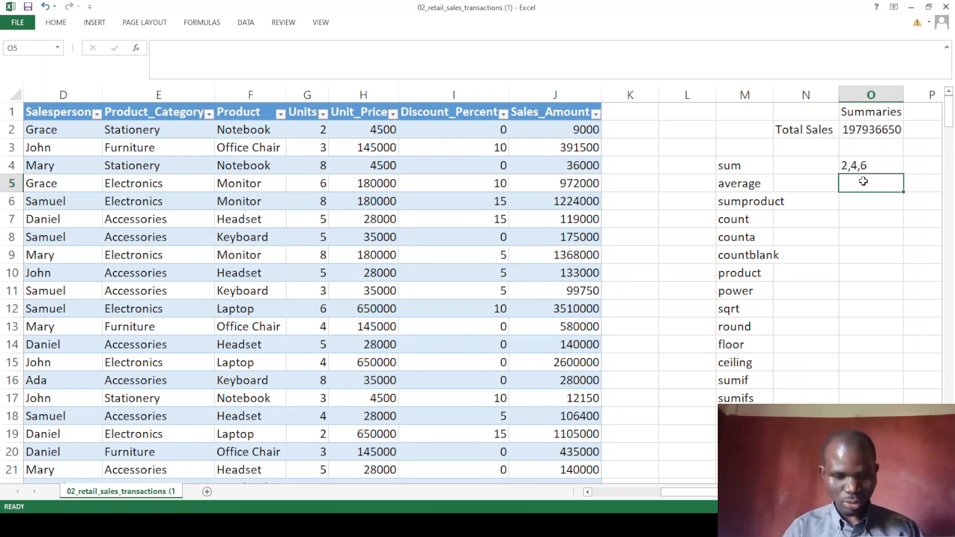
type("=sum")
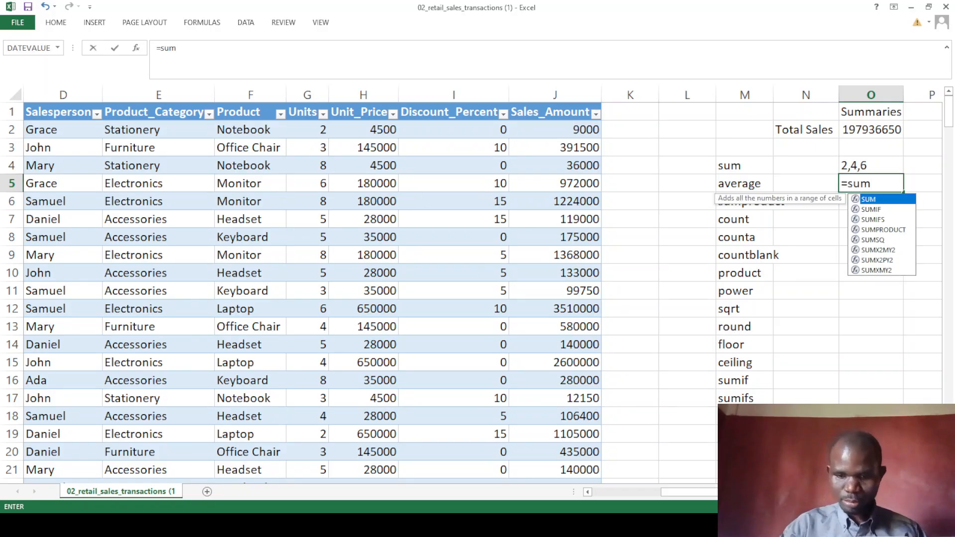
type("(2,4,6")
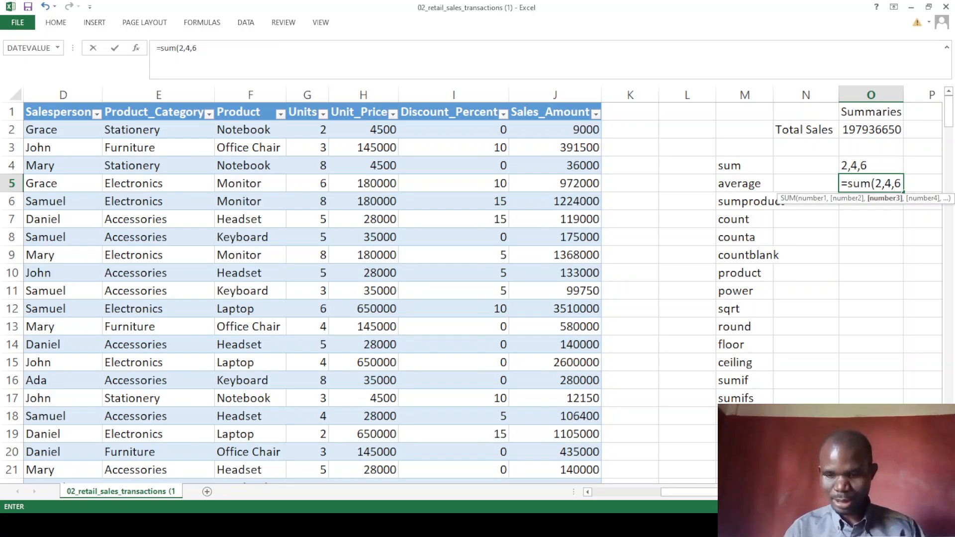
type(")/3")
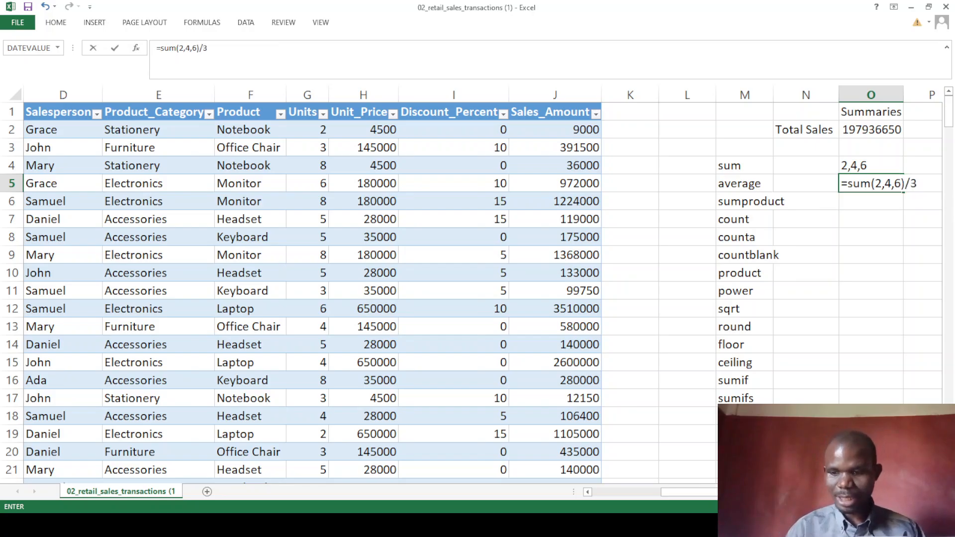
key("Return")
left_click(866, 178)
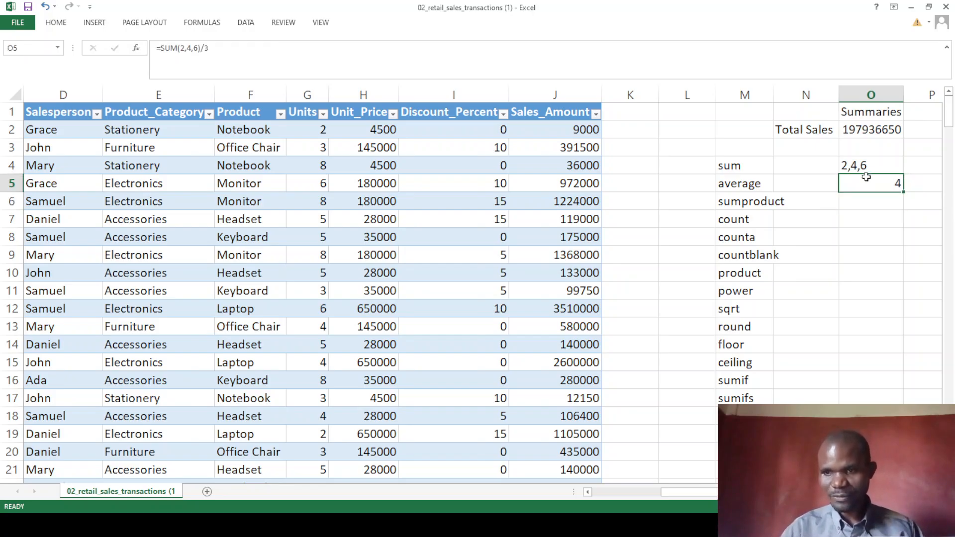
- Clear the sample average from cell O5 and the sample numbers from cell O4
key("BackSpace")
left_click(866, 166)
key("Delete")
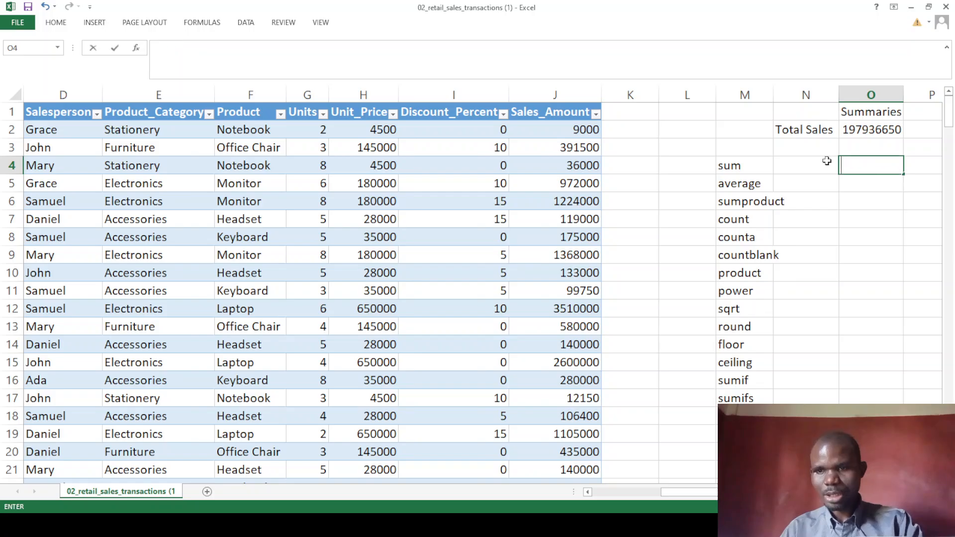
- Label cell N3 "Average Sales" and widen column N so the label fits
left_click(805, 145)
type("Avera")
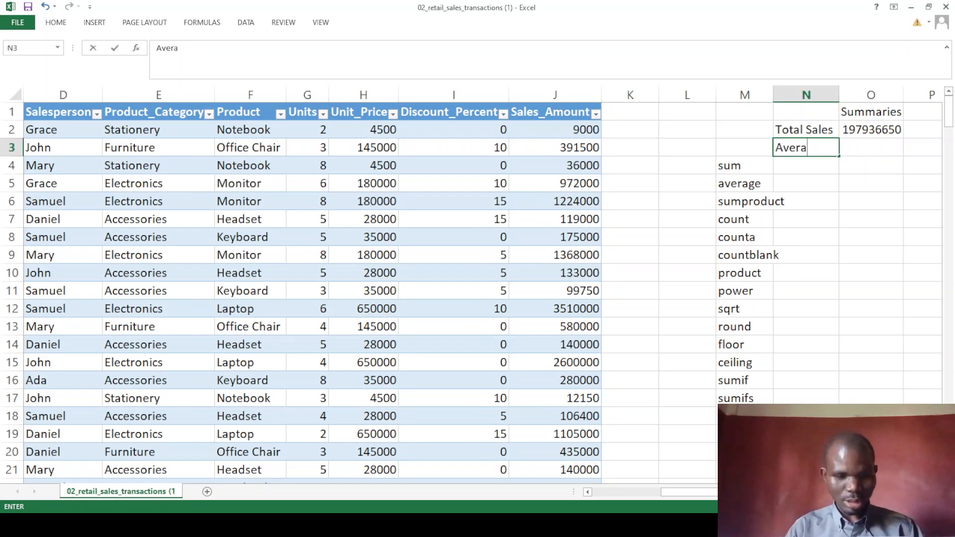
type("ge Sales")
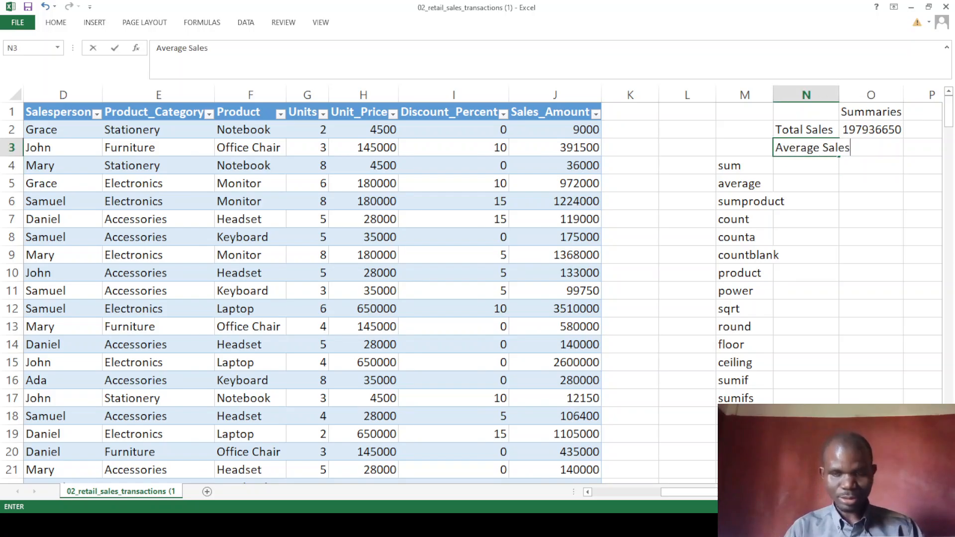
key("F2")
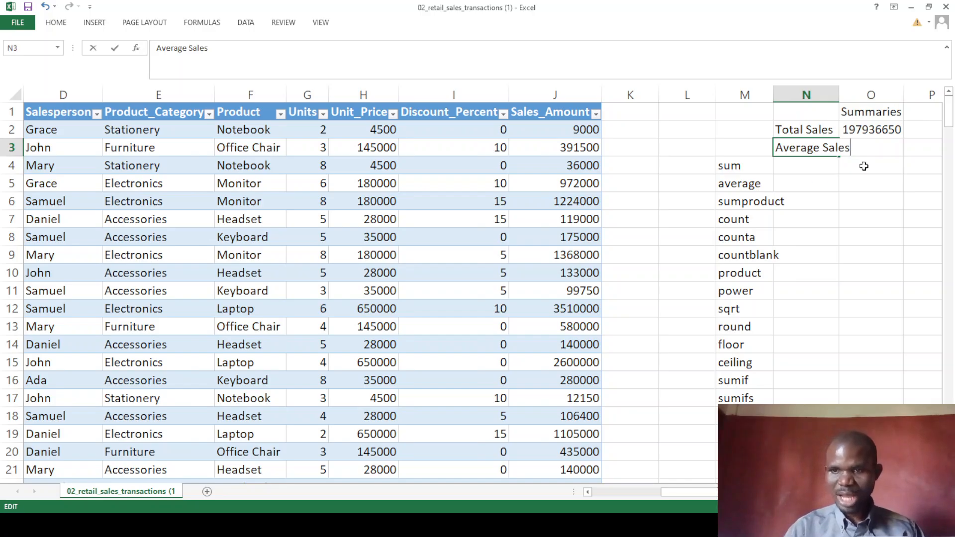
left_click(856, 187)
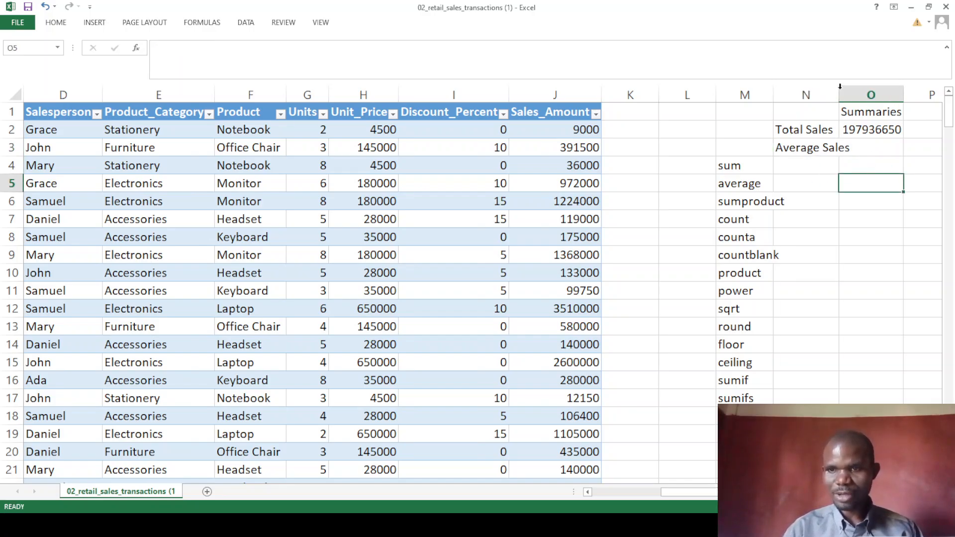
left_click_drag(840, 89, 858, 89)
- Calculate average sales in cell O3 with AVERAGE over the table's whole Sales_Amount column, =average(Table1[[Sales_Amount]])
left_click(877, 154)
type("=")
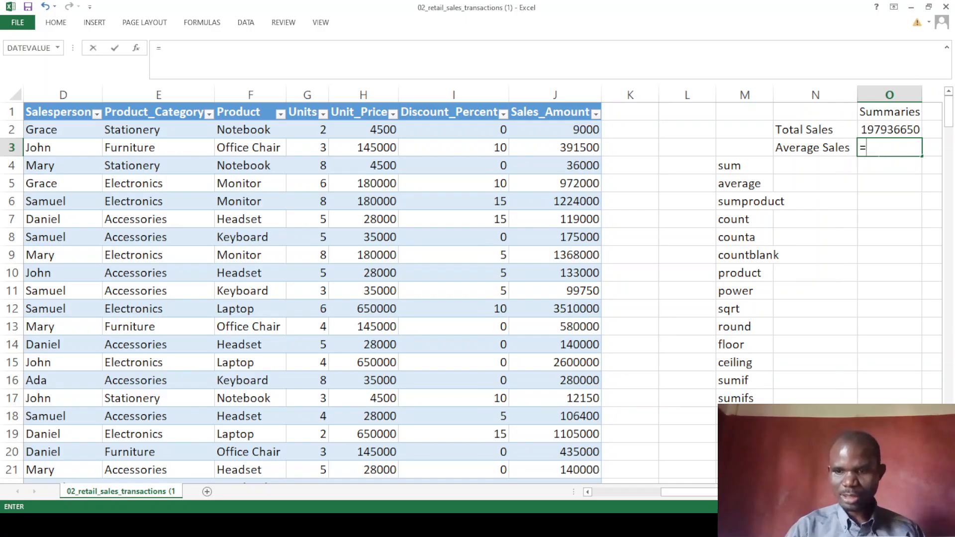
scroll(742, 255, "right", 2)
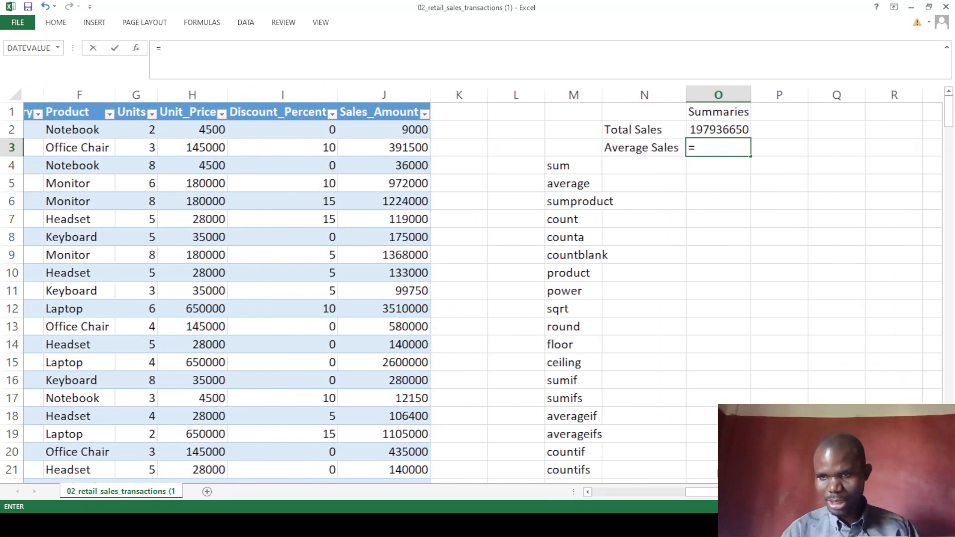
type("average")
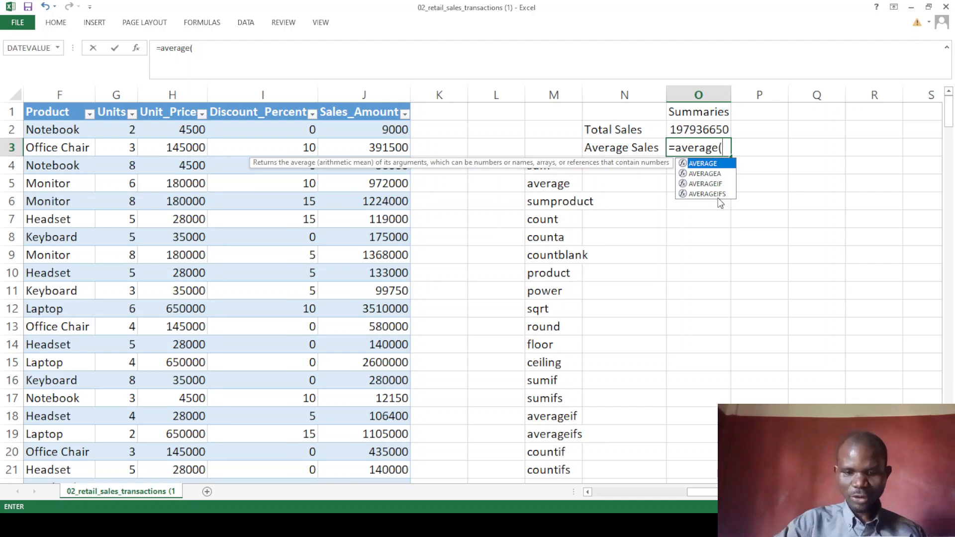
type("(")
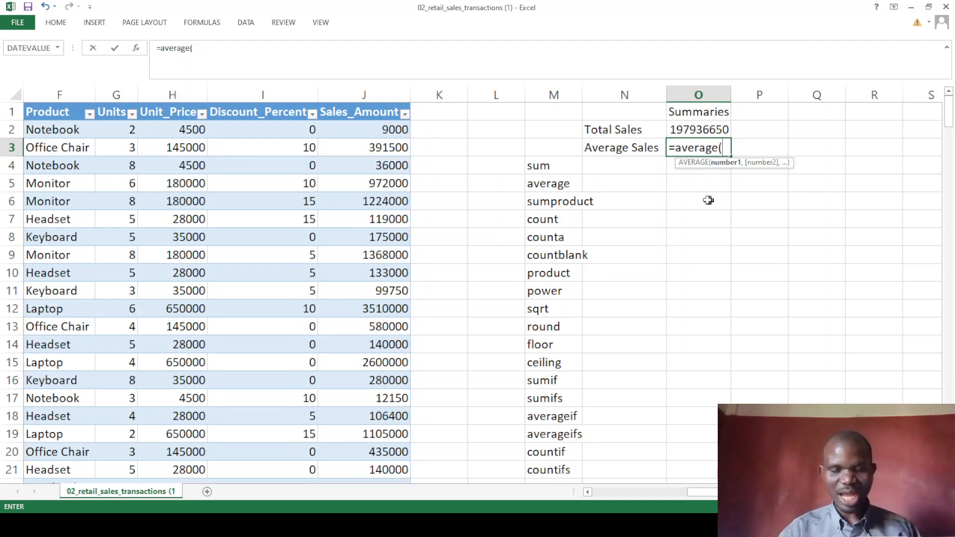
left_click(343, 113)
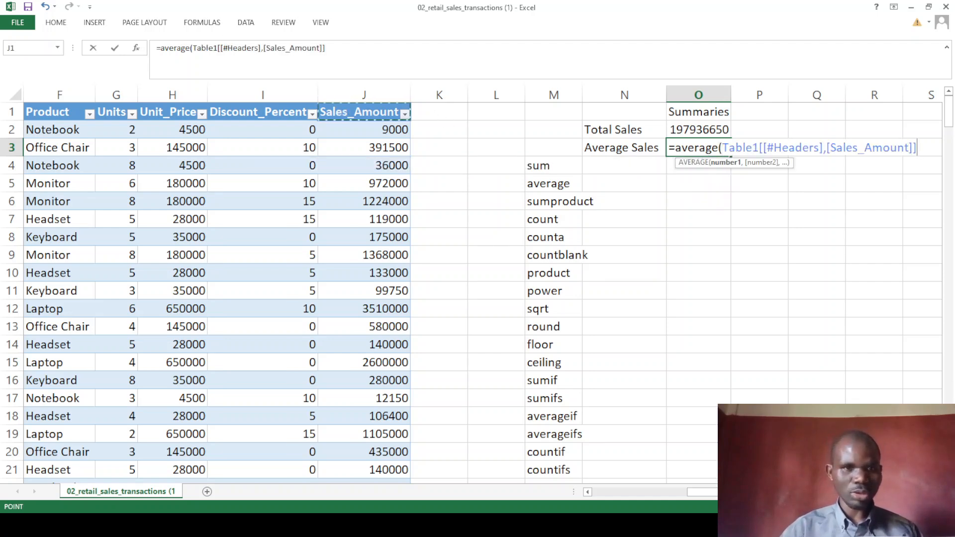
left_click(261, 48)
key("BackSpace")
key("BackSpace")
key("Right")
key("BackSpace")
key("BackSpace")
key("BackSpace")
key("BackSpace")
key("BackSpace")
key("BackSpace")
key("BackSpace")
key("BackSpace")
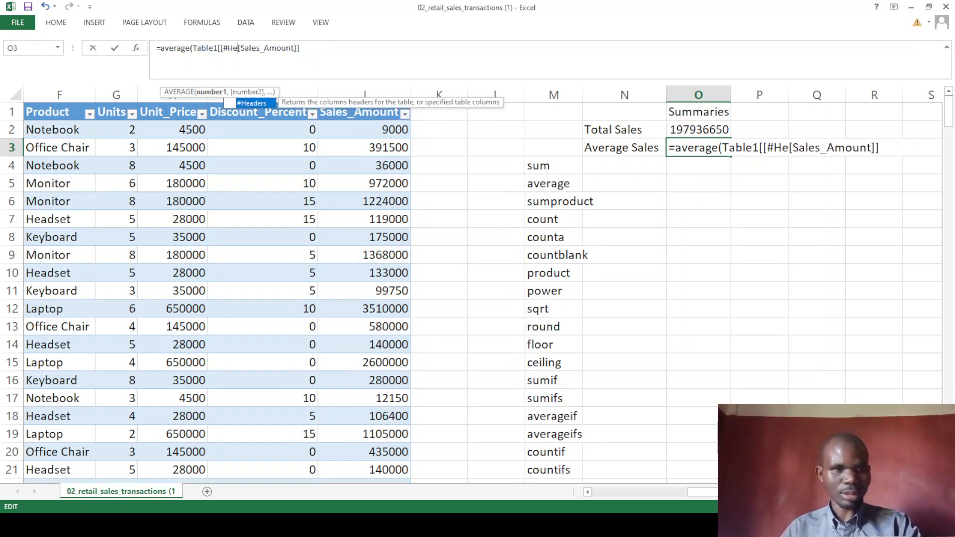
key("BackSpace")
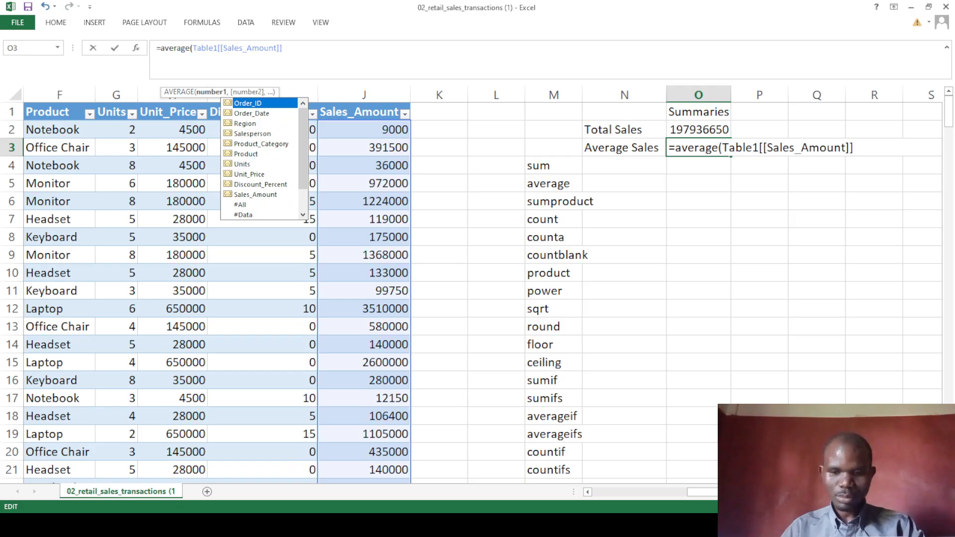
type("[")
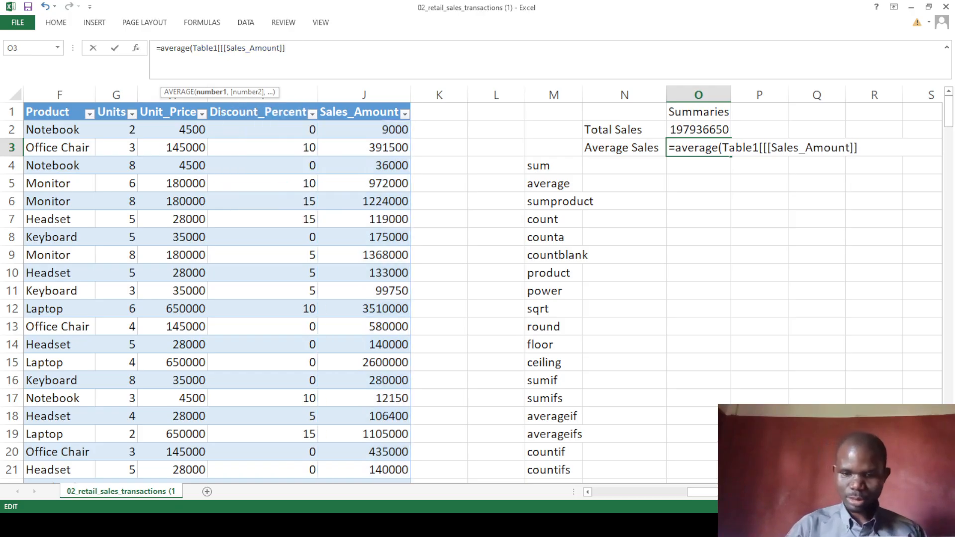
type(")")
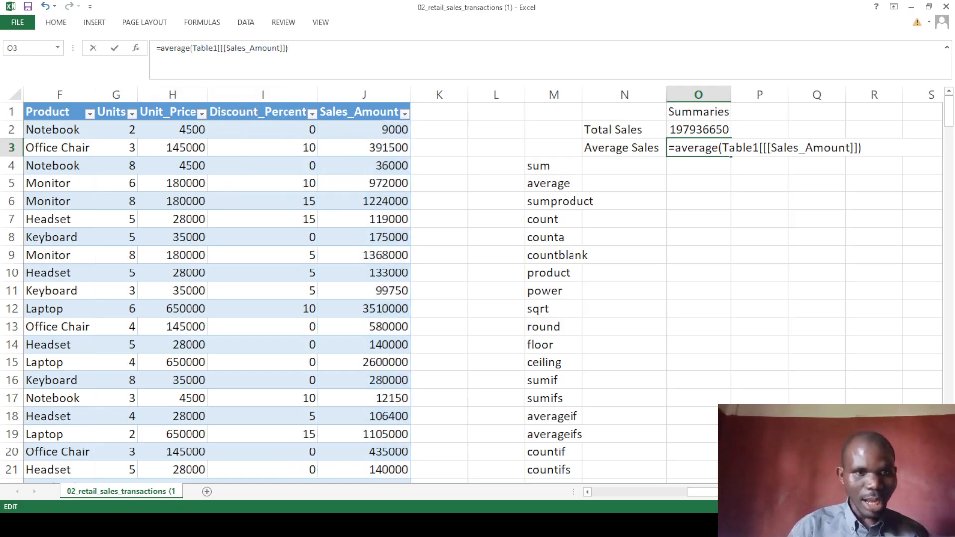
left_click(223, 48)
key("BackSpace")
left_click(282, 49)
key("Return")
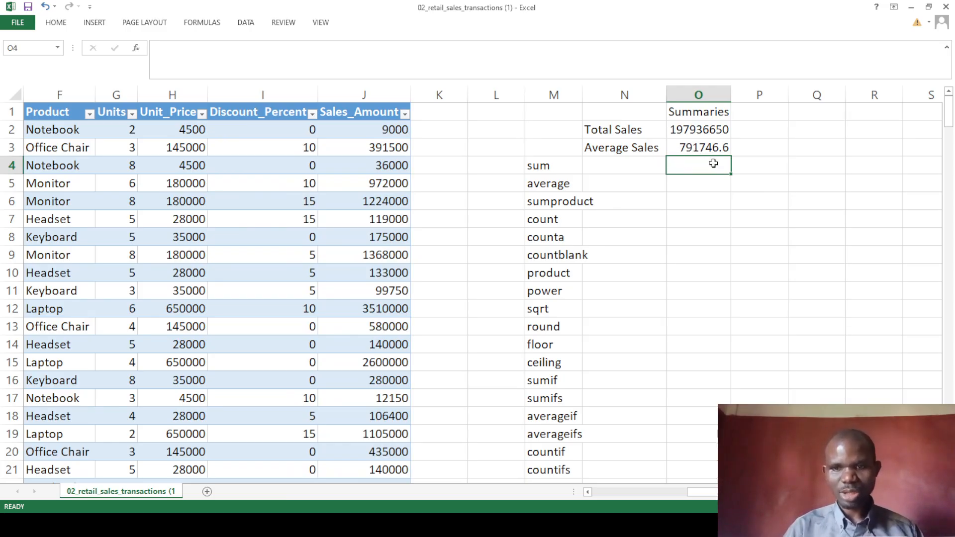
- Cross-check the average in cell P3 by dividing total sales by the number of sales amounts, =O2/count(Table1[[Sales_Amount]])
left_click(760, 151)
type("=")
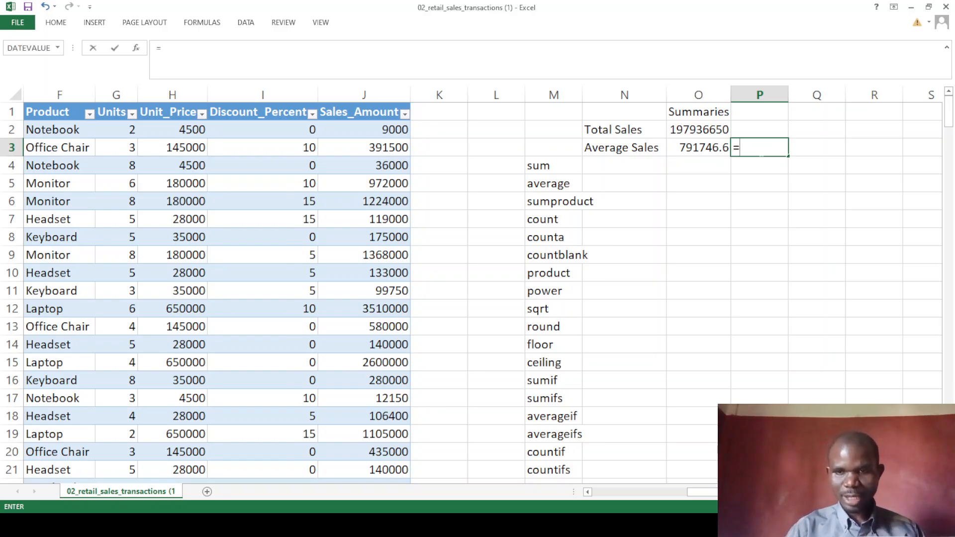
left_click(700, 130)
type("/count")
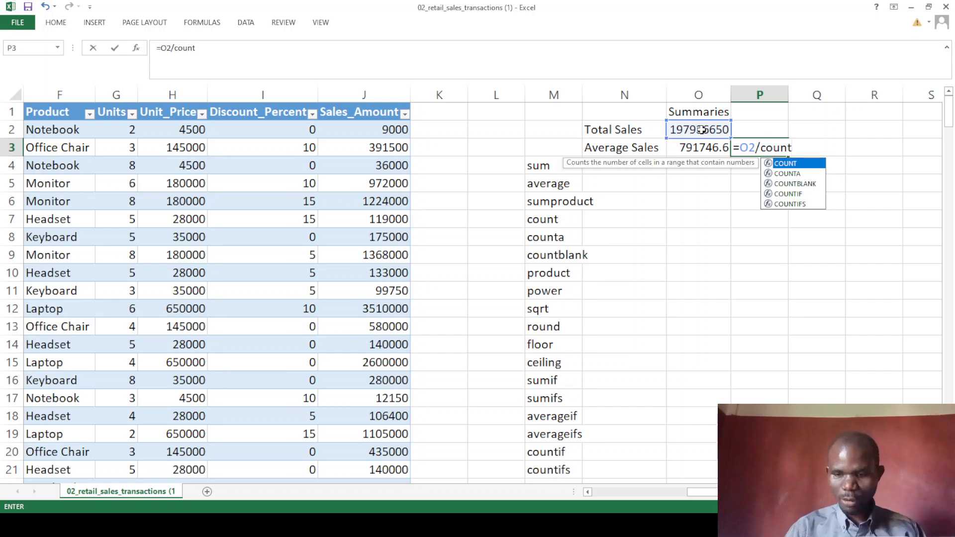
type("(")
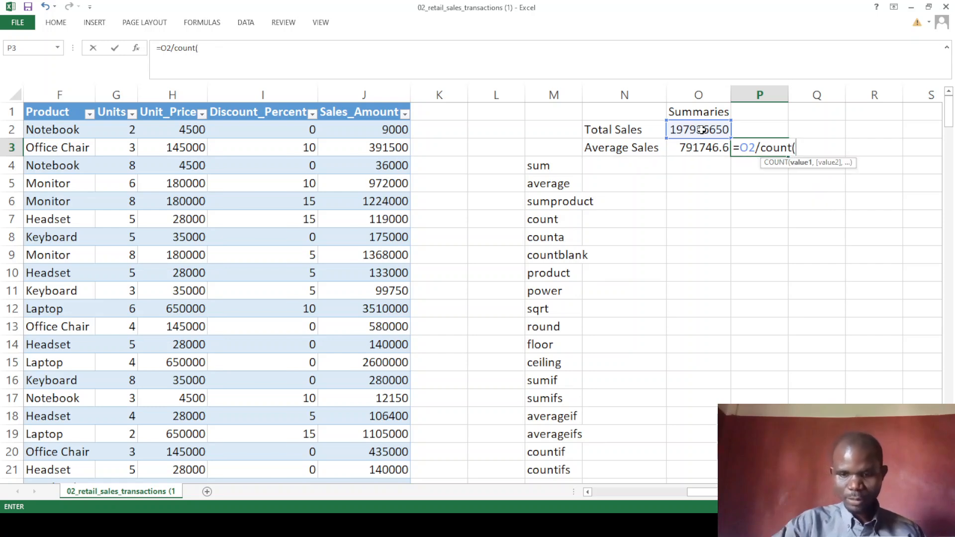
left_click(356, 114)
left_click(270, 48)
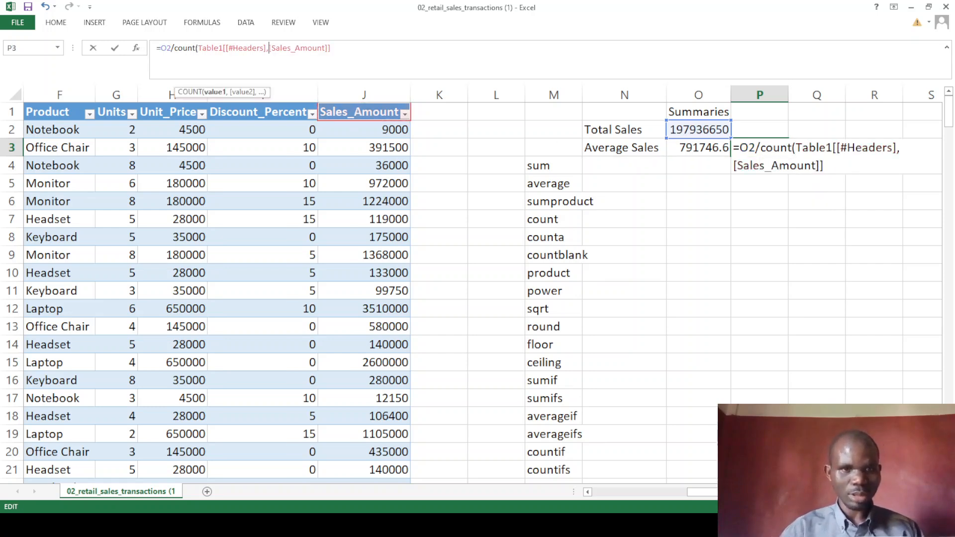
key("BackSpace")
key("BackSpace")
key("BackSpace")
key("BackSpace")
key("BackSpace")
key("BackSpace")
key("BackSpace")
key("BackSpace")
key("BackSpace")
key("BackSpace")
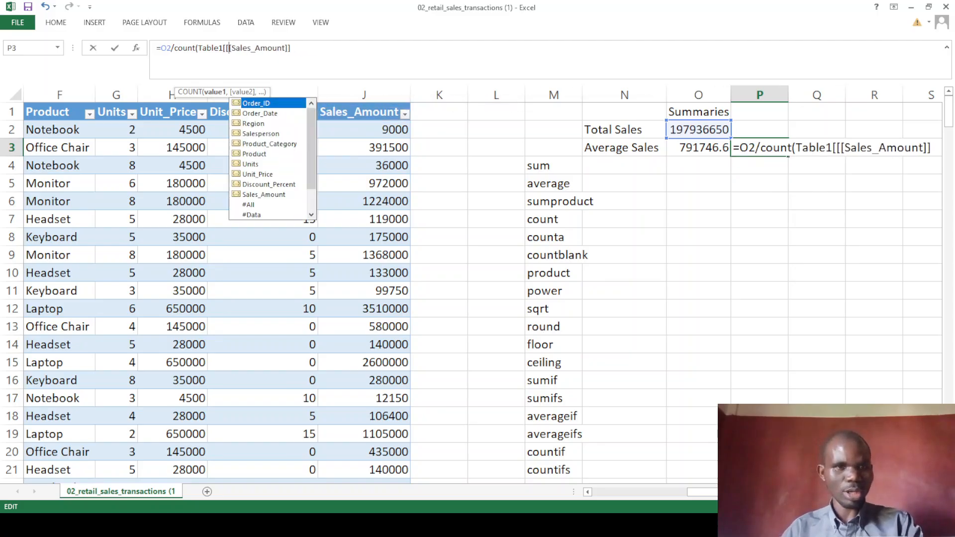
key("BackSpace")
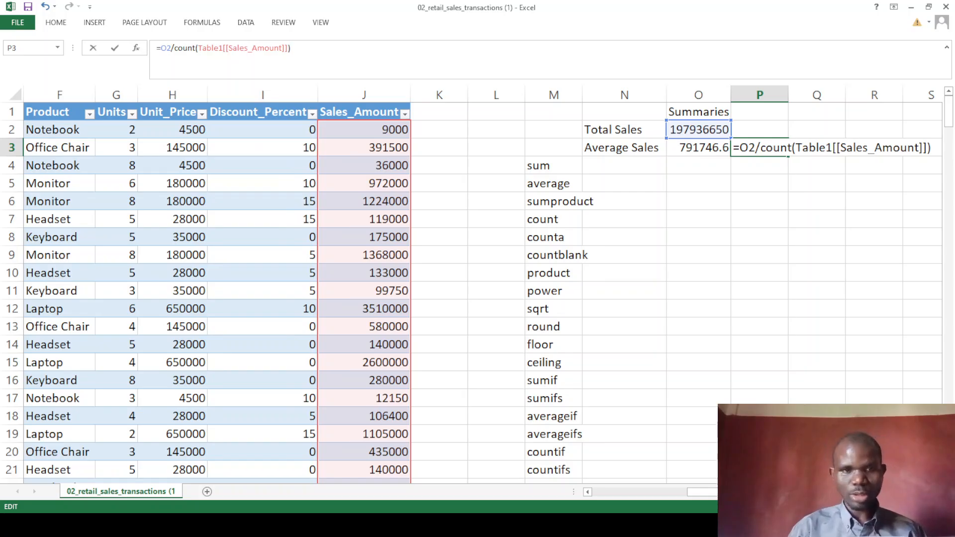
key("Return")
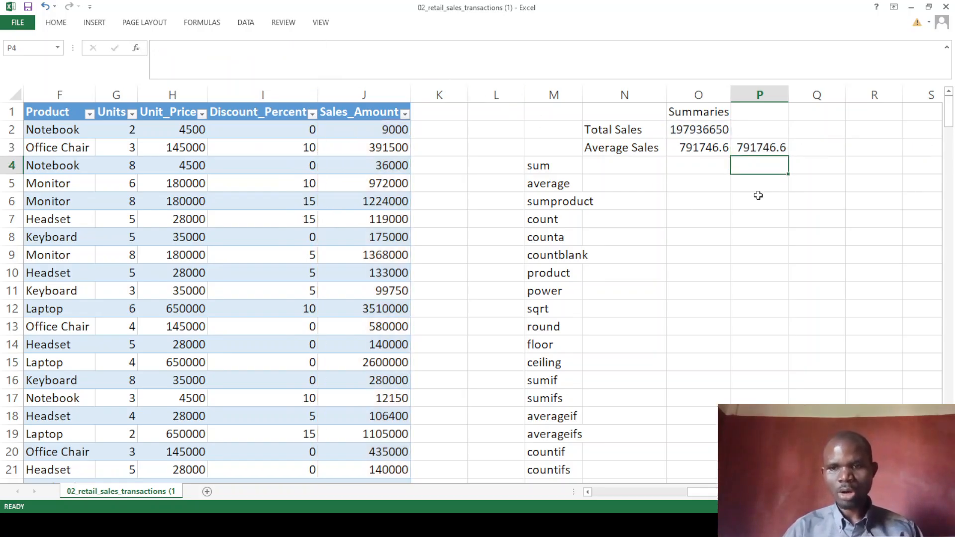
- Clear the cross-check formula from cell P3
left_click(757, 148)
key("F2")
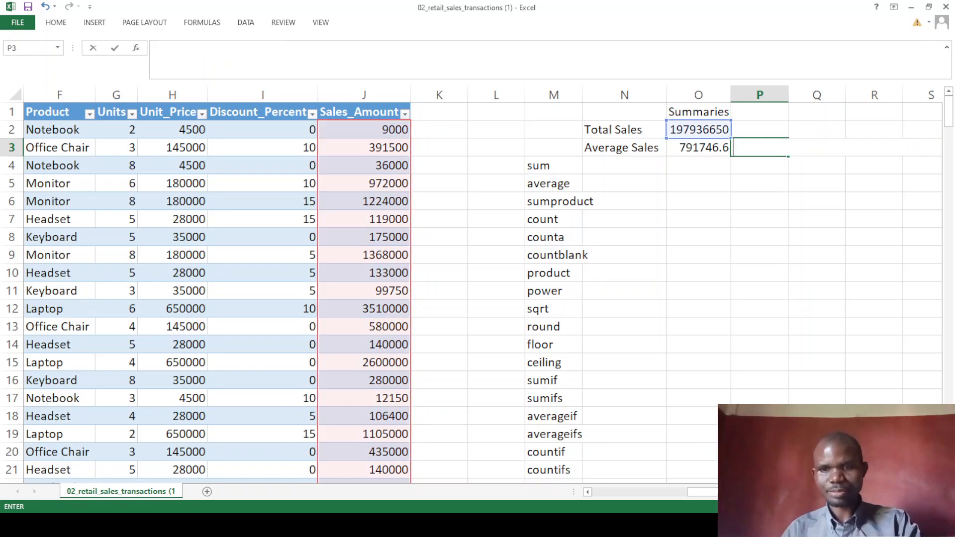
key("Escape")
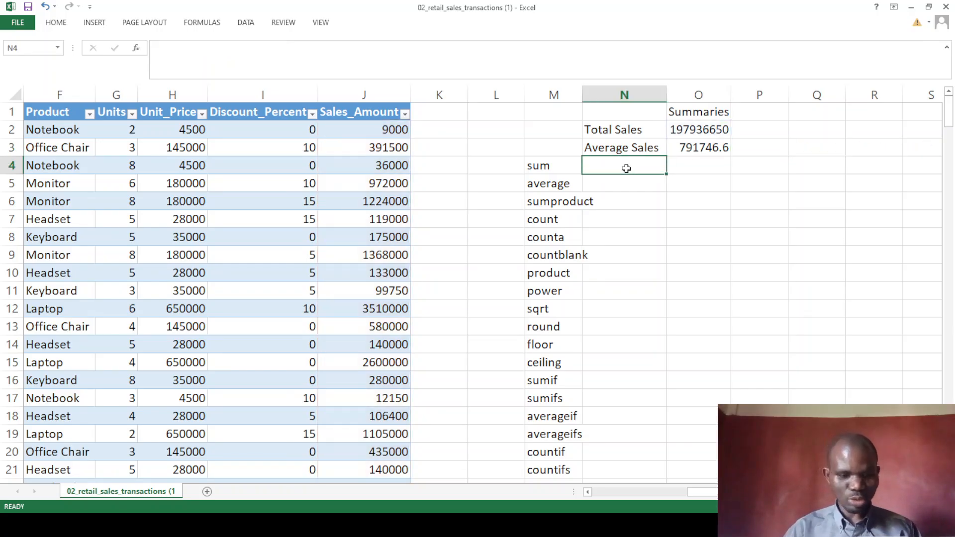
- Label cell N4 "sumproduct" and enter the headers Price, Quantity and Total in cells O6 to Q6
type("sumproduct")
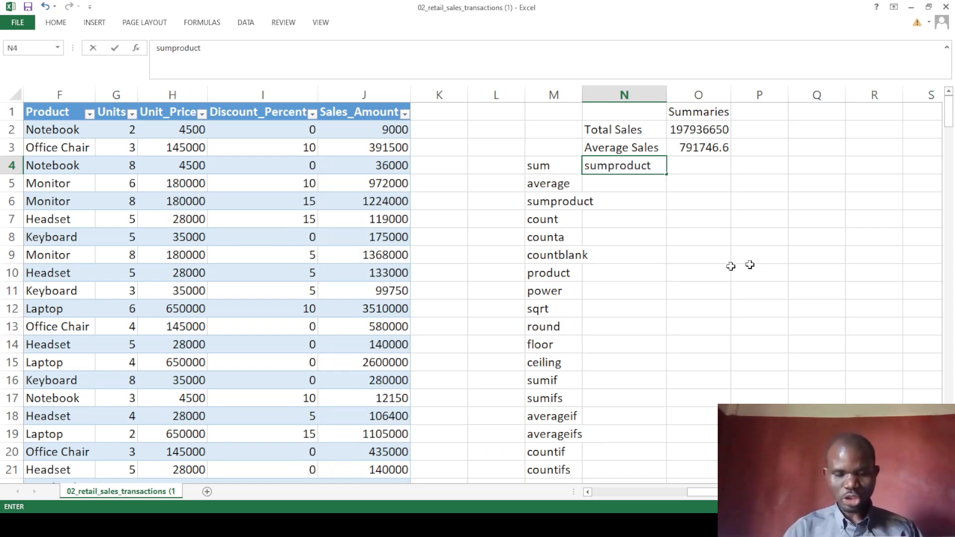
left_click(744, 205)
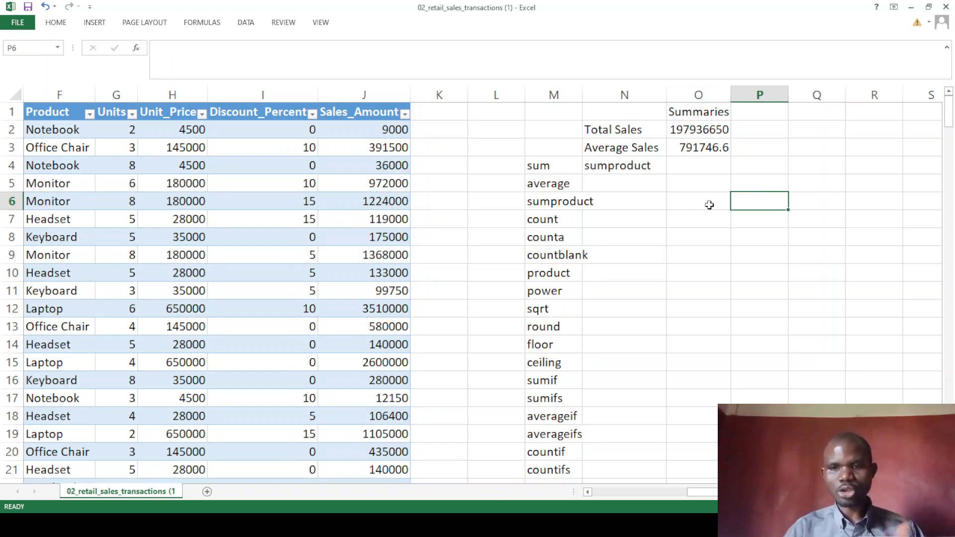
left_click(709, 205)
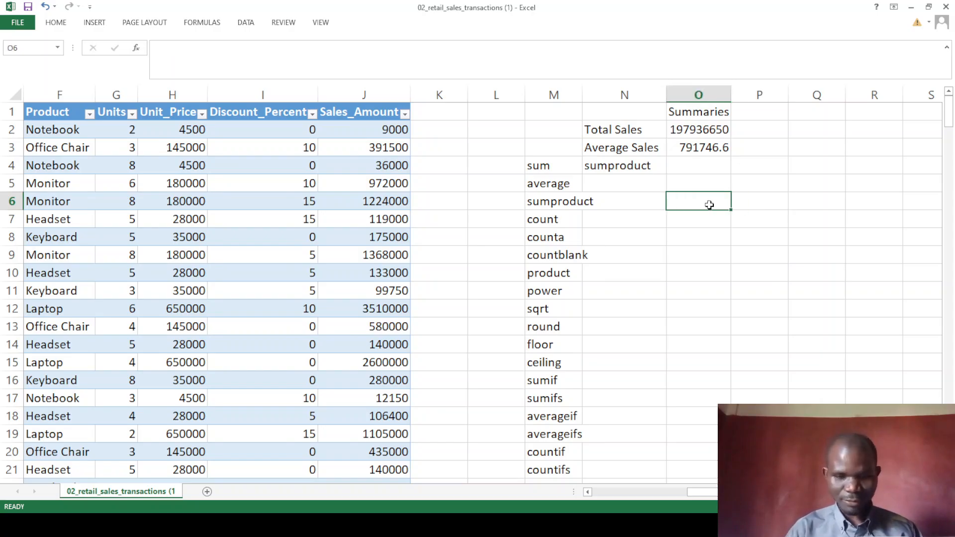
type("Price")
key("Tab")
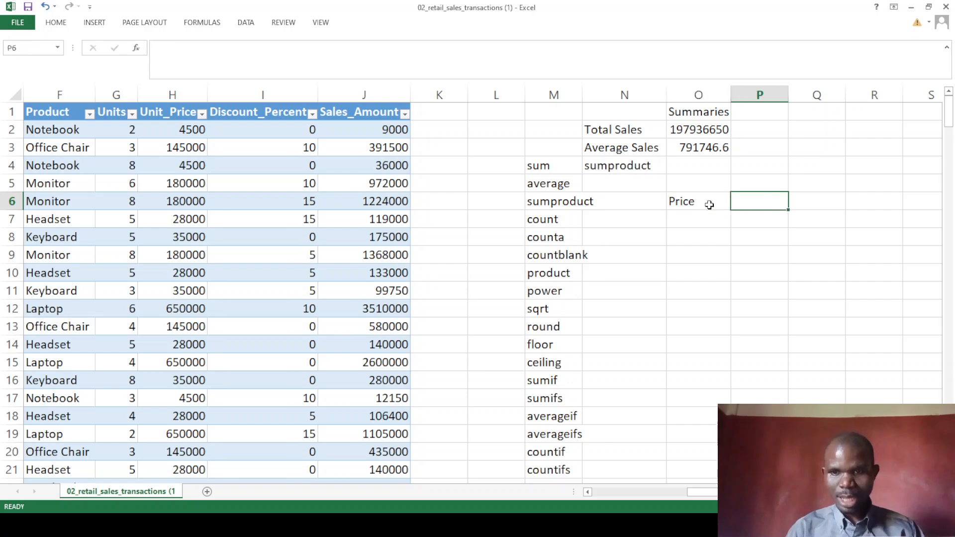
type("Quantity")
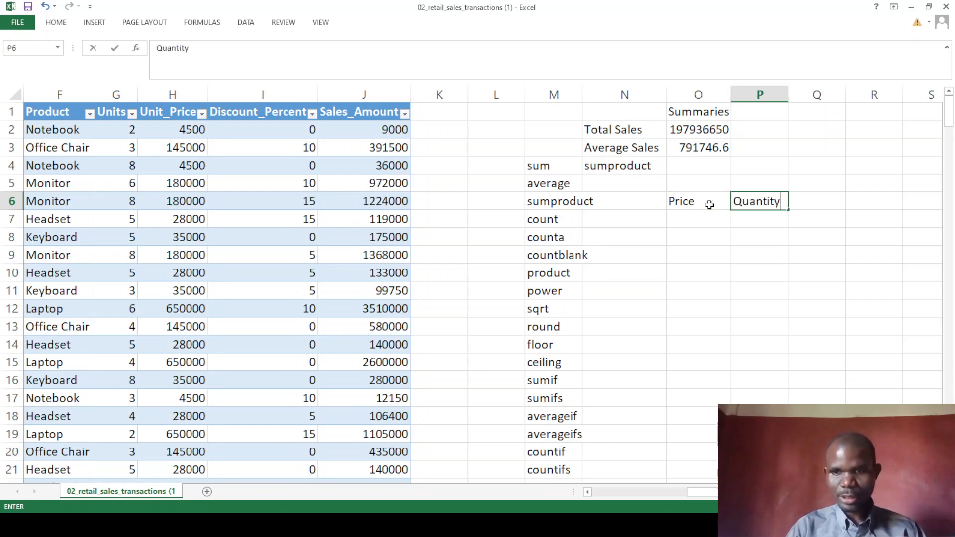
key("Tab")
type("o")
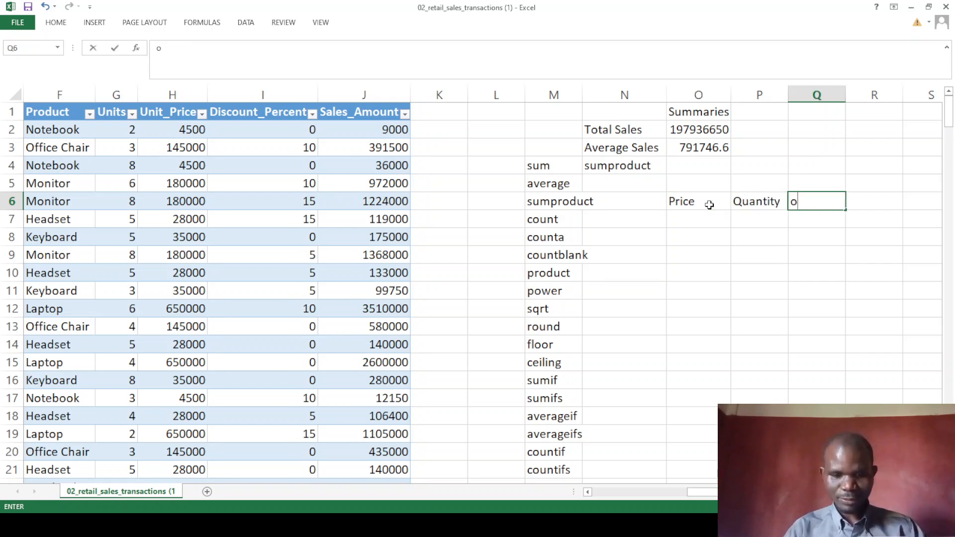
type("otal")
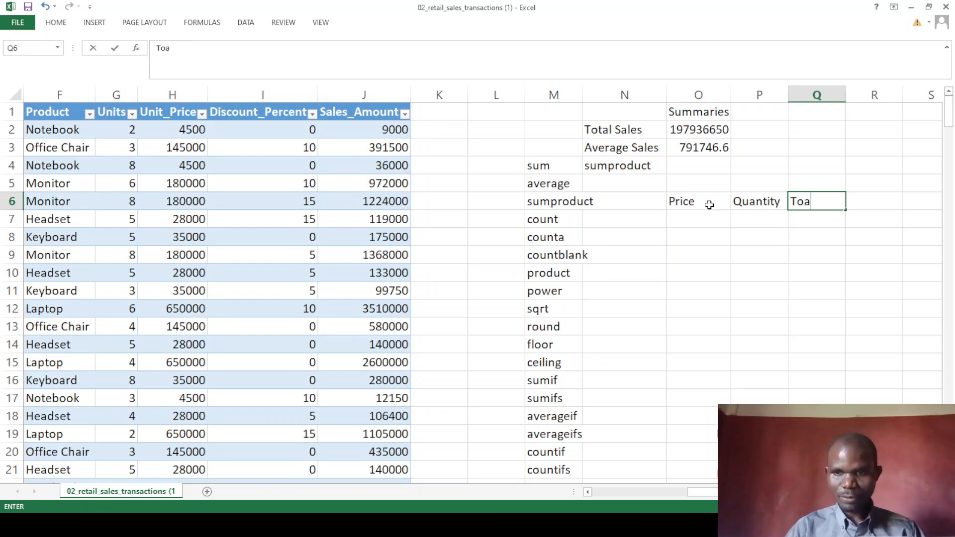
- Fill in two sample rows below the headers: price 3 with quantity 30, and price 12 with quantity 27
left_click(702, 220)
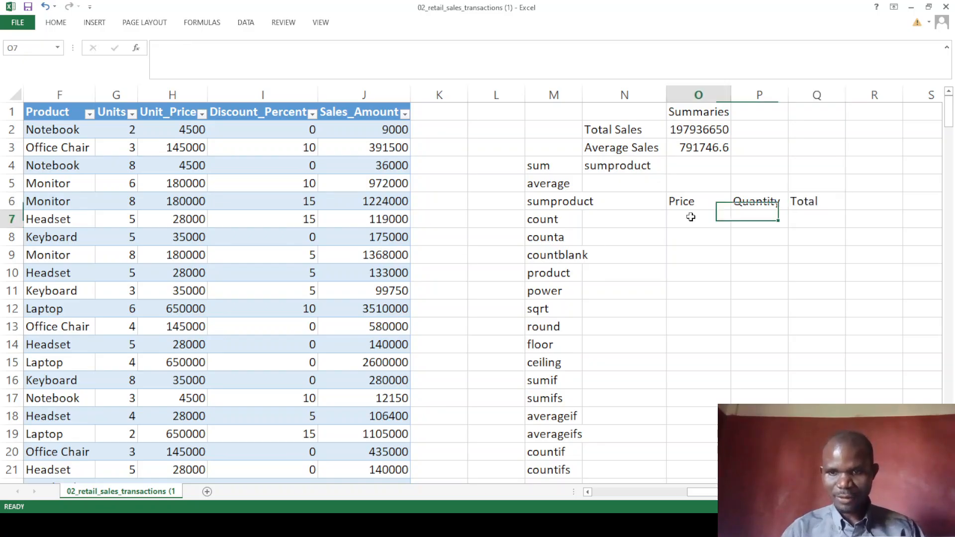
type("3")
key("Tab")
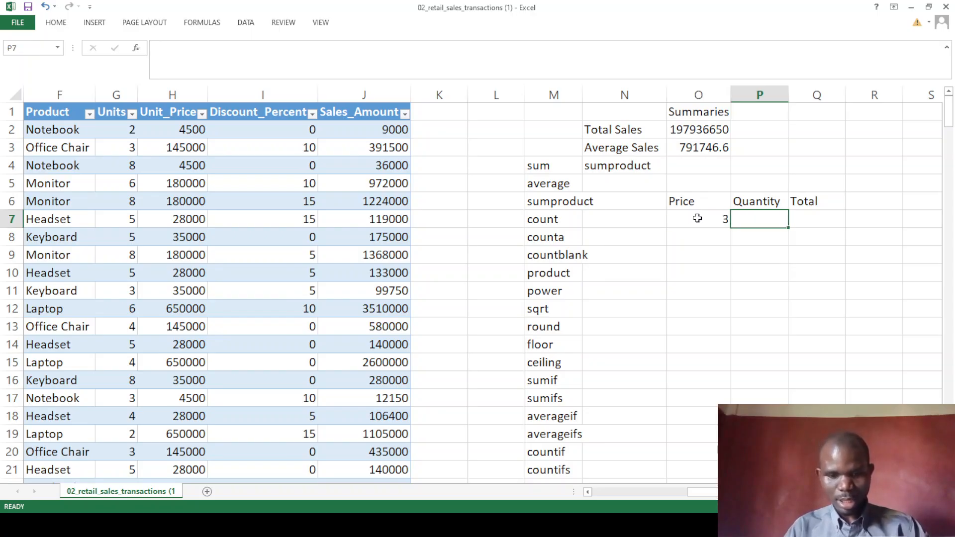
type("30")
left_click(693, 235)
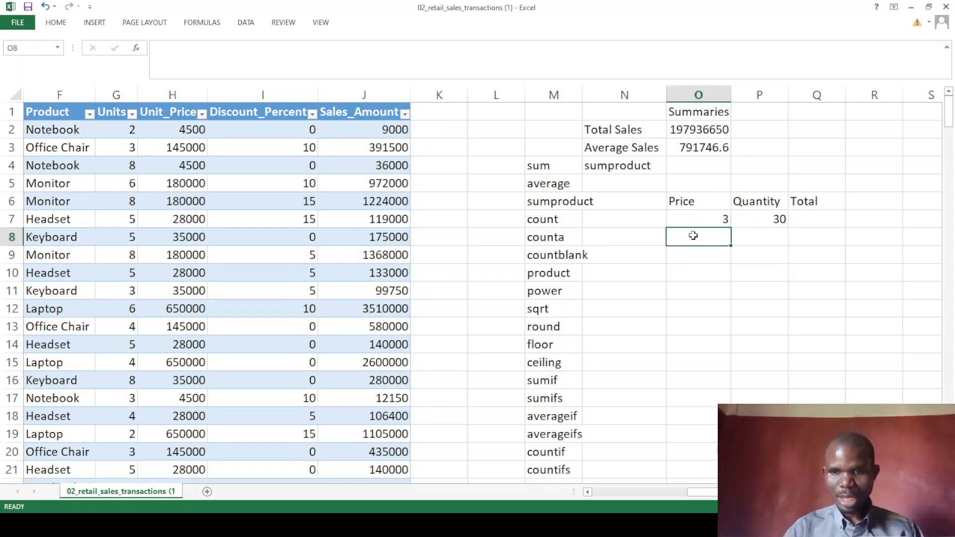
type("12")
key("Tab")
type("27")
left_click(709, 271)
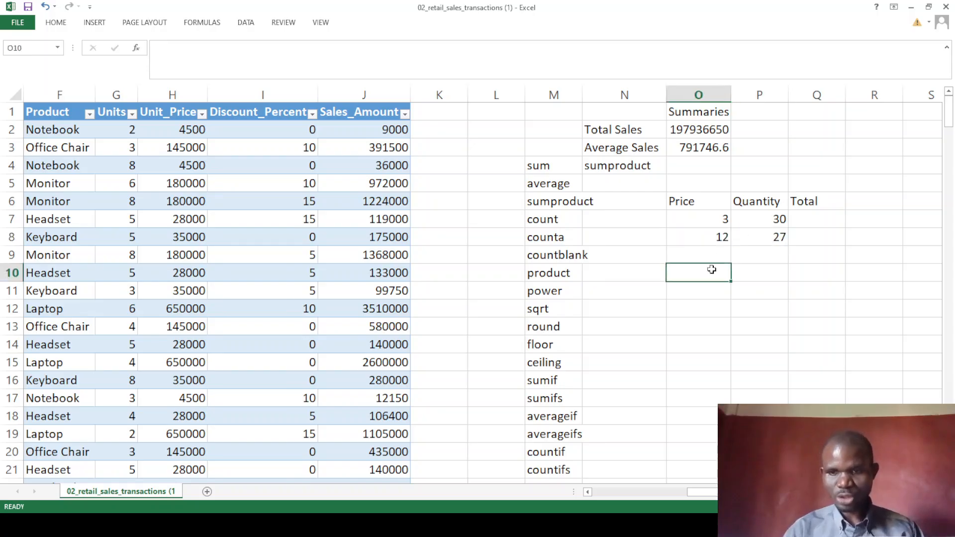
left_click(718, 254)
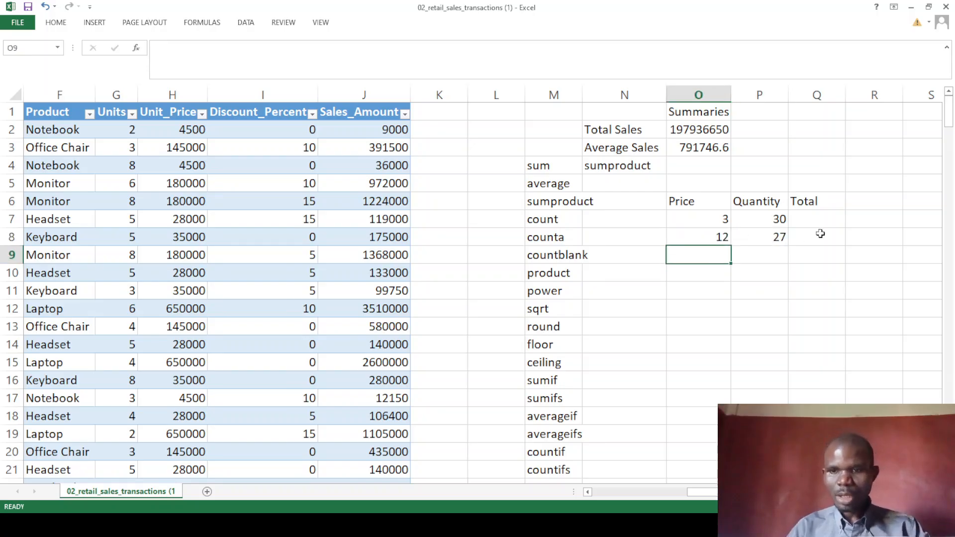
- Calculate the first row's total in Q7 as price times quantity, =O7*P7, and fill the formula down to Q8
left_click(819, 218)
type("=")
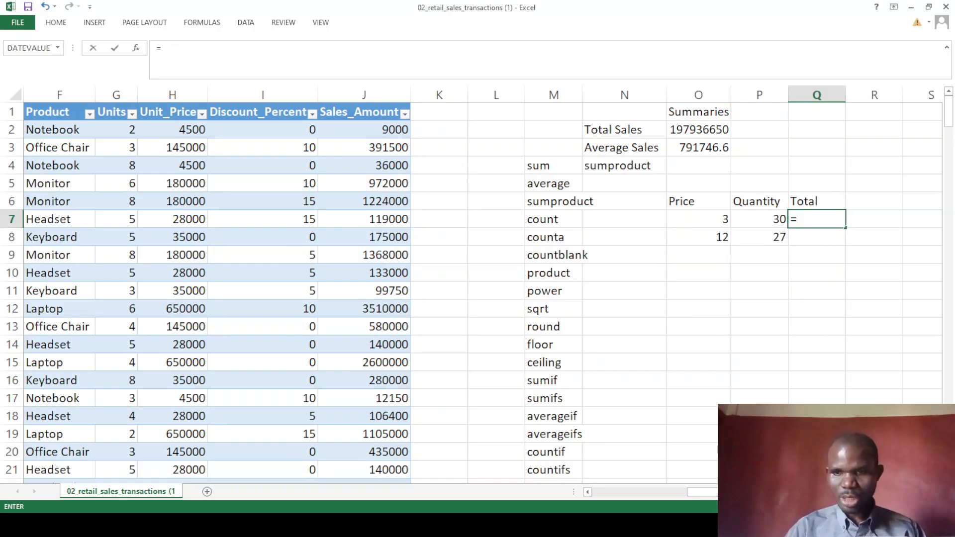
left_click(702, 221)
type("*")
left_click(766, 220)
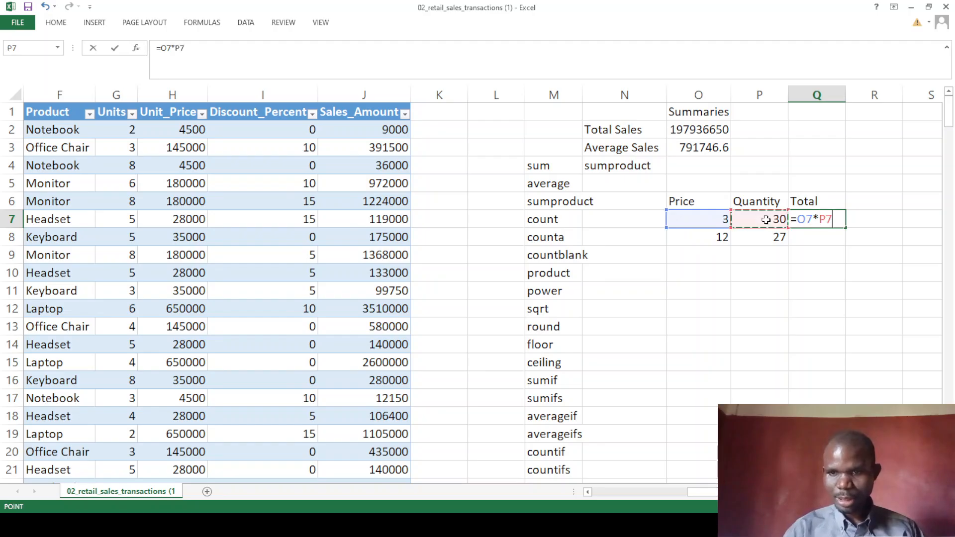
key("Return")
left_click(843, 218)
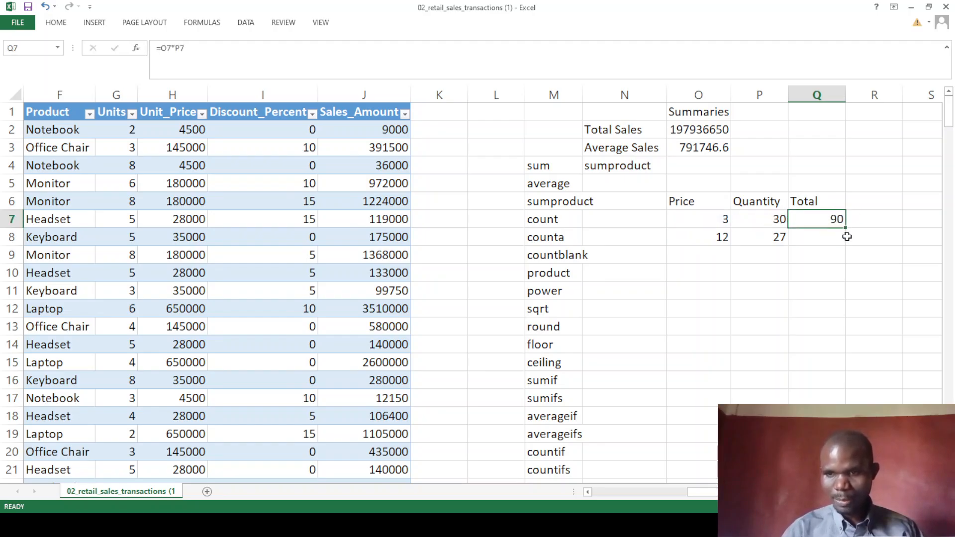
mouse_move(847, 227)
left_mouse_down()
mouse_move(836, 239)
mouse_move(847, 246)
left_mouse_up()
- Add up the two row totals in cell Q9 with SUM over Q7:Q8
left_click(811, 258)
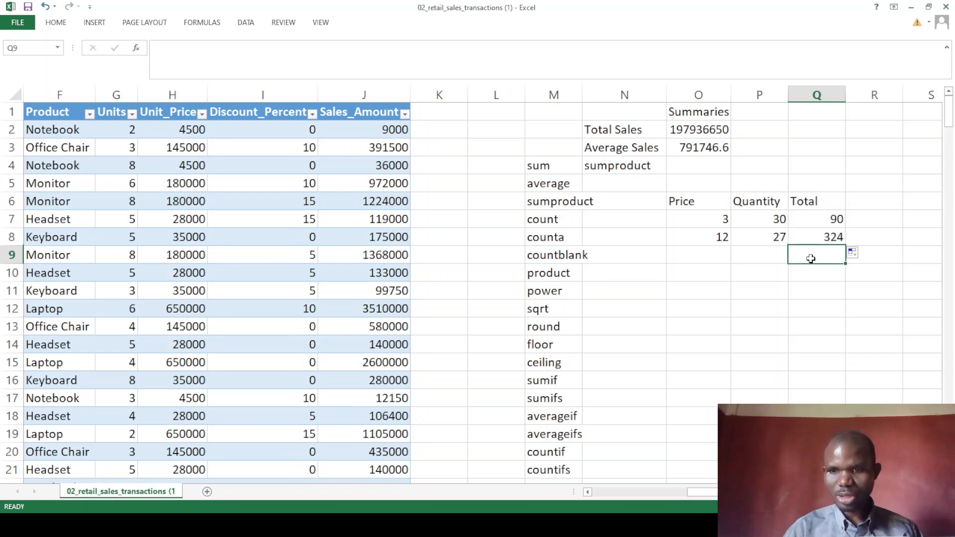
type("=sum")
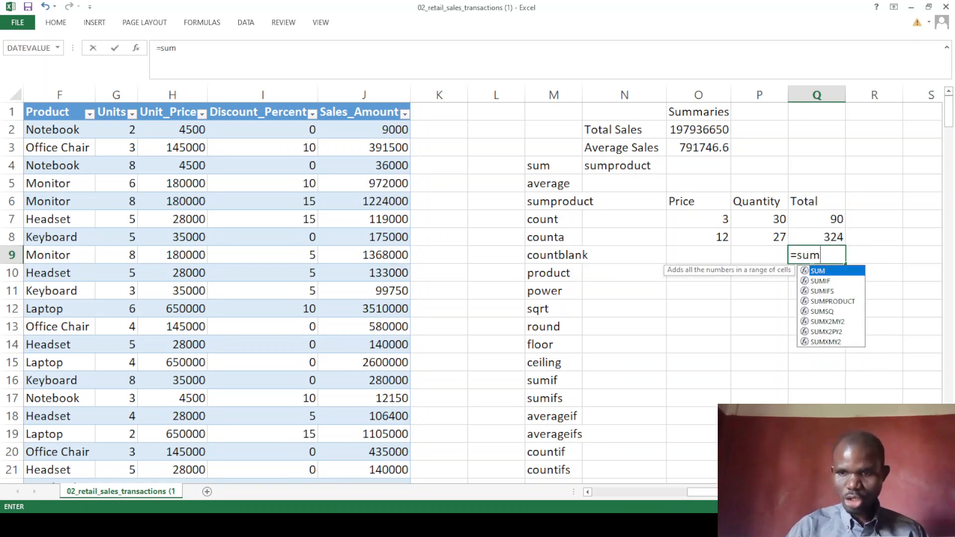
type("(")
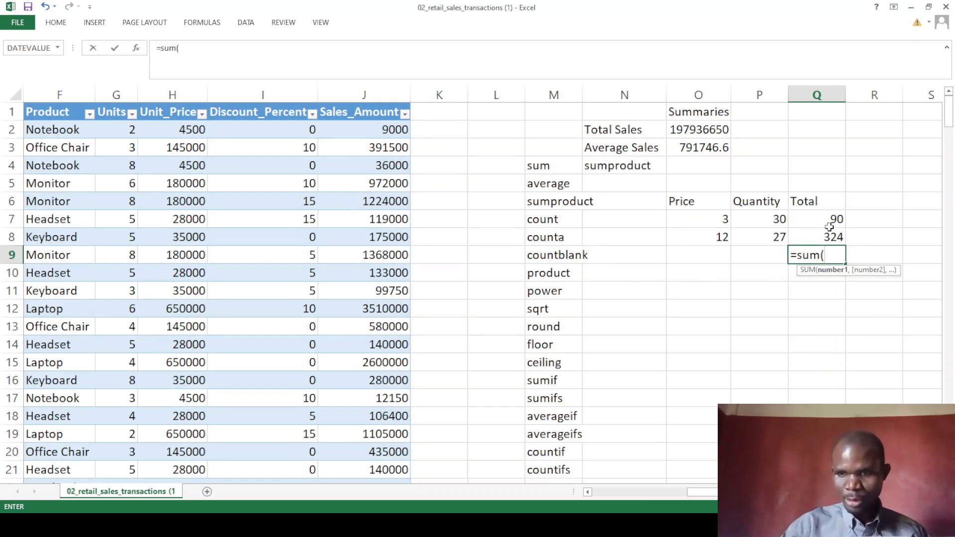
left_click_drag(823, 212, 821, 232)
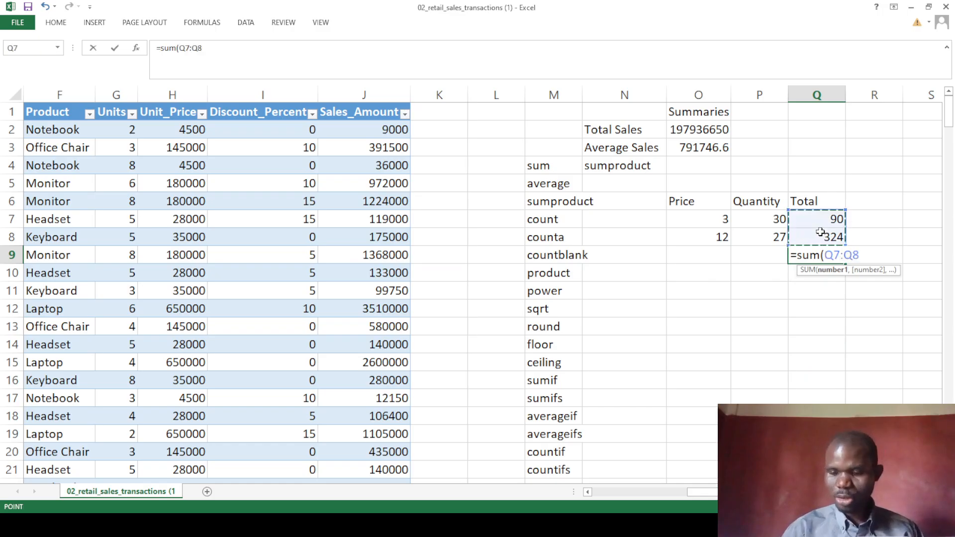
key("Return")
key("Return")
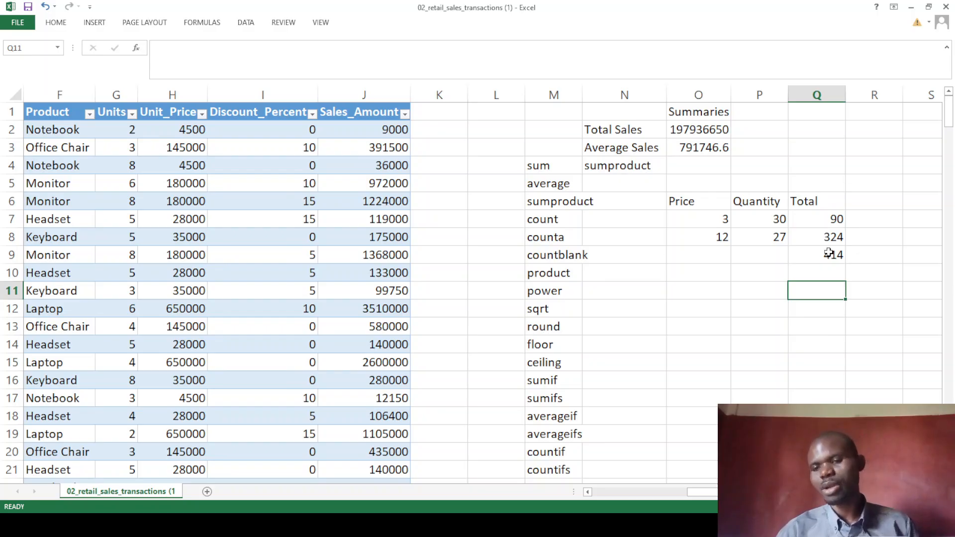
left_click(752, 271)
type("=sum")
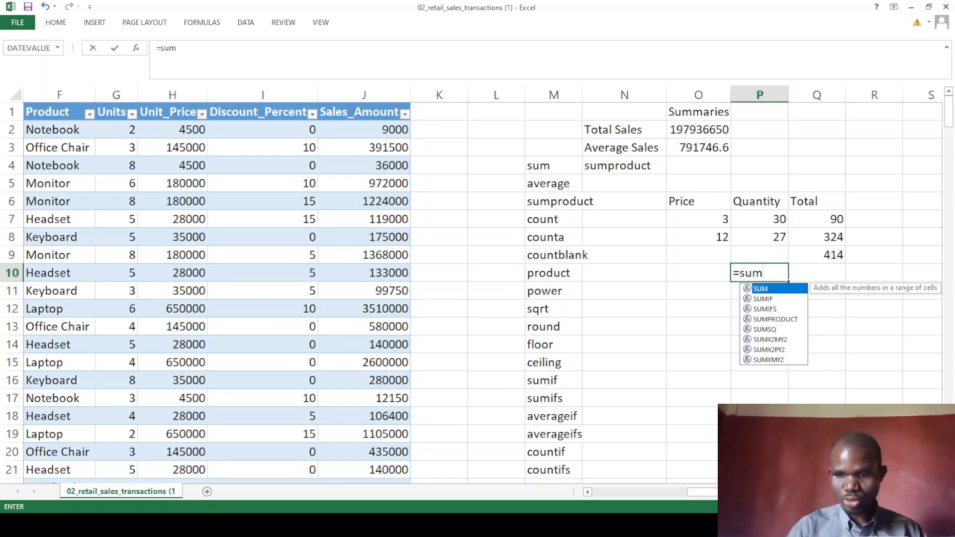
type("pro")
key("Tab")
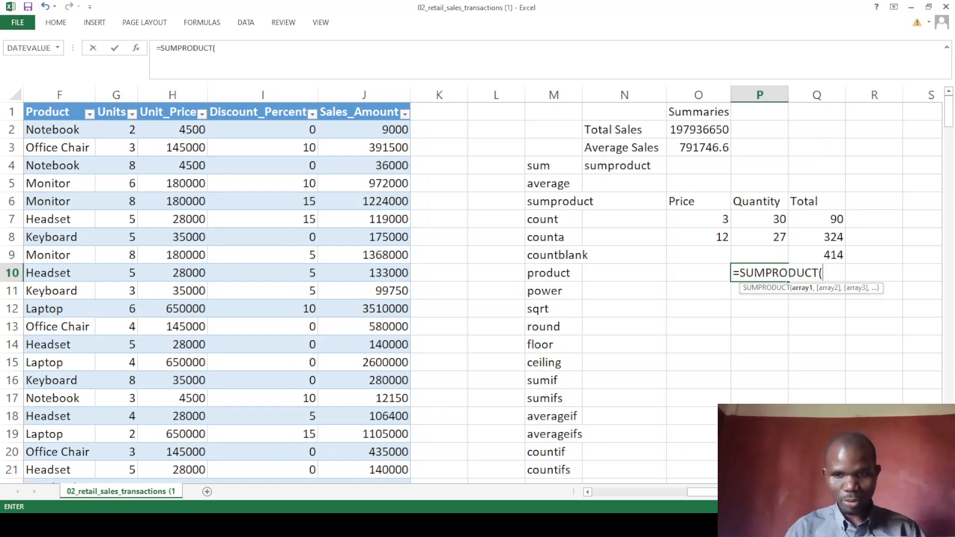
key("BackSpace")
key("BackSpace")
key("BackSpace")
key("BackSpace")
key("BackSpace")
key("BackSpace")
key("BackSpace")
key("BackSpace")
key("BackSpace")
key("BackSpace")
key("BackSpace")
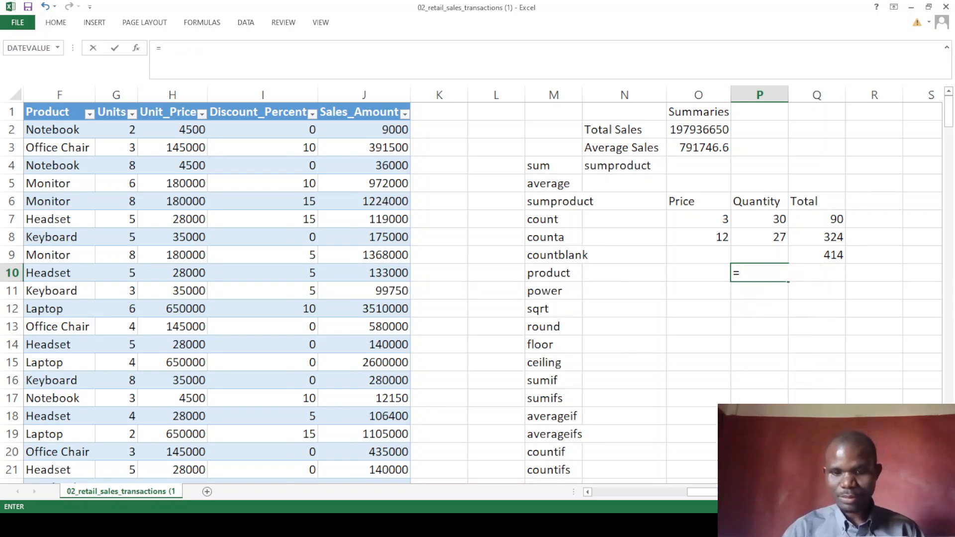
- Calculate the combined total manually in cell P10 by adding both price-quantity products, =(O7*P7)+(O8*P8)
type("(")
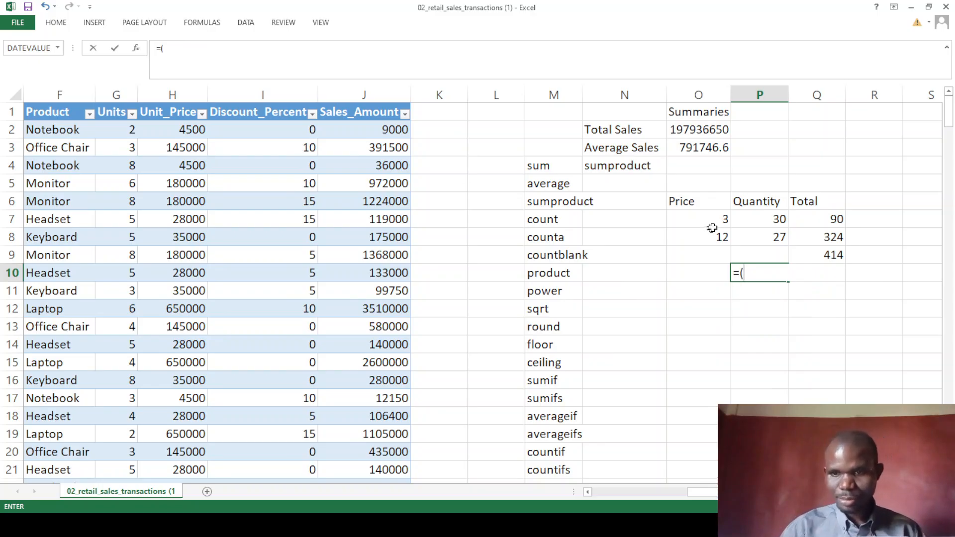
left_click(725, 219)
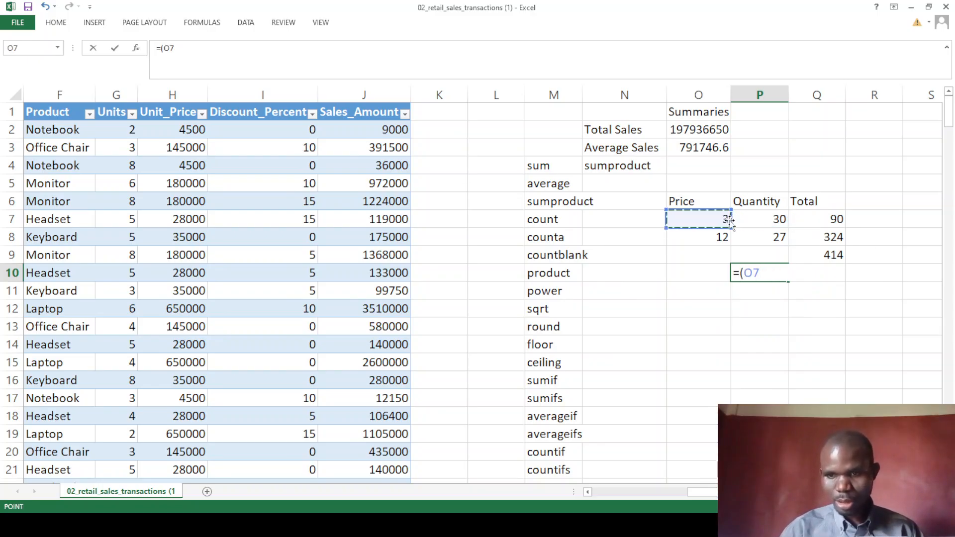
type("*")
left_click(758, 218)
type(")+(")
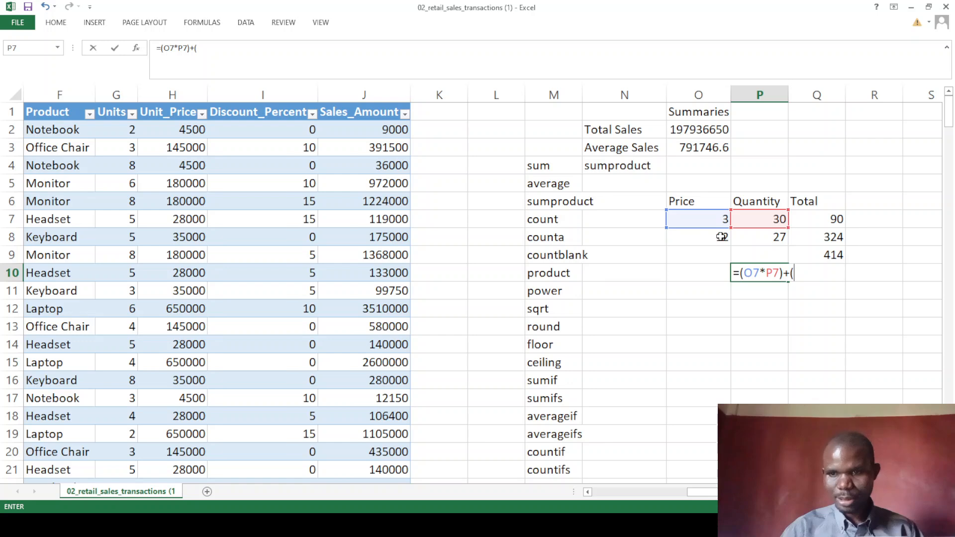
left_click(721, 236)
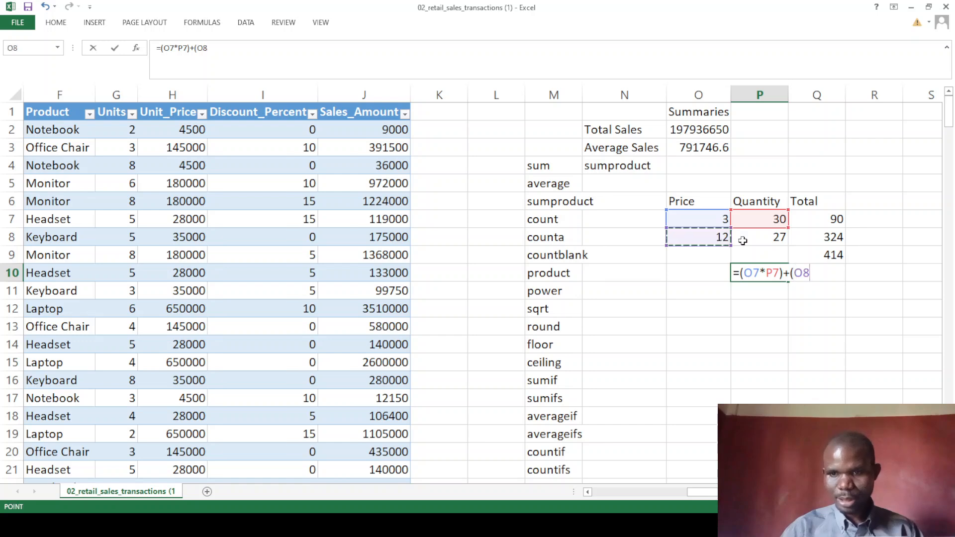
type("*")
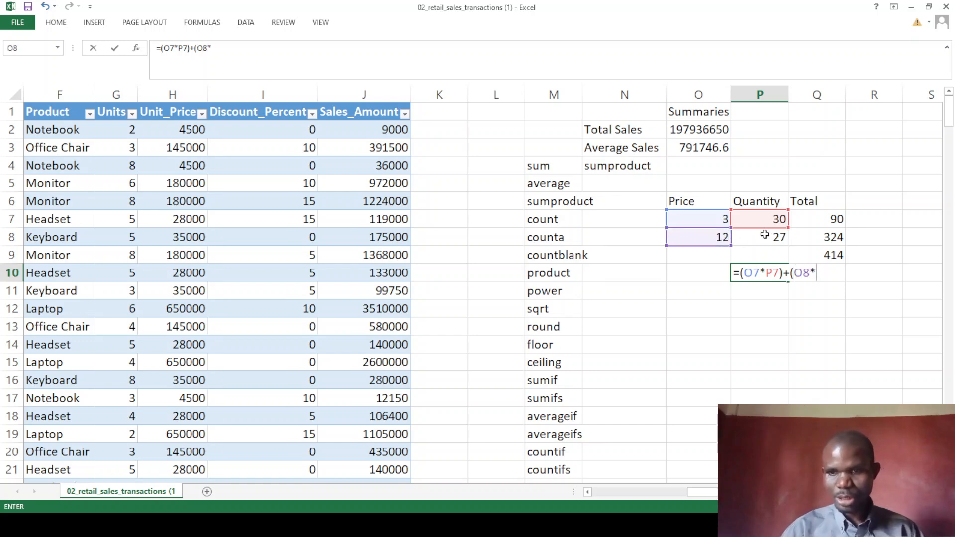
left_click(764, 235)
type(")")
key("Return")
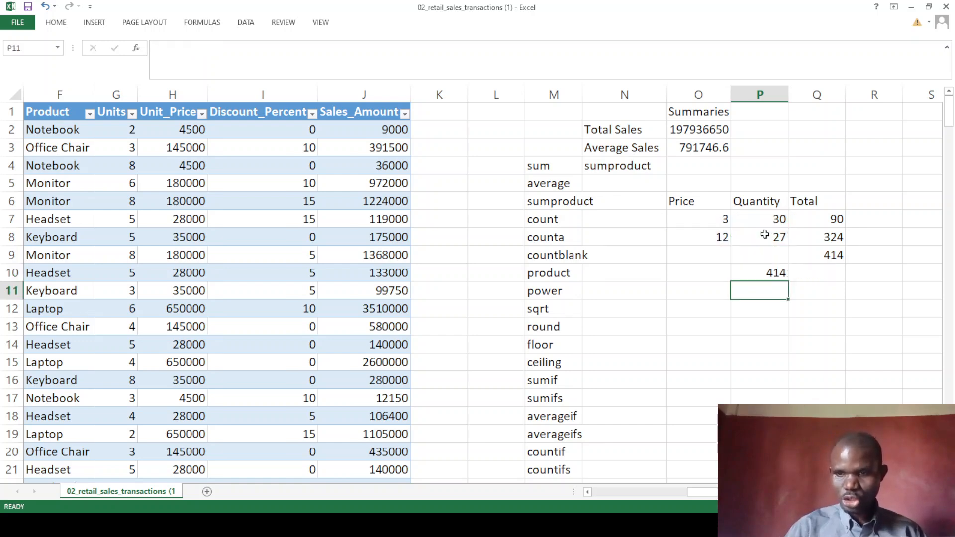
- Calculate the combined total in cell P11 with SUMPRODUCT over the price and quantity ranges, =SUMPRODUCT(O7:O8,P7:P8)
type("=sumpro")
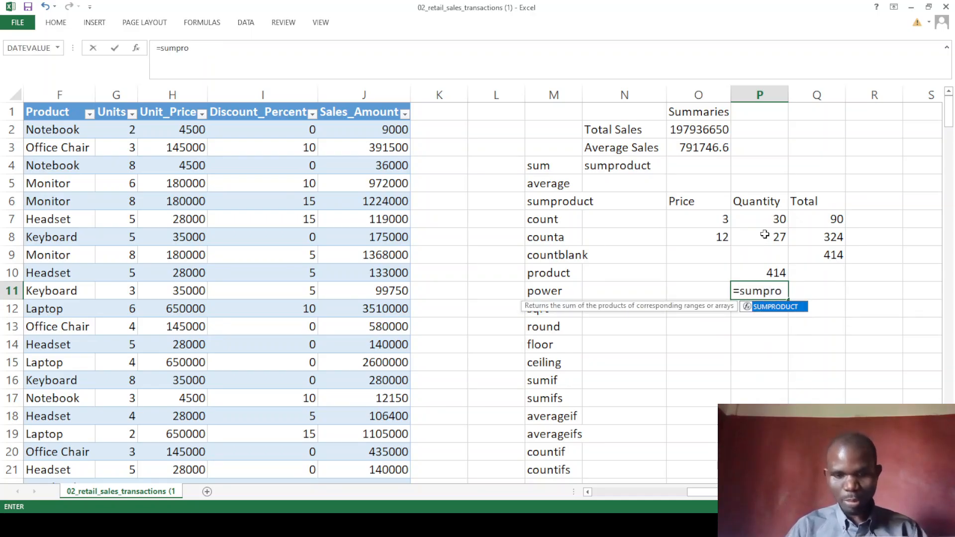
key("Tab")
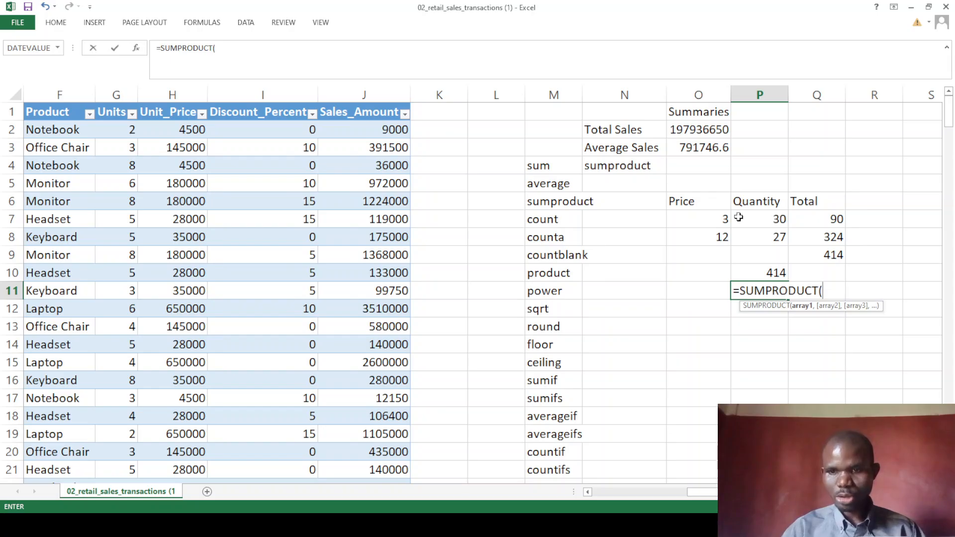
left_click_drag(722, 219, 721, 234)
type(",")
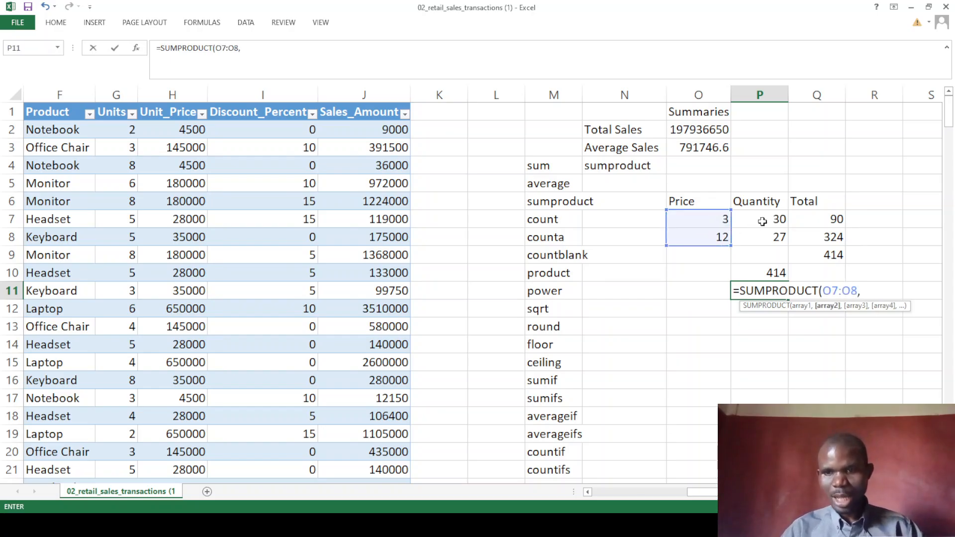
left_click_drag(762, 218, 760, 238)
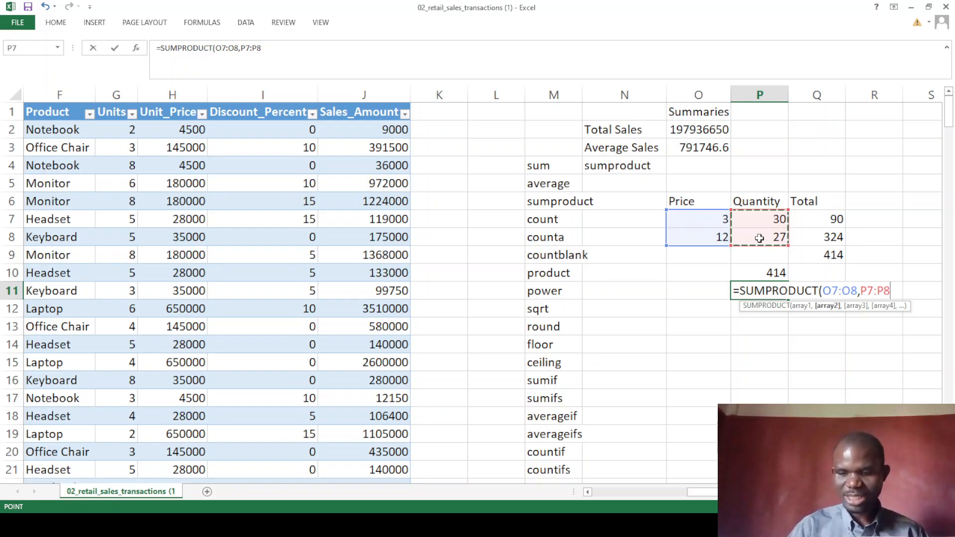
type(")")
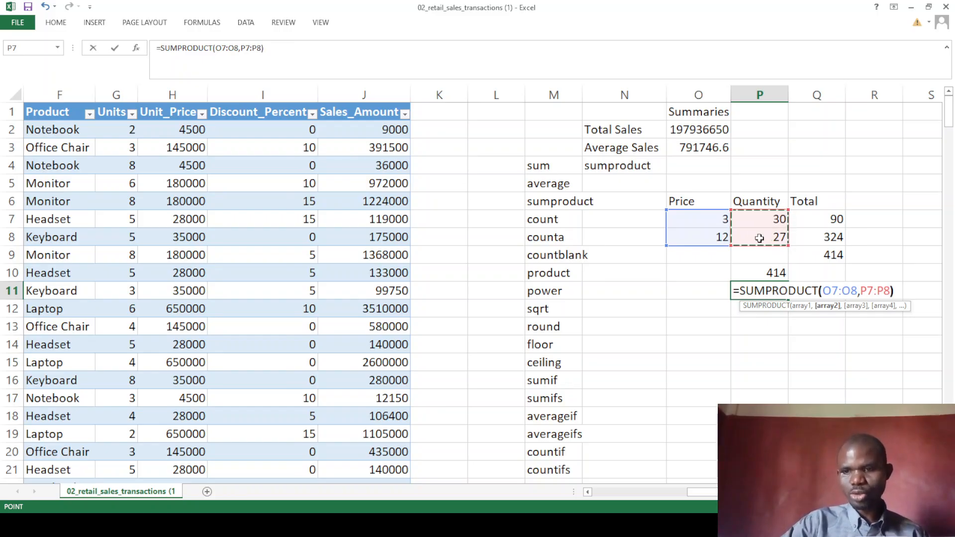
key("Return")
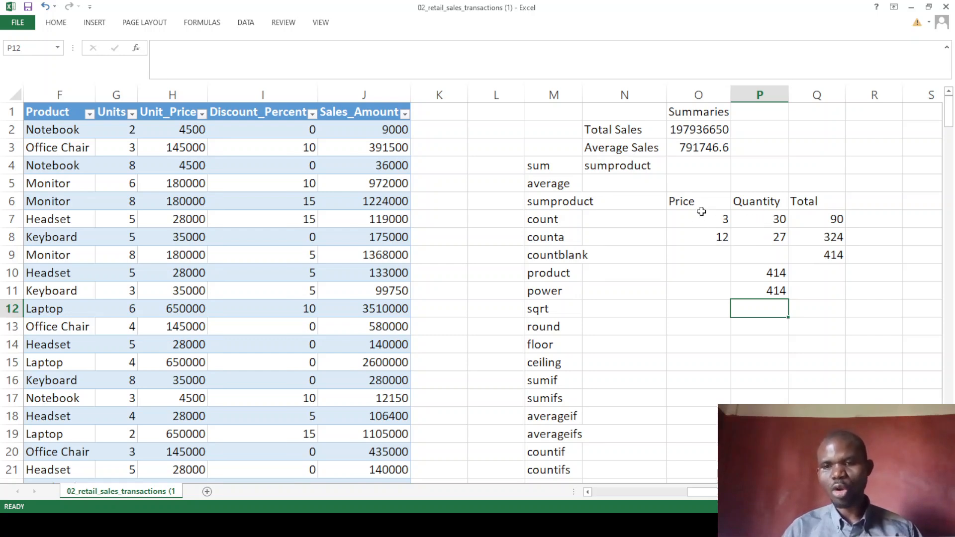
left_click_drag(704, 214, 703, 232)
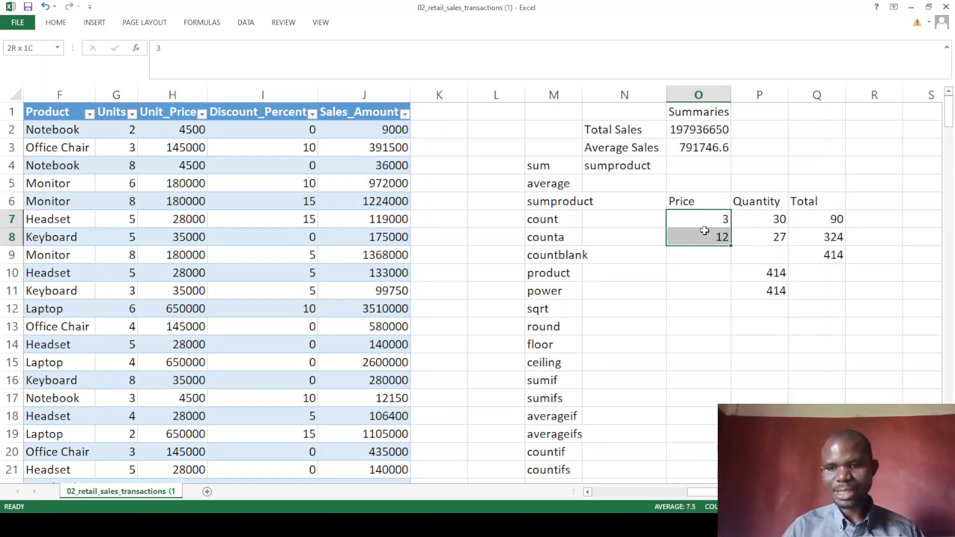
left_click_drag(760, 214, 761, 229)
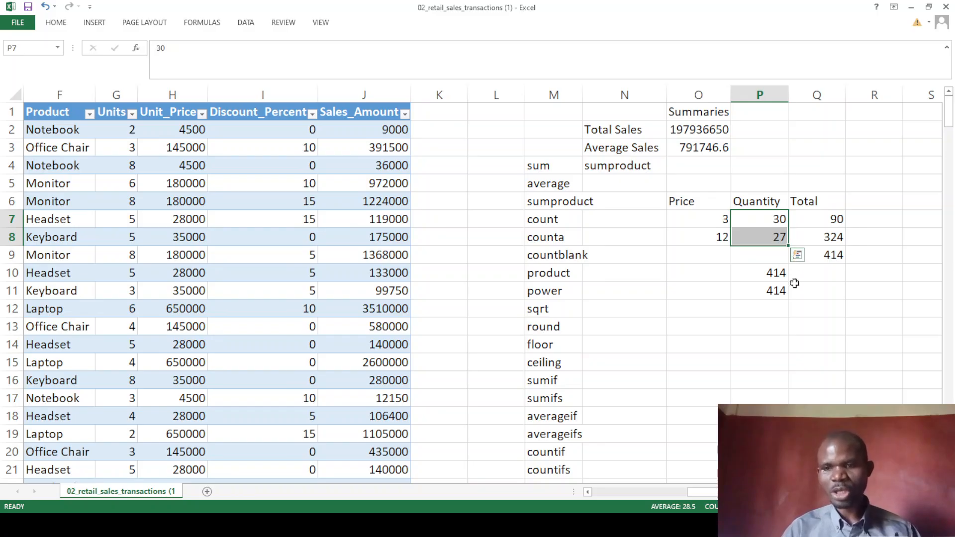
left_click(734, 277)
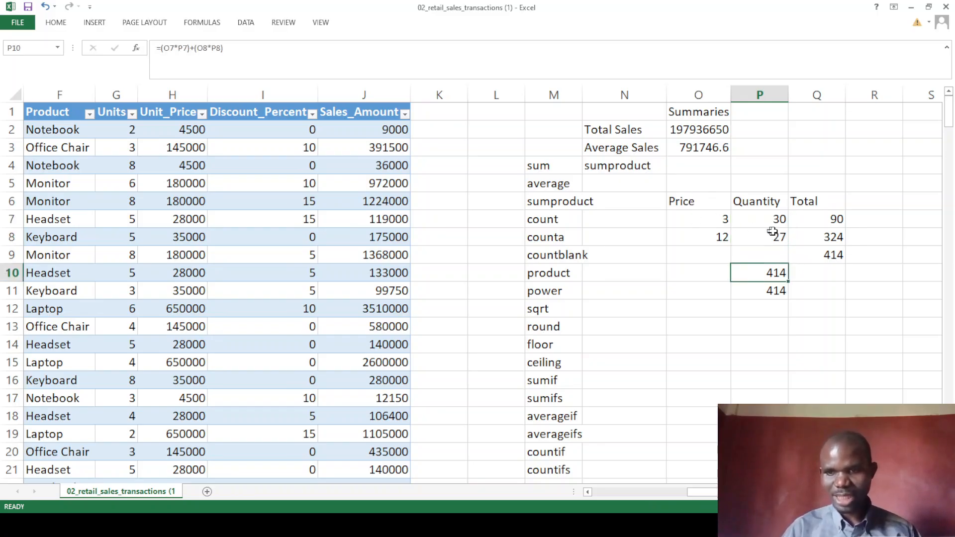
- Clear the contents of the Price, Quantity and Total example in O6:Q11
left_click_drag(687, 201, 817, 286)
right_click(779, 273)
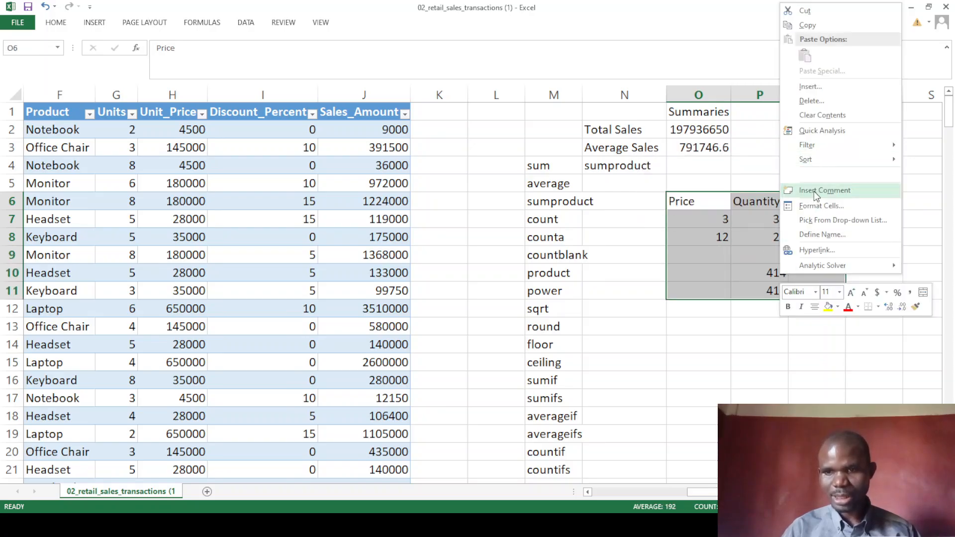
left_click(817, 118)
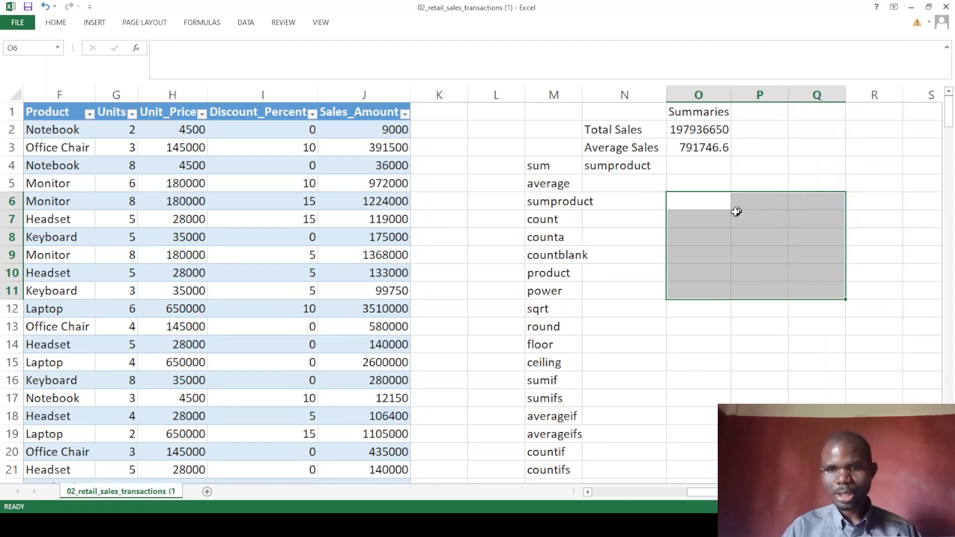
left_click(721, 227)
- Replace the label in cell N4 of the summary with count
left_click(691, 166)
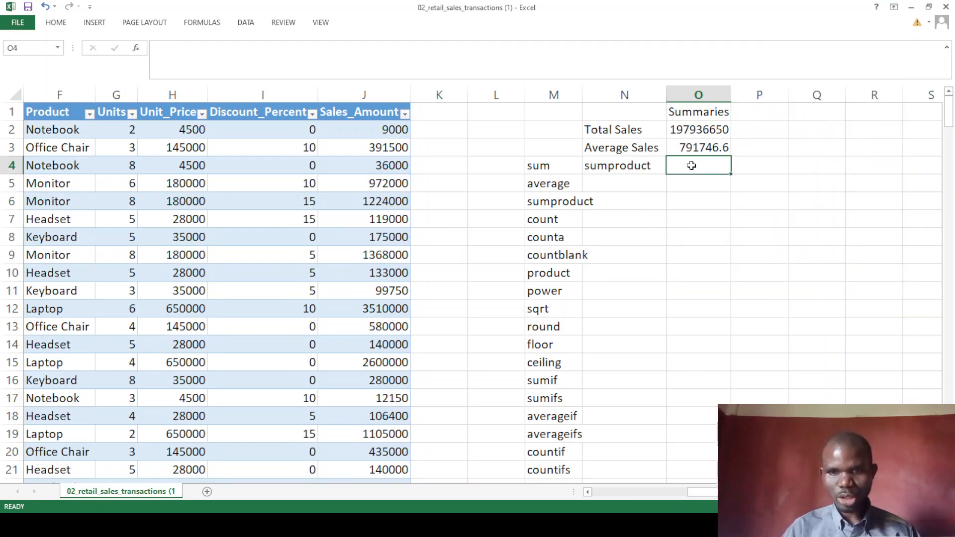
left_click(633, 169)
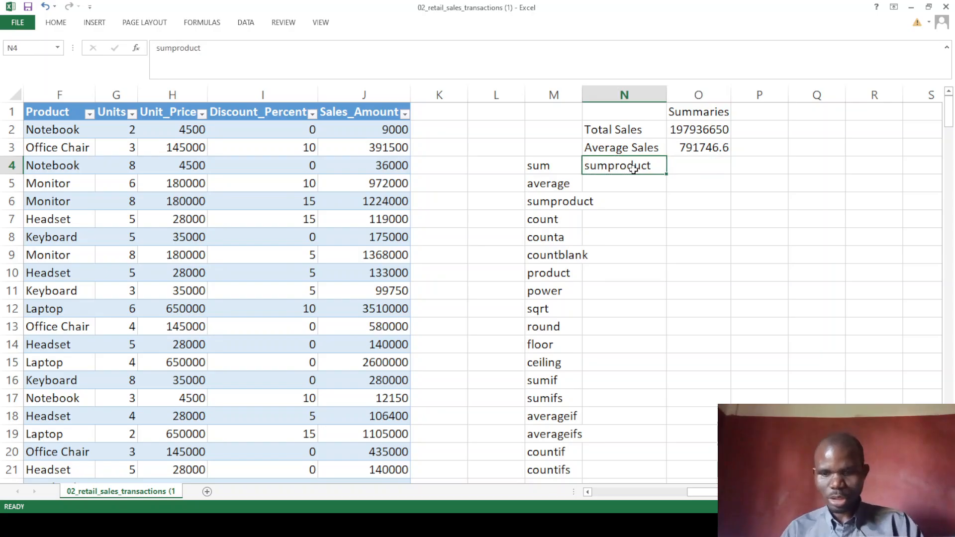
key("BackSpace")
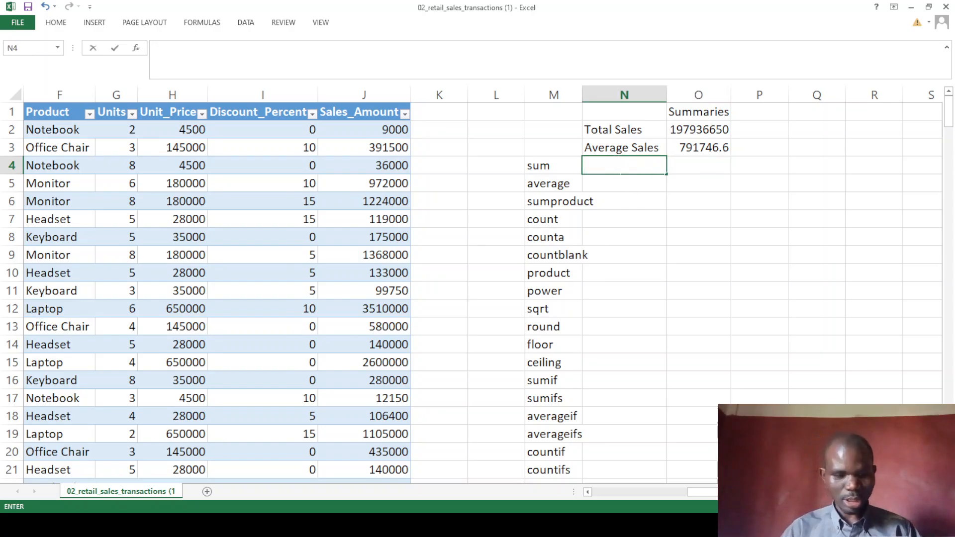
type("count")
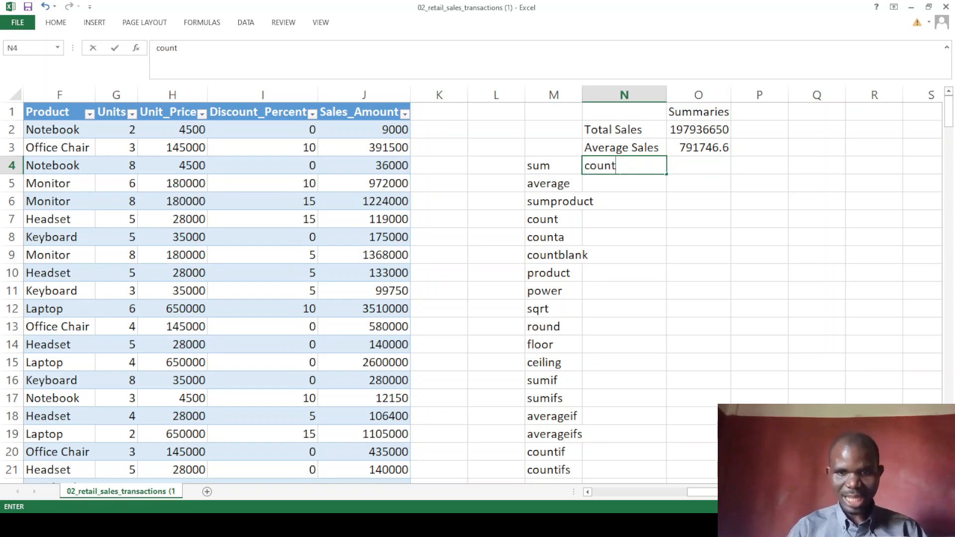
- Enter the sample values 2, 5 and the text rnfjrf in cells O5, P5 and Q5
left_click(689, 184)
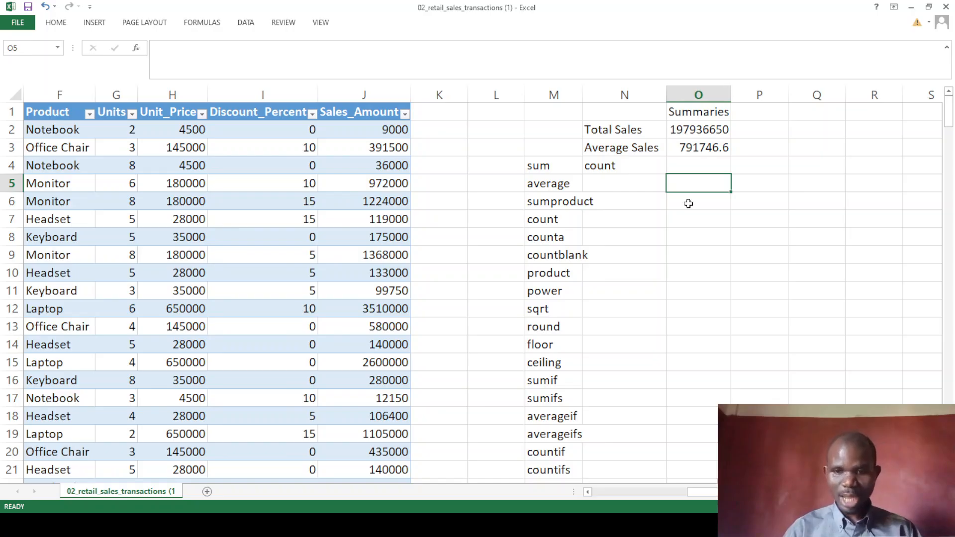
type("2")
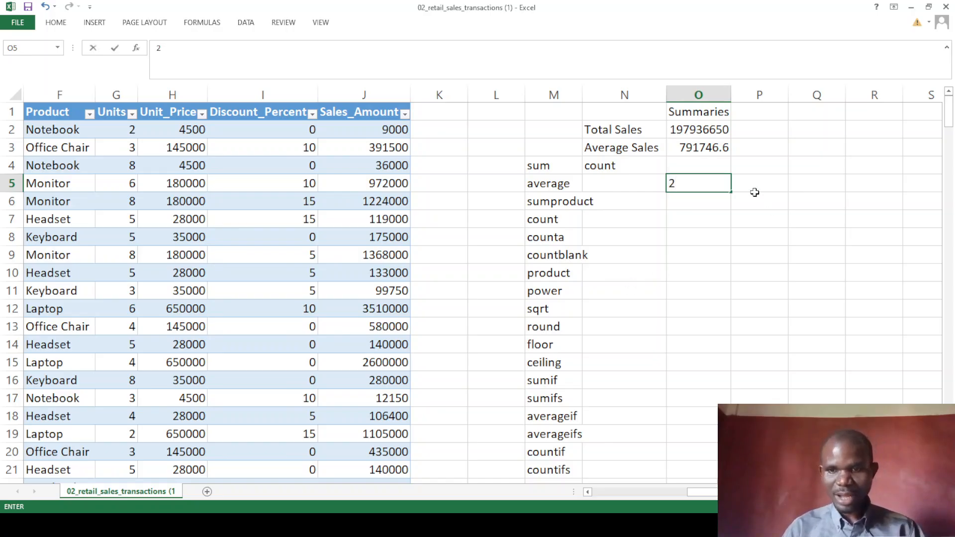
left_click(757, 188)
type("5")
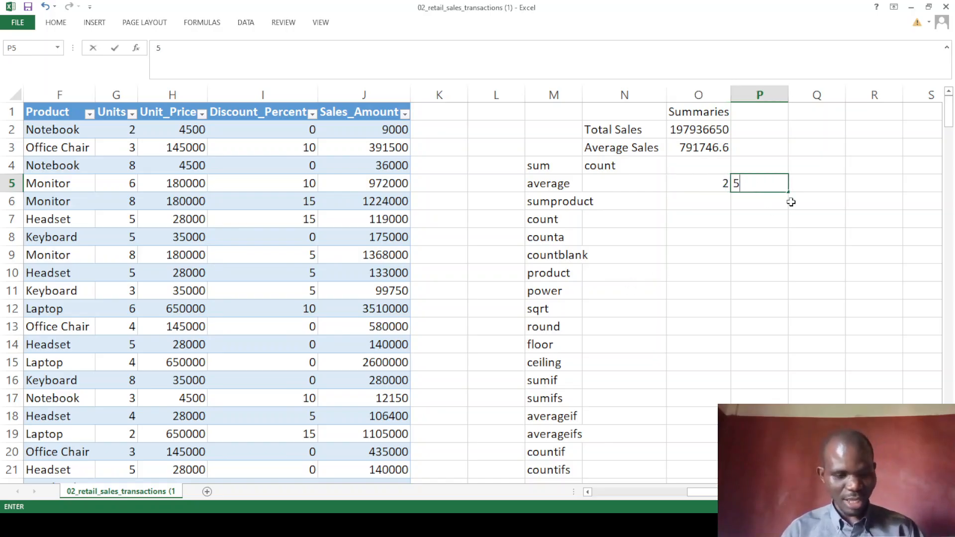
key("Tab")
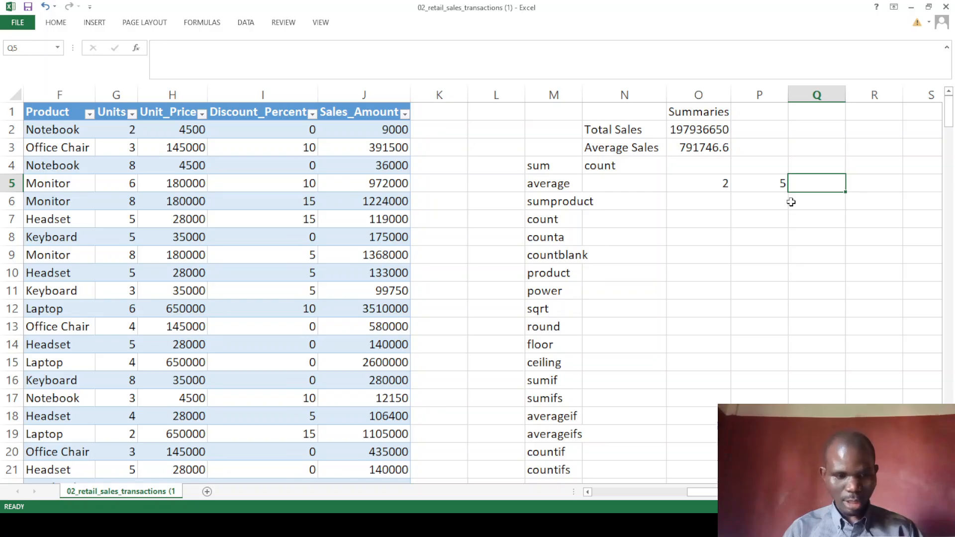
type("rnfjrf")
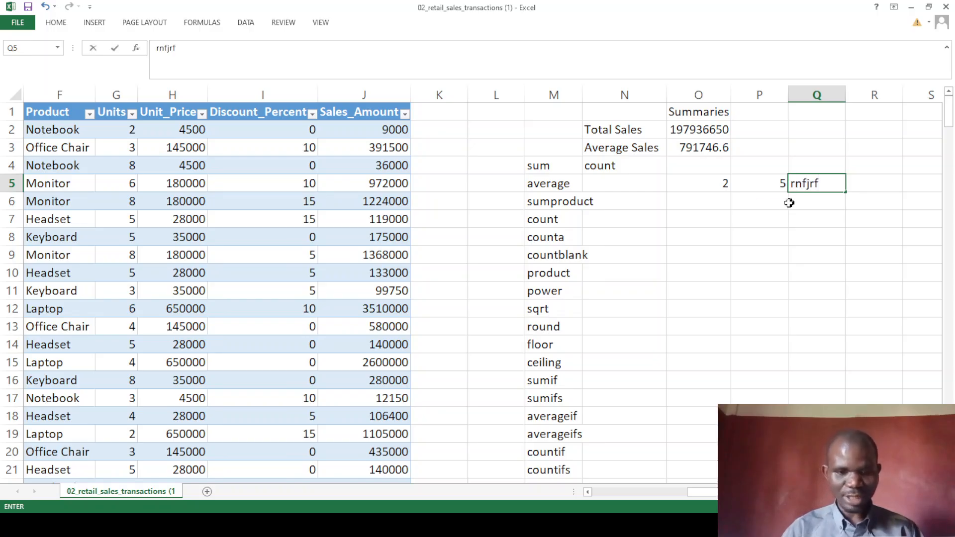
- Count the numeric sample values in cell O6 with =COUNT(O5:Q5)
left_click(698, 206)
type("=co")
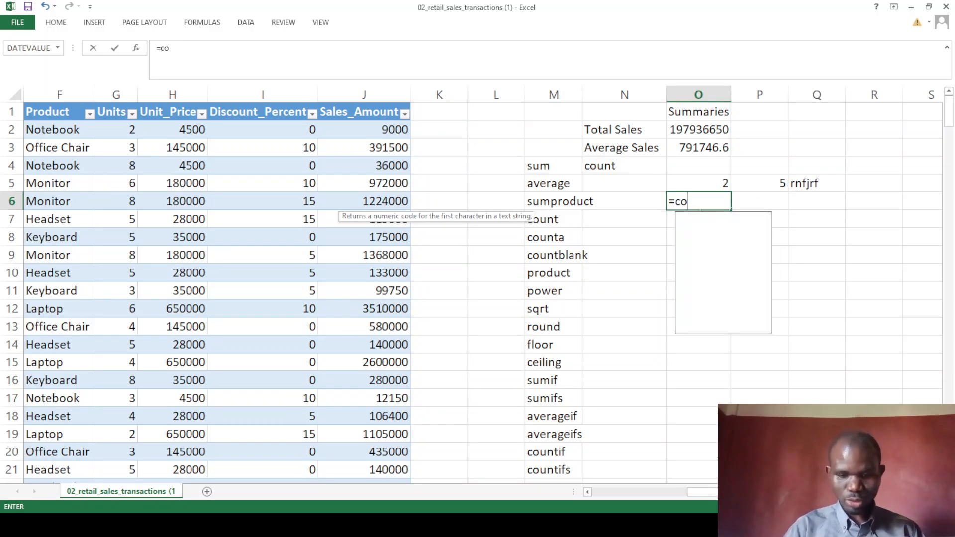
type("unt(")
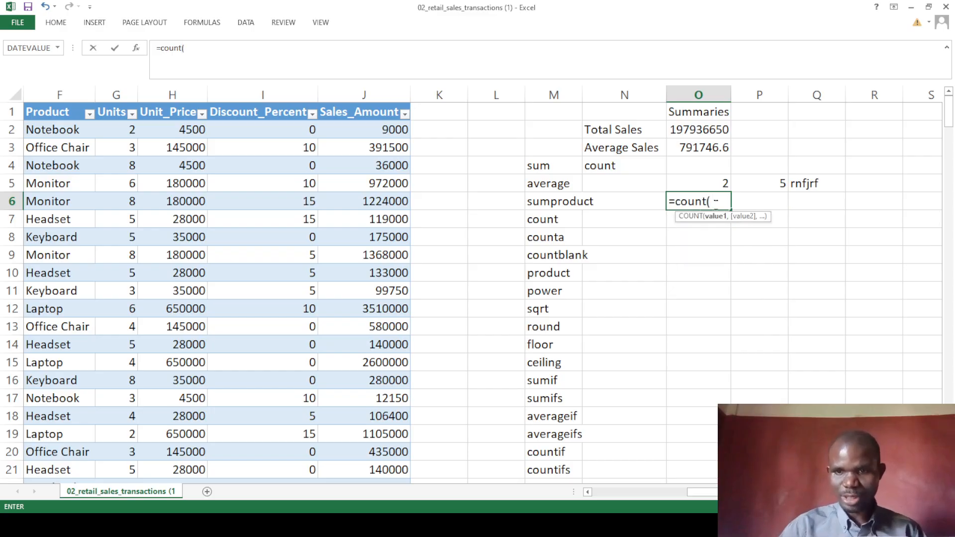
left_click_drag(708, 184, 797, 188)
type(")")
key("Return")
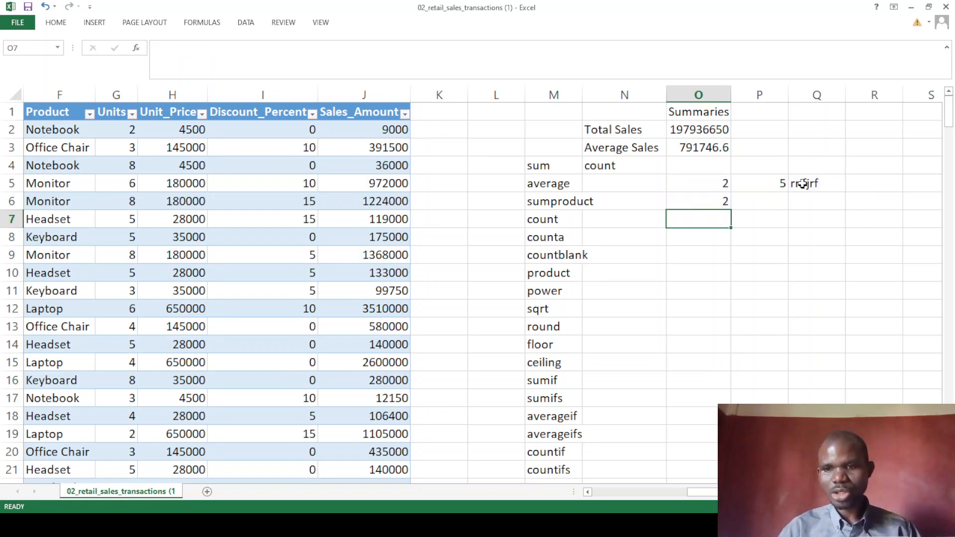
- Clear the contents of the COUNT example in O5:Q7
left_click(805, 183)
left_click_drag(701, 183, 793, 217)
right_click(783, 183)
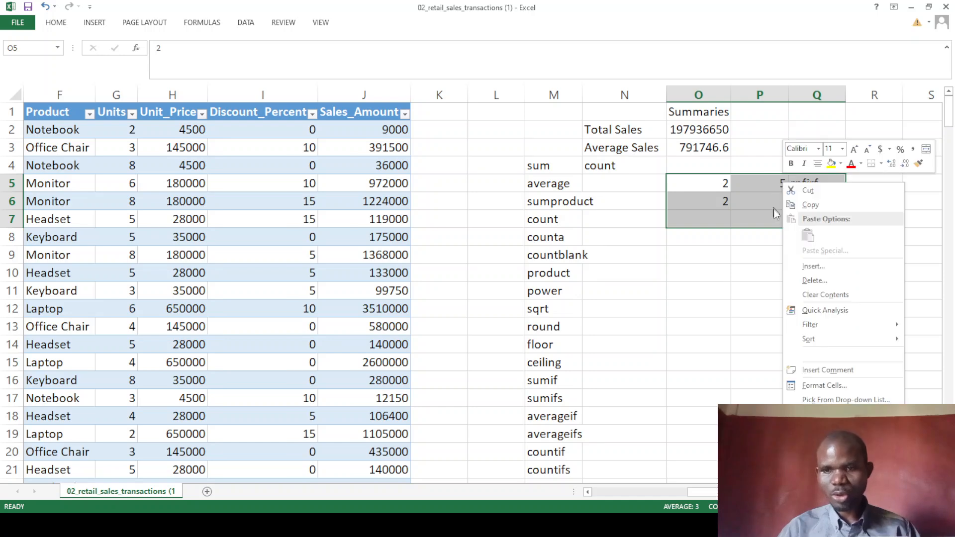
left_click(818, 295)
left_click(724, 244)
- Count the whole Unit_Price column in cell O4 with =COUNT(Table1[[Unit_Price]]) and check it against the table's last row
left_click(702, 167)
type("=count")
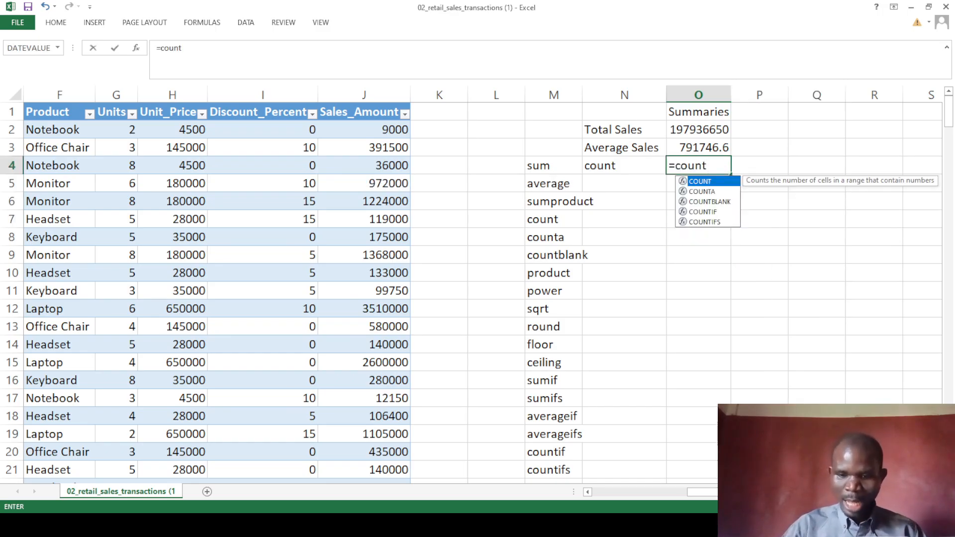
type("(")
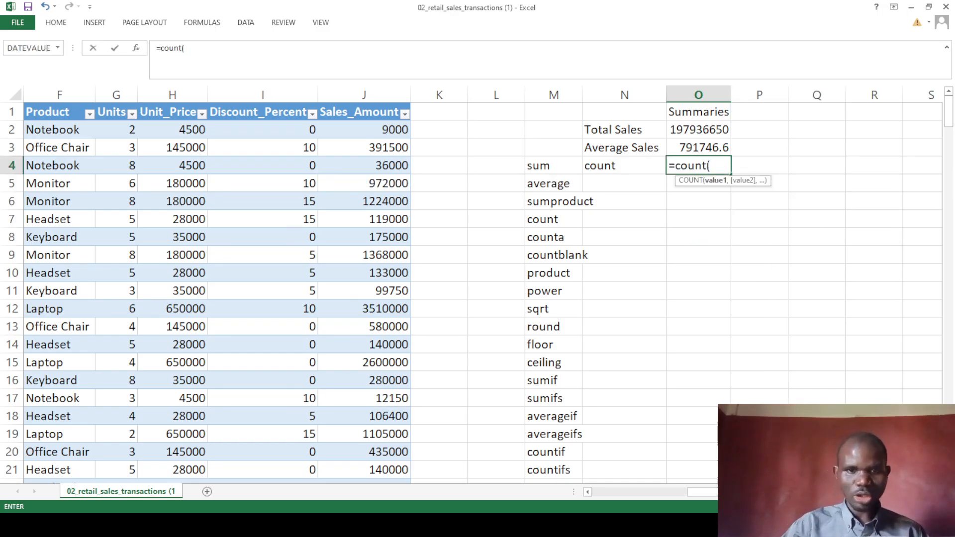
left_click(338, 112)
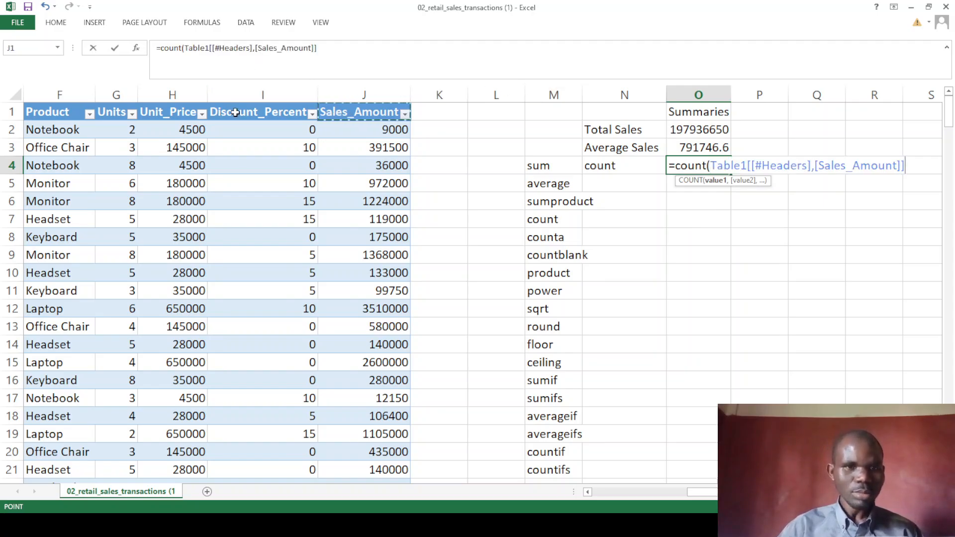
left_click(170, 112)
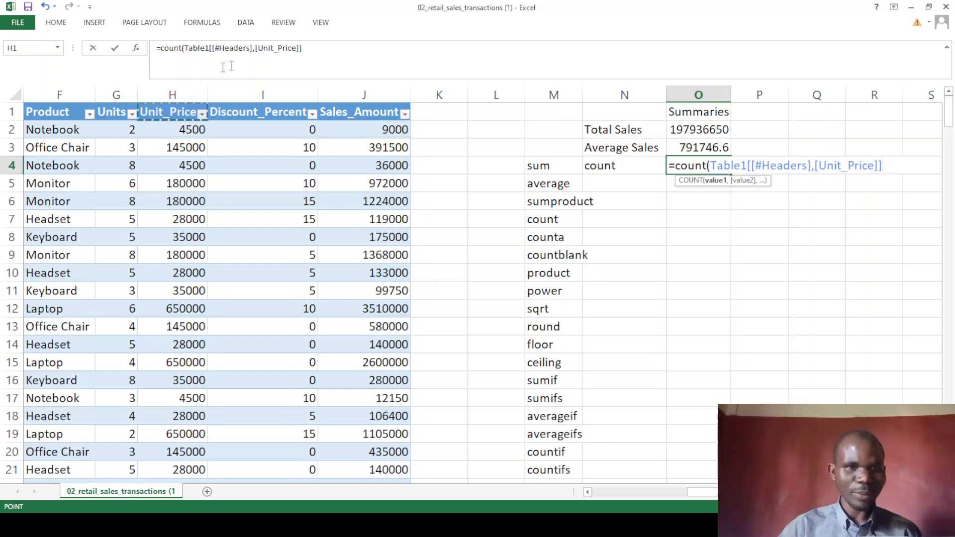
left_click(256, 48)
key("BackSpace")
key("BackSpace")
key("BackSpace")
key("BackSpace")
key("BackSpace")
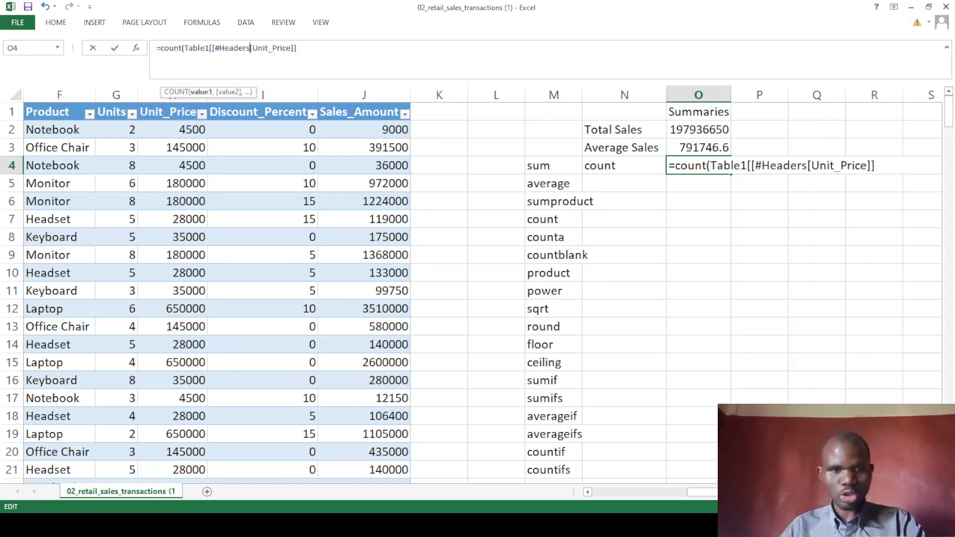
key("BackSpace")
key("BackSpace")
key("BackSpace")
key("BackSpace")
key("BackSpace")
key("BackSpace")
key("End")
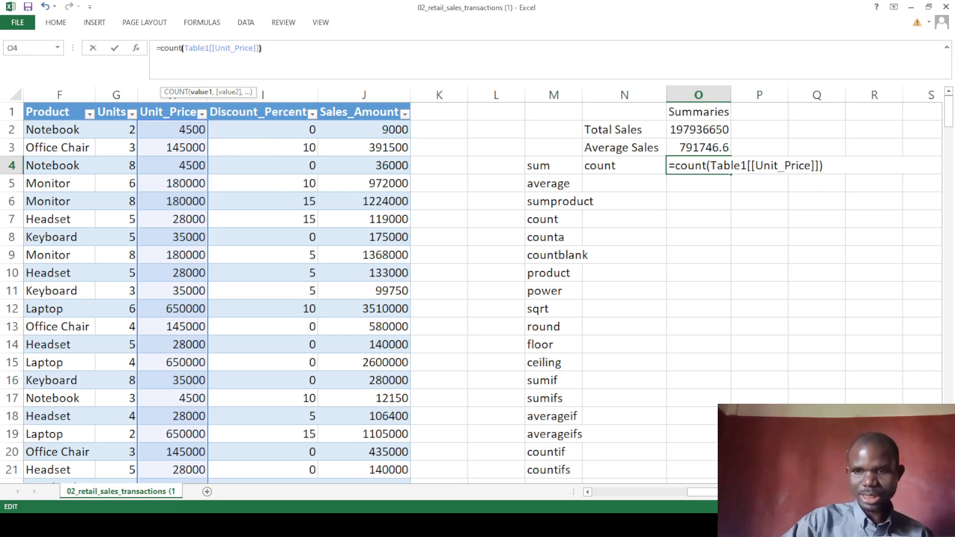
key("Return")
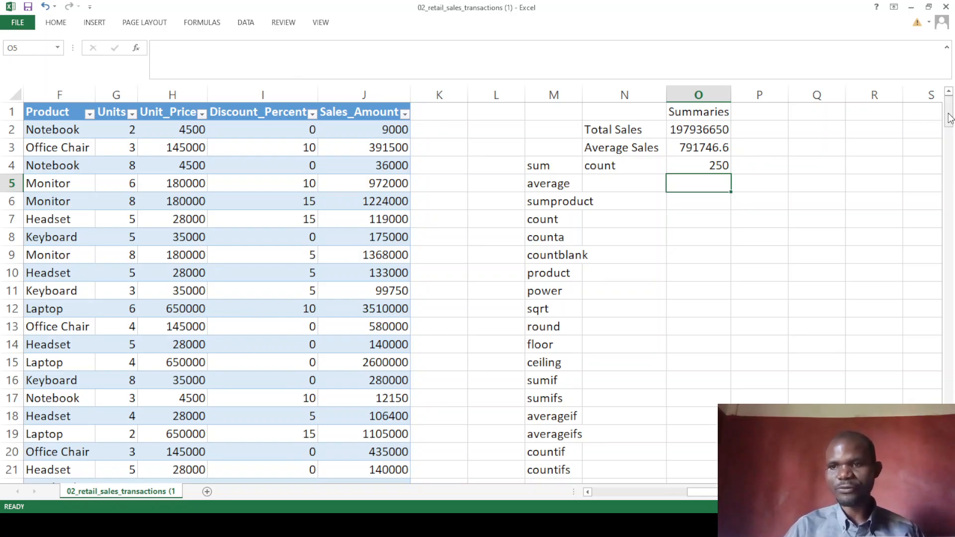
left_click_drag(948, 117, 949, 425)
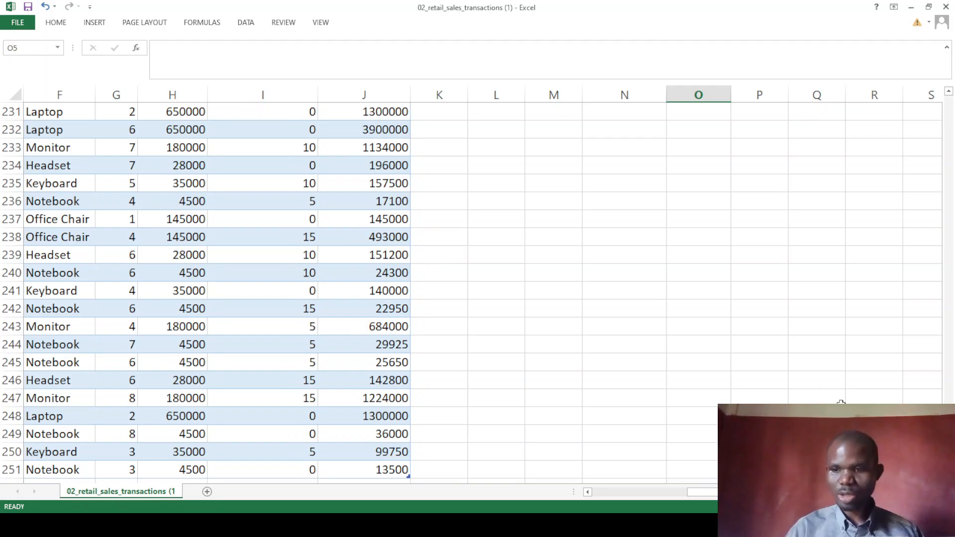
left_click_drag(948, 456, 918, 106)
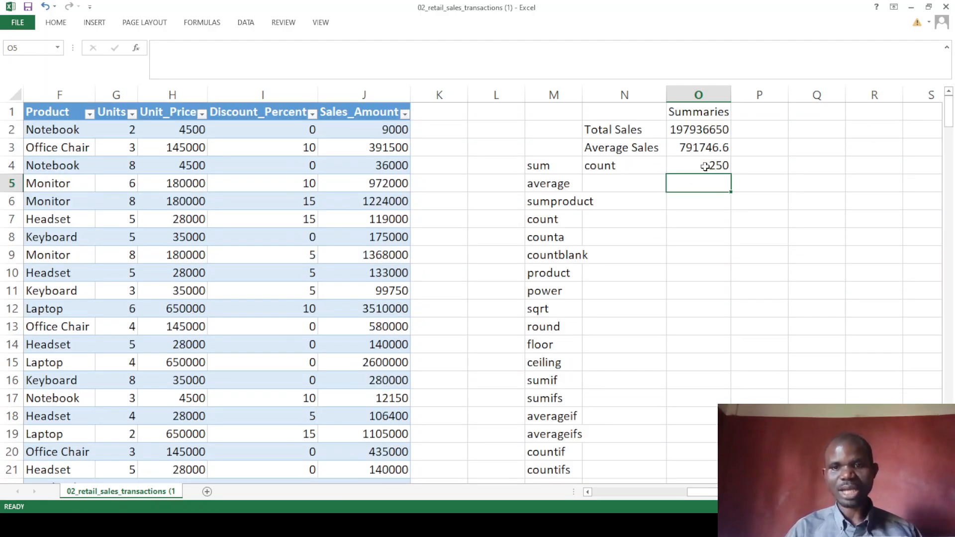
- Label cell N5 of the summary as counta
left_click(617, 197)
left_click(617, 183)
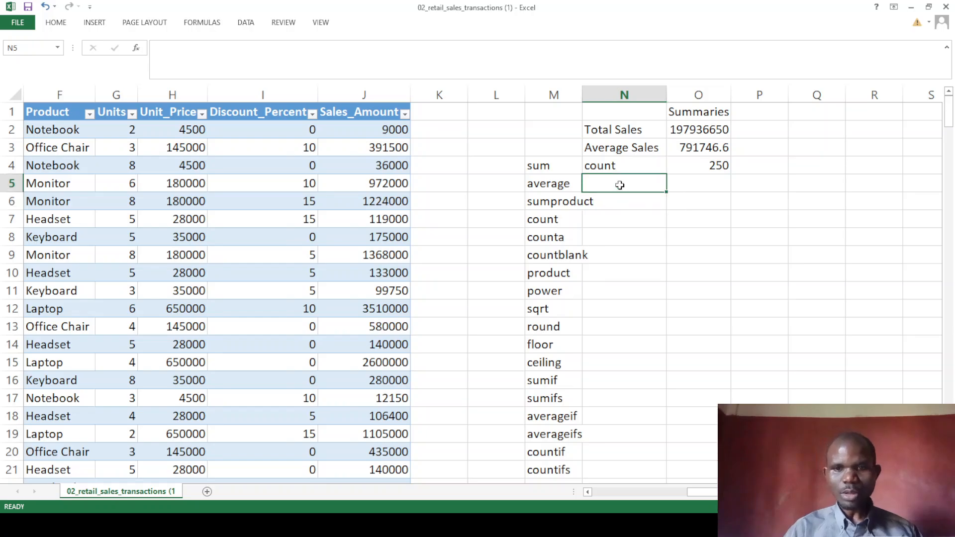
type("counta")
- Count the non-empty cells of the Total Sales and Average Sales rows in cell O5 with =COUNTA(N2:O3)
left_click(704, 187)
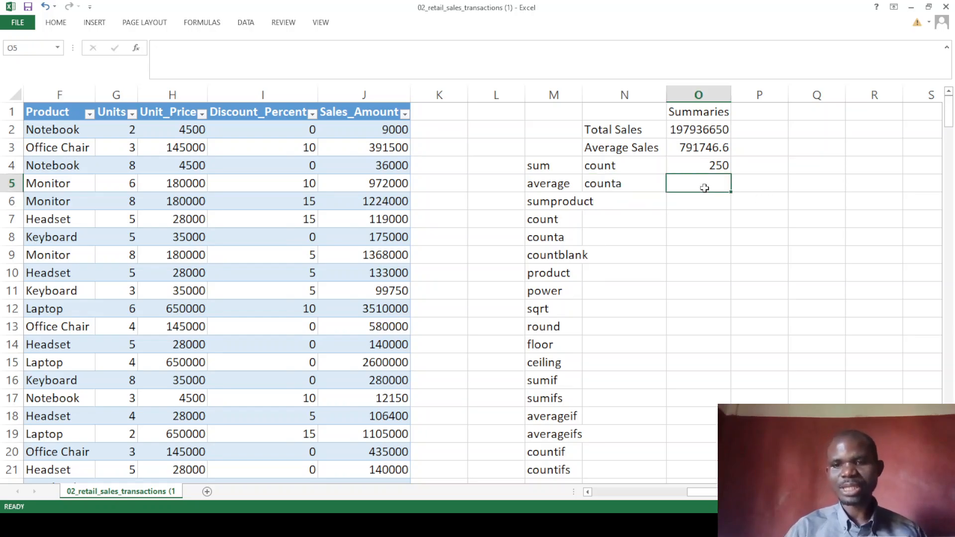
type("=")
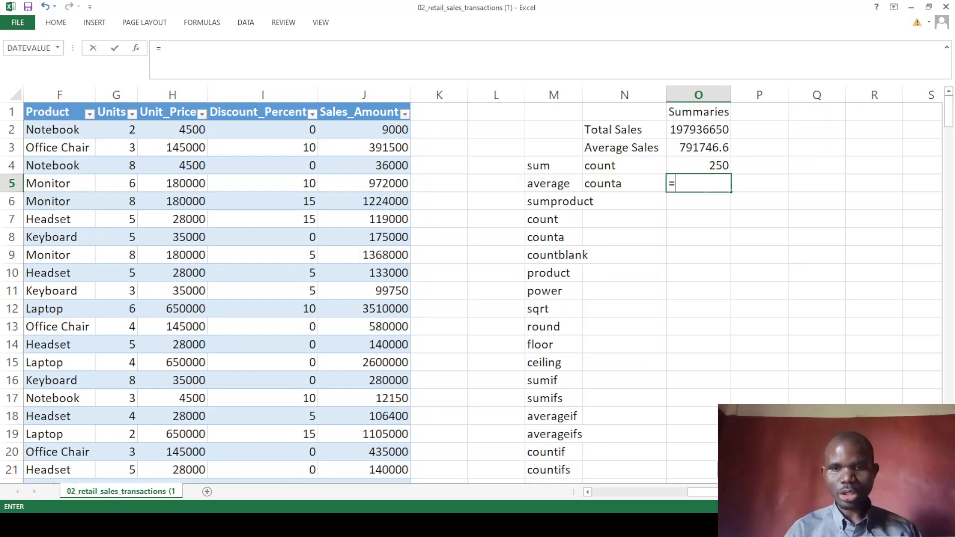
type("counta")
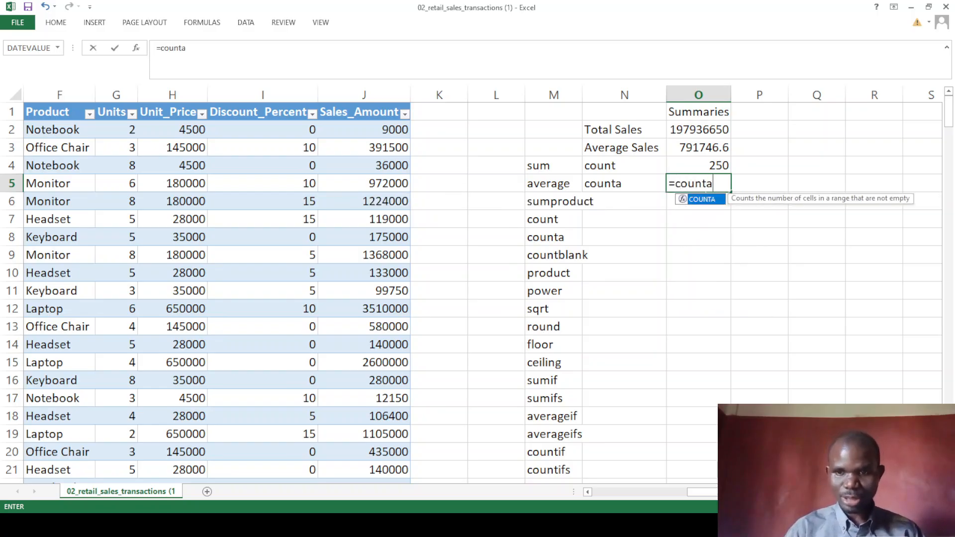
type("(")
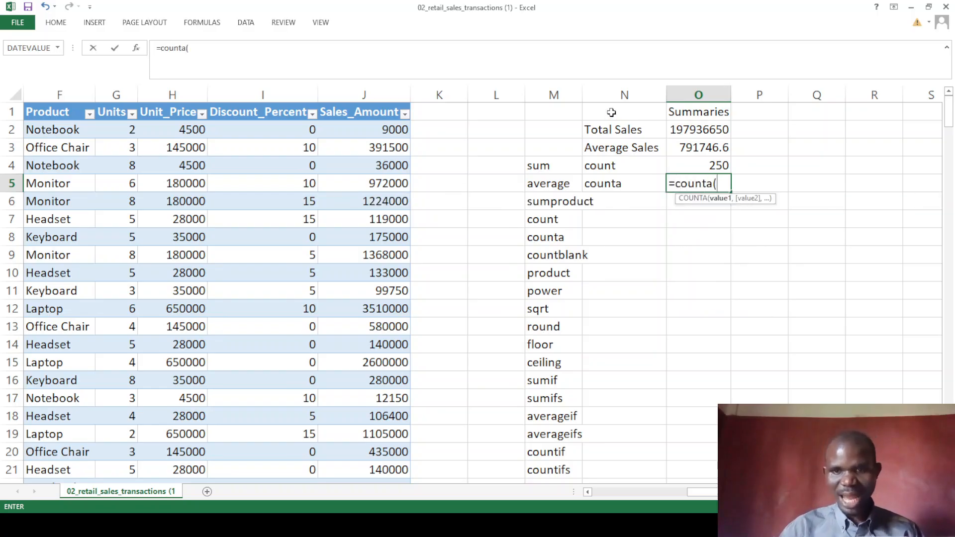
left_click_drag(610, 121, 675, 149)
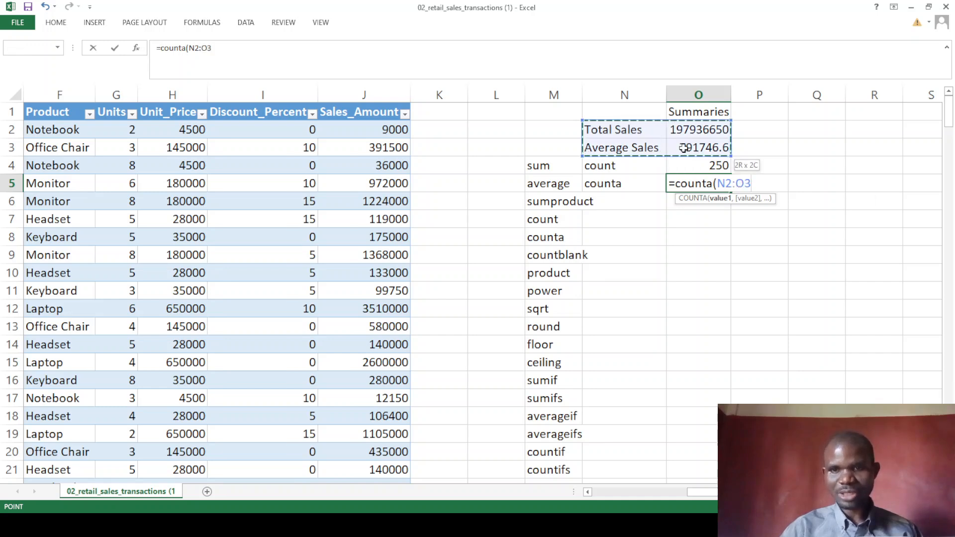
type(")")
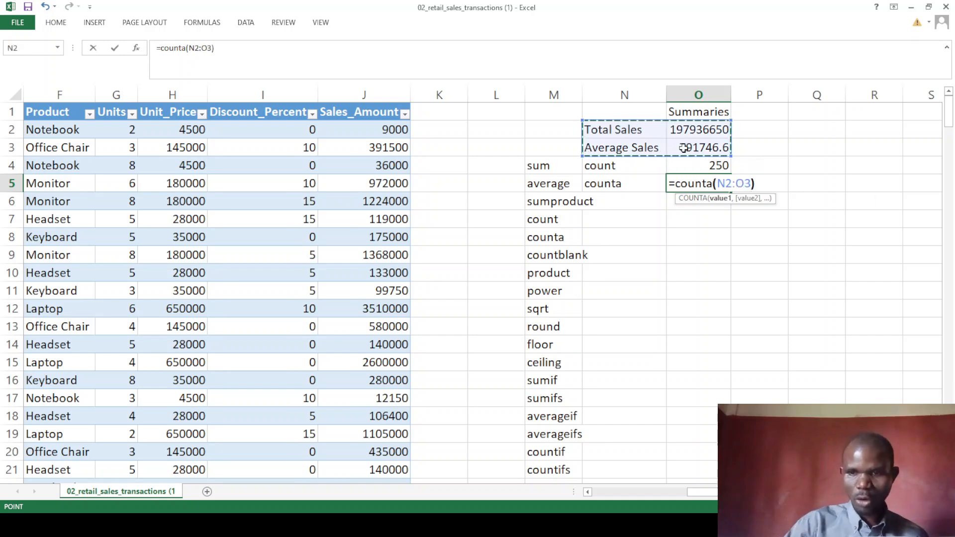
key("Return")
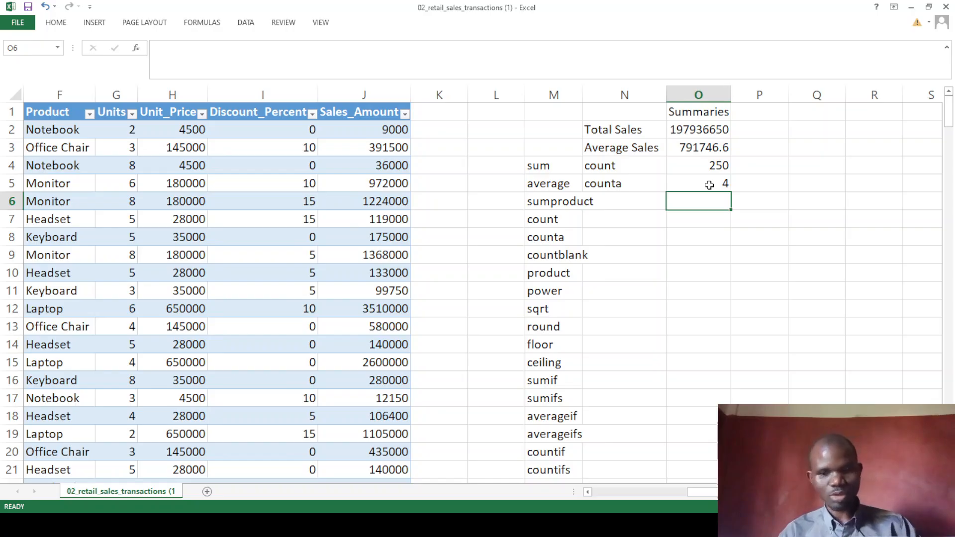
- Clear the COUNTA formula from cell O5 and relabel cell N5 as countblank
left_click(710, 185)
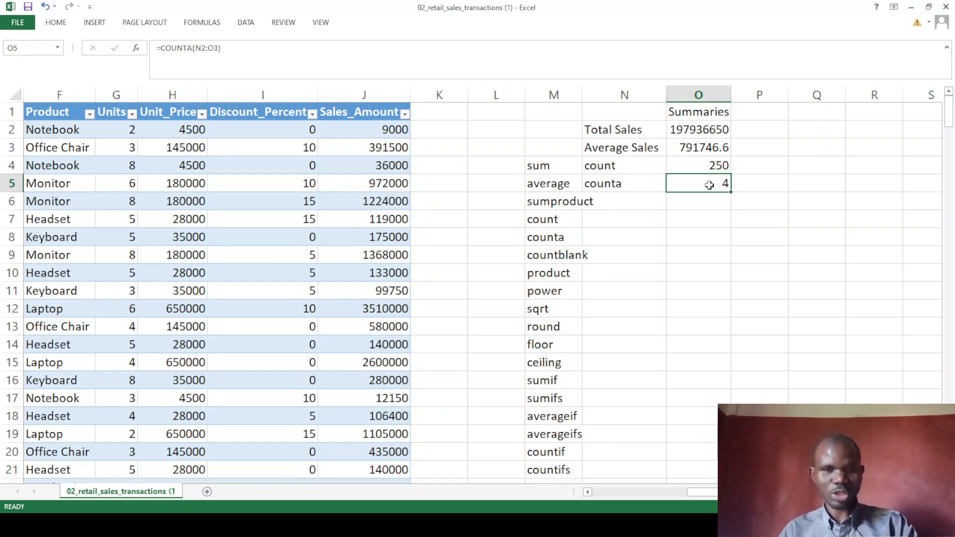
key("Delete")
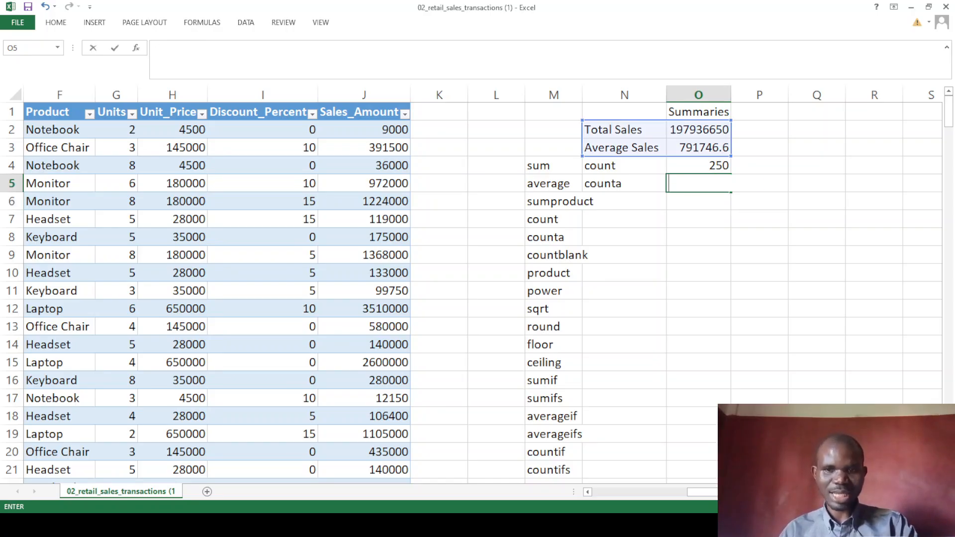
left_click(628, 184)
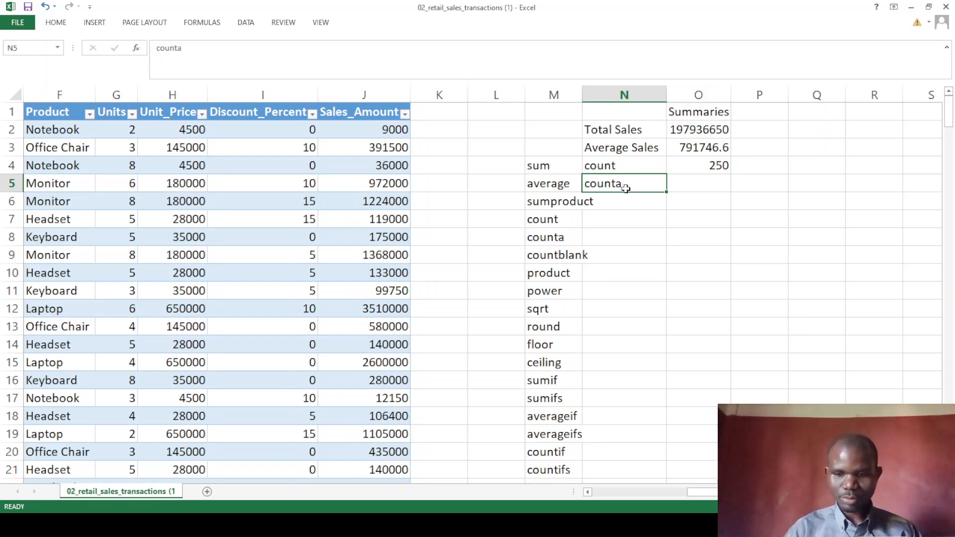
key("Delete")
type("count")
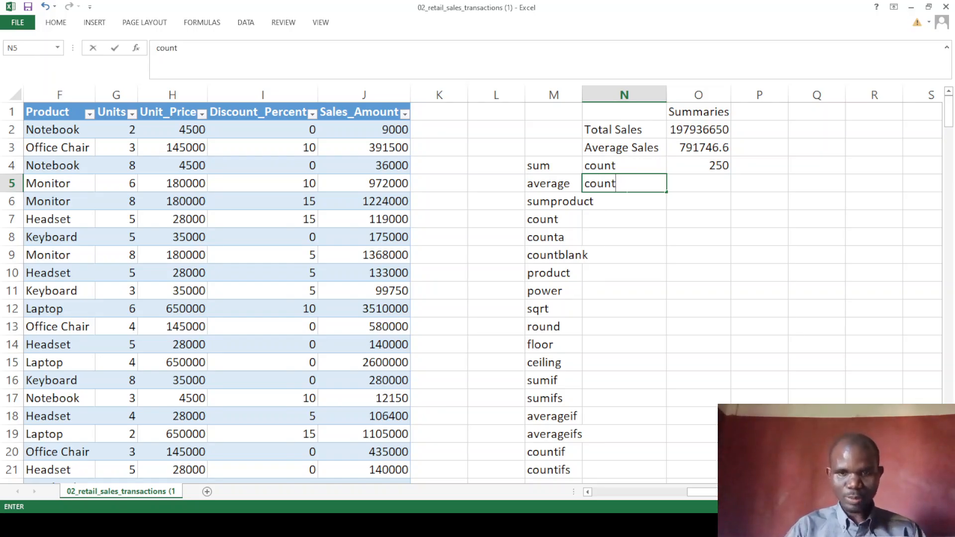
type("blankl")
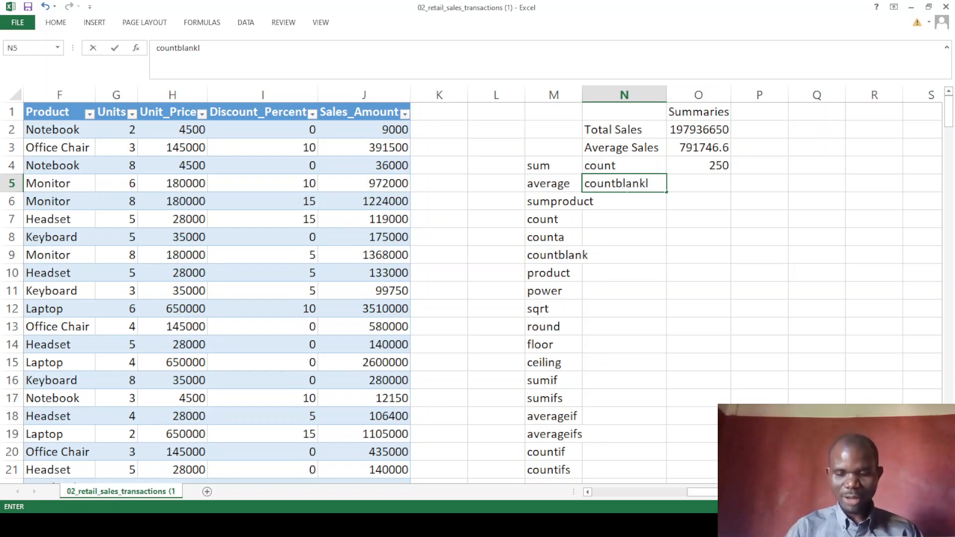
left_click(693, 222)
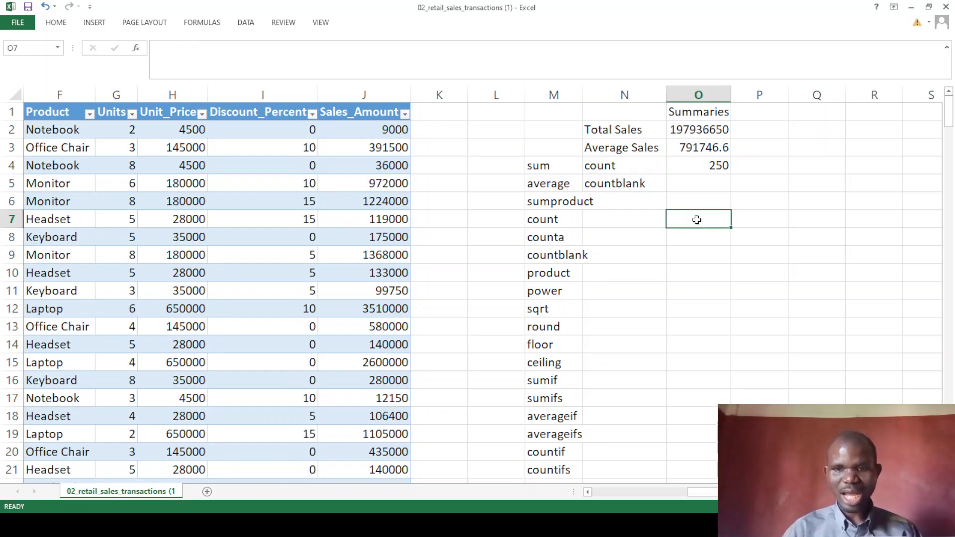
- Count the empty cells of the whole sales table in cell O5 with =COUNTBLANK(Table1)
left_click(700, 183)
type("=")
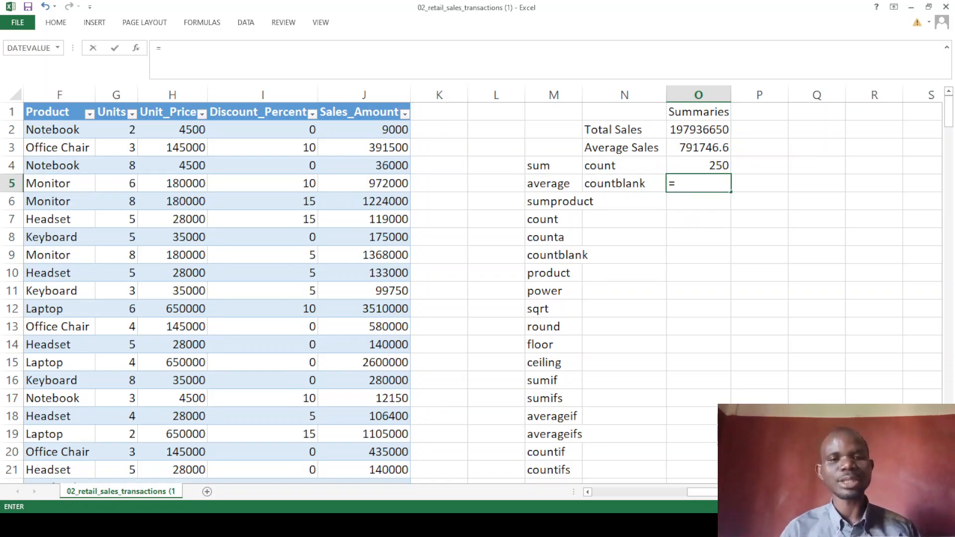
type("countb")
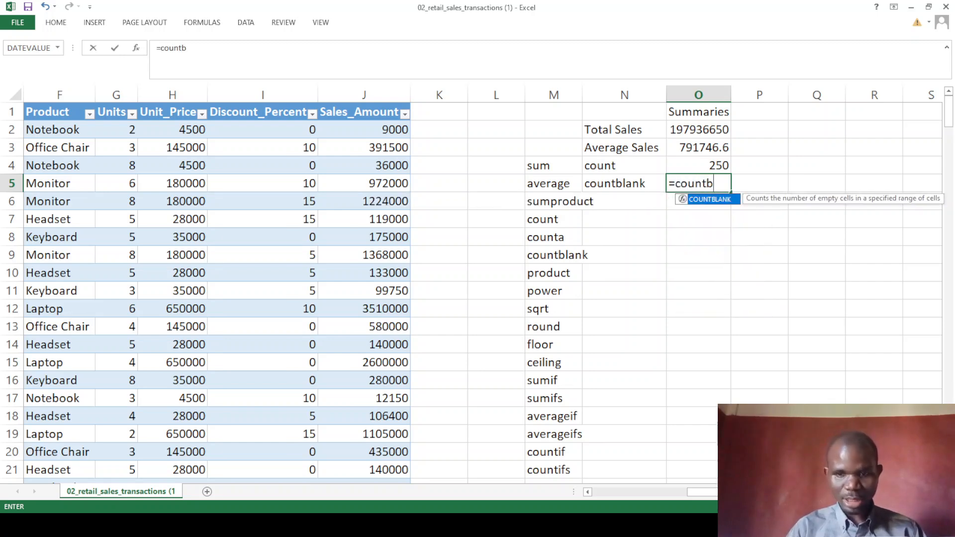
key("Tab")
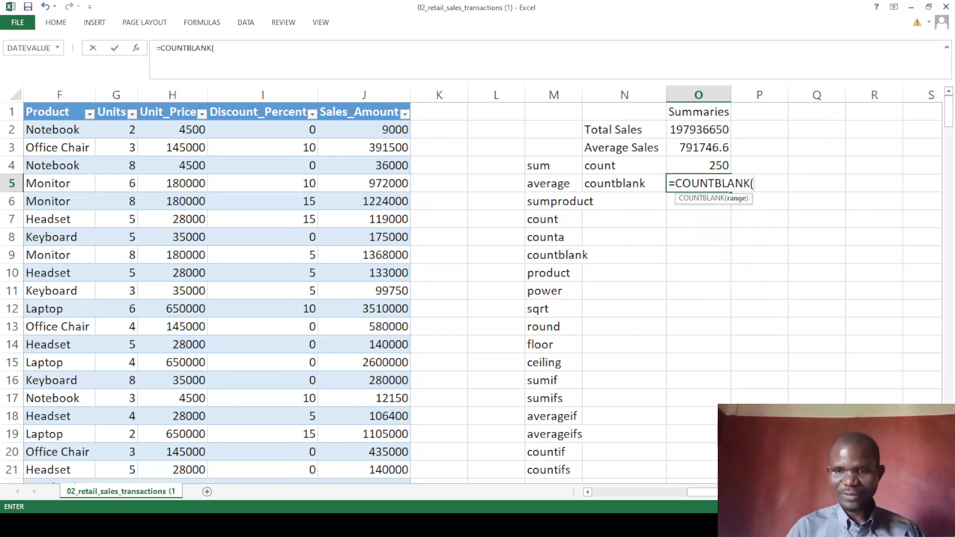
left_click(365, 133)
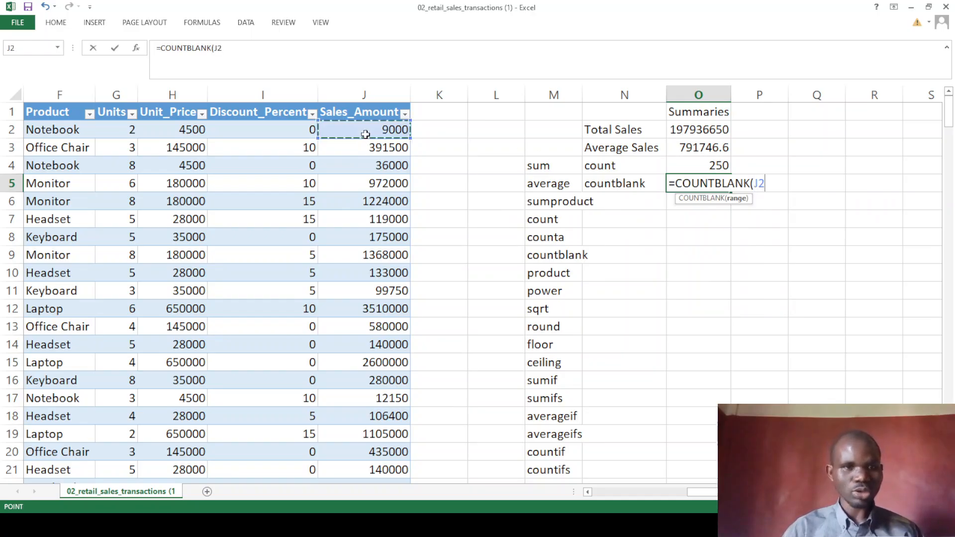
left_click(359, 112)
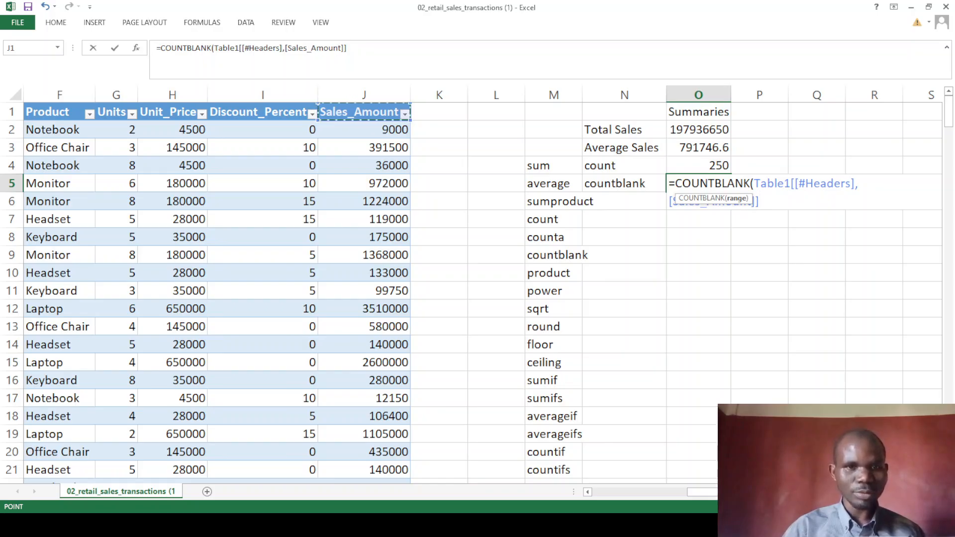
left_click_drag(349, 48, 240, 49)
key("BackSpace")
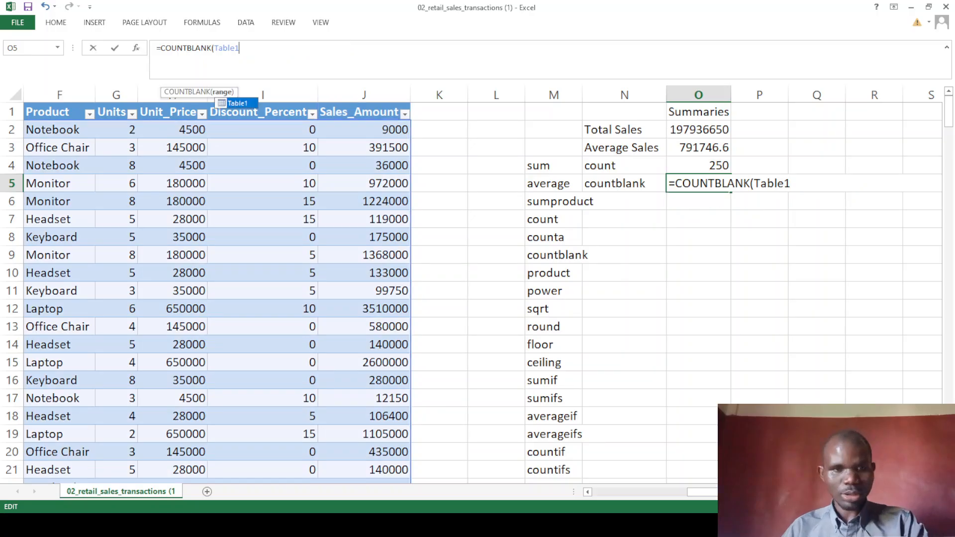
type(")")
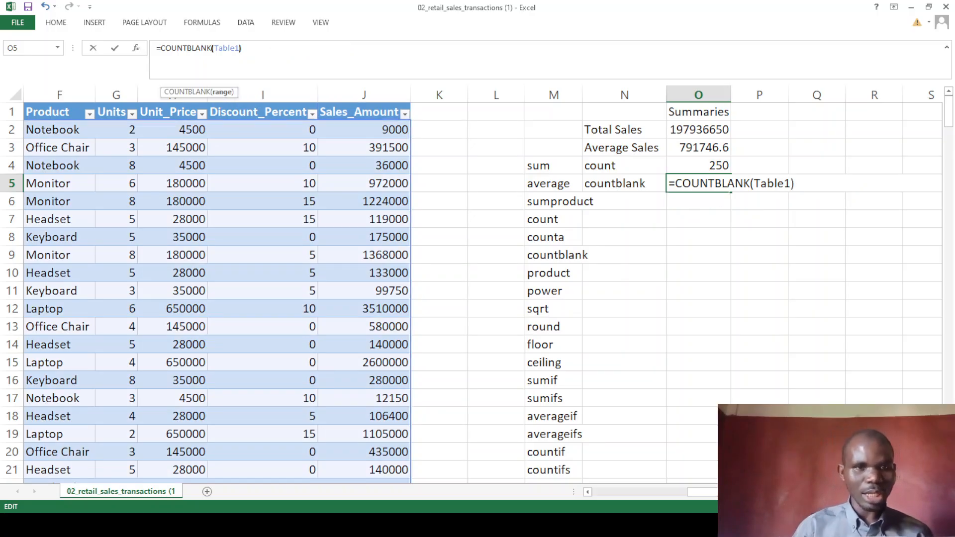
key("Return")
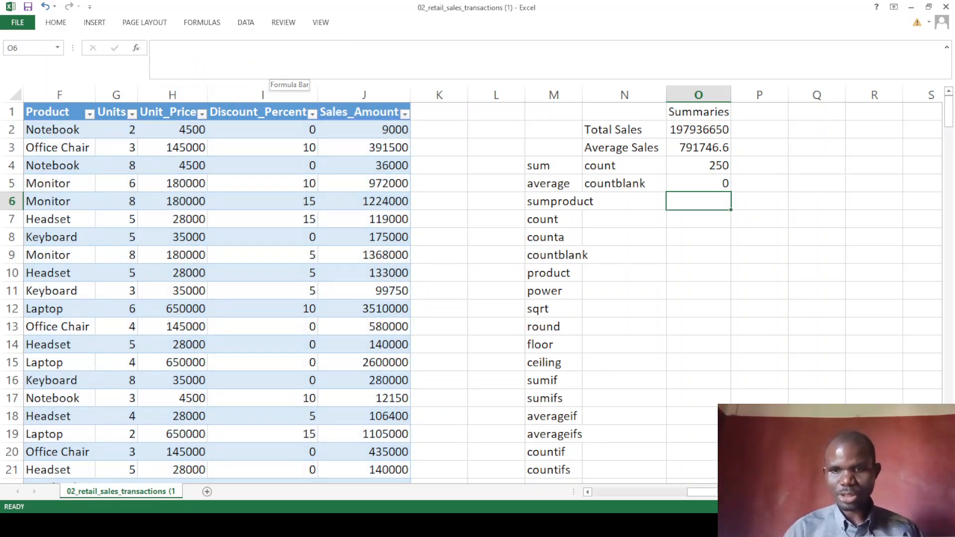
left_click(707, 185)
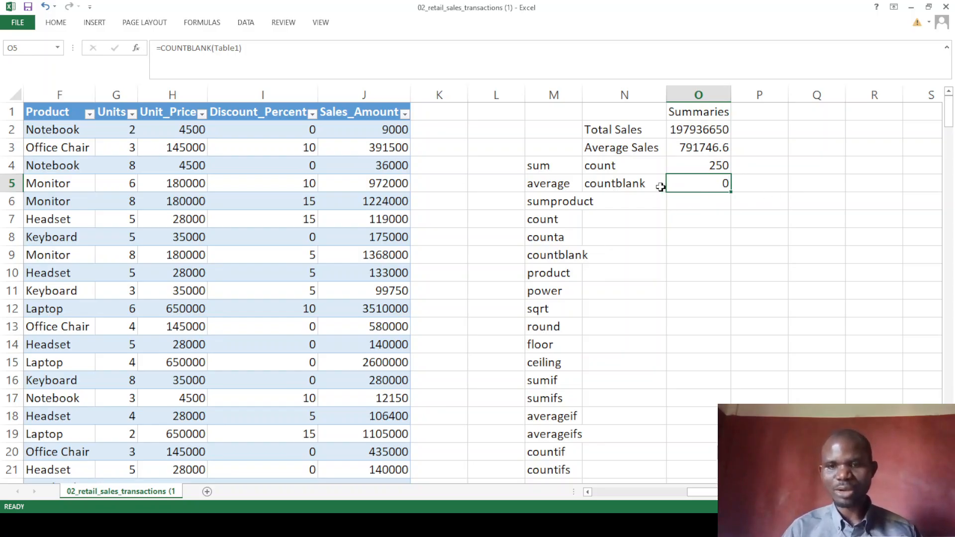
- Label cell N6 as product and multiply two numbers in cell O6 with =3*5
left_click(626, 201)
type("product")
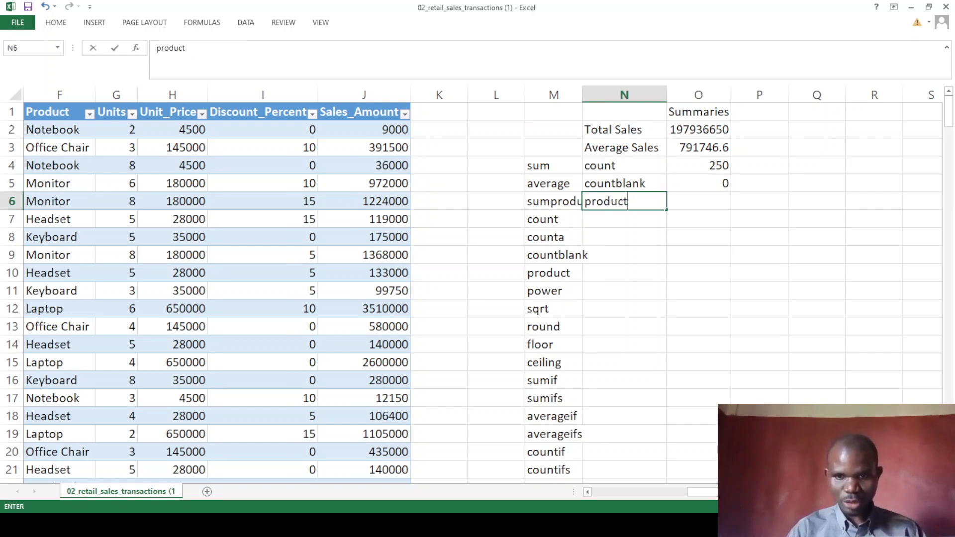
left_click(708, 213)
left_click(715, 202)
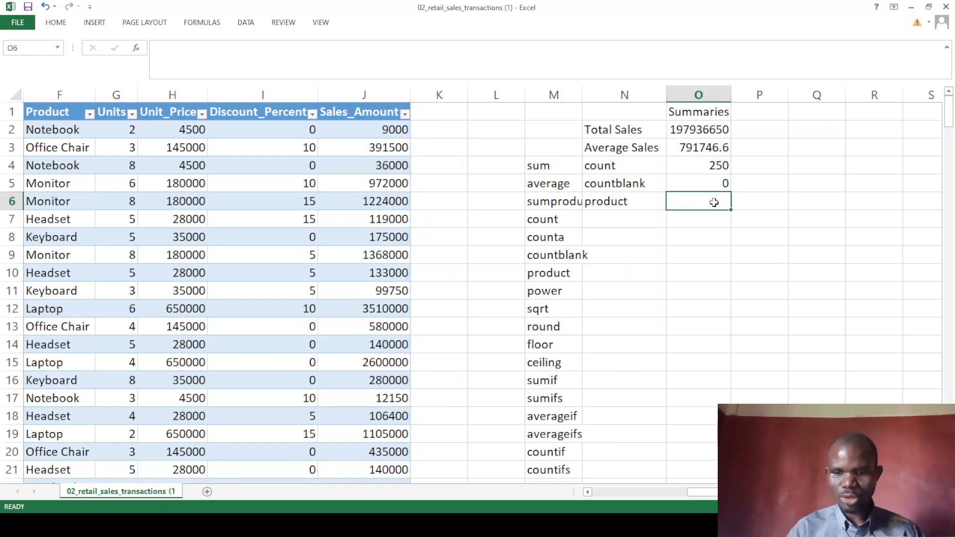
type("=3*5")
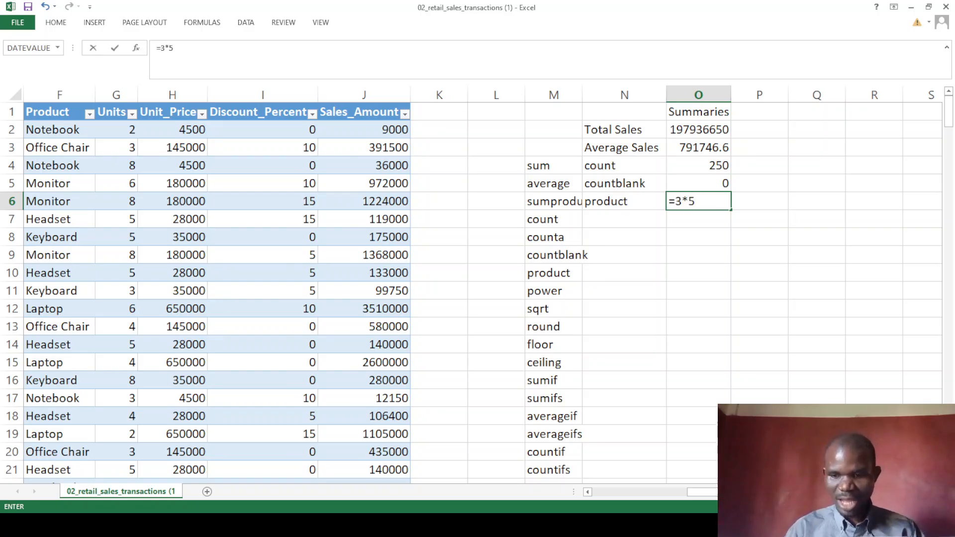
key("Return")
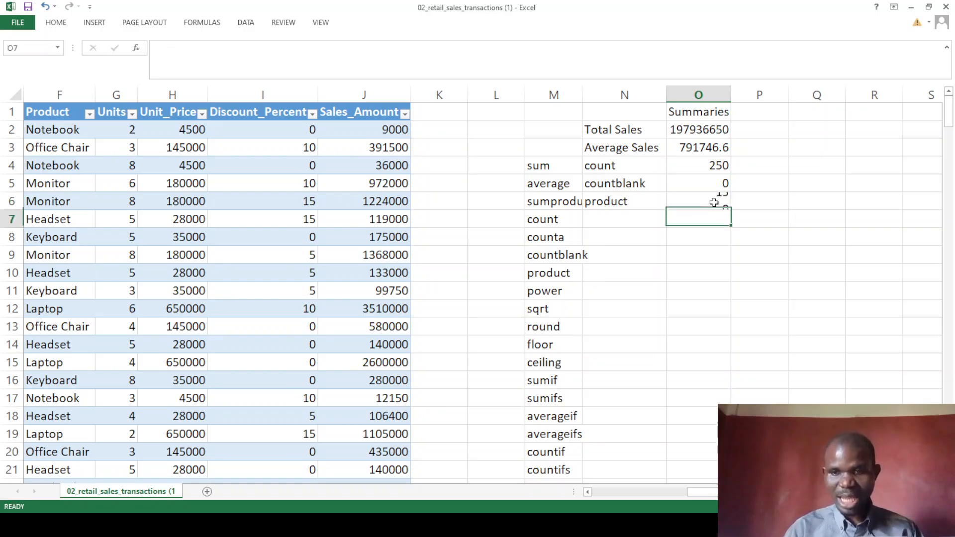
- Multiply the same two numbers in cell O7 with the function =PRODUCT(3,5)
type("=pro")
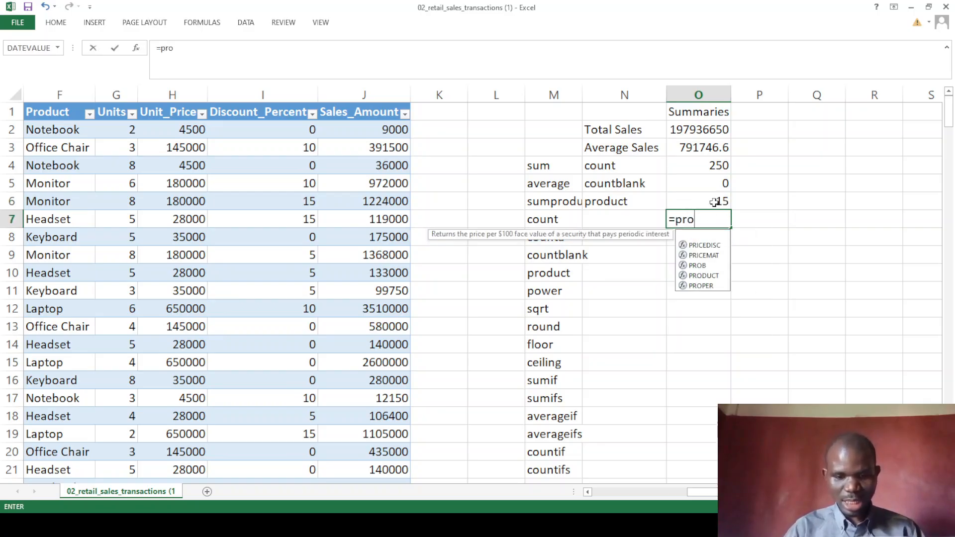
type("duct(3,5")
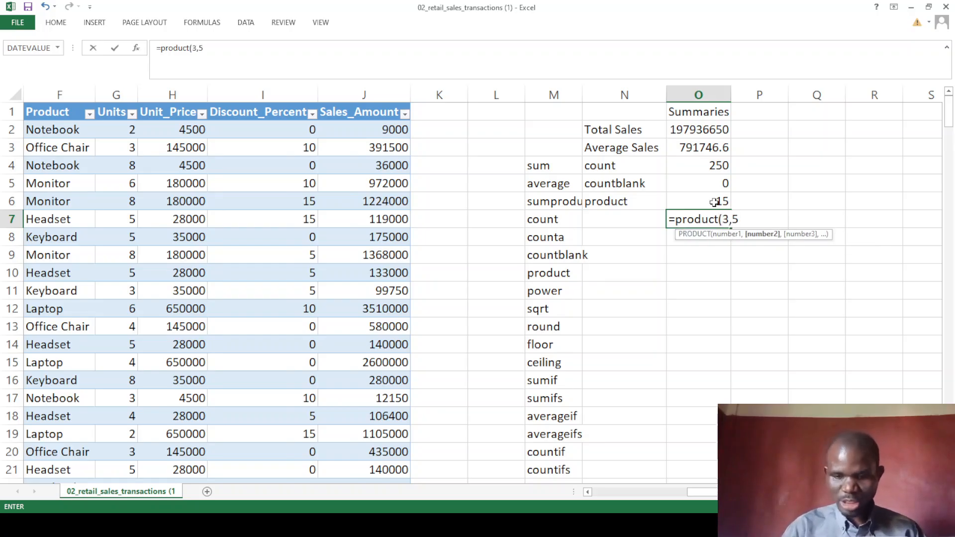
type(")")
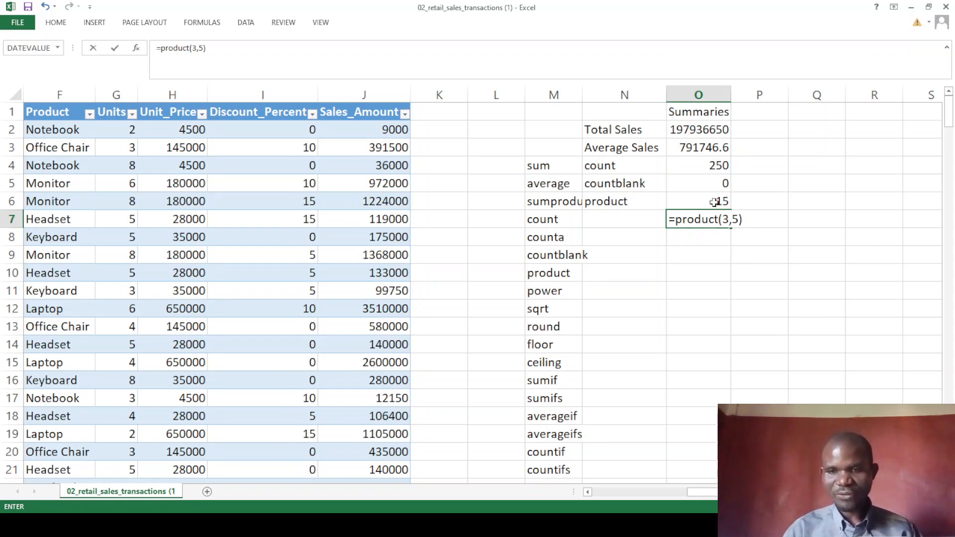
key("Return")
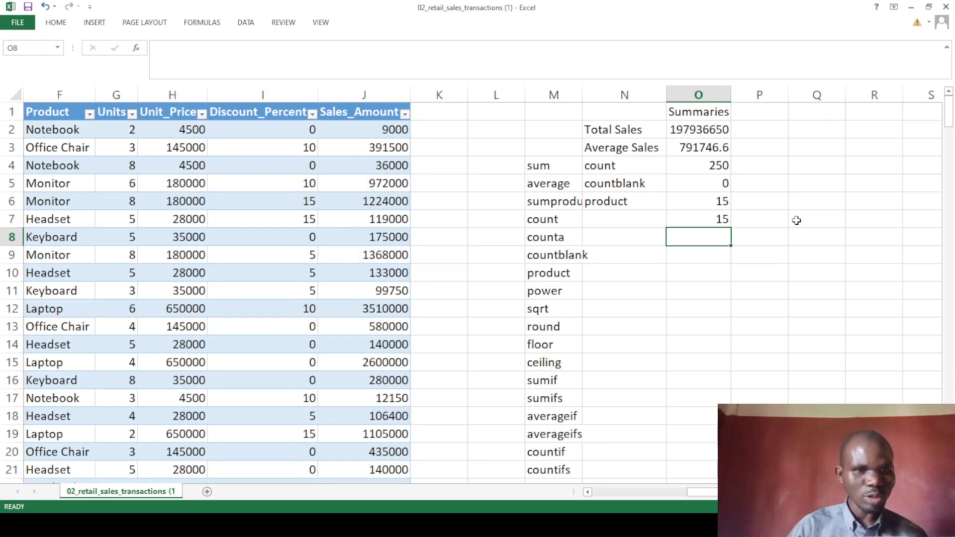
left_click(393, 133)
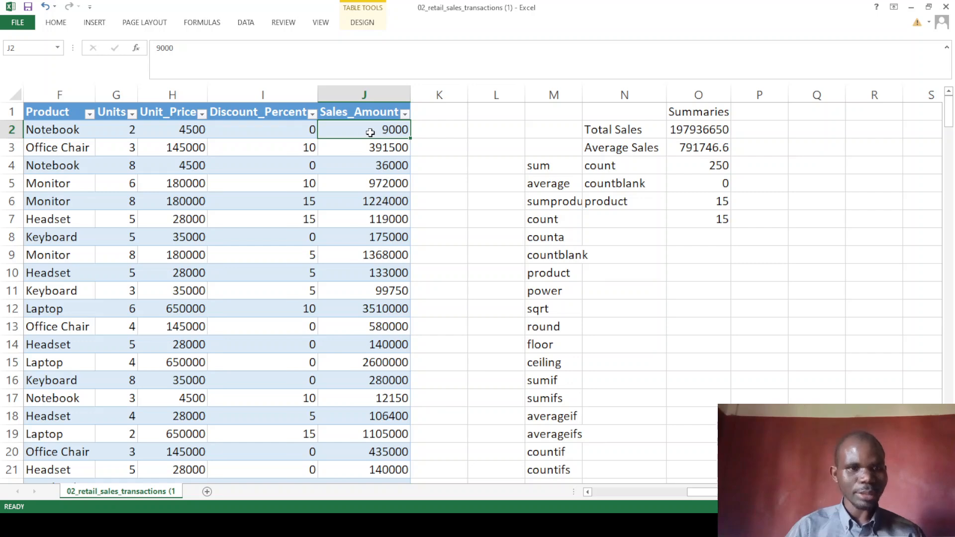
type("=")
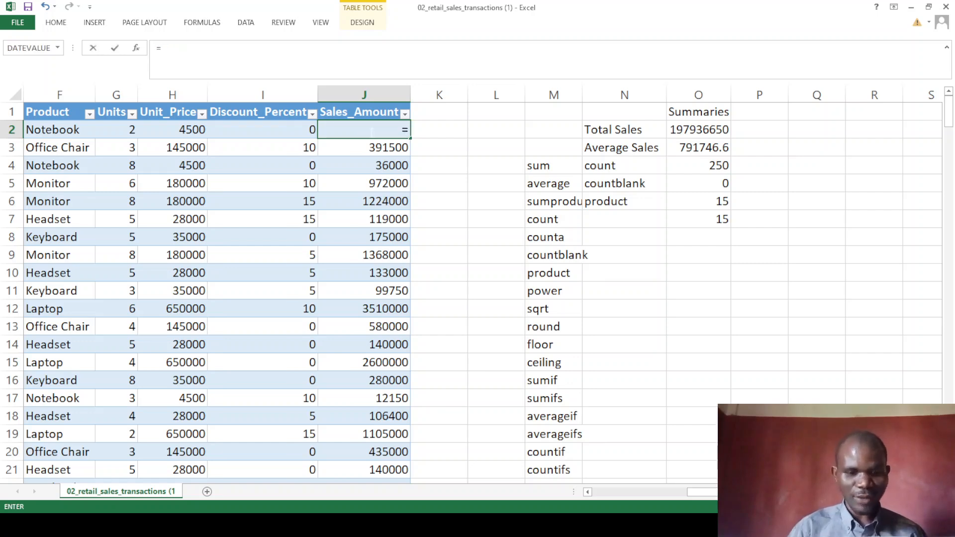
type("produ")
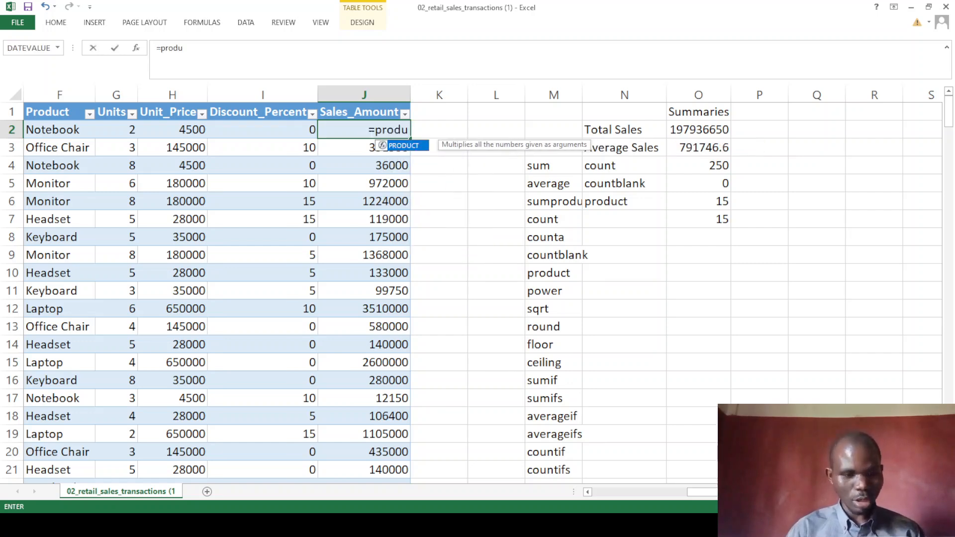
key("Tab")
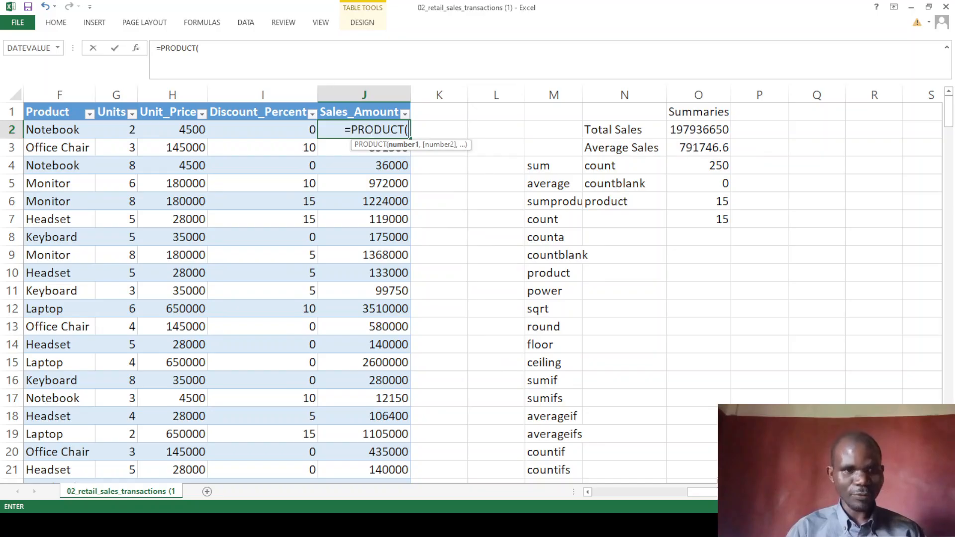
left_click(115, 131)
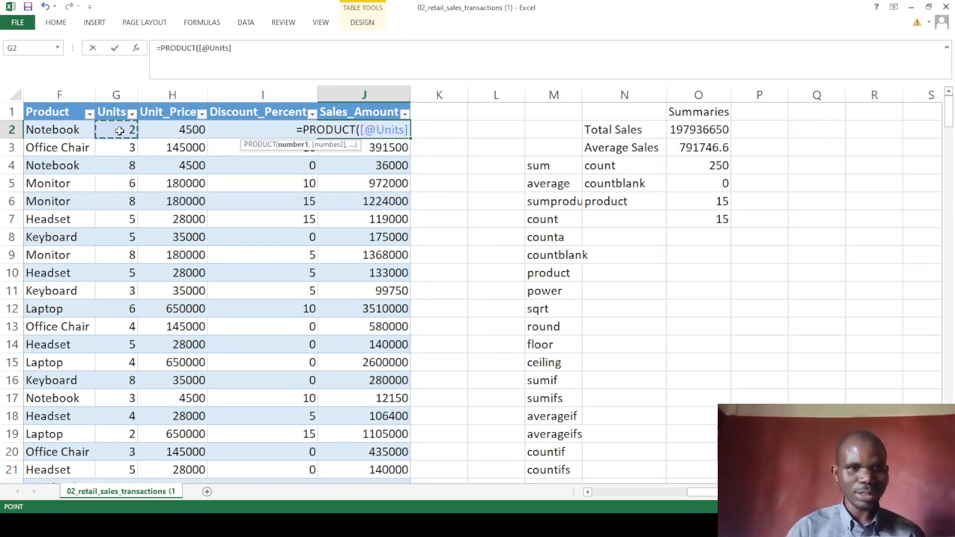
type("*")
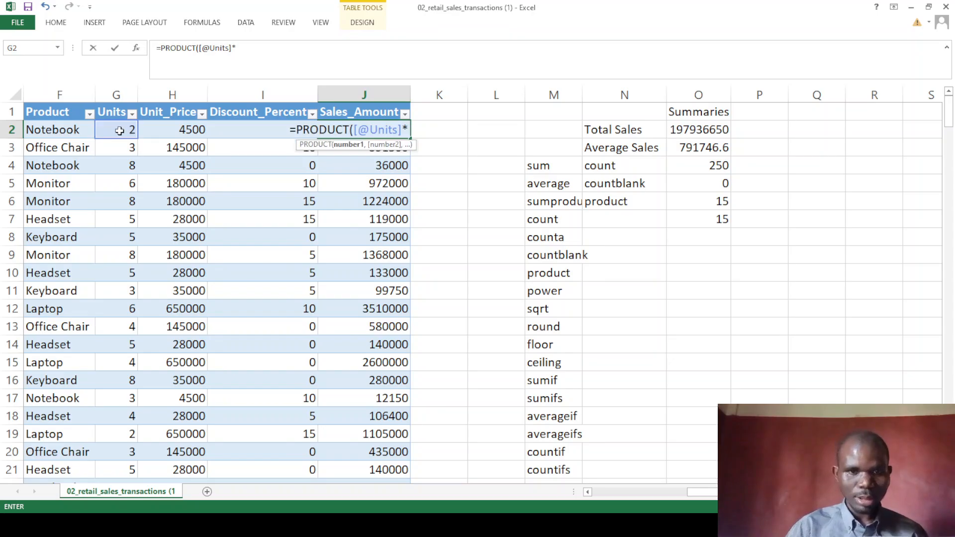
left_click(183, 132)
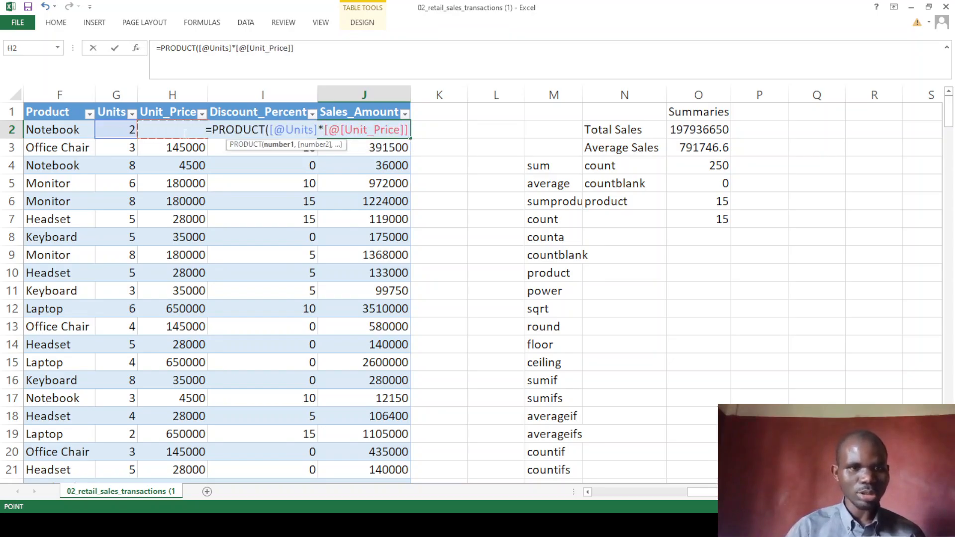
left_click(300, 48)
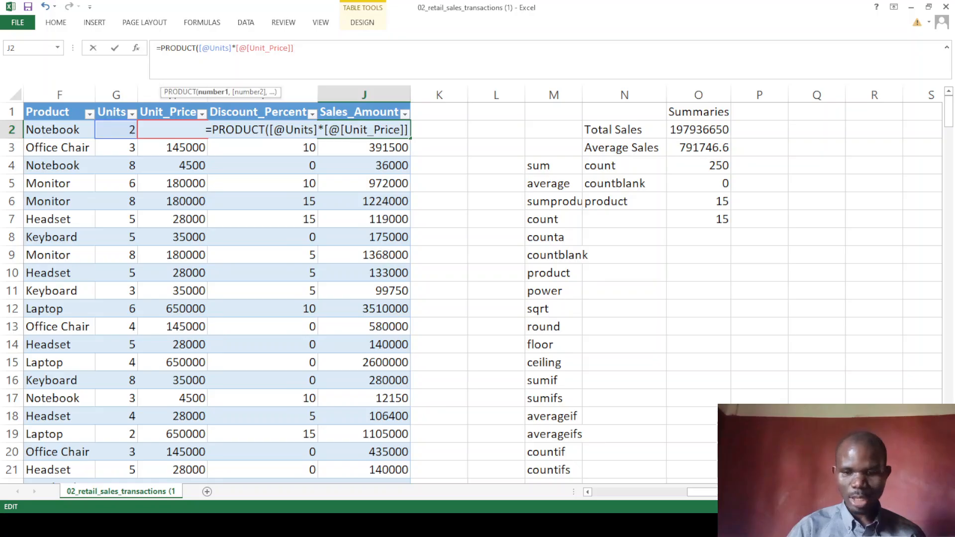
type(")")
key("Return")
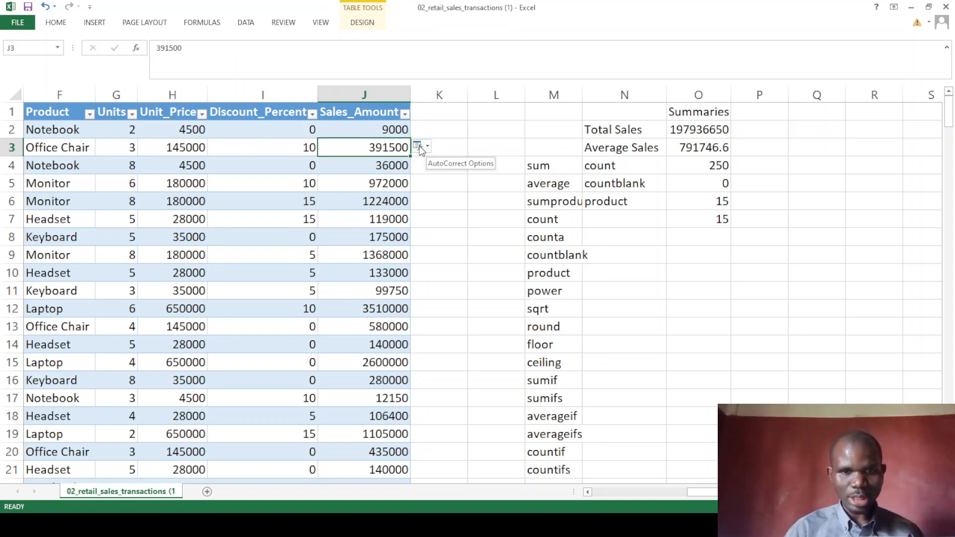
left_click(458, 160)
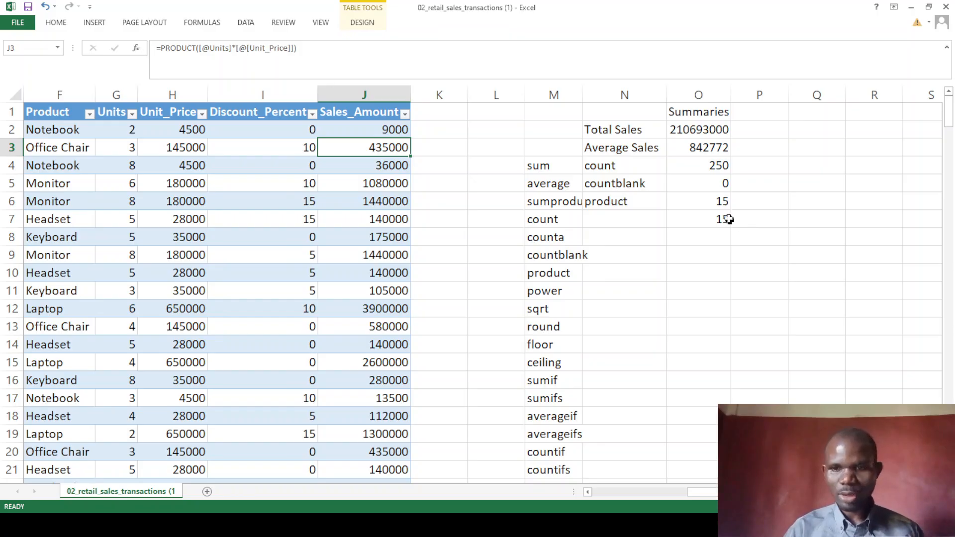
- Label cell N7 as Power and clear the PRODUCT example from cell O7
left_click(608, 219)
type("Power")
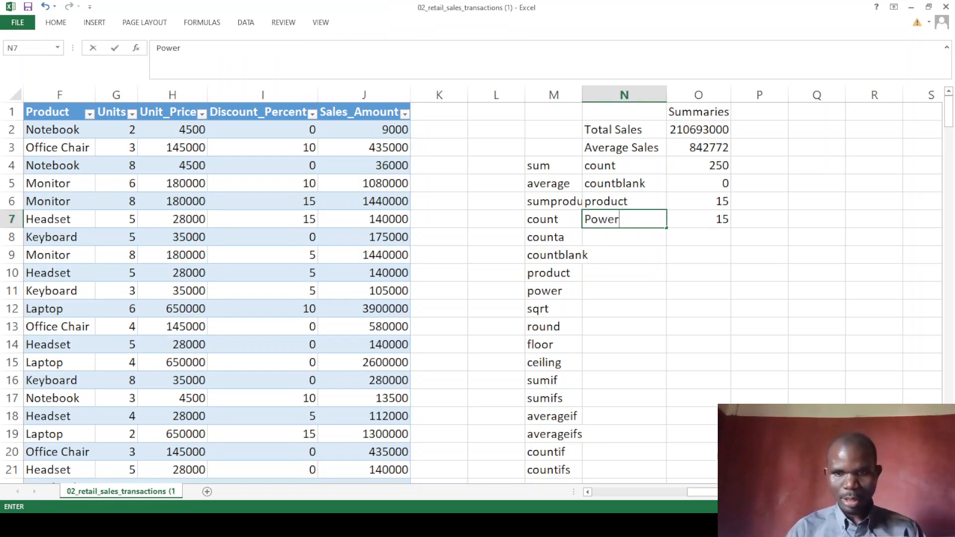
left_click(704, 213)
key("BackSpace")
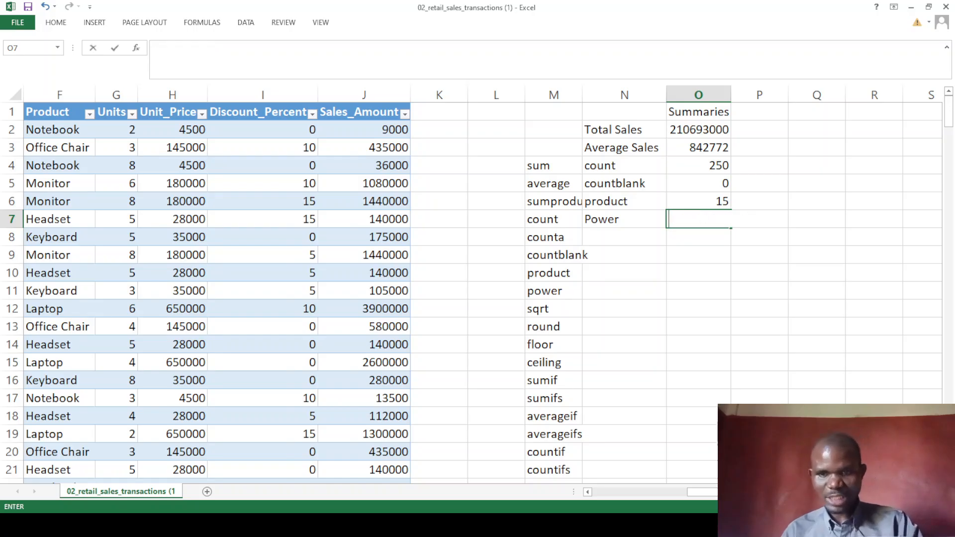
- Write the example note "2 to power 3 =8" in cell O9 and erase it again
left_click(696, 253)
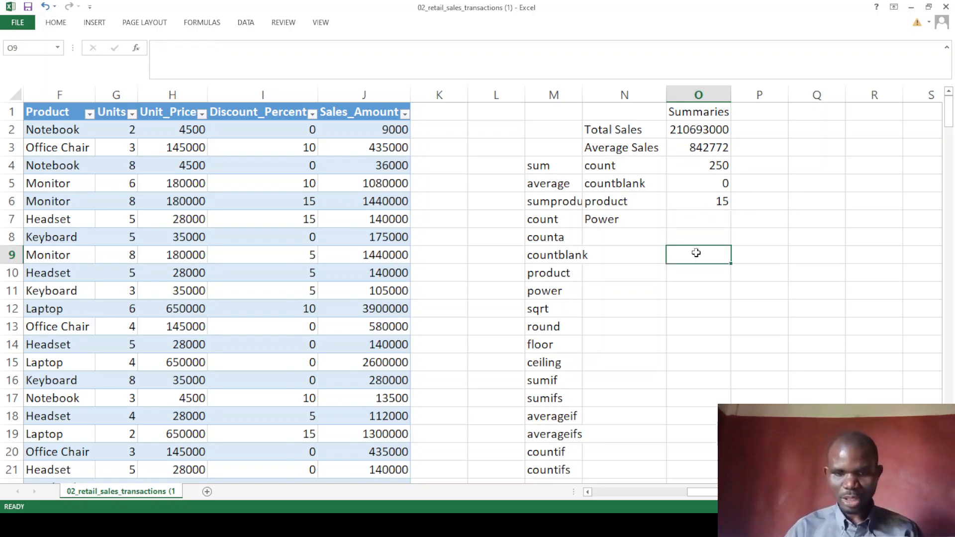
type("2")
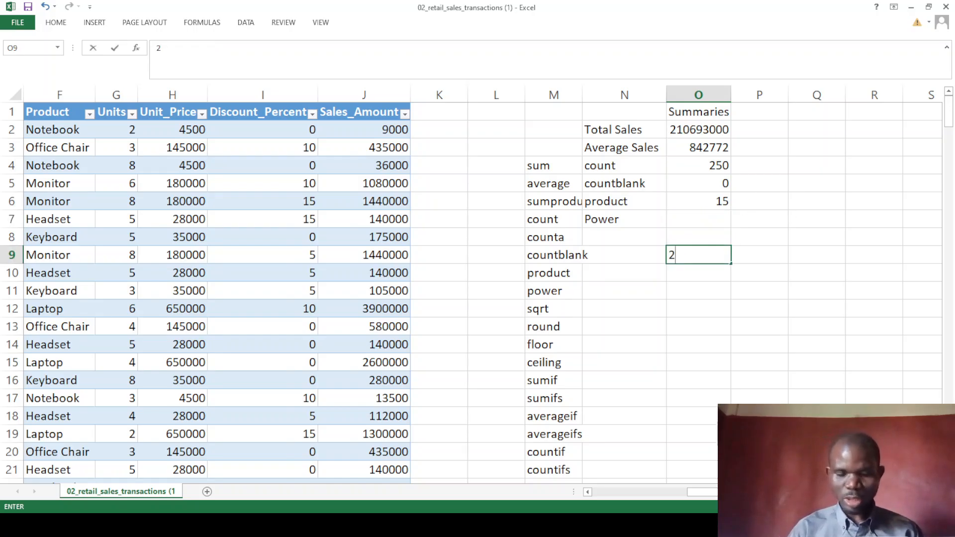
type(" tom")
key("BackSpace")
type("power 3 =")
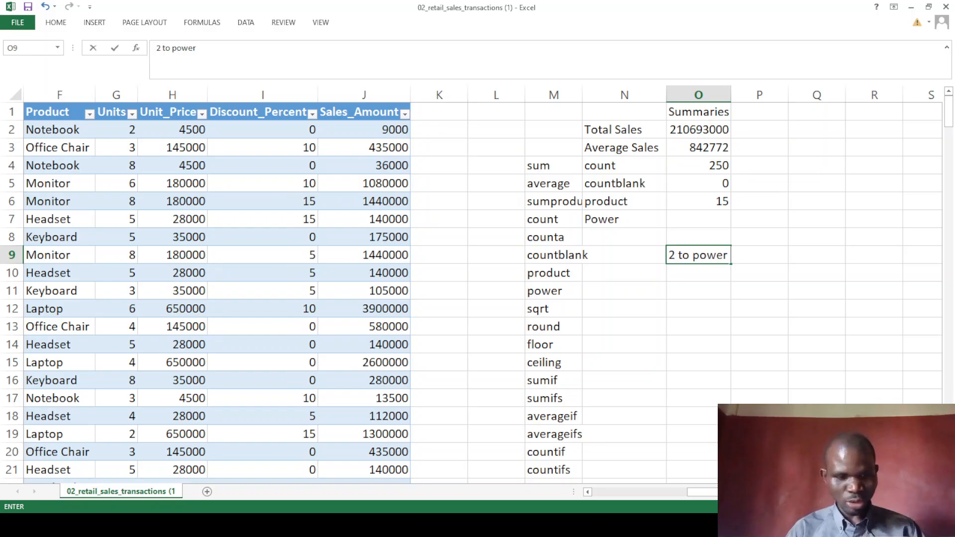
type("8")
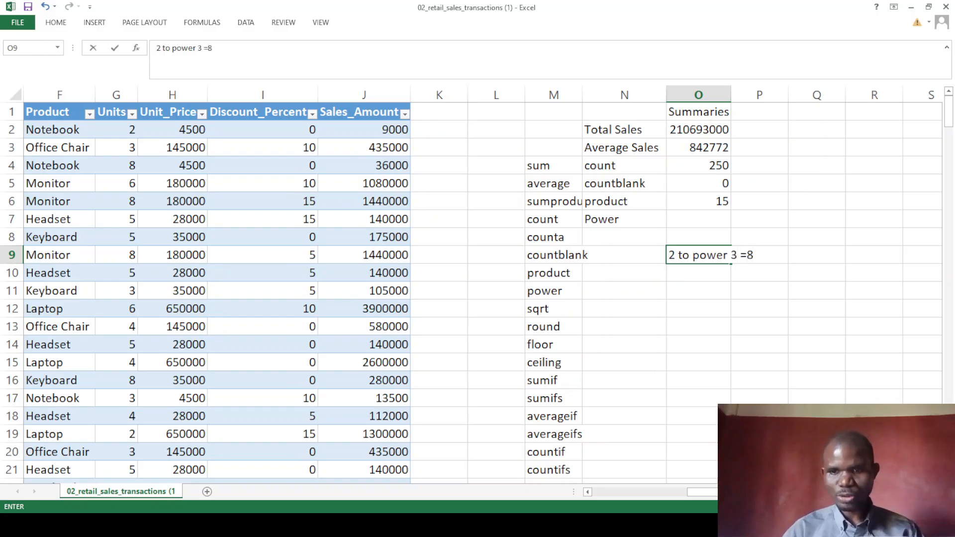
key("BackSpace")
key("BackSpace")
key("BackSpace")
key("BackSpace")
key("BackSpace")
key("BackSpace")
key("BackSpace")
key("BackSpace")
key("BackSpace")
key("BackSpace")
key("BackSpace")
key("BackSpace")
key("BackSpace")
key("BackSpace")
key("BackSpace")
- Raise 2 to the power of 3 in cell O7 with the formula =POWER(2,3)
left_click(716, 212)
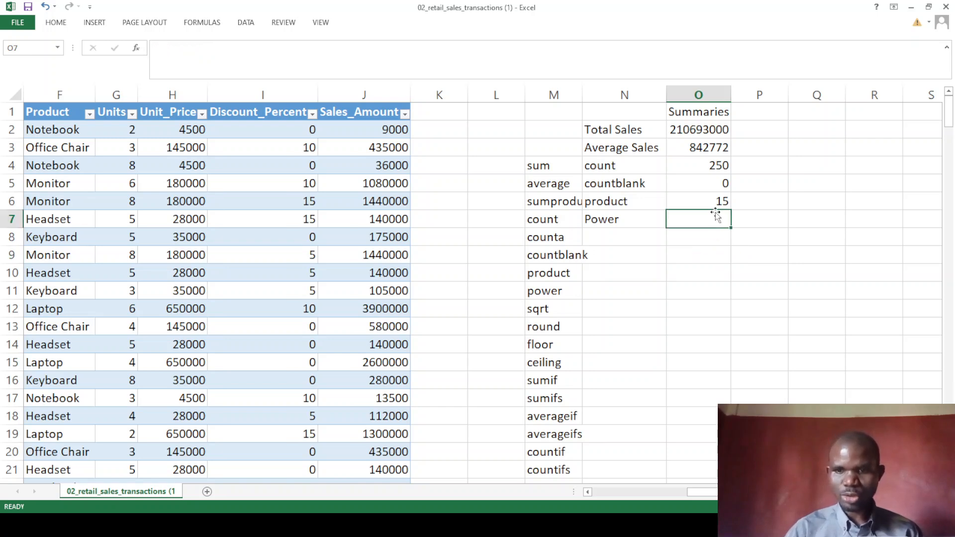
type("=power")
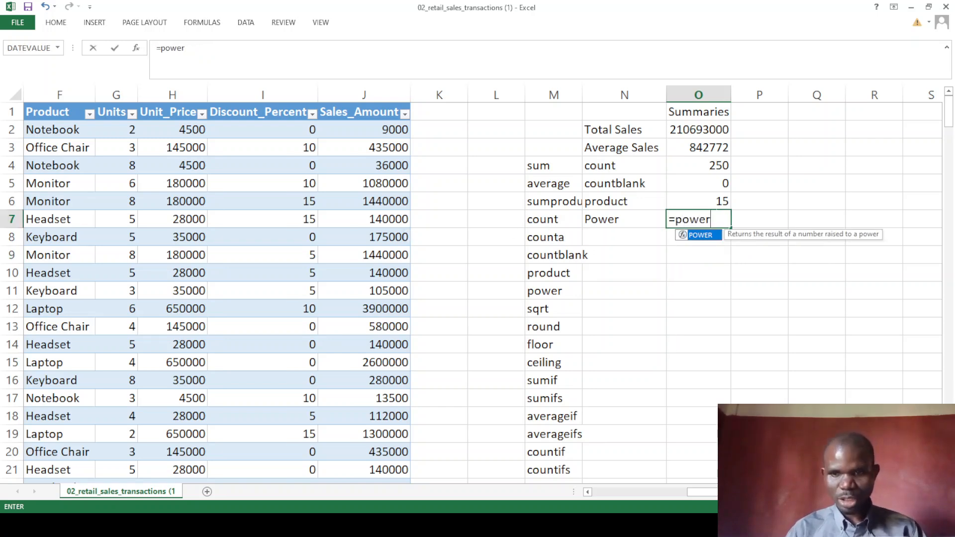
type("(2,3")
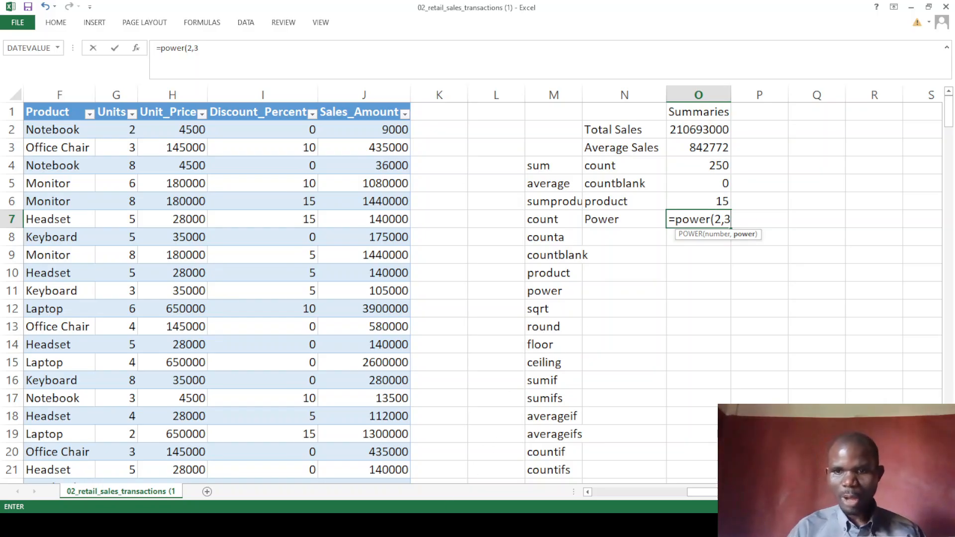
type(")")
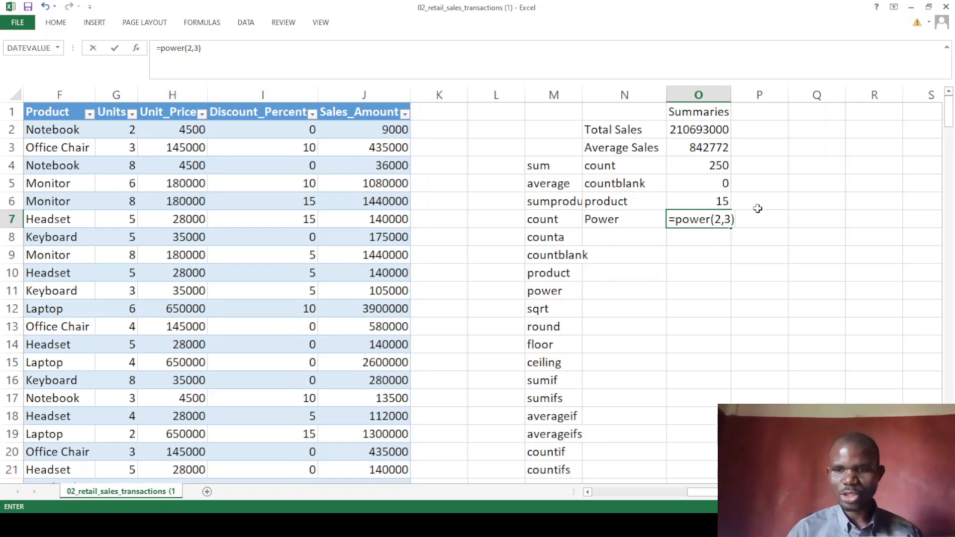
key("Return")
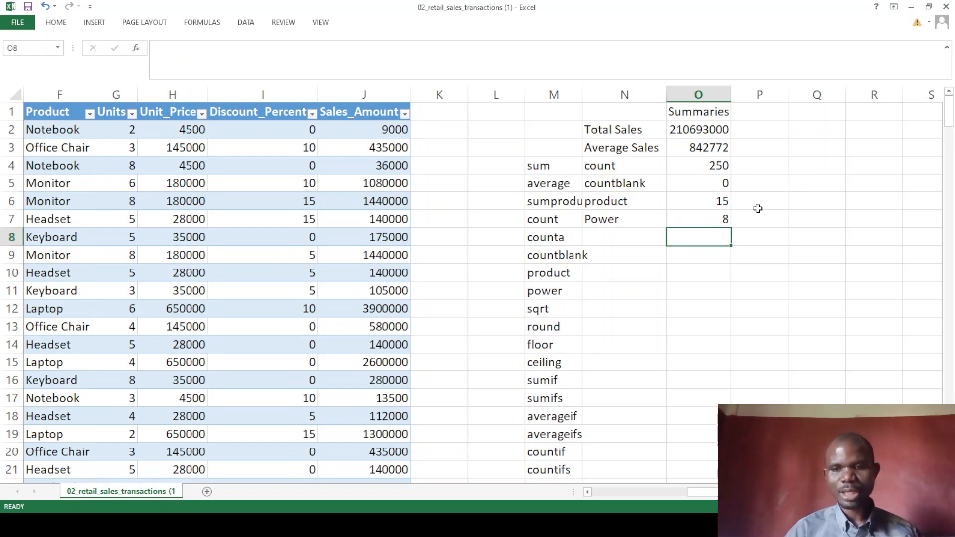
- Calculate =POWER(2,5) in cell O8 as a second power example and clear that cell again
type("=power")
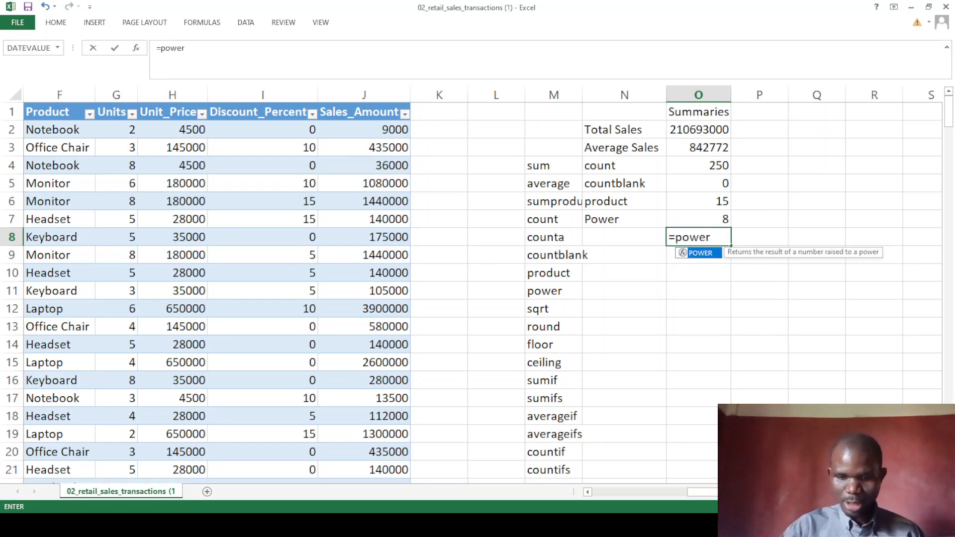
type("(2,5)")
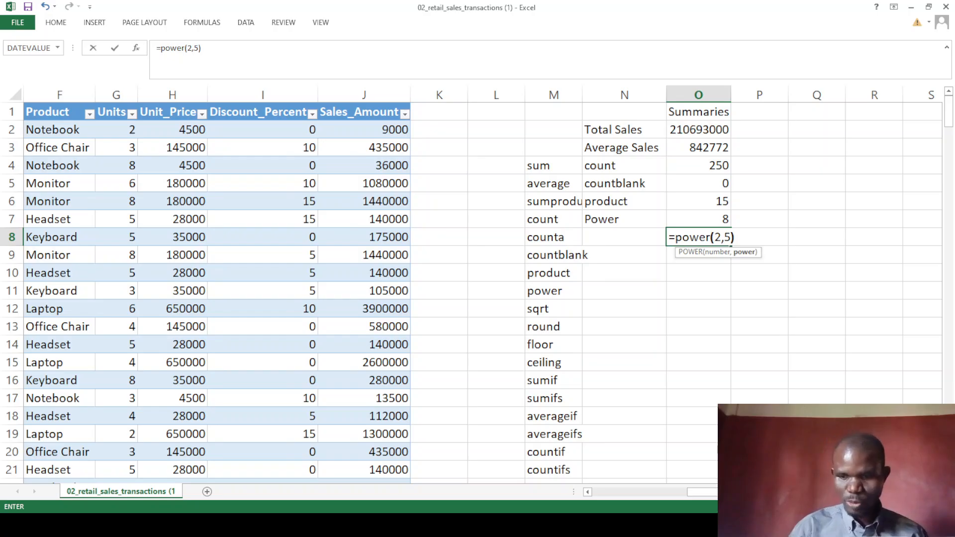
key("Return")
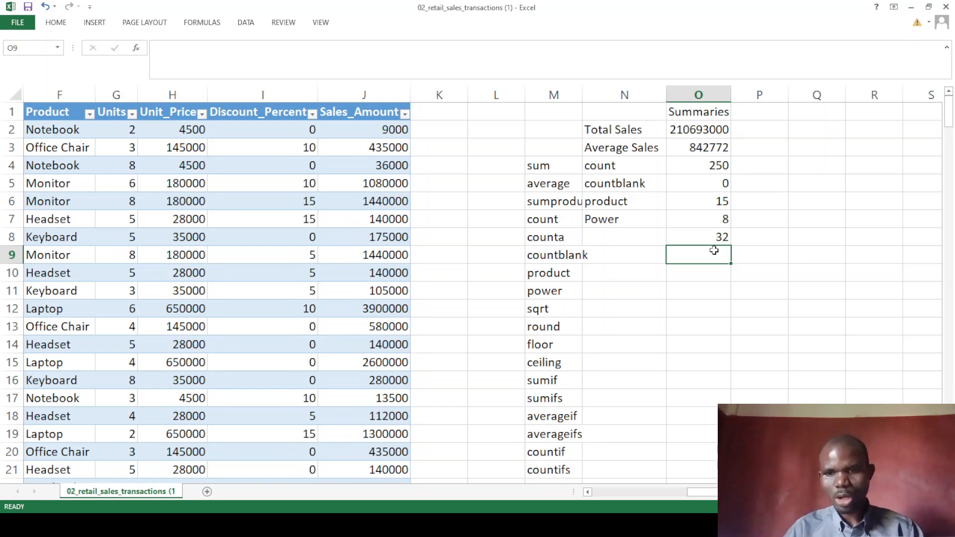
left_click(717, 234)
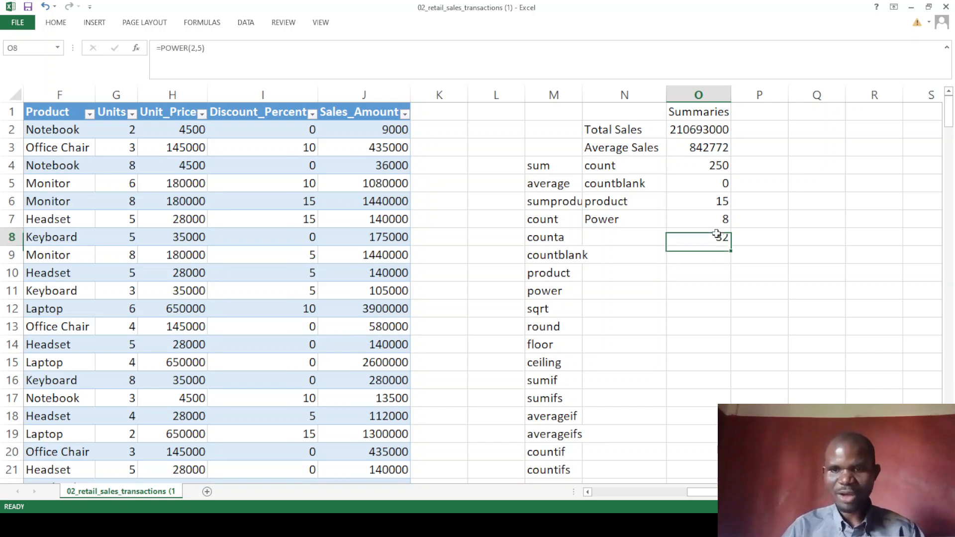
key("Delete")
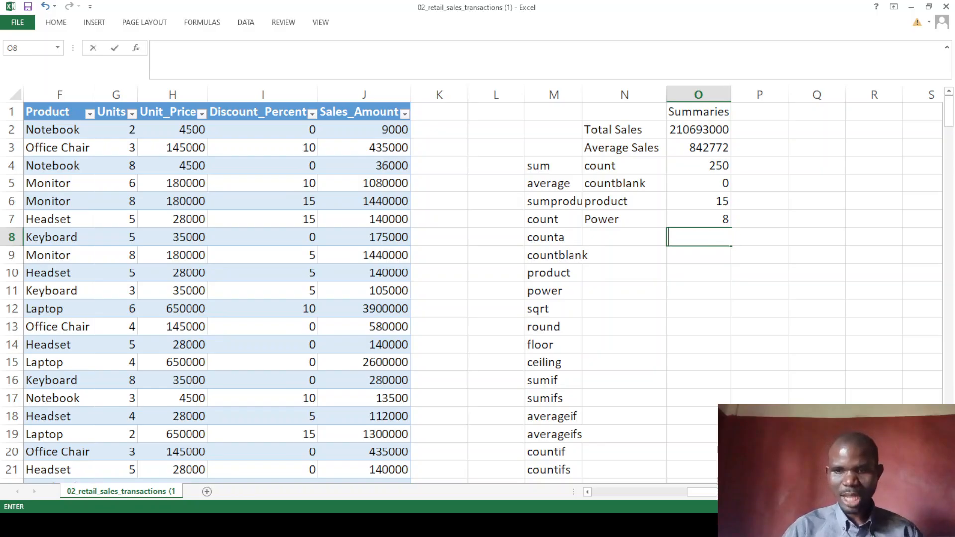
- Label cell N8 as sqrt and calculate a square root in cell O8 with =SQRT(4)
left_click(610, 234)
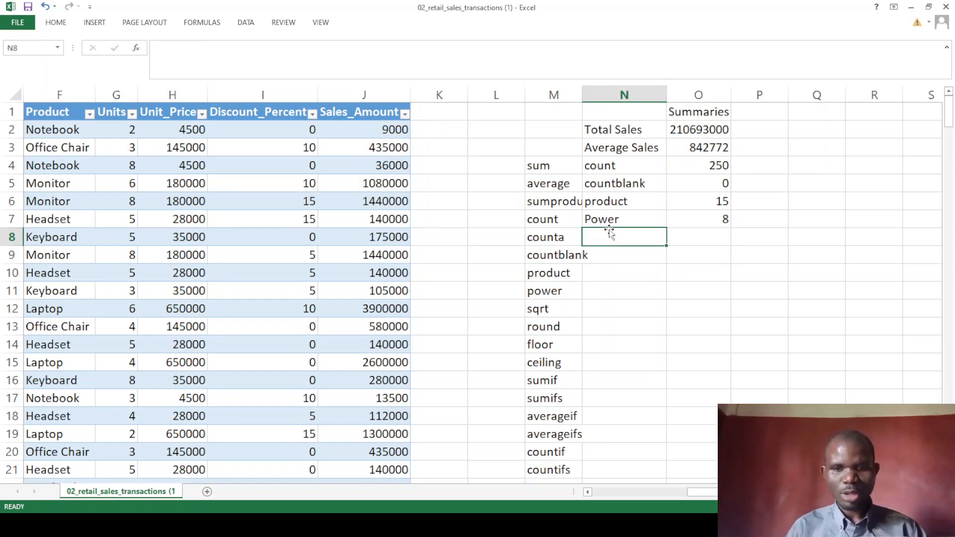
type("sqrt")
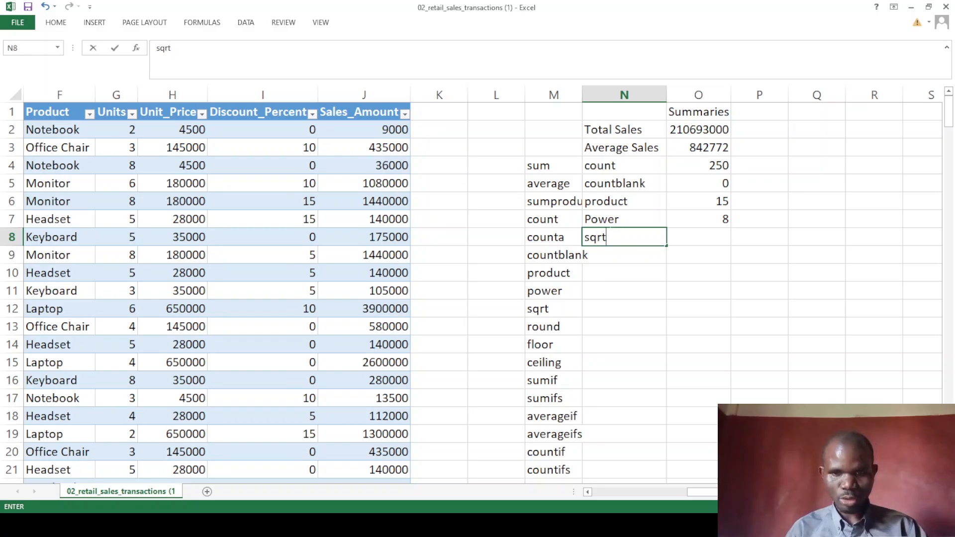
left_click(711, 238)
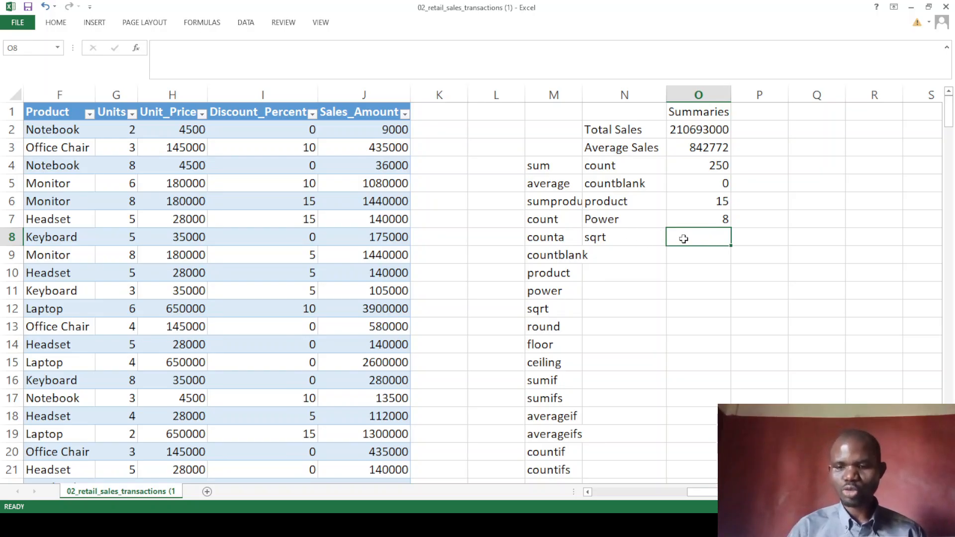
type("=")
key("BackSpace")
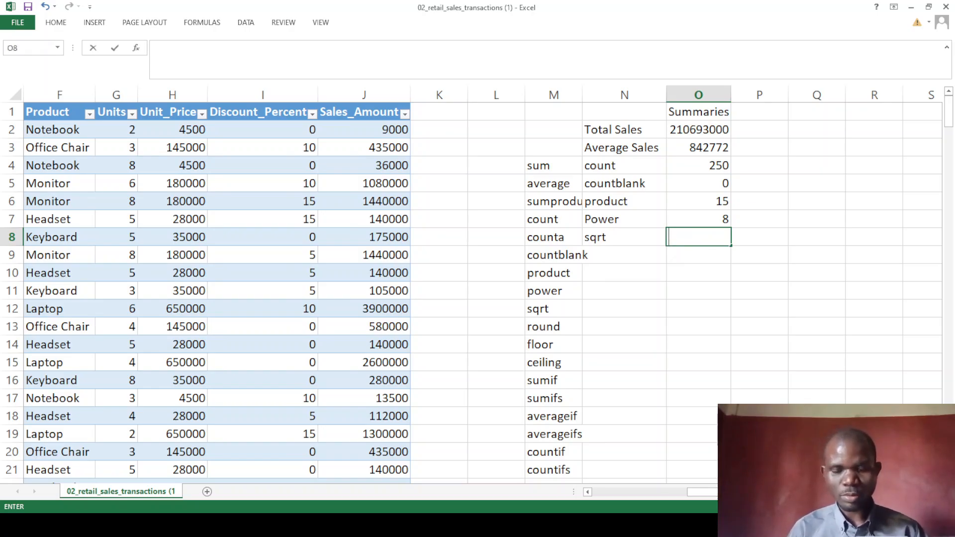
type("=sqrt(")
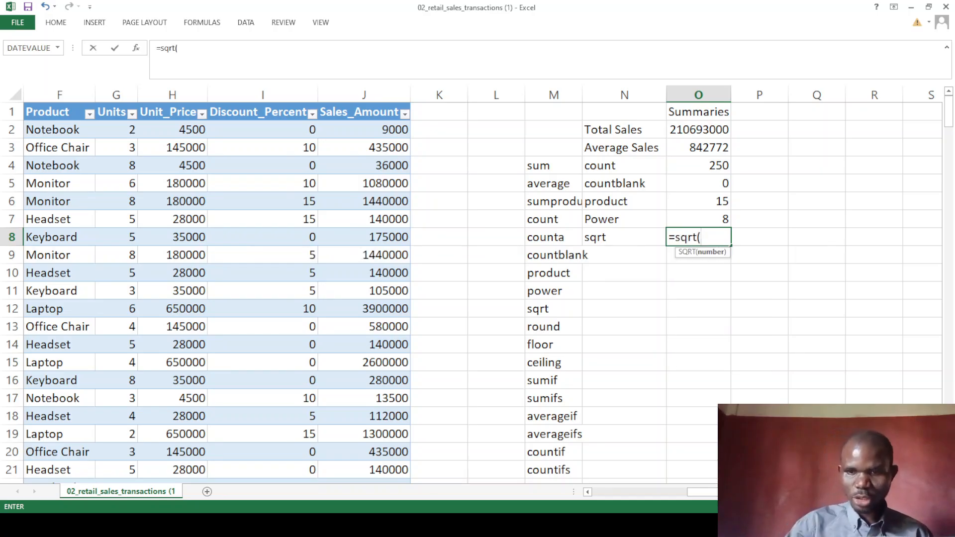
type("4")
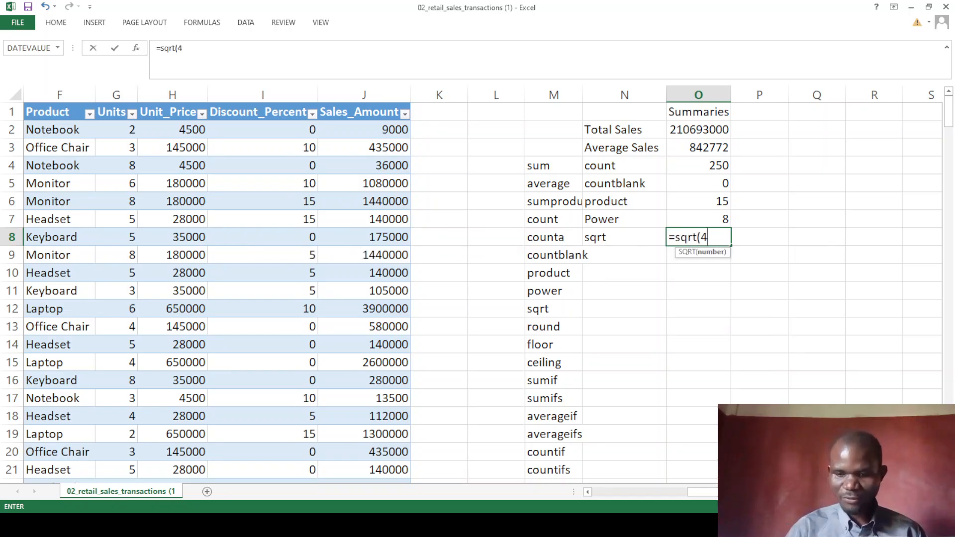
type(")")
key("Return")
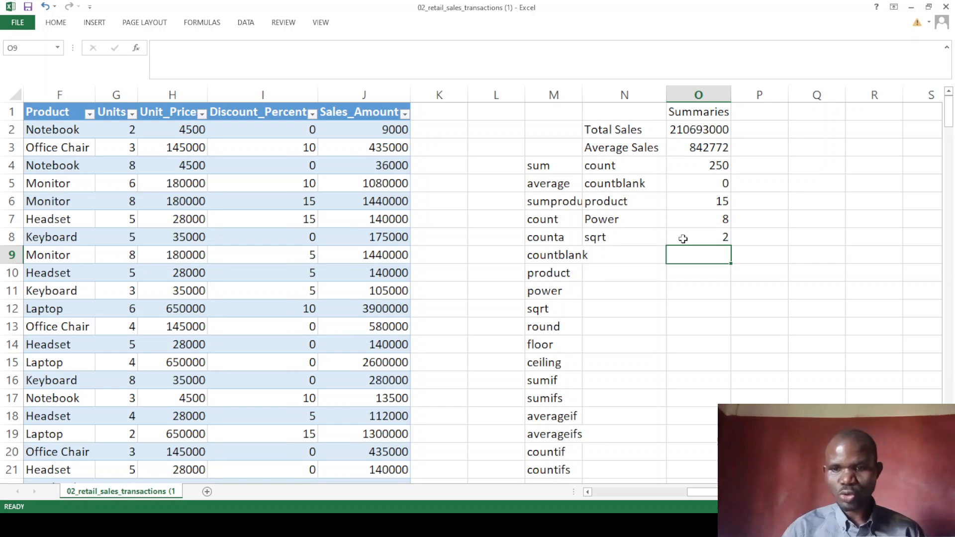
- Calculate two more square roots with =SQRT(25) in cell O9 and =SQRT(10000) in cell O10
type("=sq")
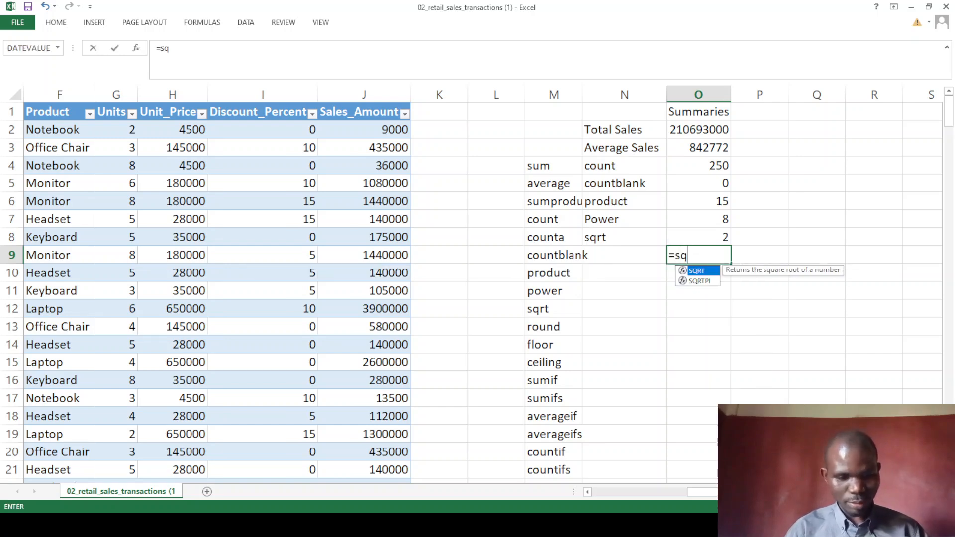
type("rt(25)")
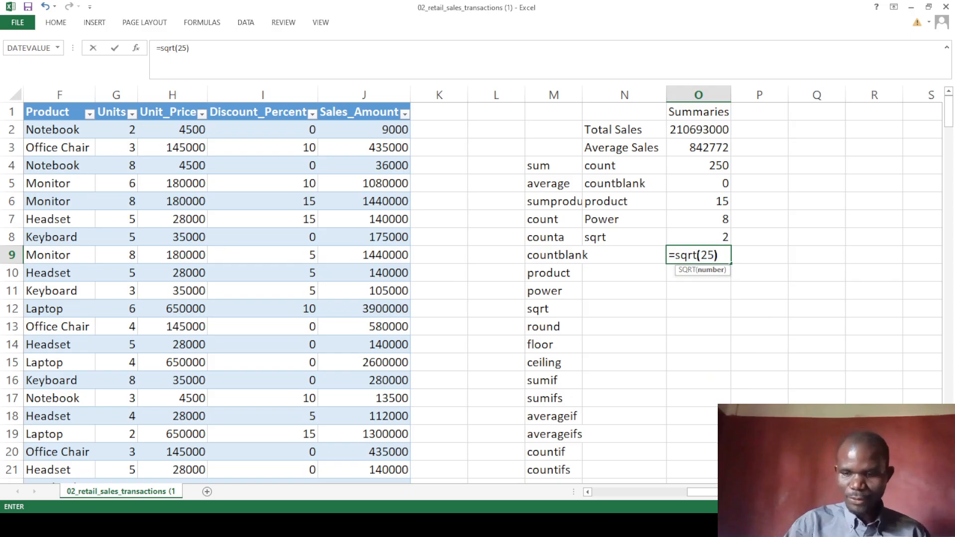
key("Return")
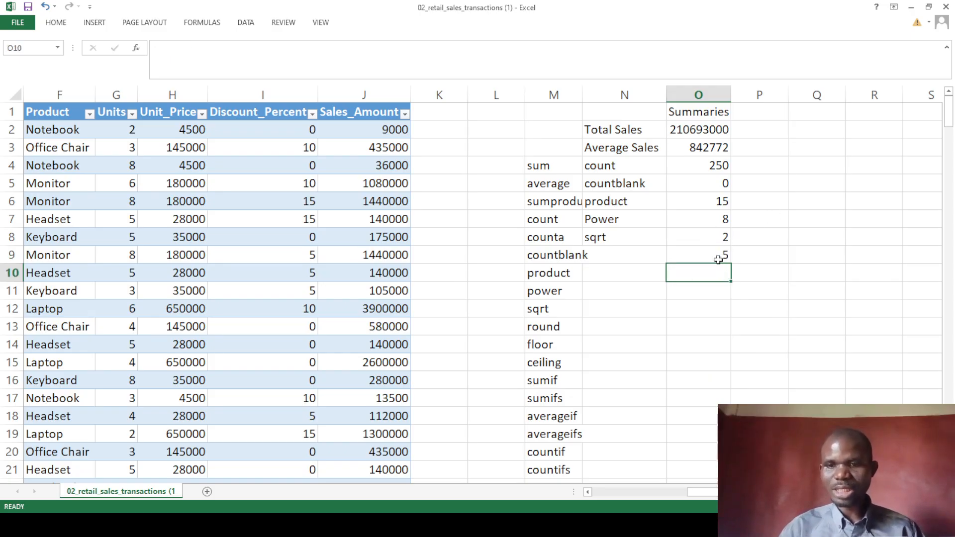
type("=sqrt")
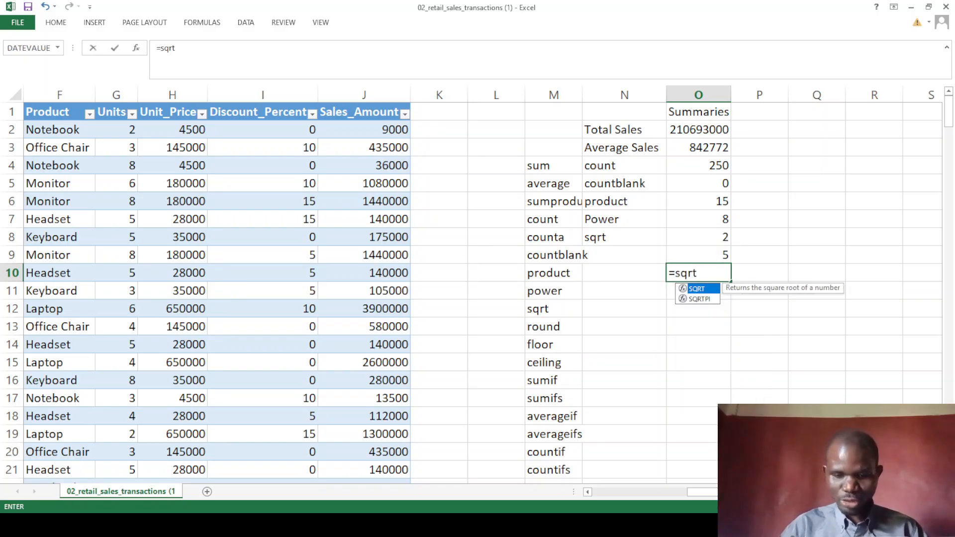
type("(1000")
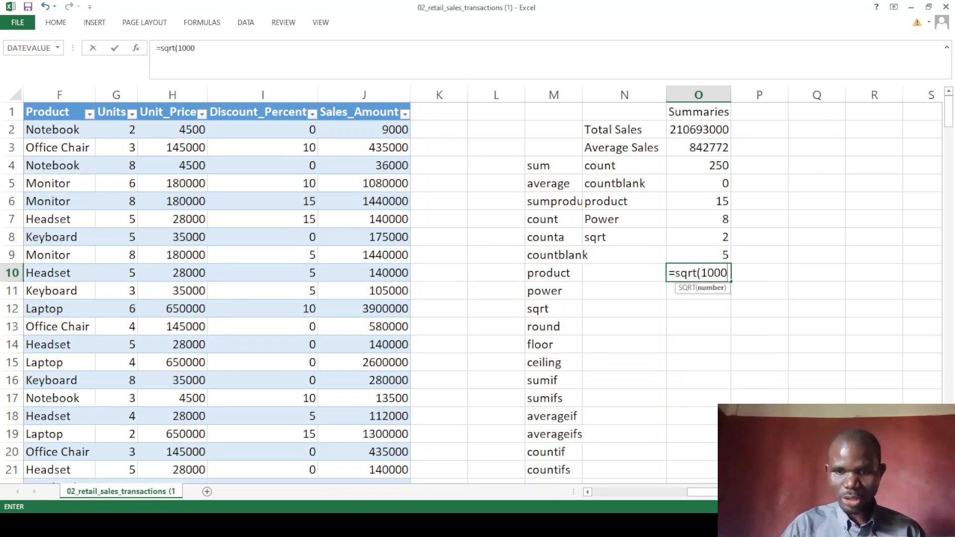
type("0)")
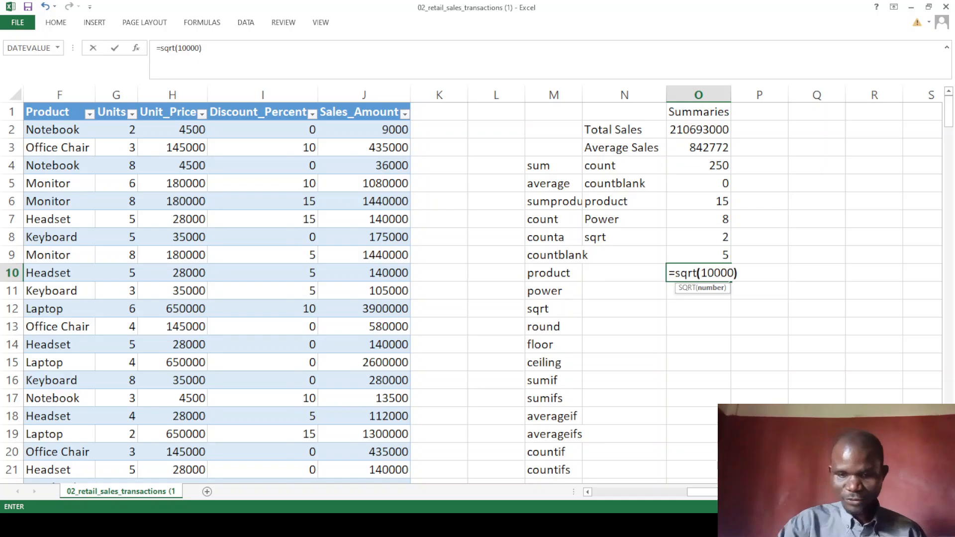
key("Return")
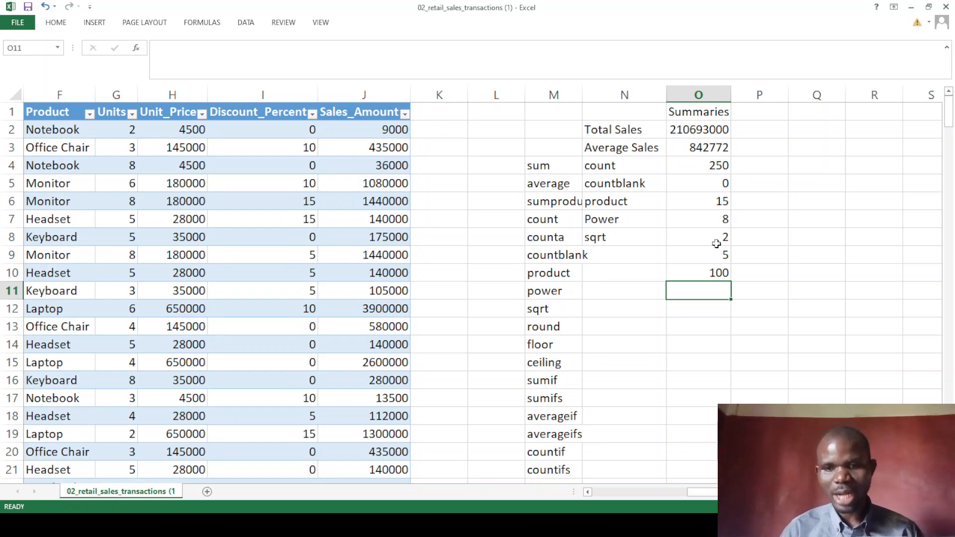
- Clear the extra square root examples from cells O10 and O9
left_click(715, 271)
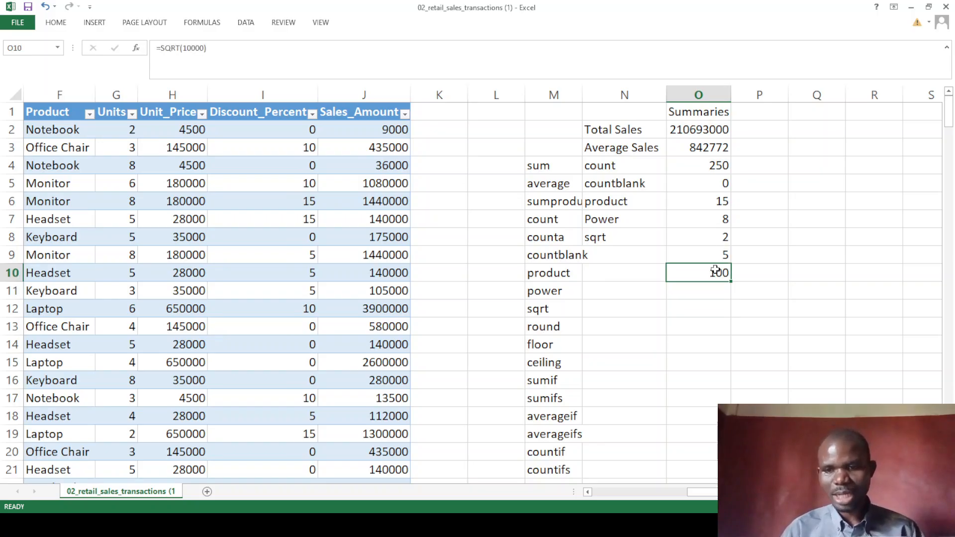
key("BackSpace")
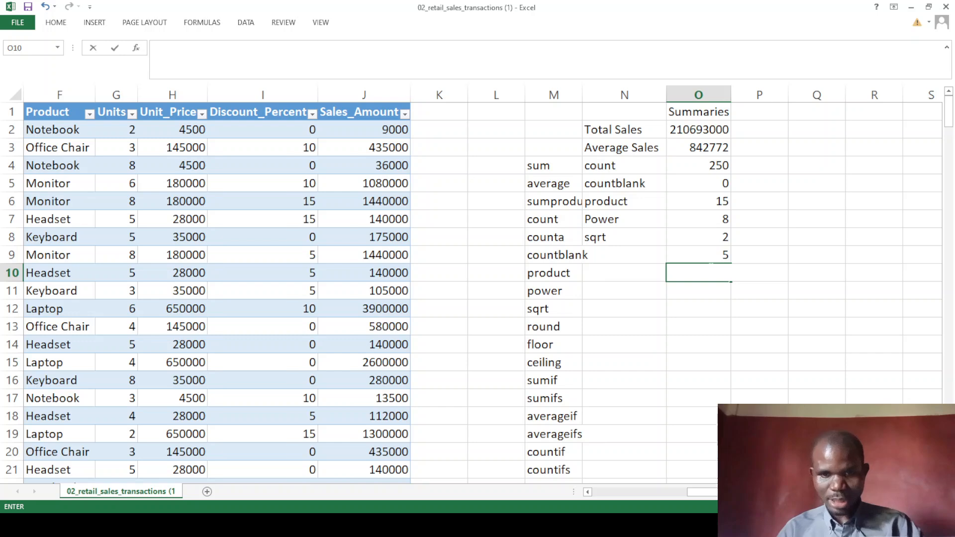
left_click(719, 254)
key("BackSpace")
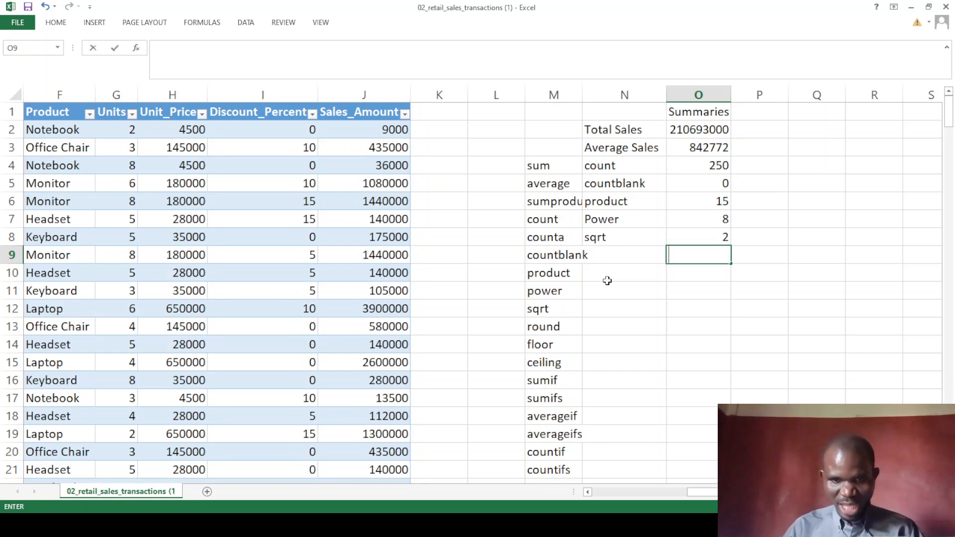
- Fit column M's width to its contents and label cell N9 as round
left_click(608, 256)
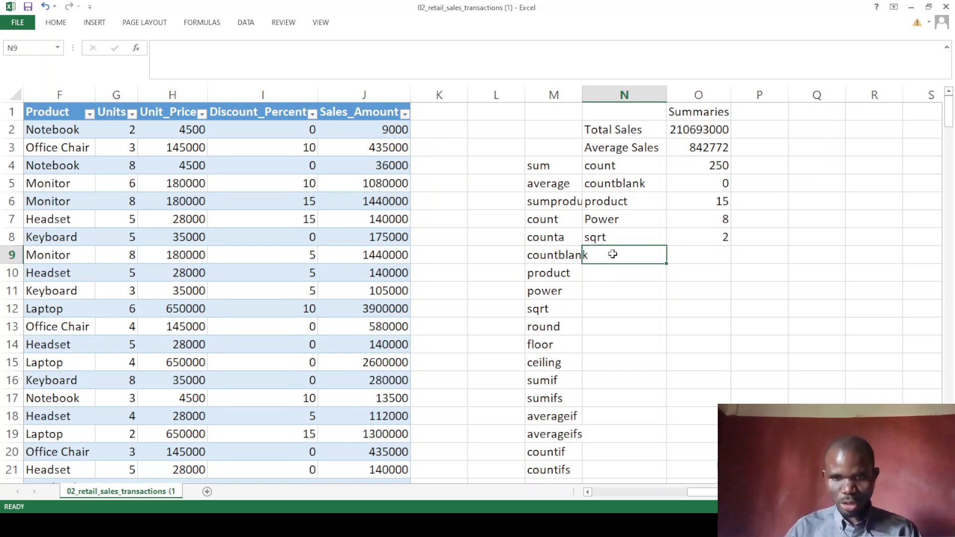
double_click(582, 95)
type("round")
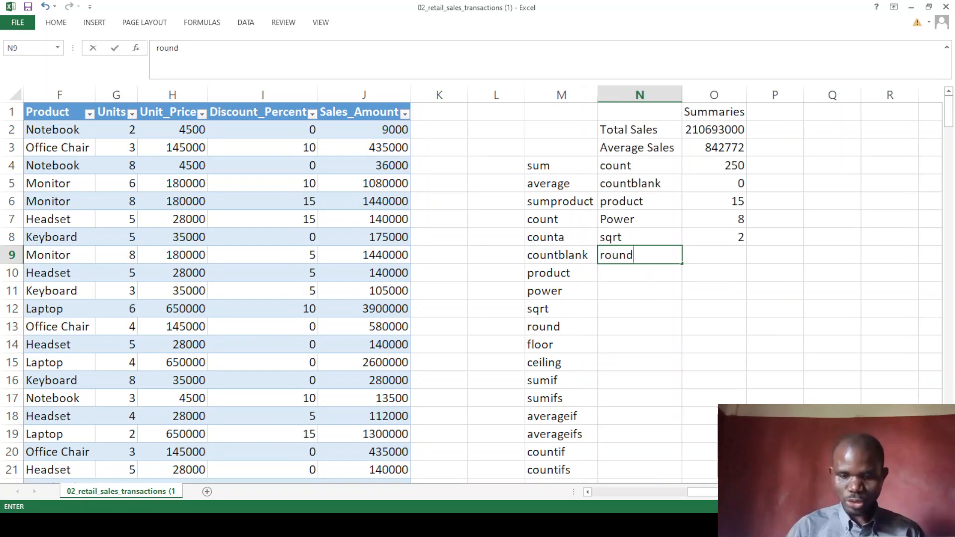
- Enter the sample number 3.6767 in cell O9 beside the round label
left_click(716, 292)
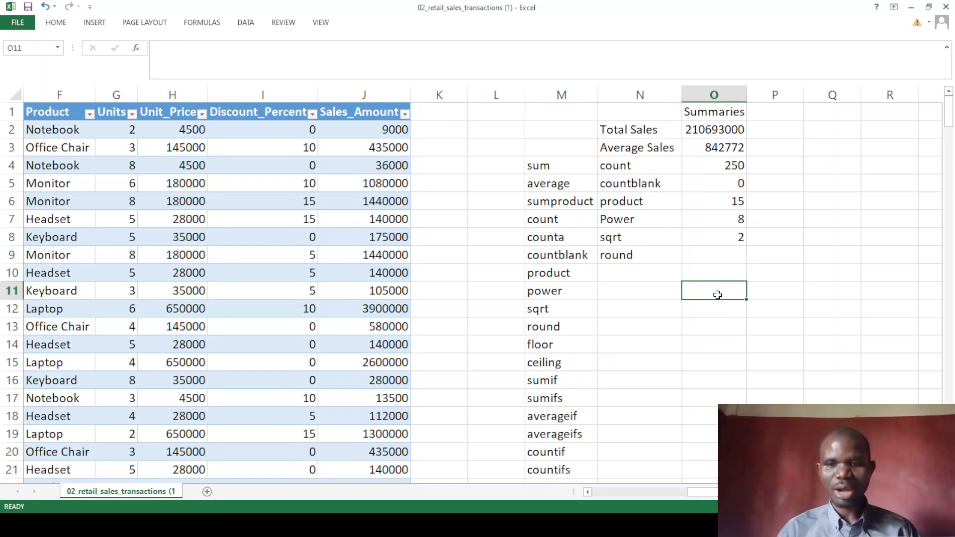
left_click(722, 258)
type("3.6767")
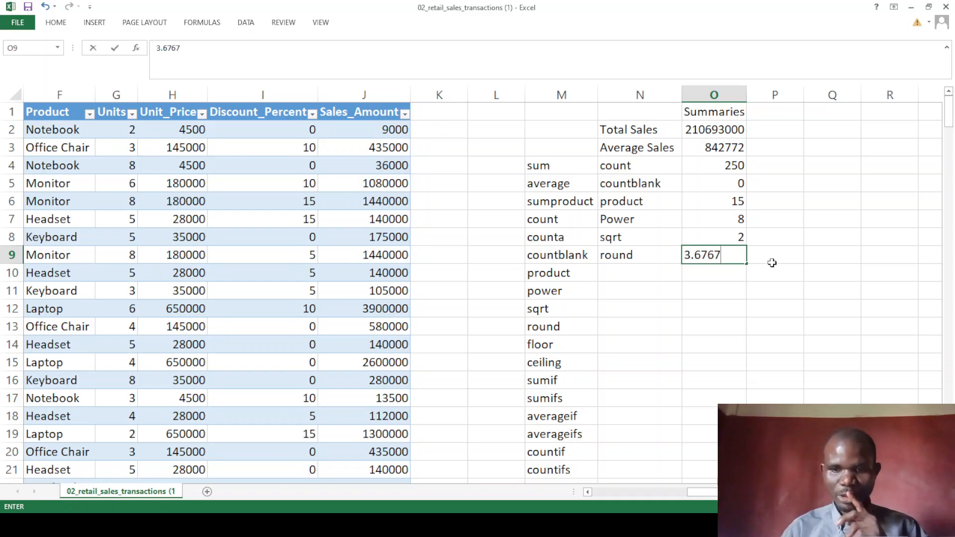
- Round 3.6767 to two decimal places in cell P9 with =ROUND(3.6767,2)
left_click(772, 260)
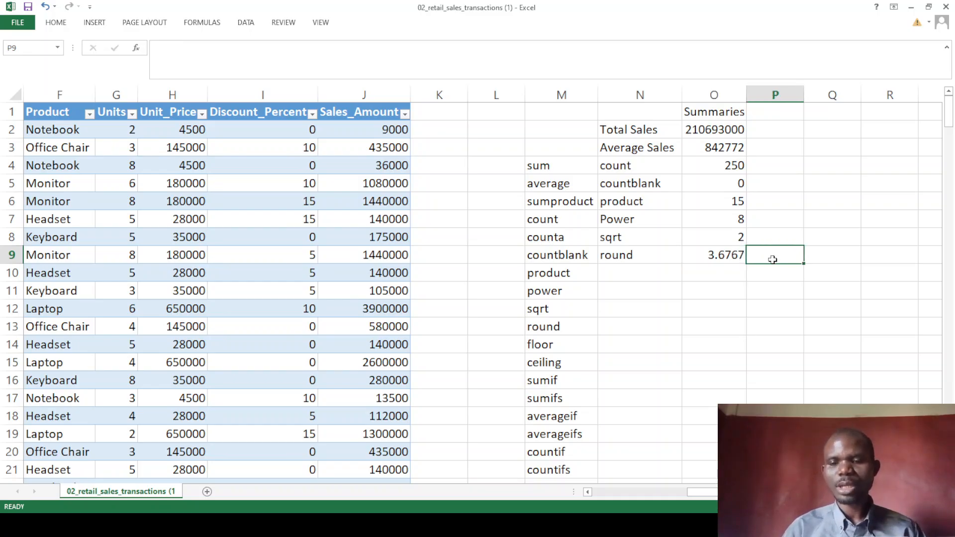
type("=r")
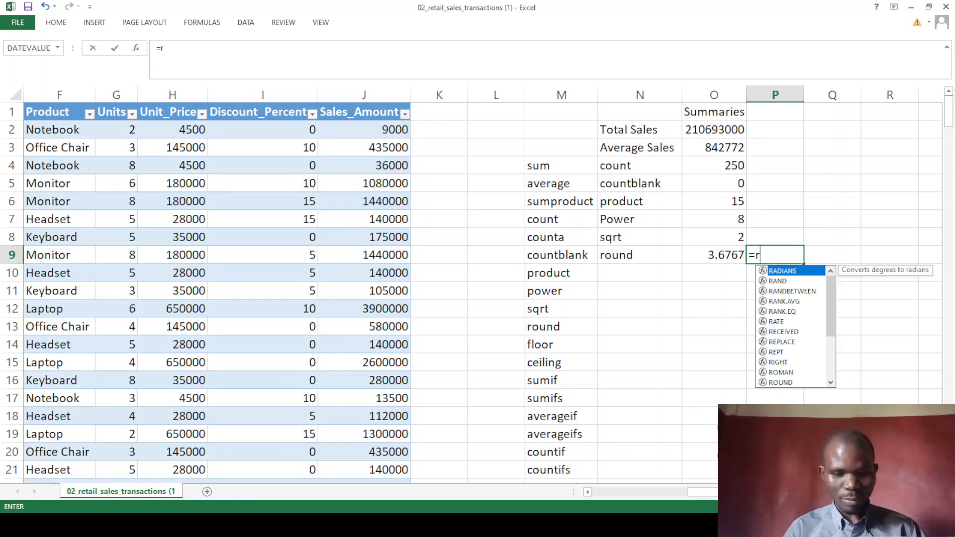
type("ound(")
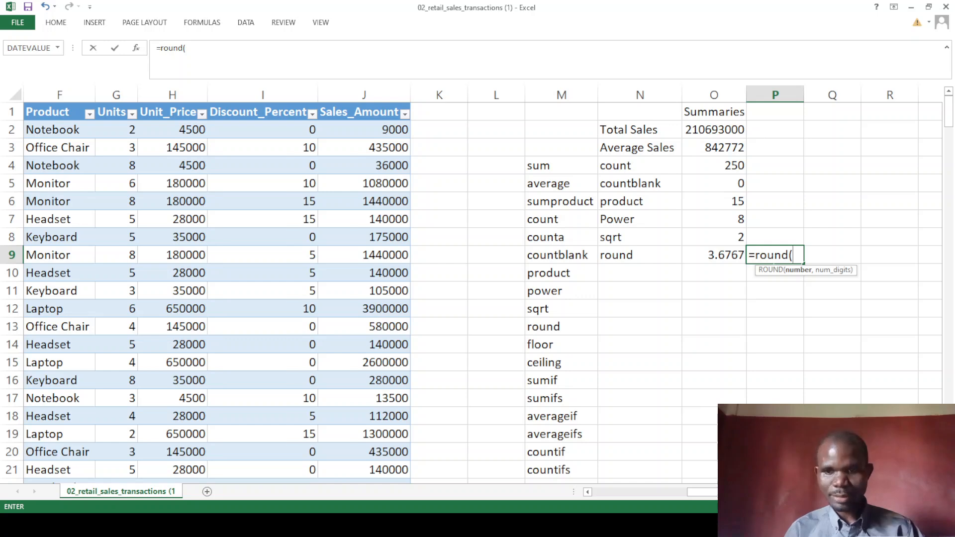
type("3.")
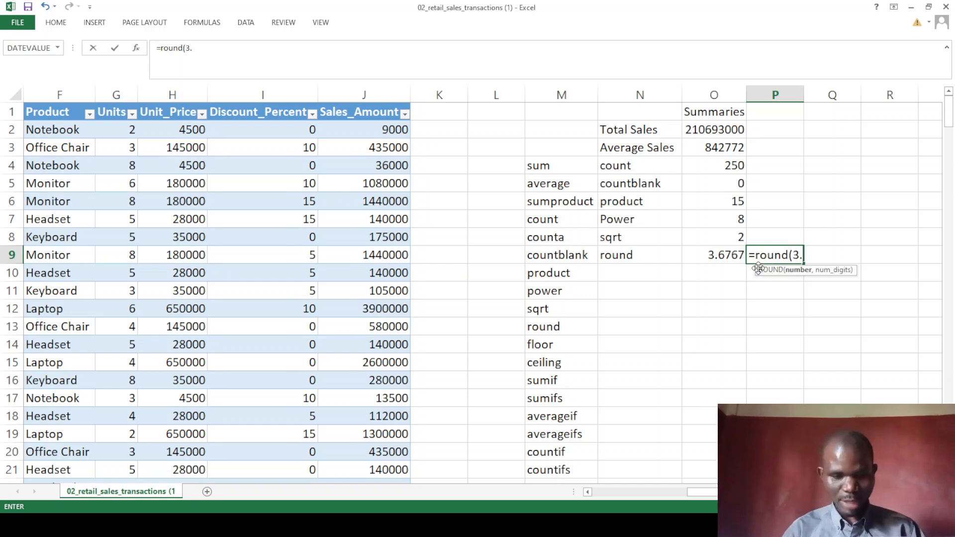
type("67")
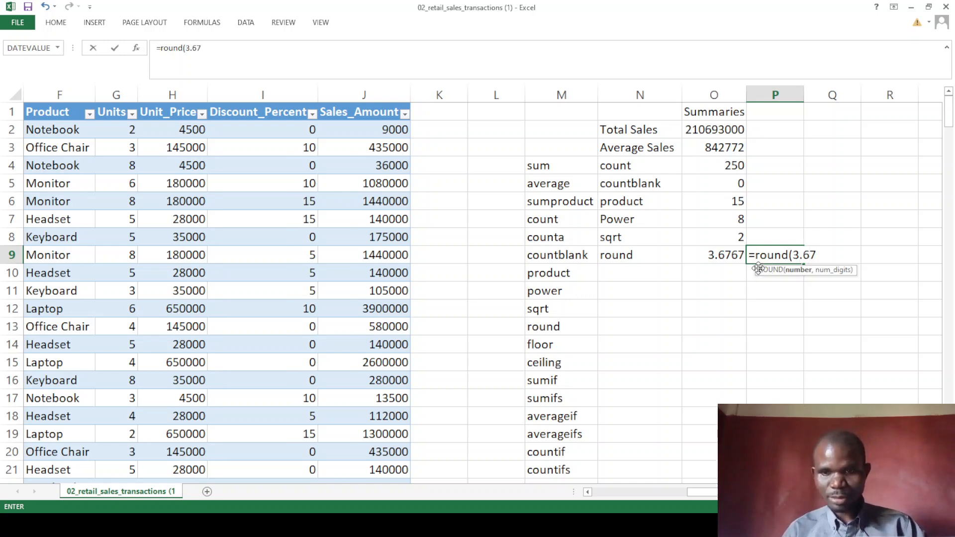
type("67,2")
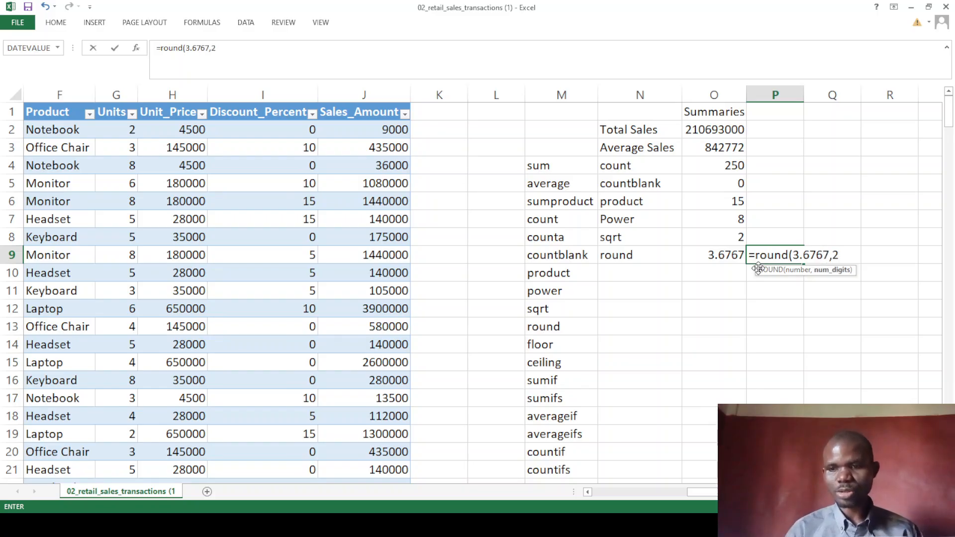
type(")")
key("Return")
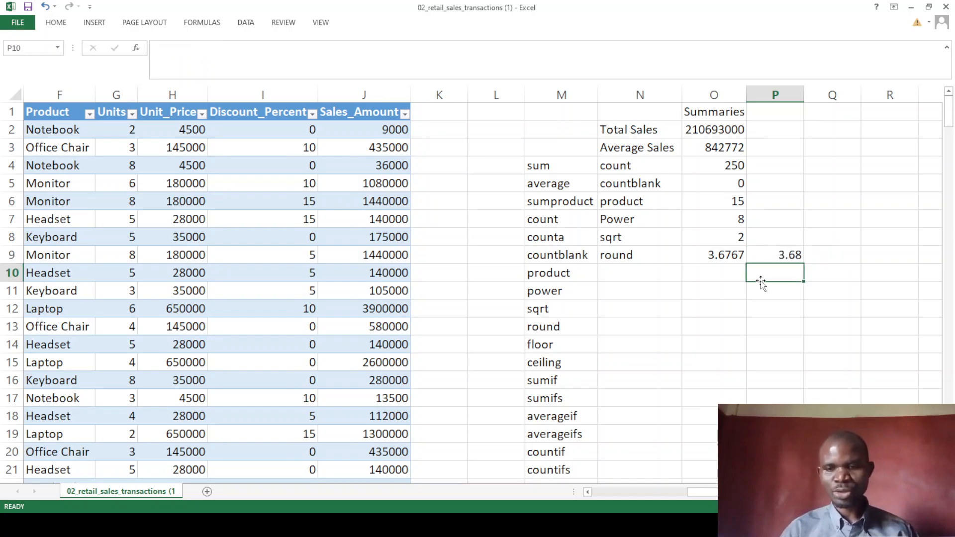
- Enter 45.87777 in cell O10 and round it to three decimal places in cell P10 with =ROUND(O10,3)
left_click(714, 275)
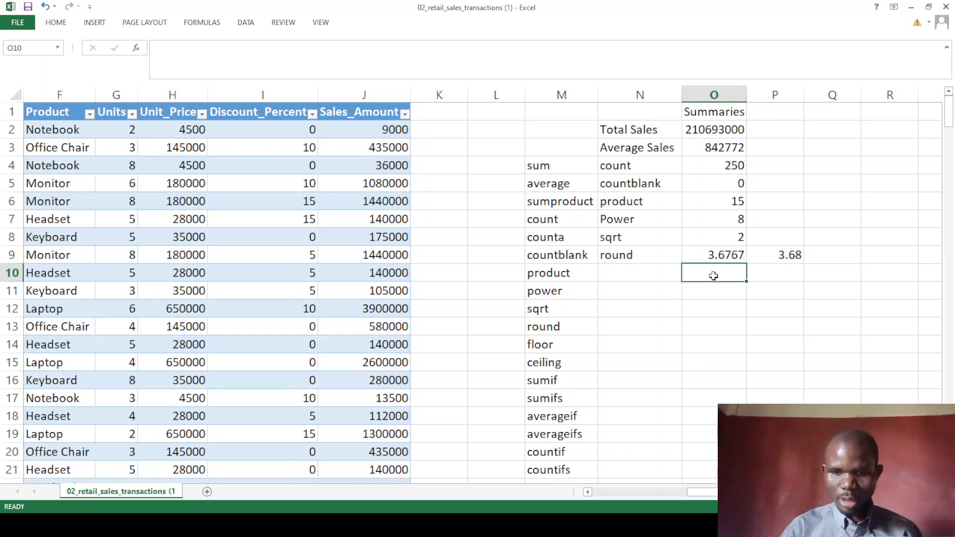
type("45.87777")
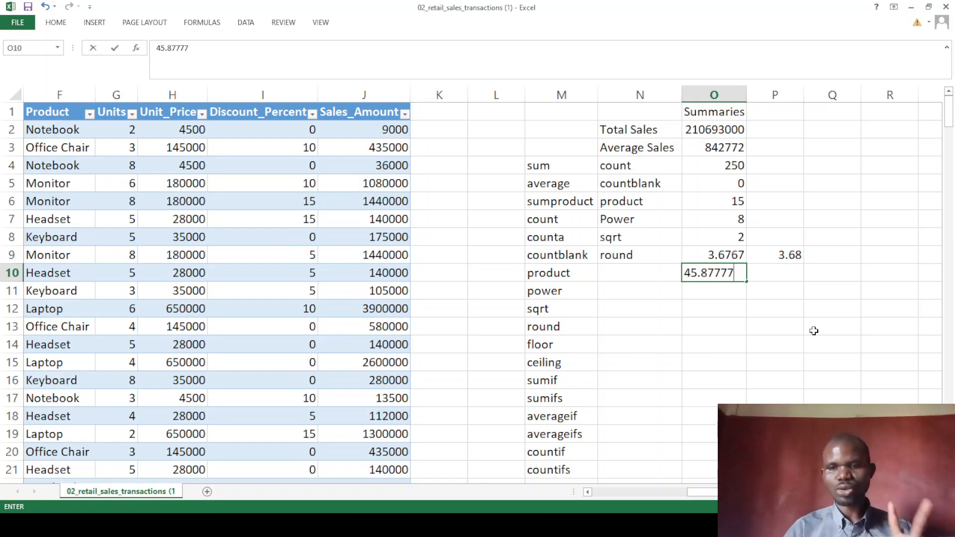
left_click(771, 330)
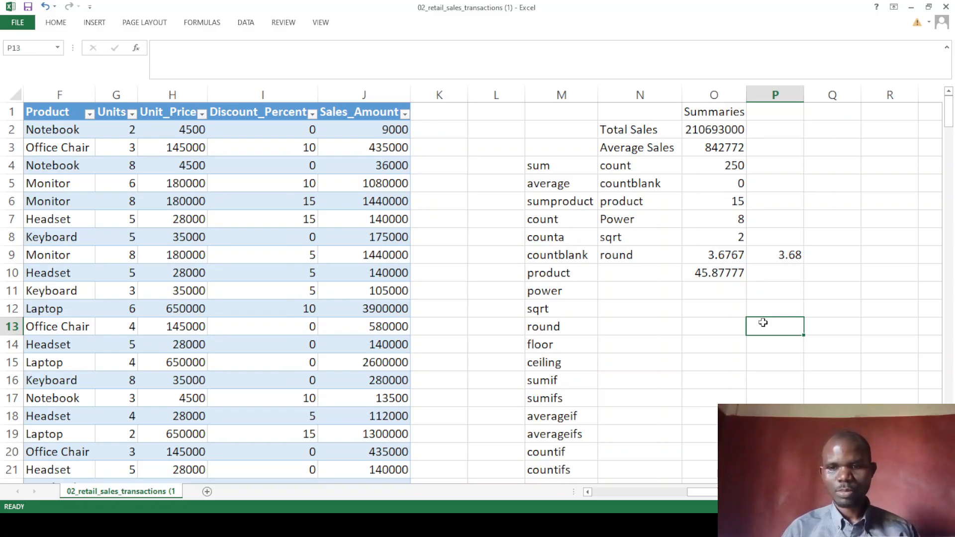
left_click(768, 274)
type("=round")
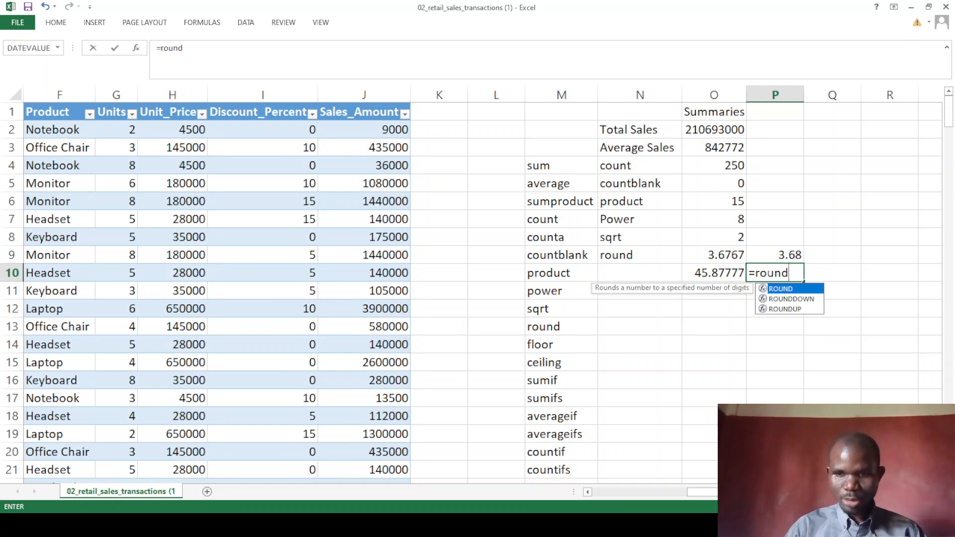
type("(")
left_click(714, 273)
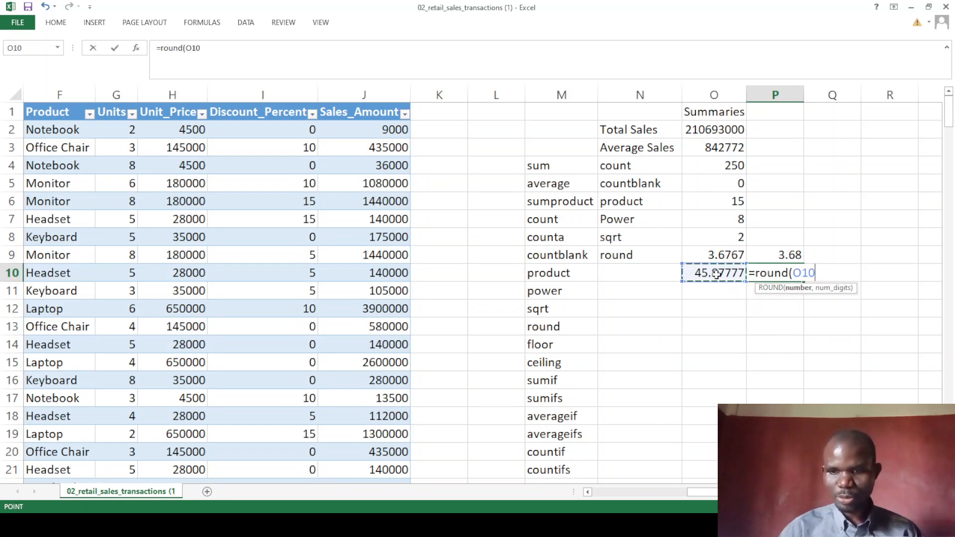
type(",3)")
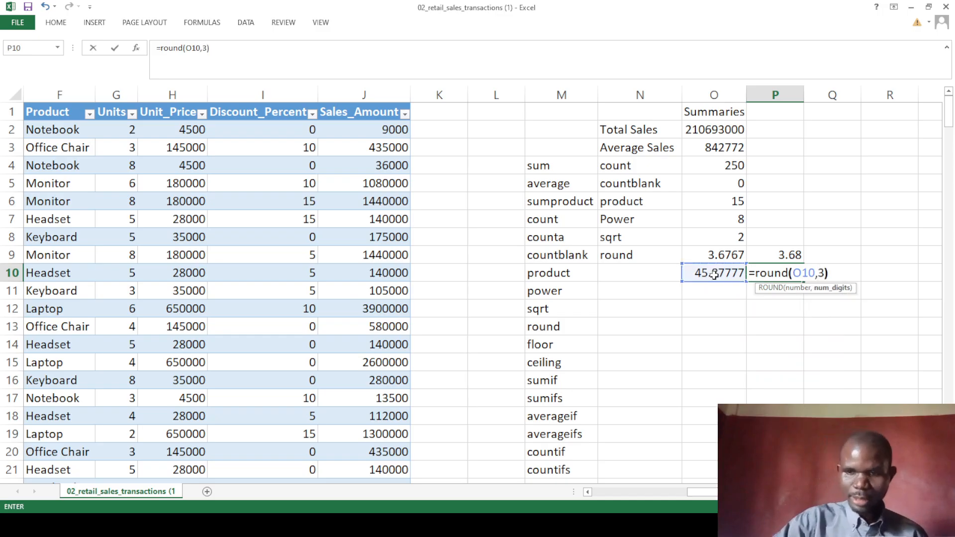
key("Return")
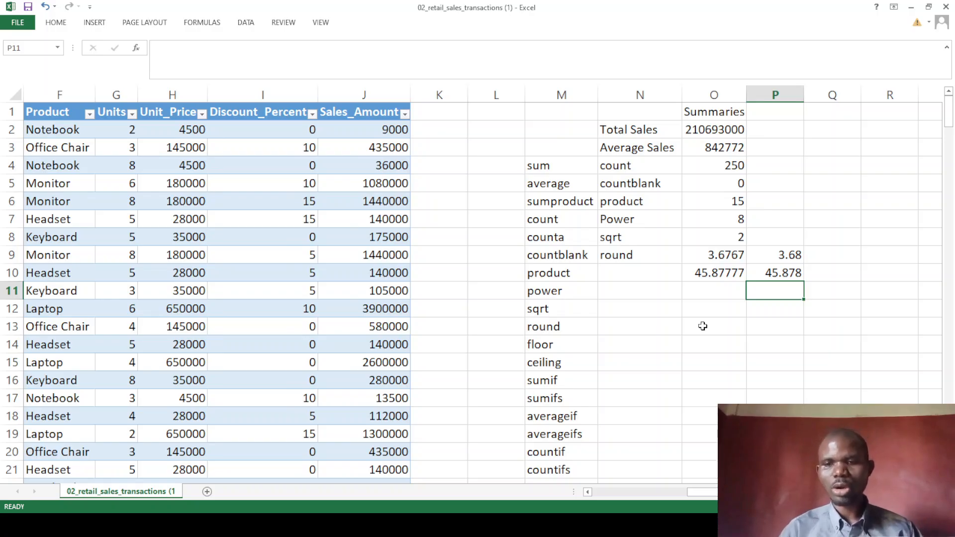
- Enter another sample number, 1000.4545, in cell O11
left_click(707, 290)
type("100")
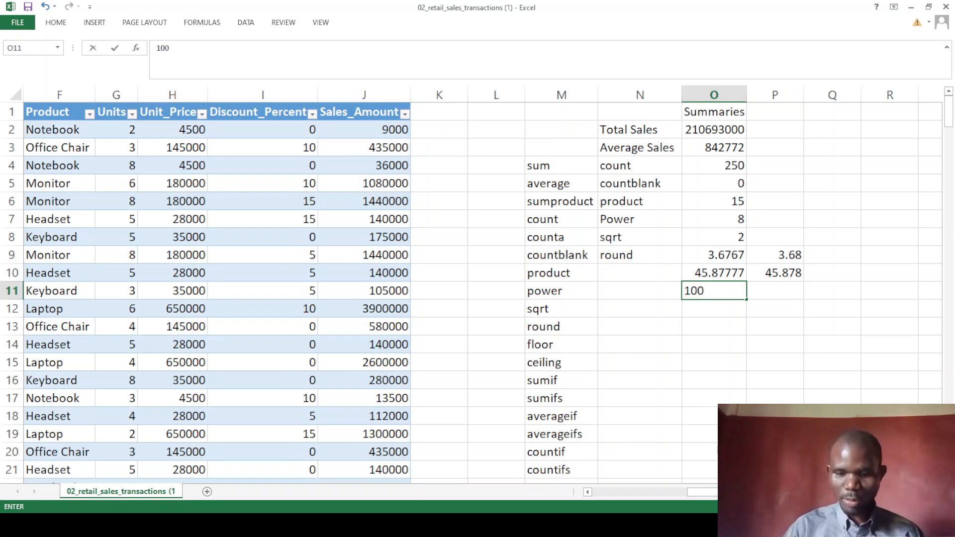
type("0.4545")
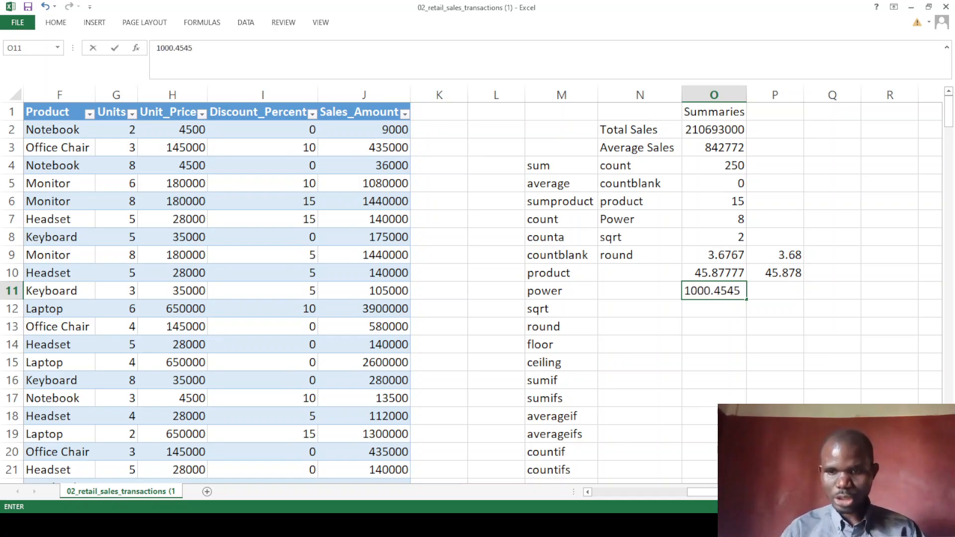
left_click(742, 321)
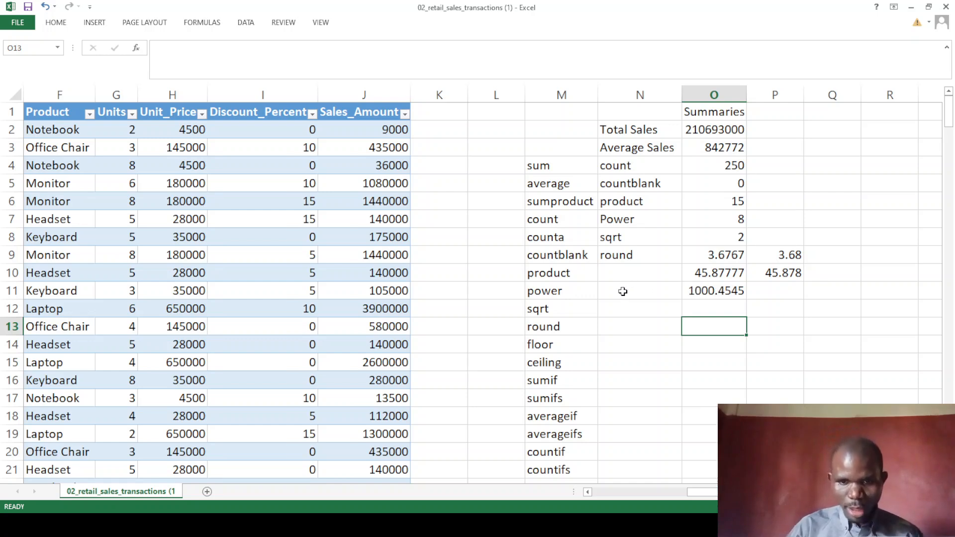
- Clear the contents of the extra rounding examples in cells O10:P11 and of the ROUND formula in cell P9
left_click_drag(703, 269, 752, 281)
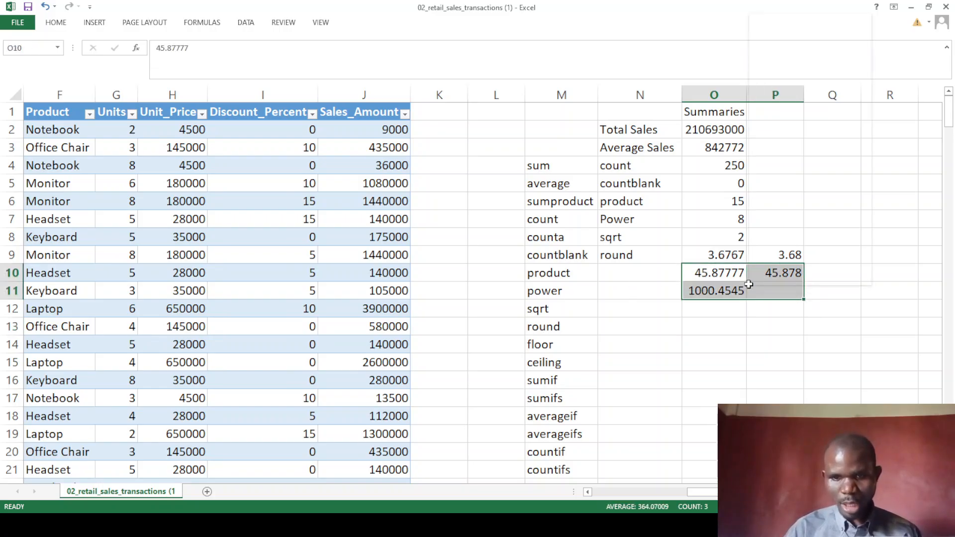
right_click(750, 291)
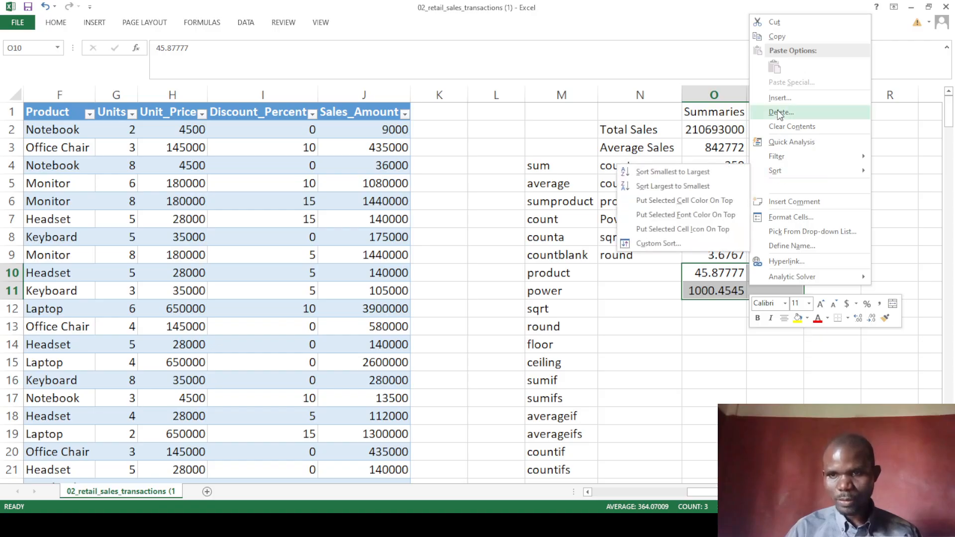
left_click(789, 126)
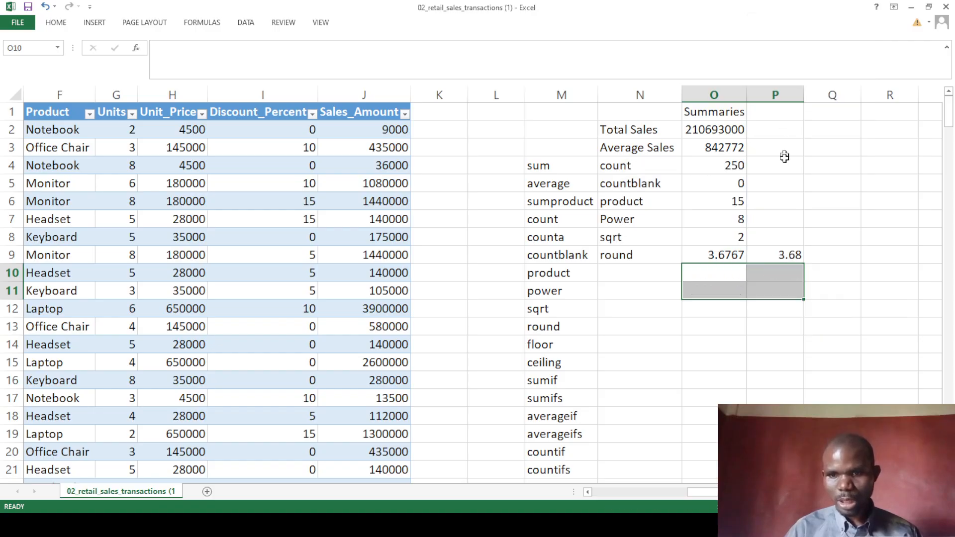
left_click(772, 274)
left_click(784, 253)
right_click(783, 252)
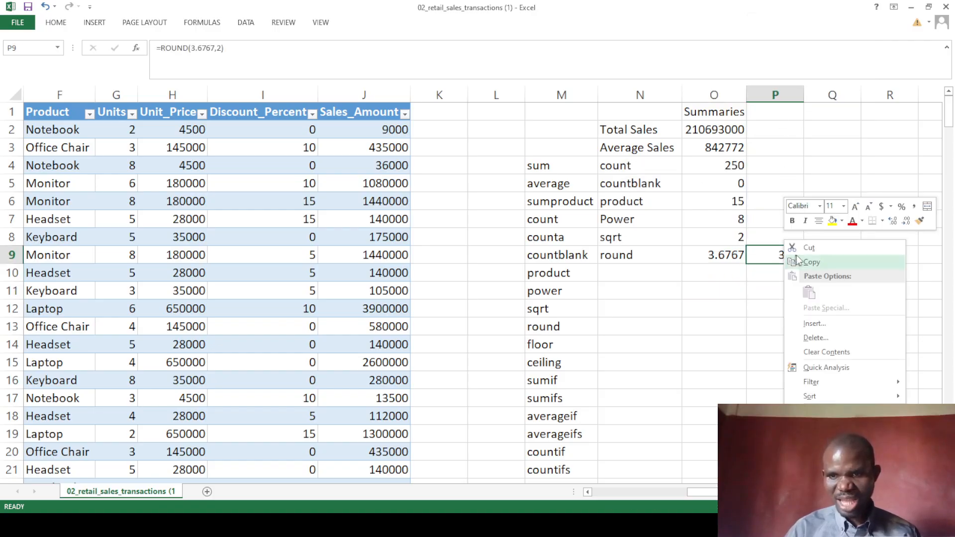
left_click(813, 352)
- Label cell N10 as floor
left_click(616, 274)
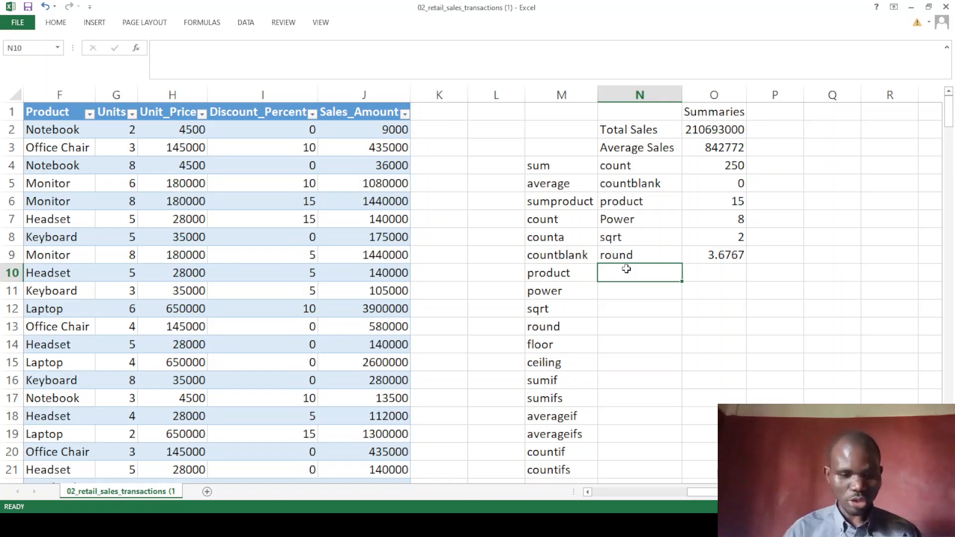
type("f")
key("BackSpace")
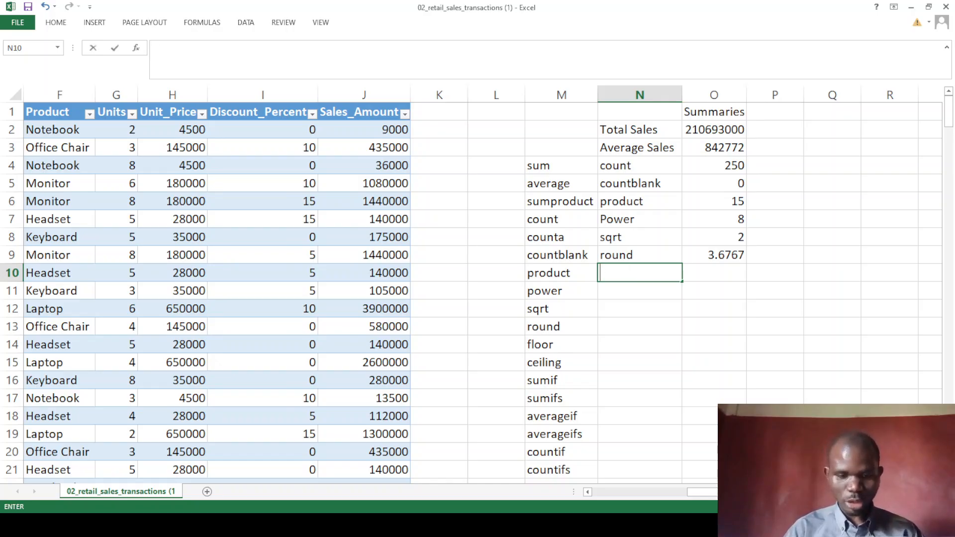
type("floo")
key("BackSpace")
key("BackSpace")
key("BackSpace")
key("BackSpace")
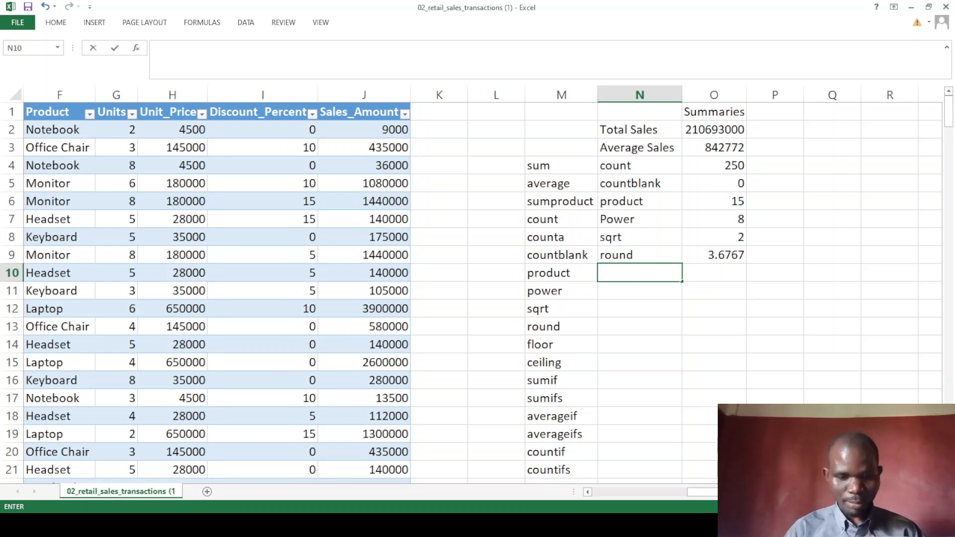
type("floor")
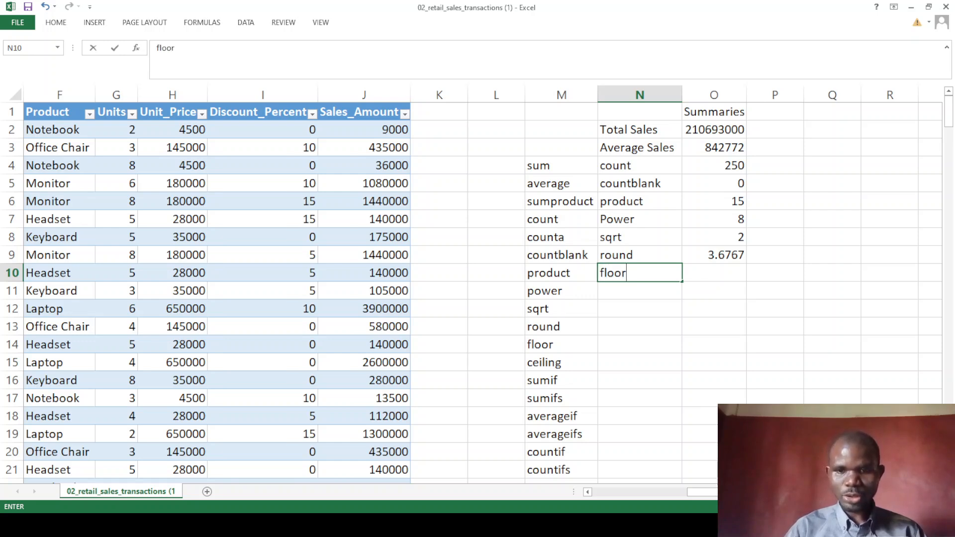
- Round the number in cell O9 down to an integer in cell O10 with =FLOOR.MATH(O9)
left_click(697, 274)
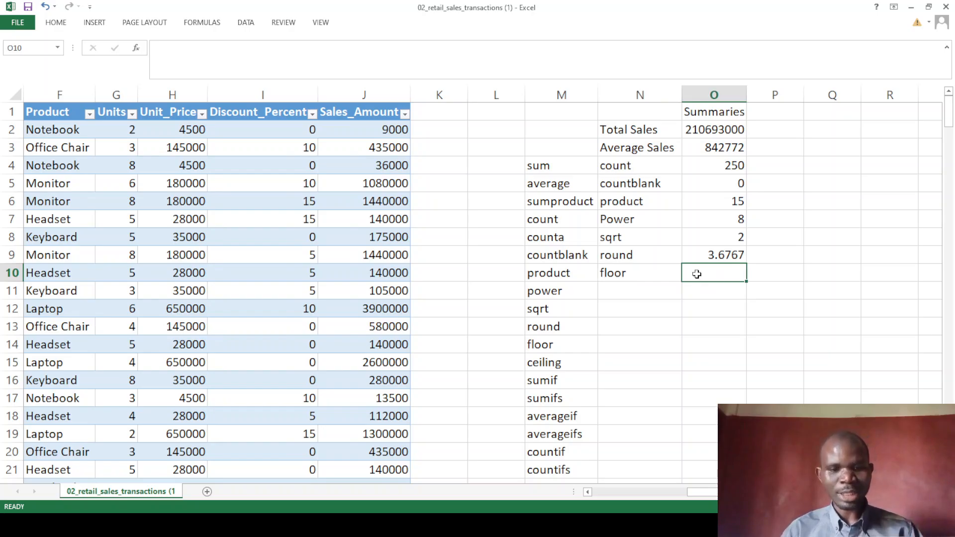
type("=flo")
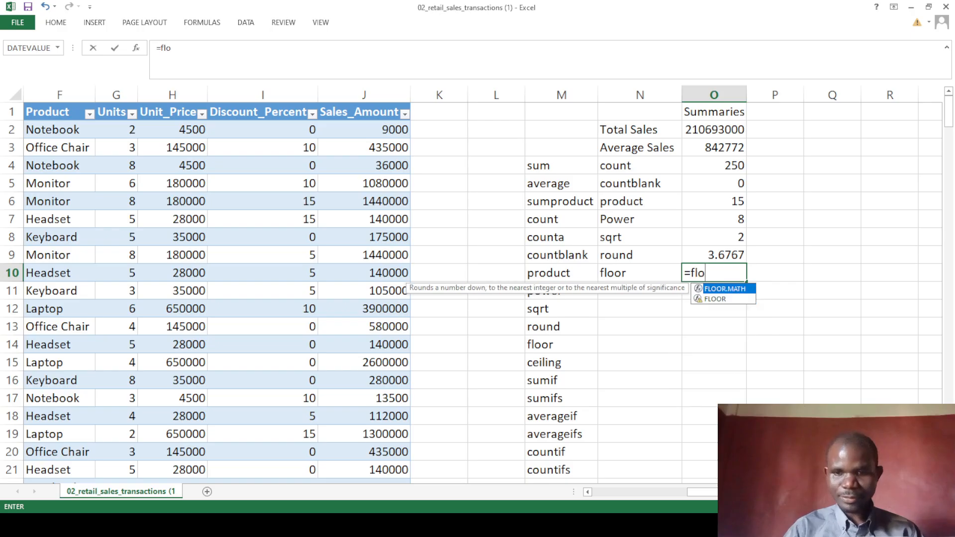
key("Tab")
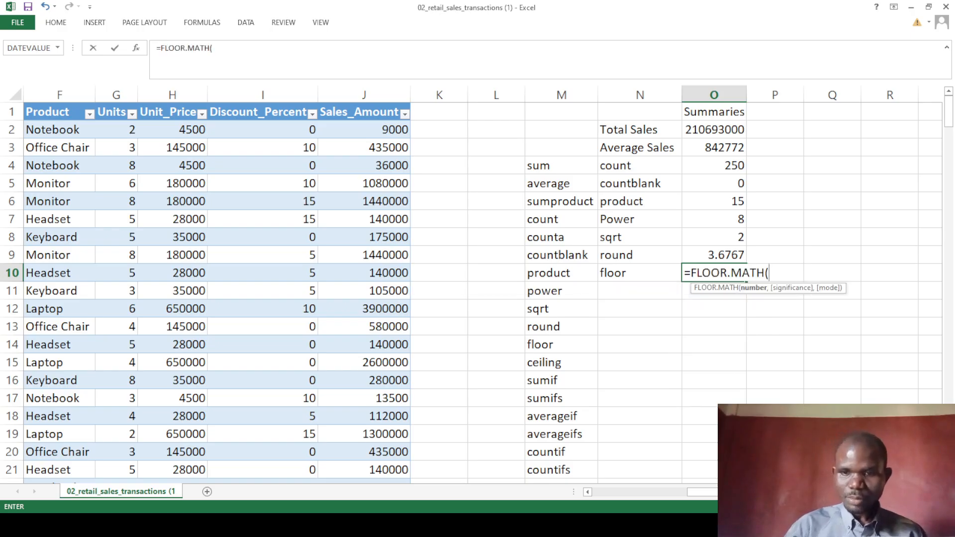
left_click(719, 252)
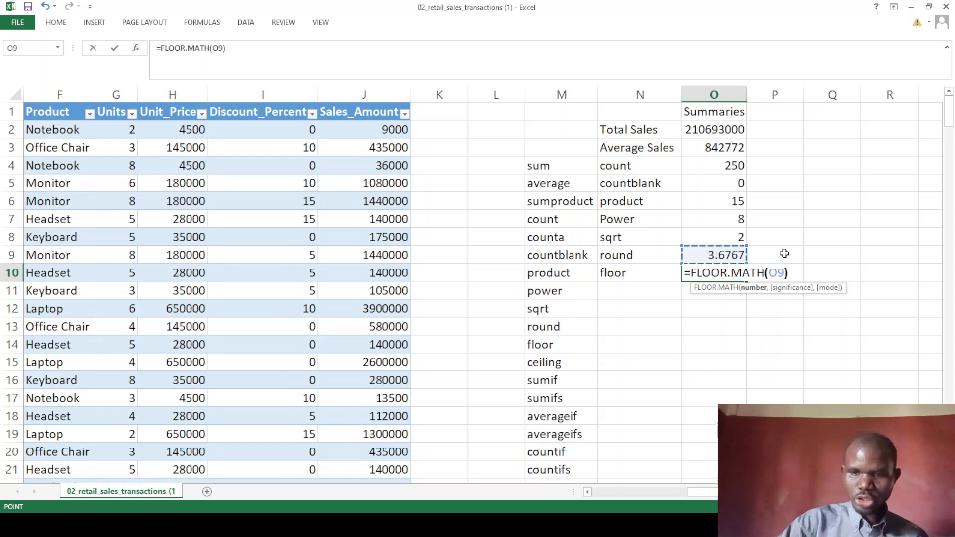
type(")")
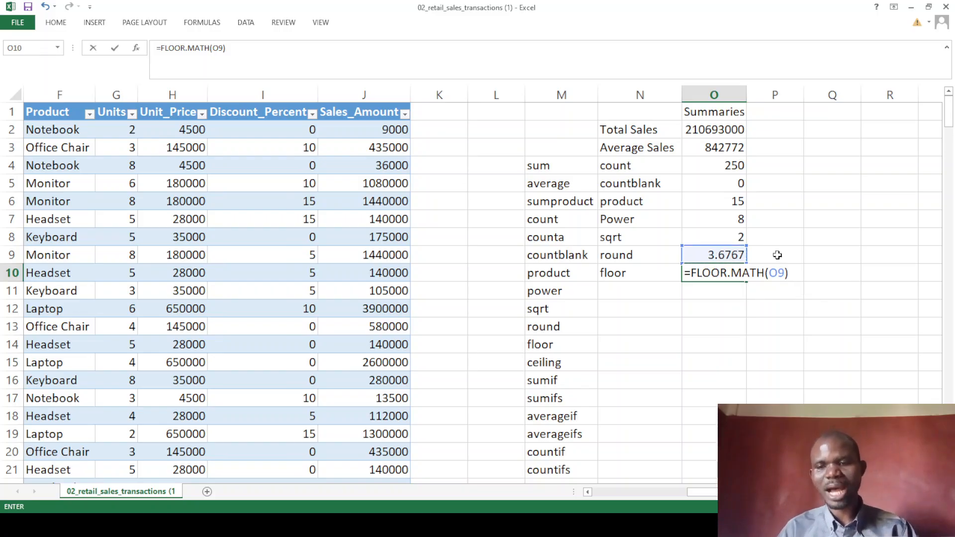
key("Return")
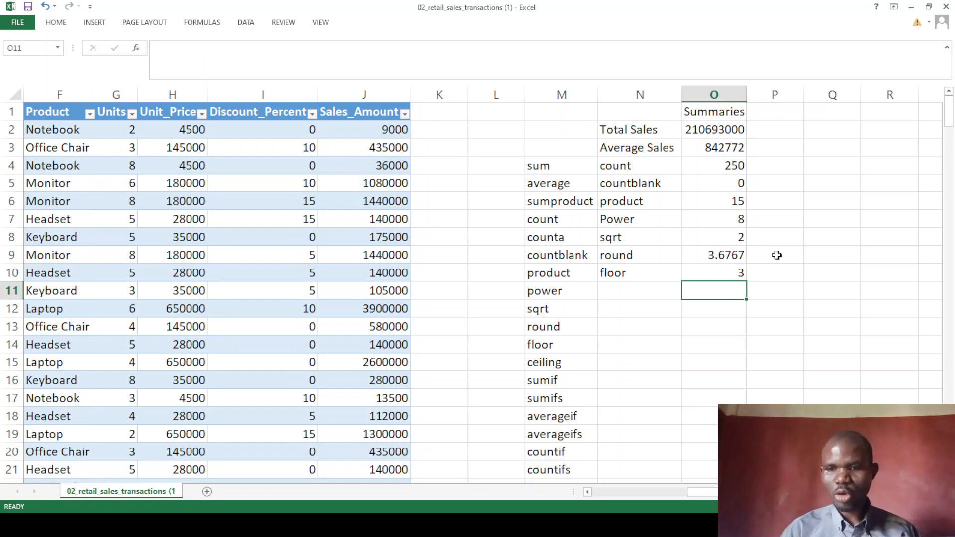
- Label cell N11 as ceiling
left_click(635, 291)
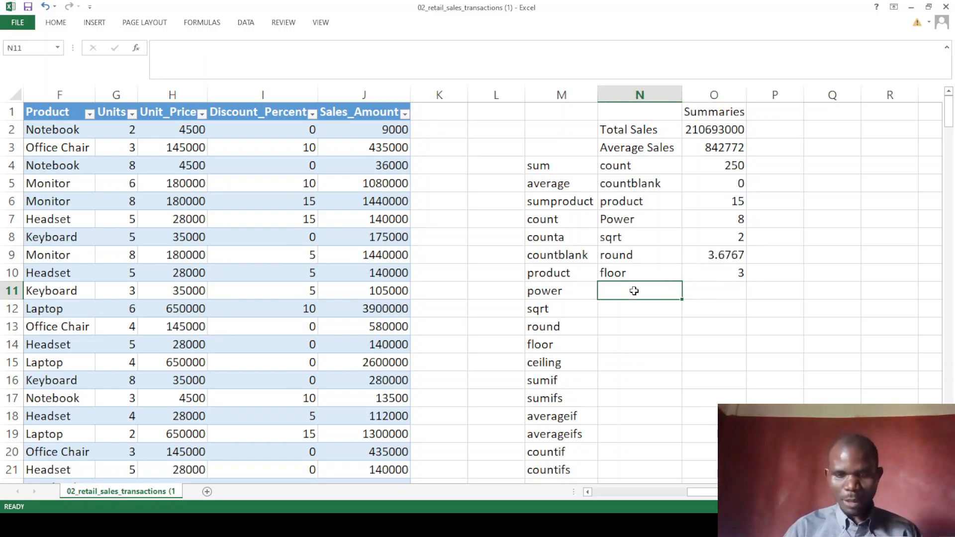
type("ce")
type("il")
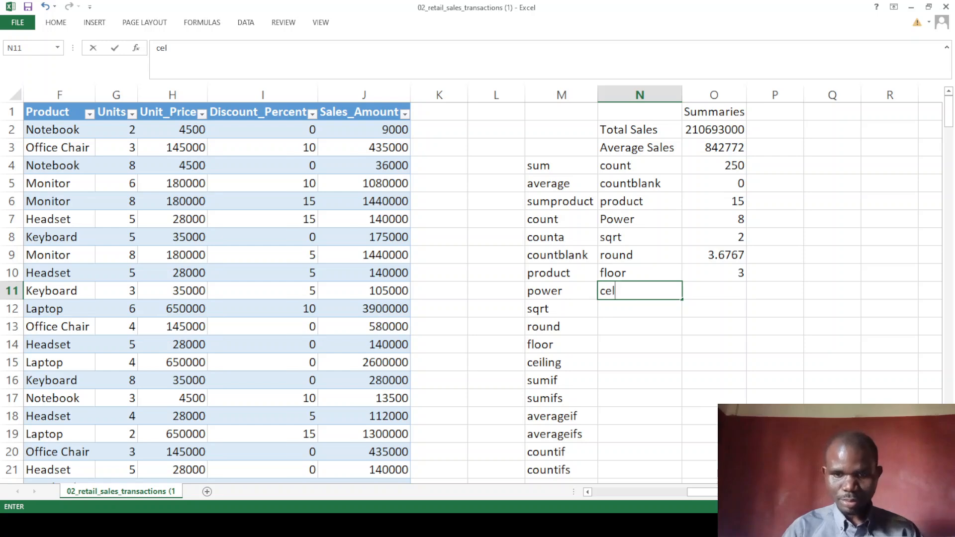
key("BackSpace")
key("BackSpace")
type("iling")
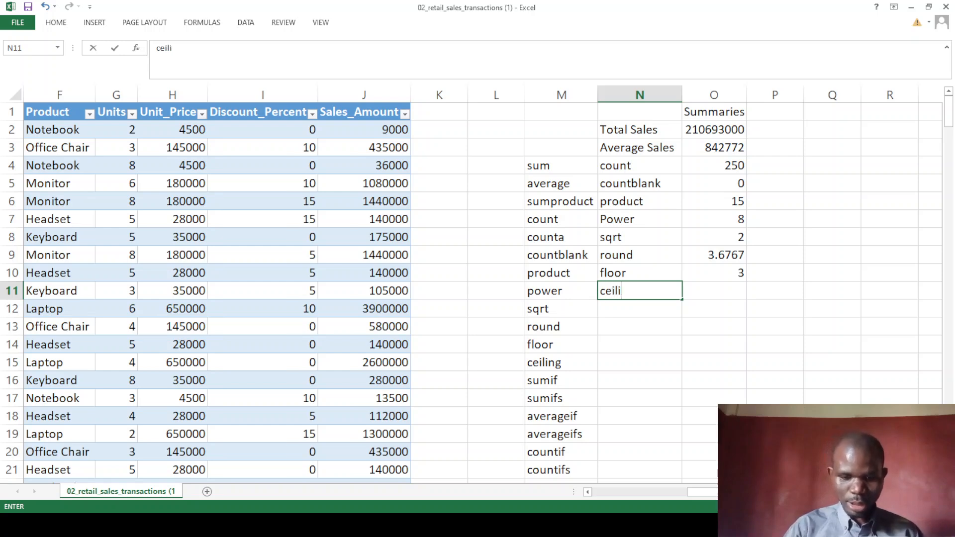
- Start a CEILING.MATH formula in cell O11 beside the ceiling label
left_click(711, 292)
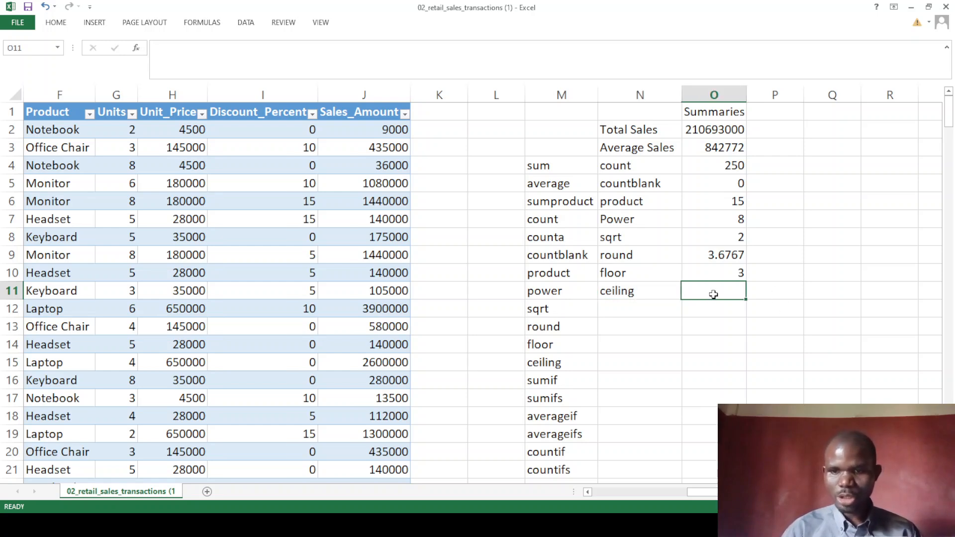
type("=")
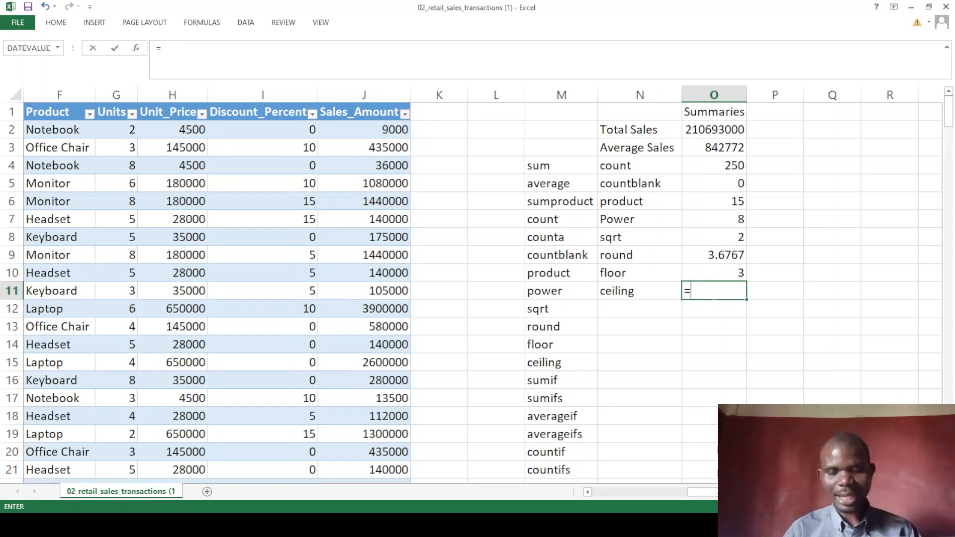
type("math")
key("BackSpace")
key("BackSpace")
key("BackSpace")
key("BackSpace")
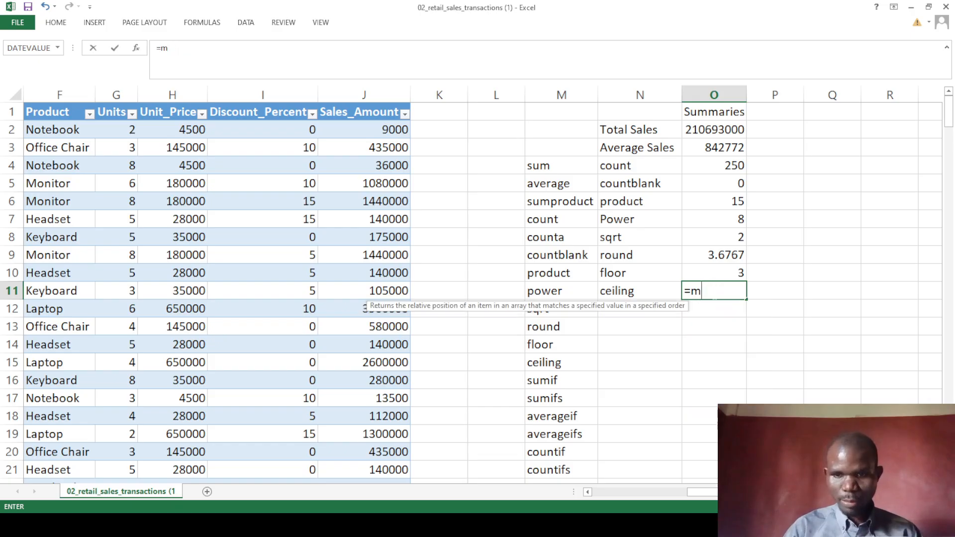
type("ce")
key("Tab")
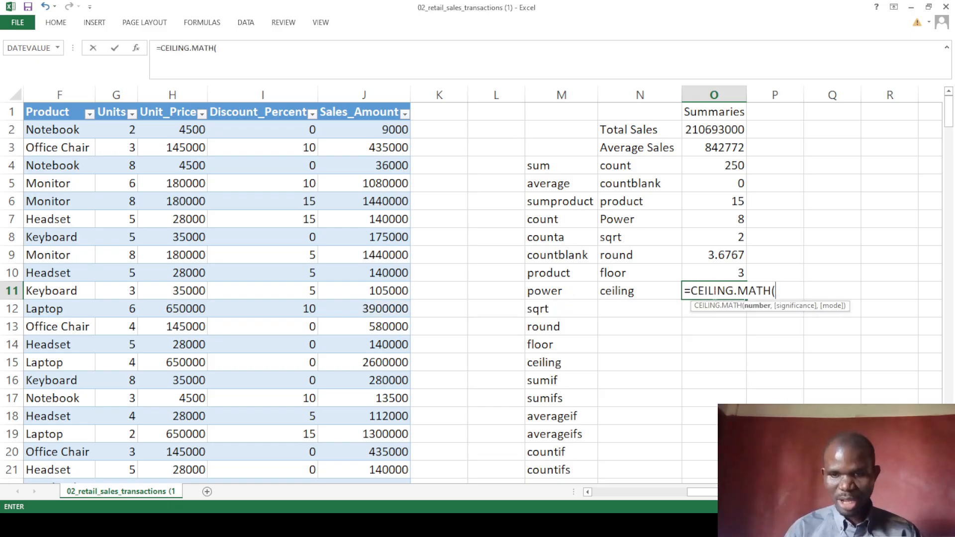
- Complete the CEILING.MATH formula in O11 with the rounded value in O9 as its number argument
left_click(718, 254)
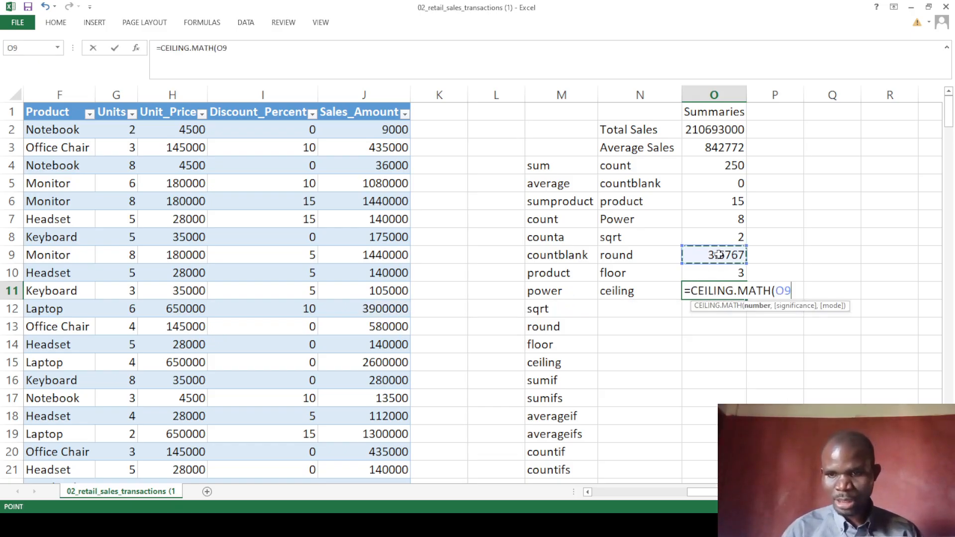
type(")")
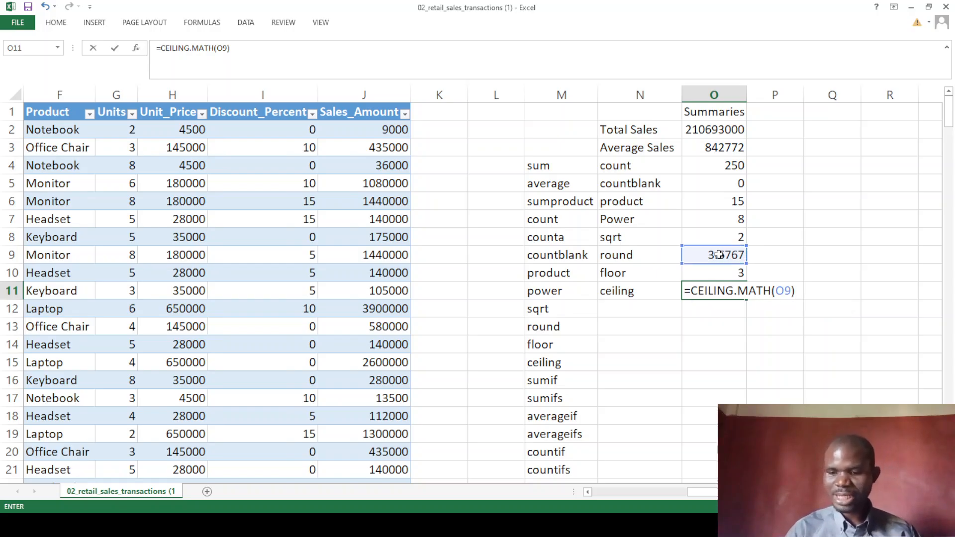
key("Return")
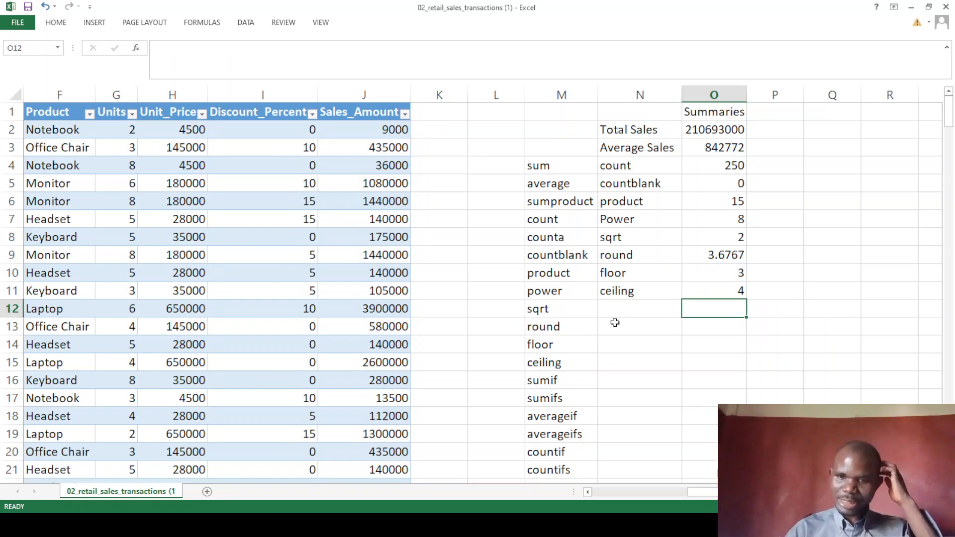
- Label cell N12, below the ceiling label, as sumif
scroll(616, 321, "down", 1)
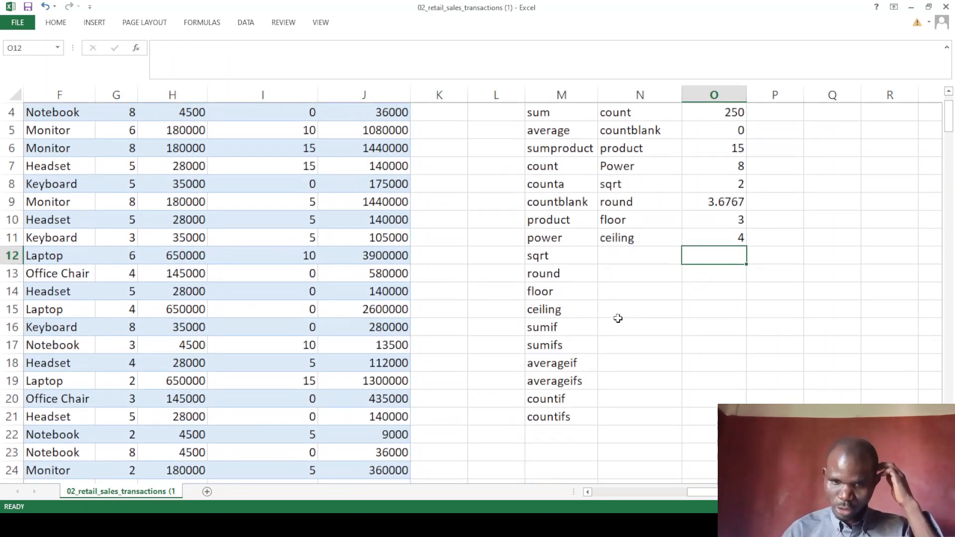
left_click(617, 254)
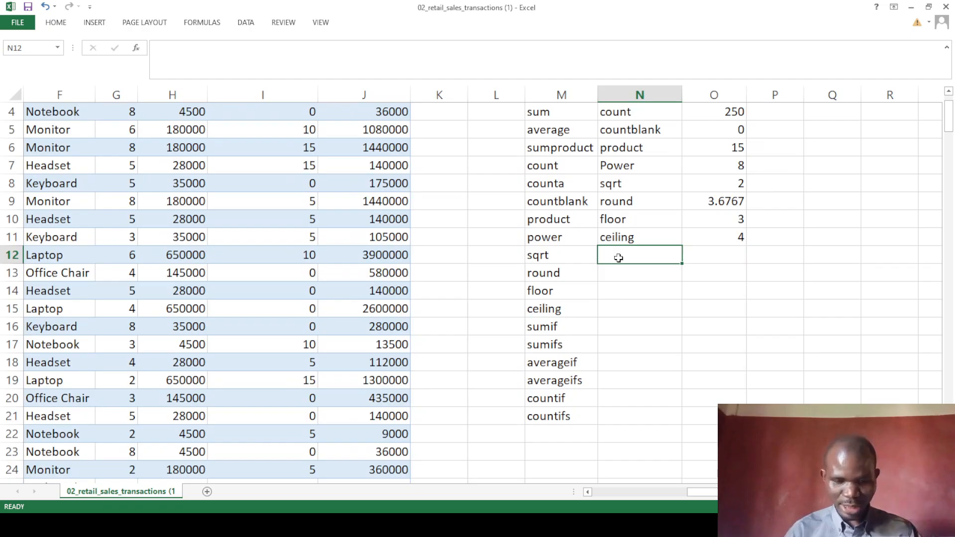
type("sumif")
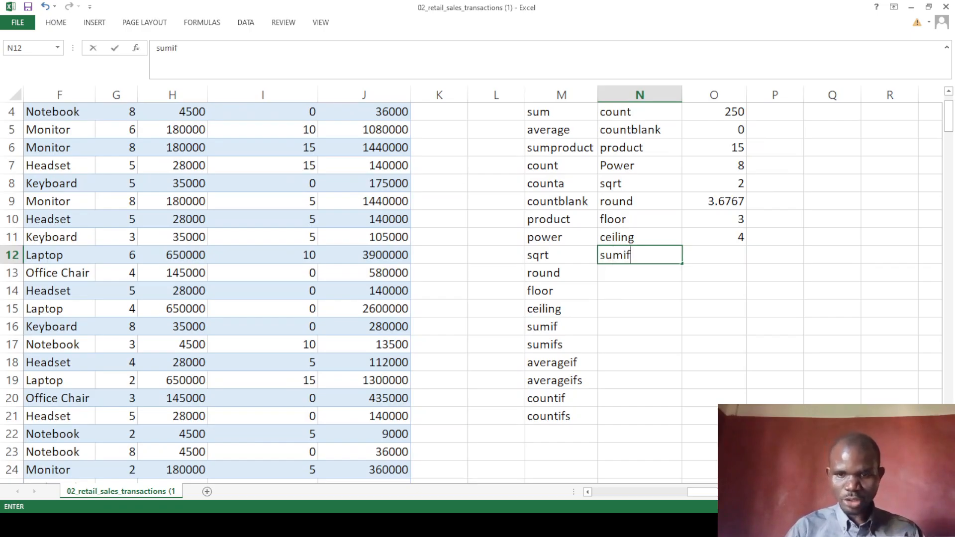
scroll(709, 260, "up", 1)
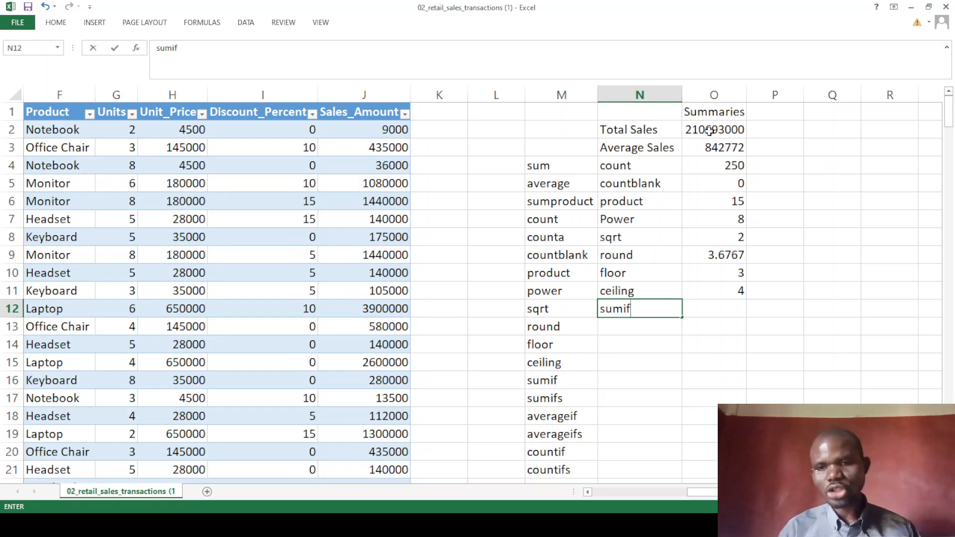
scroll(710, 131, "down", 1)
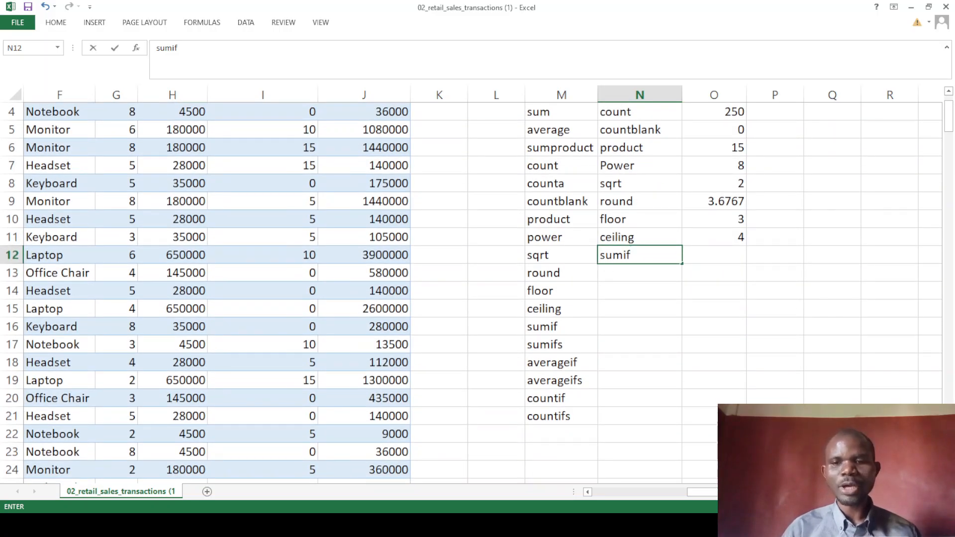
left_click(713, 263)
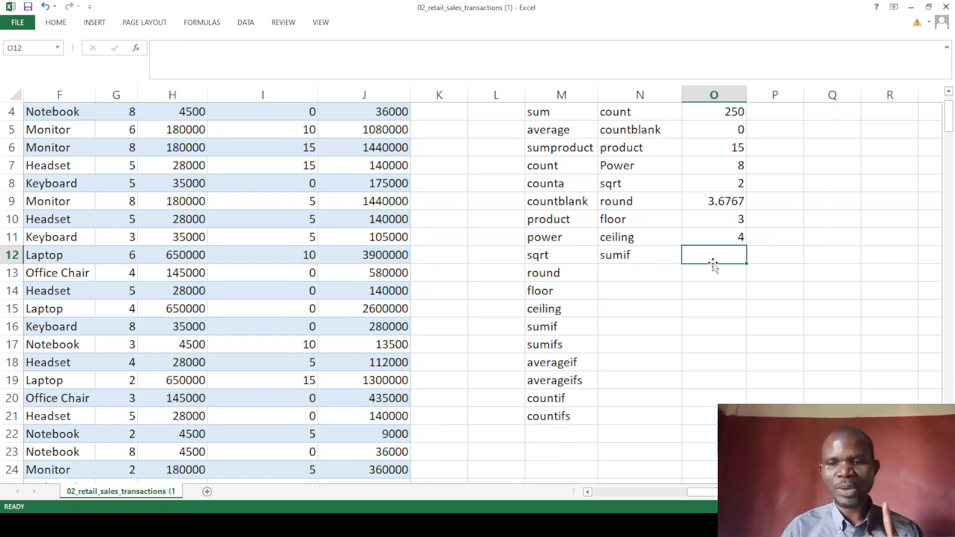
scroll(713, 263, "up", 1)
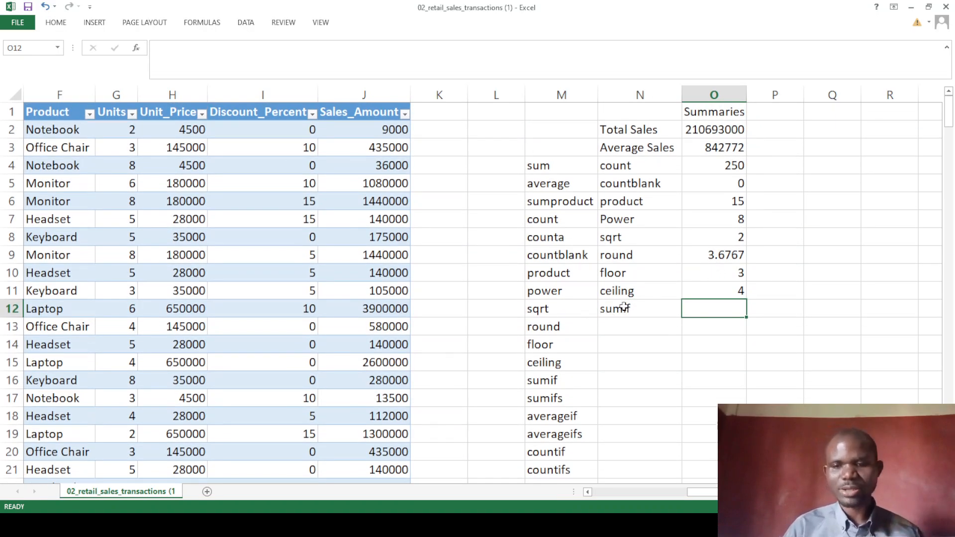
scroll(706, 308, "down", 1)
scroll(706, 308, "up", 1)
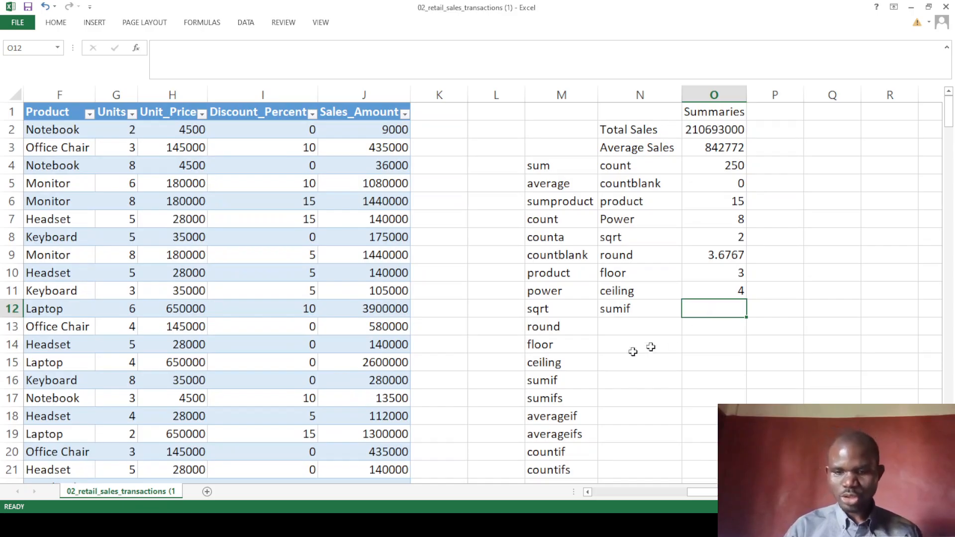
type("=SUMIF(")
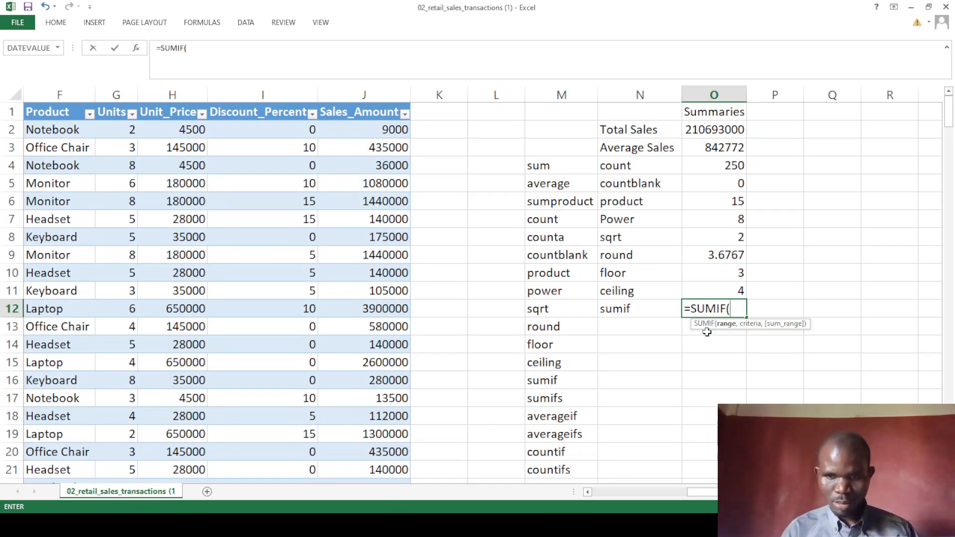
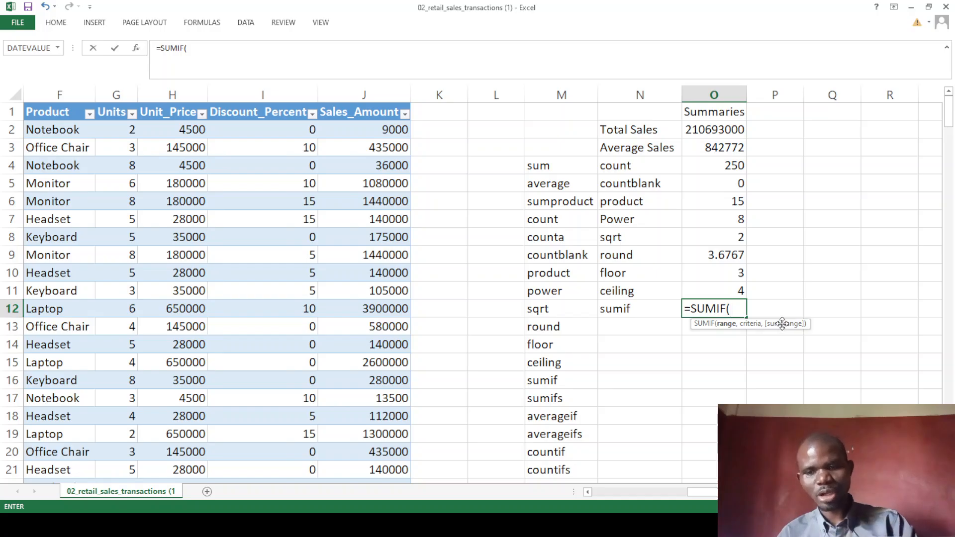
key("BackSpace")
key("BackSpace")
key("BackSpace")
key("BackSpace")
key("BackSpace")
key("BackSpace")
key("BackSpace")
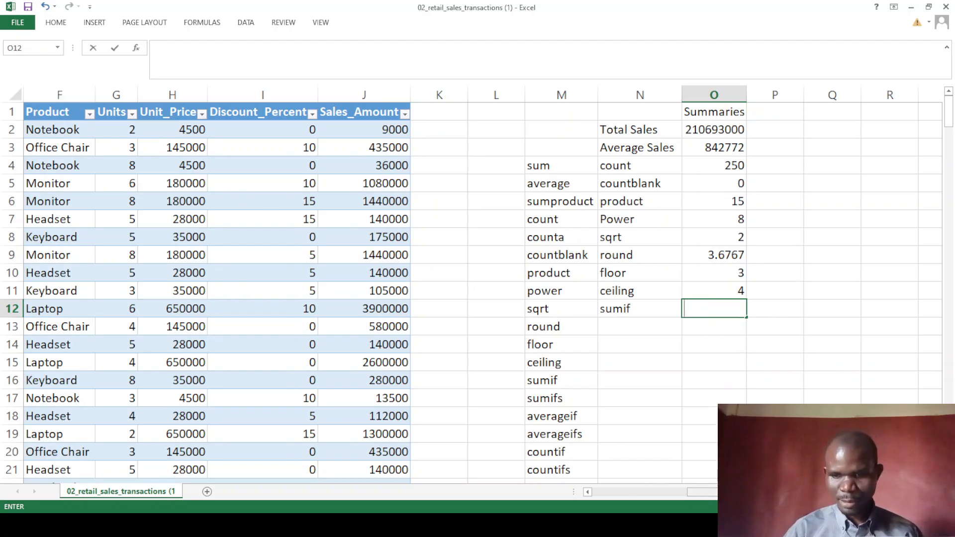
- Add the headers Sales Person in N14 and Total Sales in O14 for a per-salesperson summary
left_click_drag(691, 491, 657, 491)
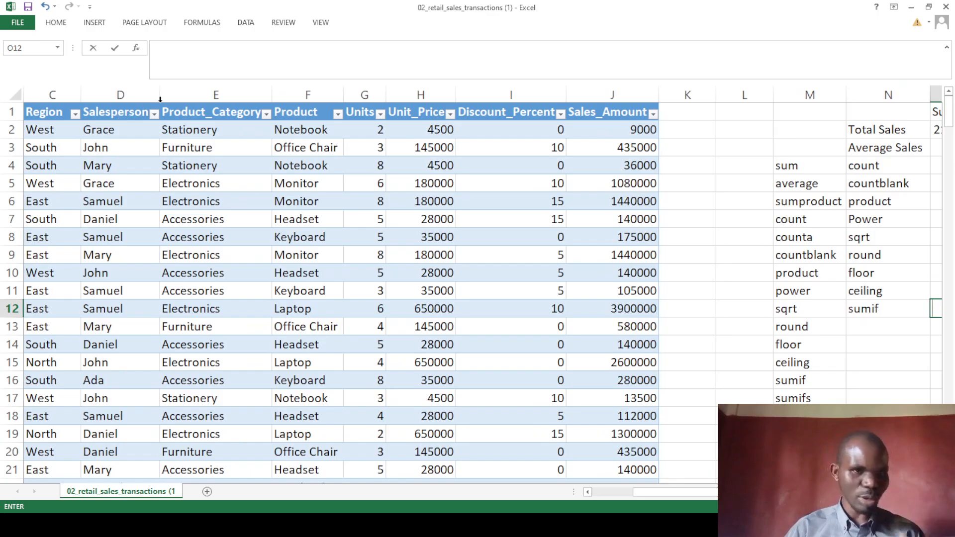
left_click_drag(686, 493, 742, 494)
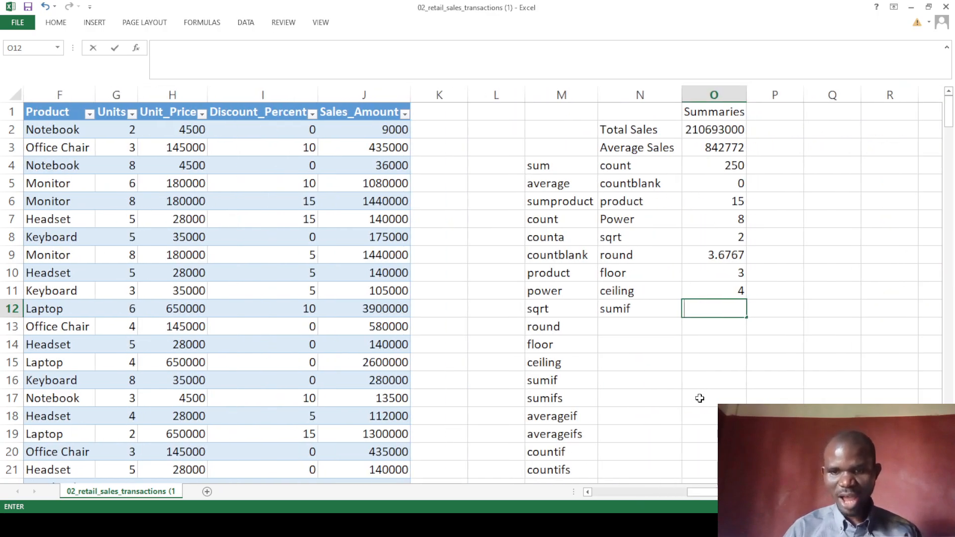
left_click(641, 344)
type("Sales")
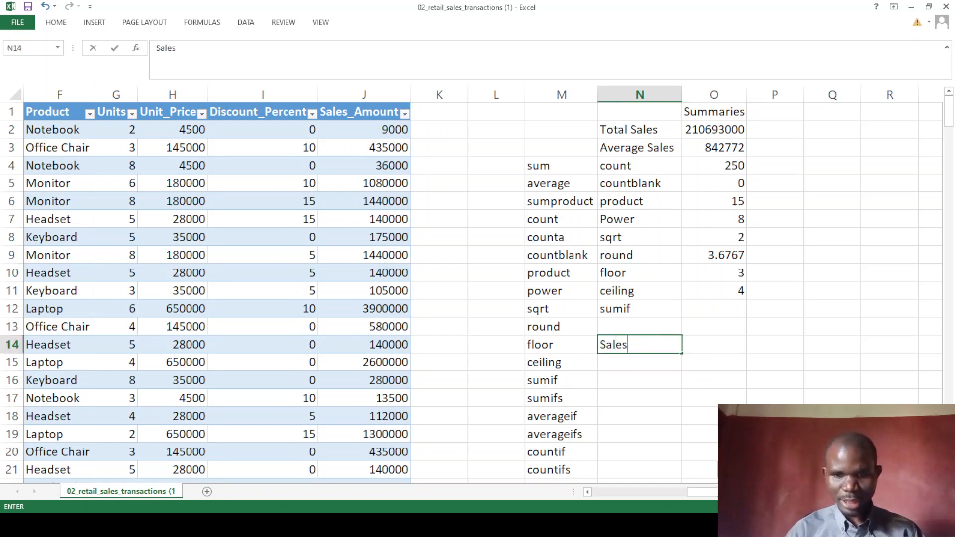
type(" Person")
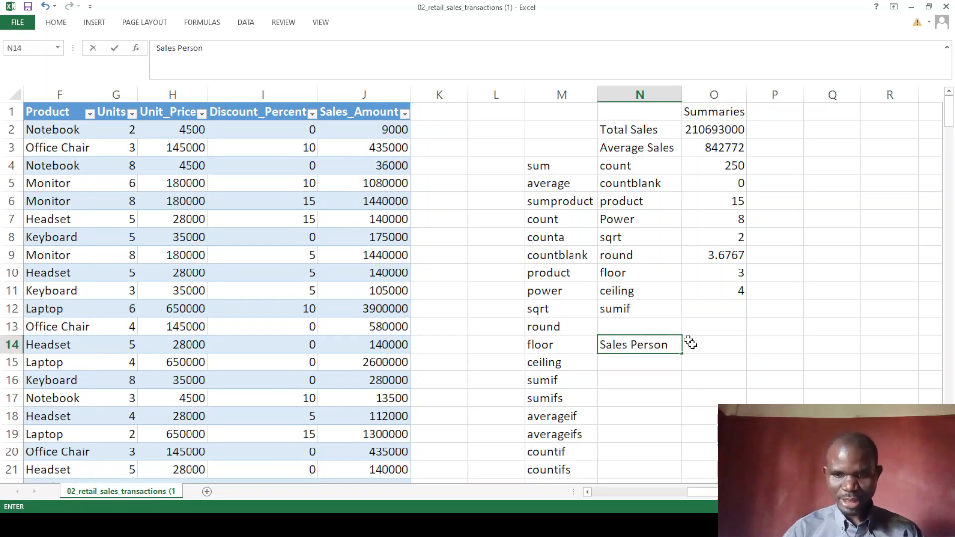
key("Tab")
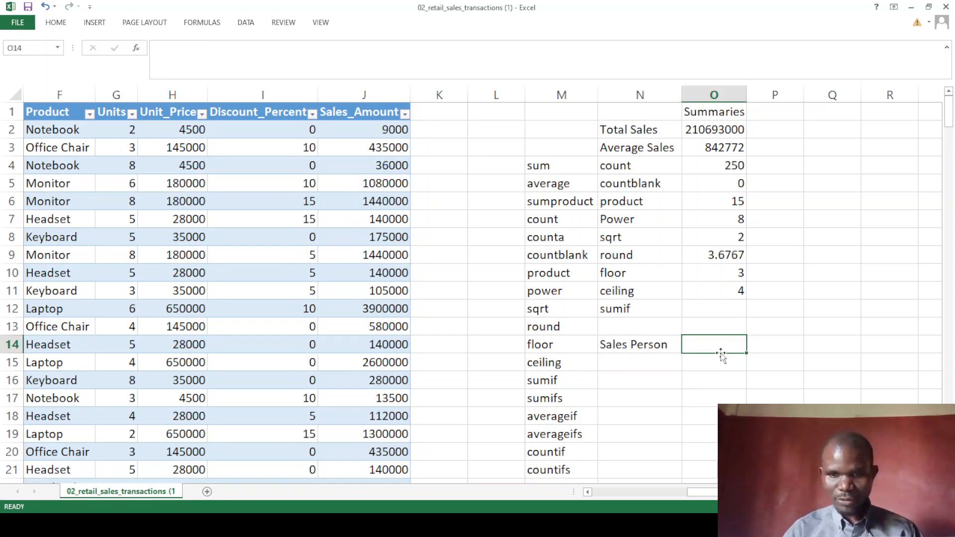
type("Tota")
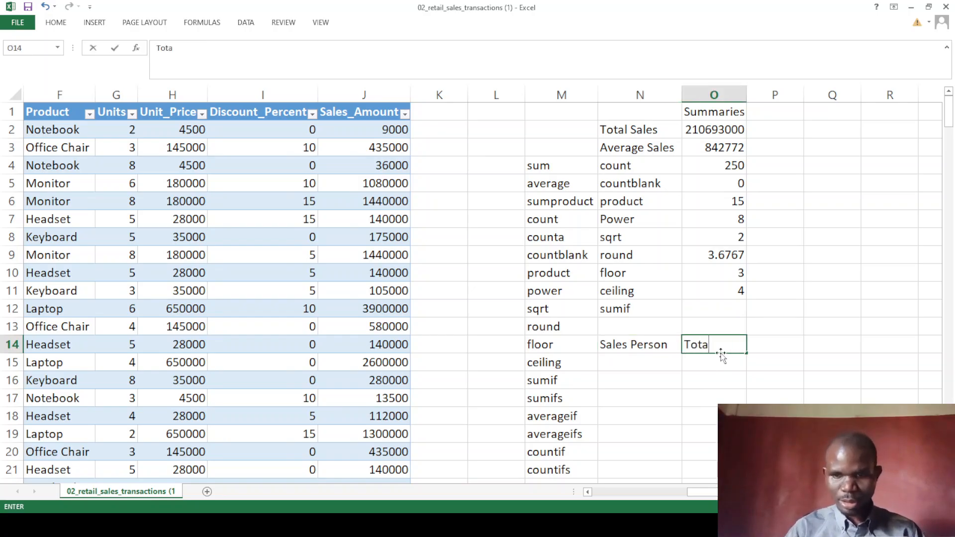
type("l Sales")
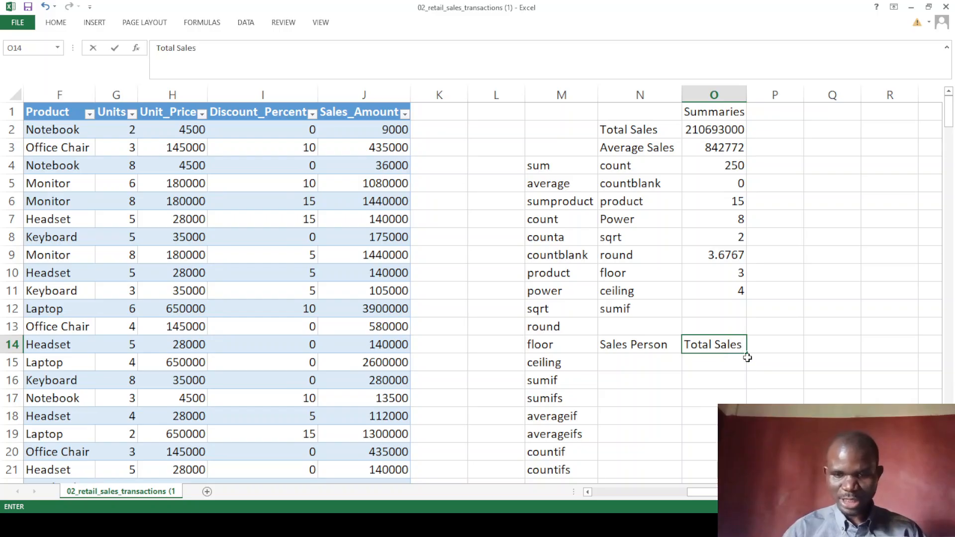
left_click(642, 358)
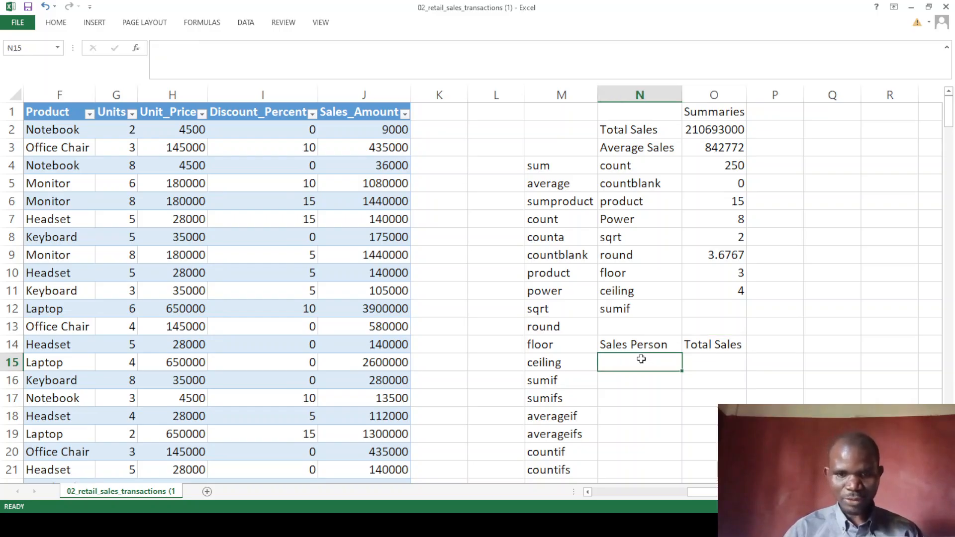
- Enter the first four distinct names from the Salesperson column in N15 through N18, under the Sales Person header
left_click_drag(714, 493, 678, 488)
type("Grace")
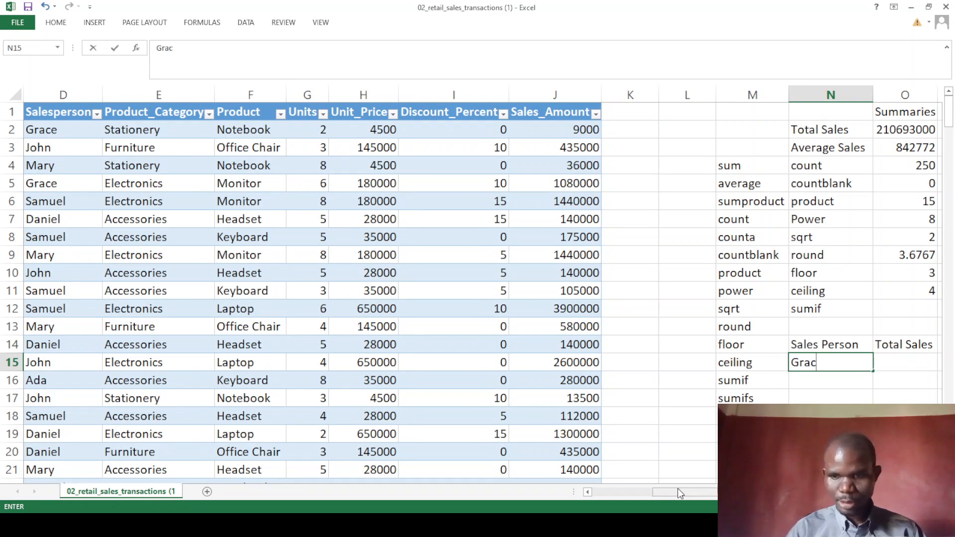
key("Return")
type("John")
key("Return")
type("MAr")
key("BackSpace")
key("BackSpace")
type("aru")
key("Return")
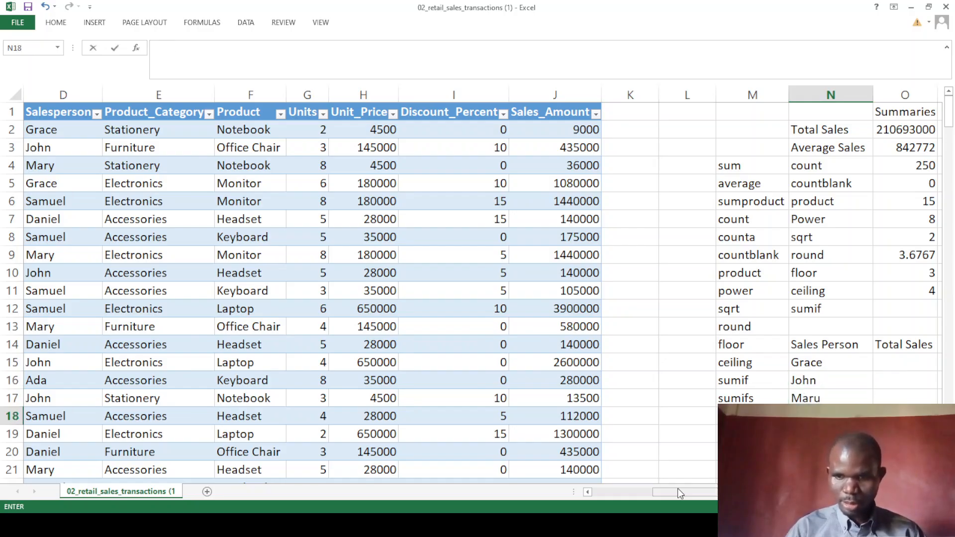
type("Samuel")
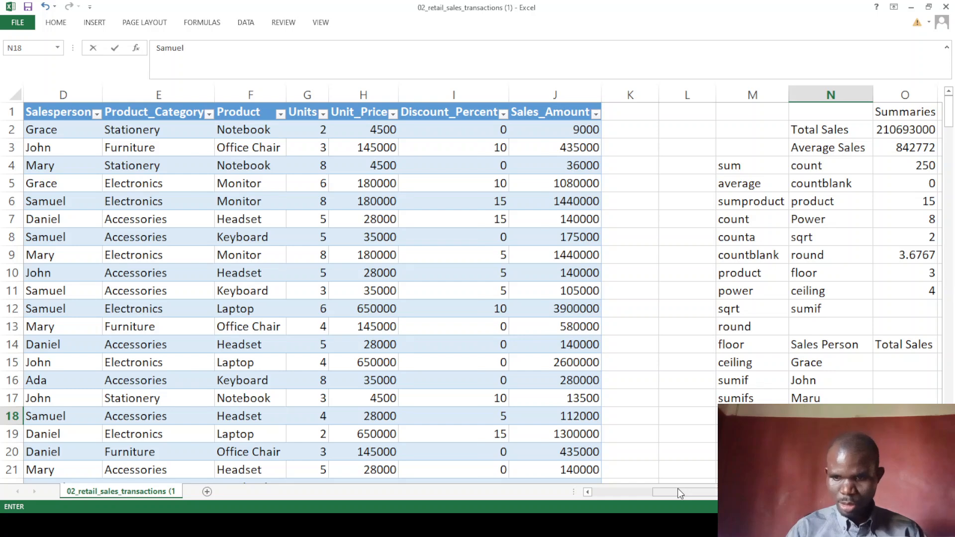
- Correct the spelling of the third salesperson's name in N17 to match the Salesperson column
key("Up")
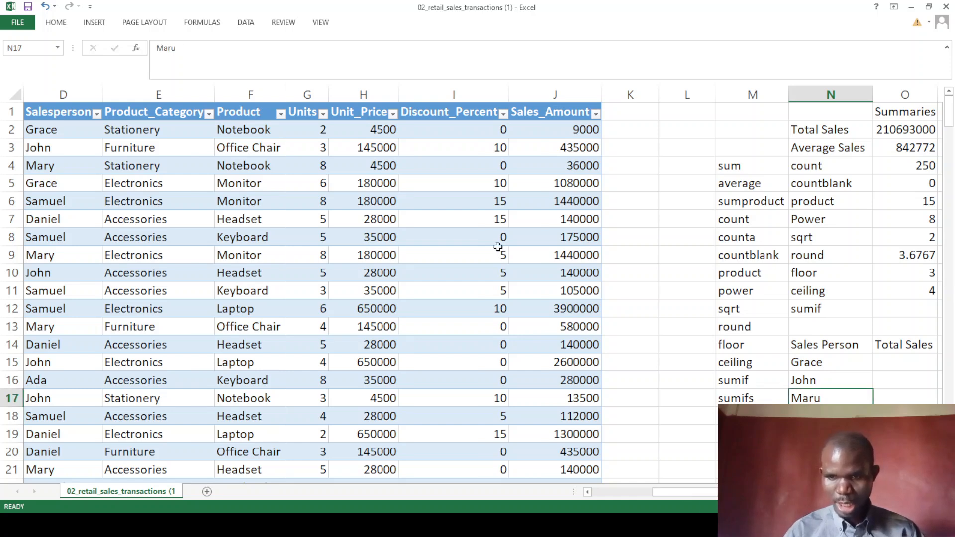
key("F2")
key("BackSpace")
type("y")
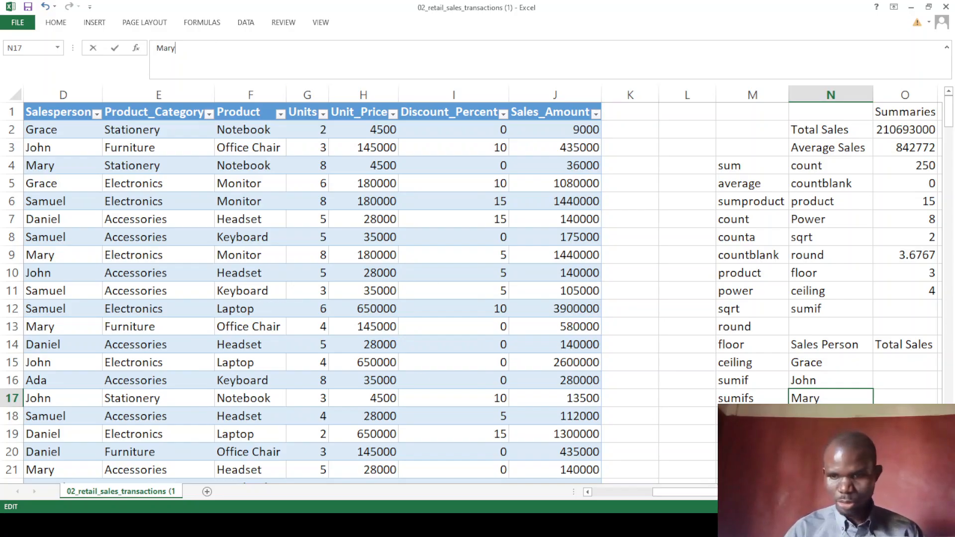
key("Return")
- Add the two remaining salesperson names from the table in N19 and N20
key("Return")
type("Daniel")
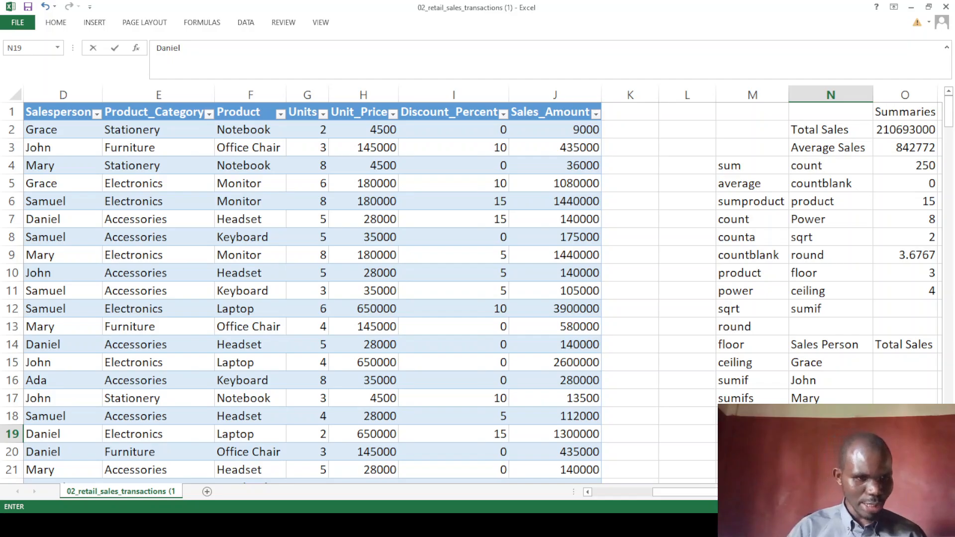
key("Return")
type("S")
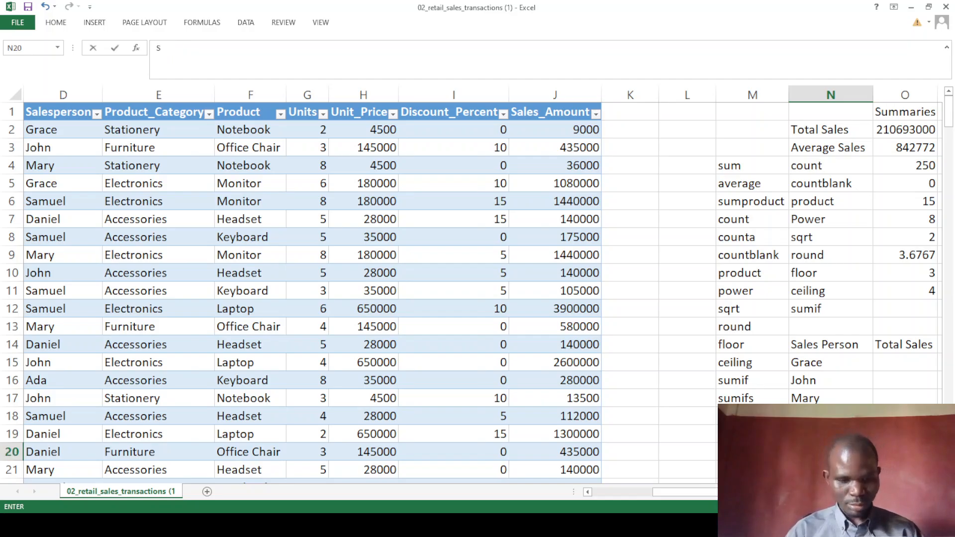
key("BackSpace")
type("Ada")
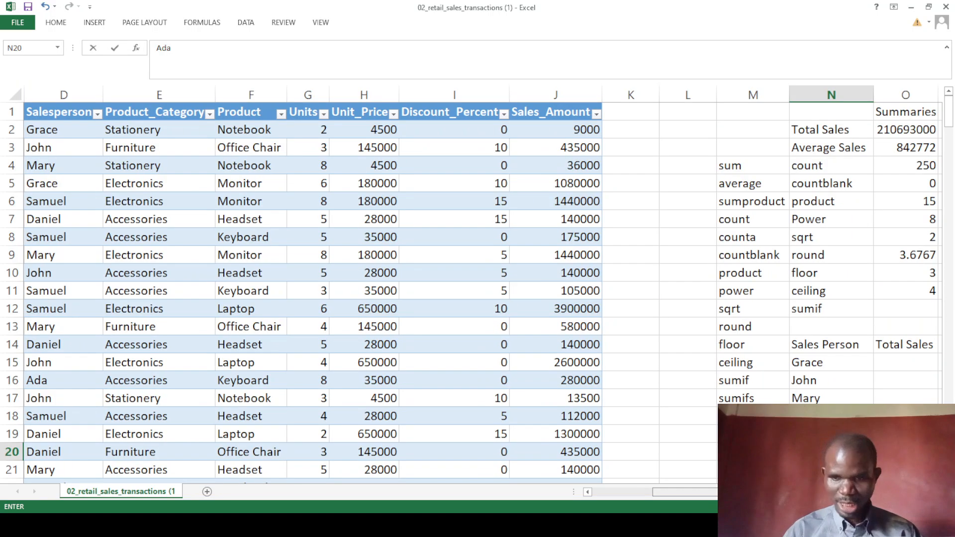
scroll(482, 291, "right", 2)
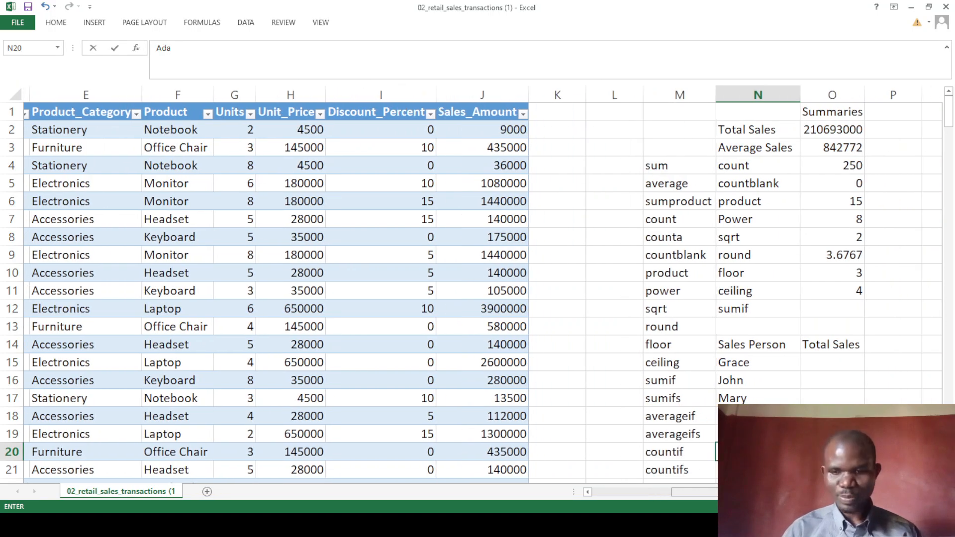
scroll(482, 292, "right", 1)
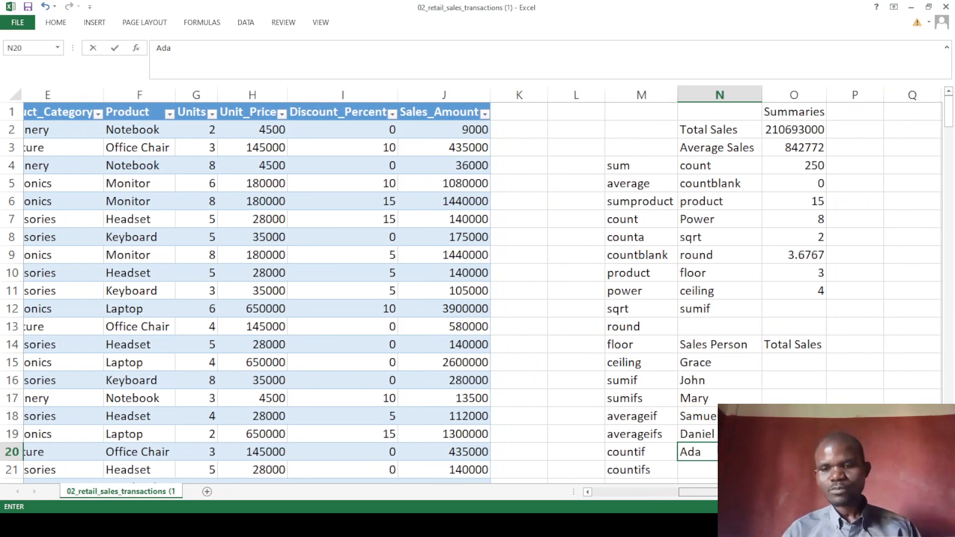
- Start a SUMIF formula in O15 with the table's whole Salesperson column as the range, removing the #Headers specifier from the reference
scroll(483, 293, "left", 1)
left_click(827, 364)
type("=")
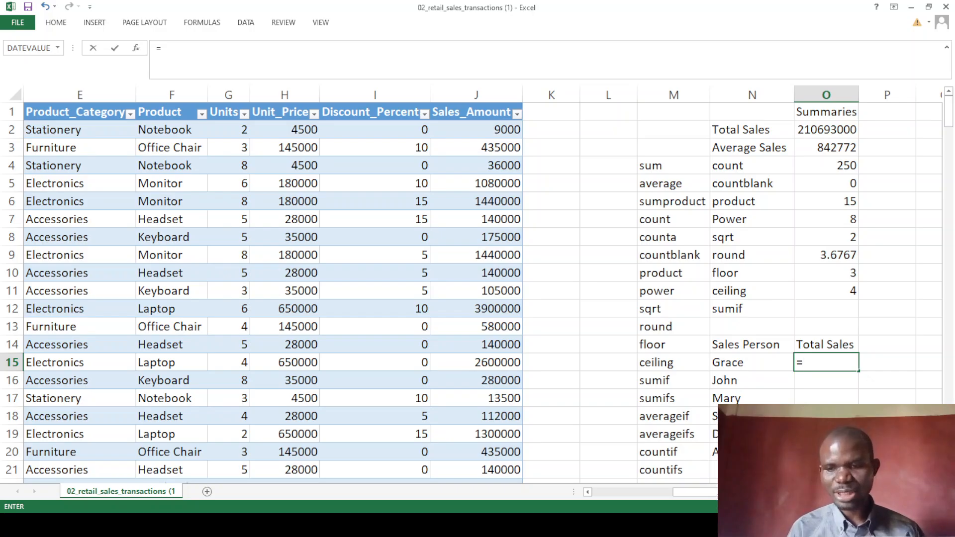
type("sumif")
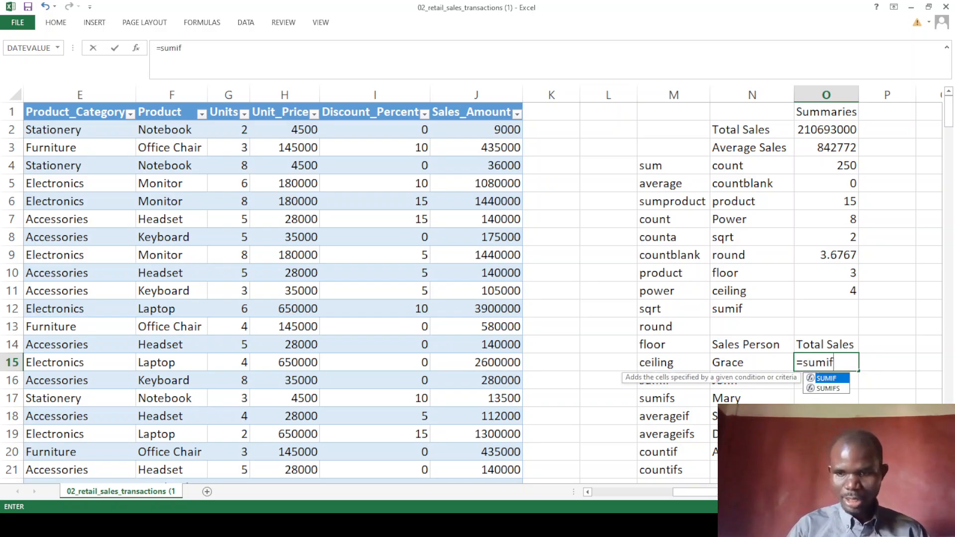
type("(")
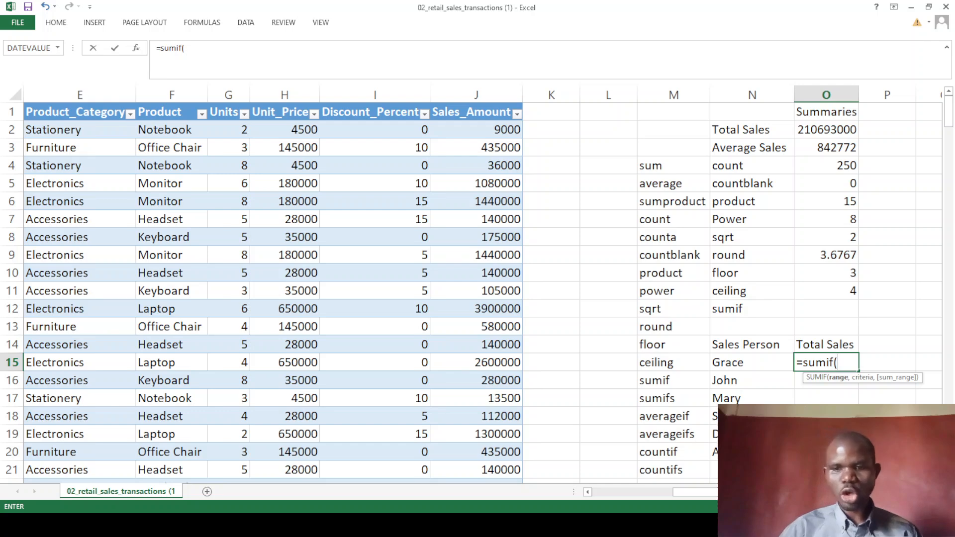
left_click_drag(751, 492, 692, 491)
left_click(201, 110)
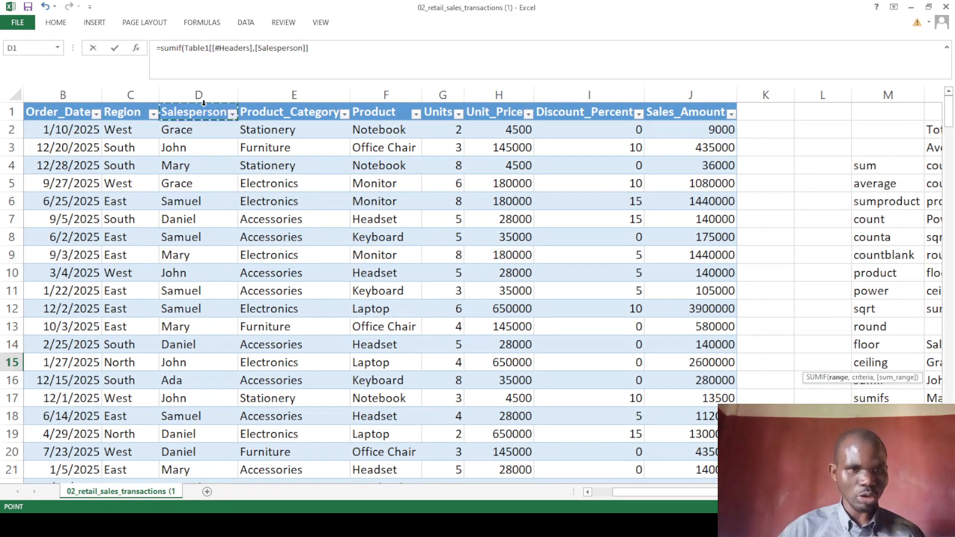
left_click_drag(255, 48, 211, 48)
key("BackSpace")
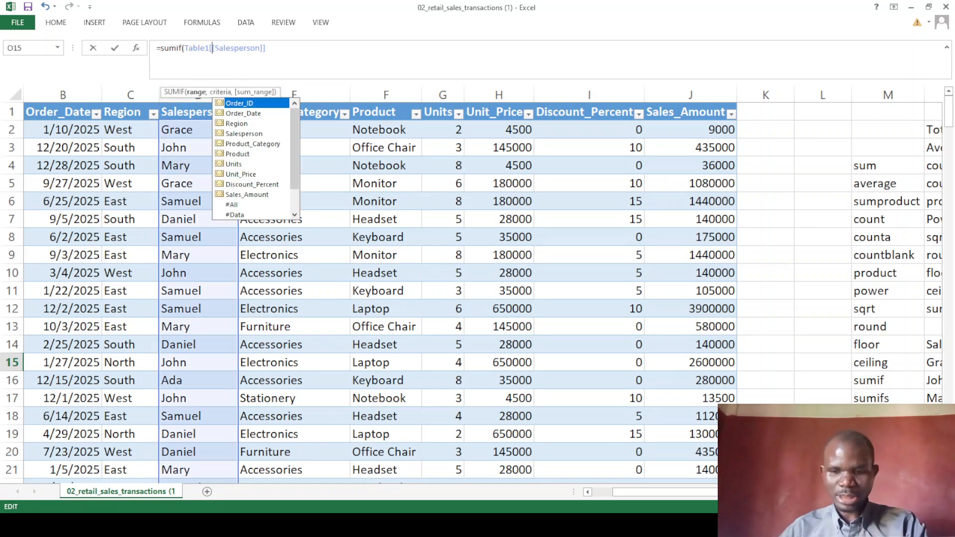
left_click(266, 48)
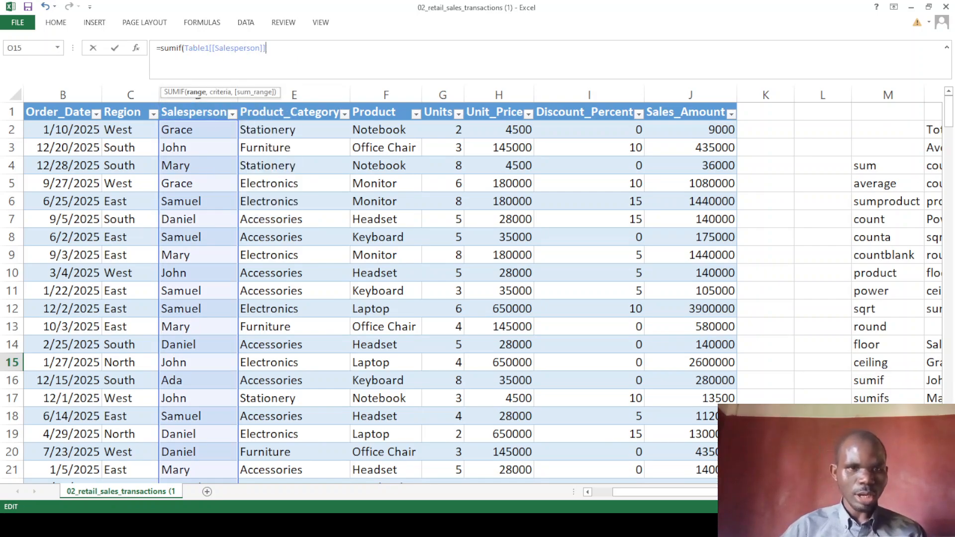
- Complete the O15 SUMIF with the first salesperson's name as quoted text criterion and the Sales_Amount column, without #Headers, as sum range
type(",\"G")
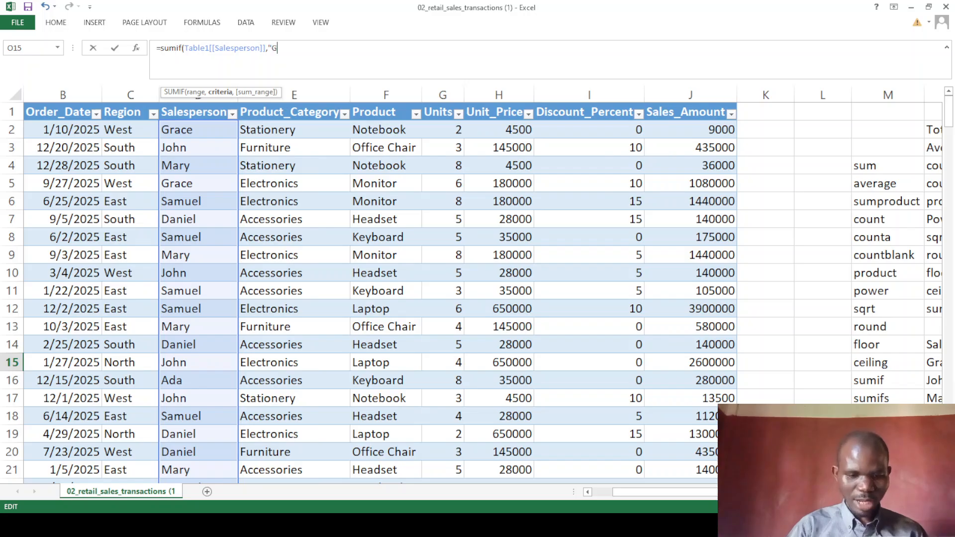
type("race\"")
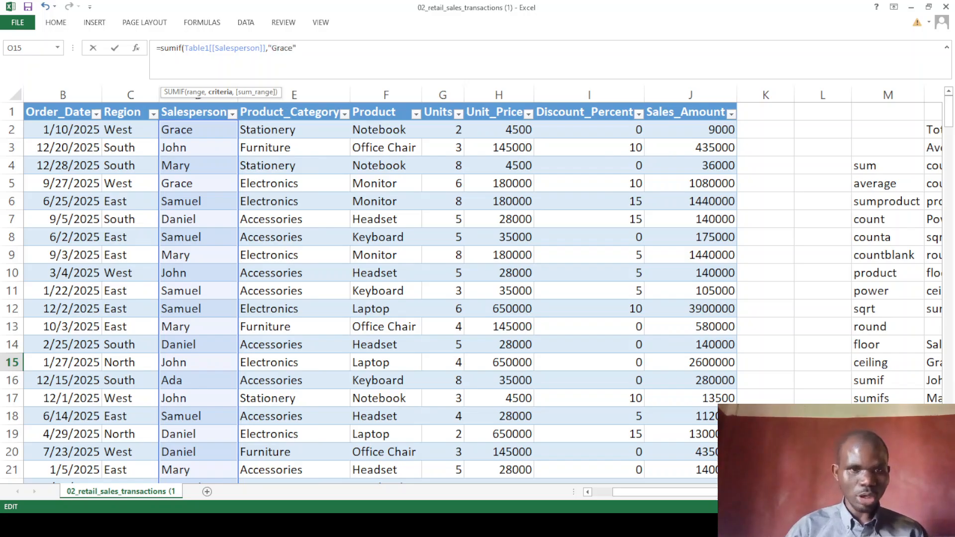
type(",")
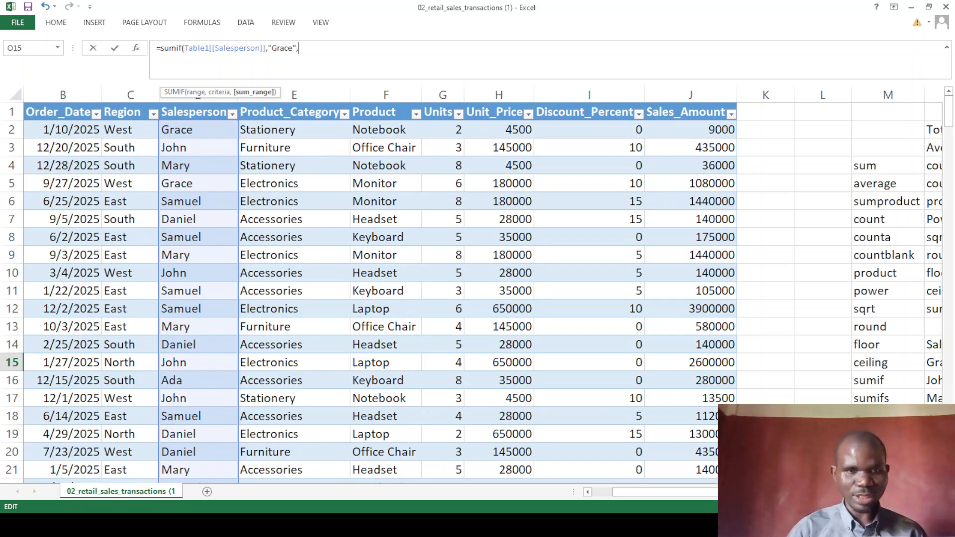
left_click(671, 116)
left_click(367, 48)
key("BackSpace")
key("BackSpace")
key("BackSpace")
key("BackSpace")
key("BackSpace")
key("BackSpace")
key("BackSpace")
key("BackSpace")
key("BackSpace")
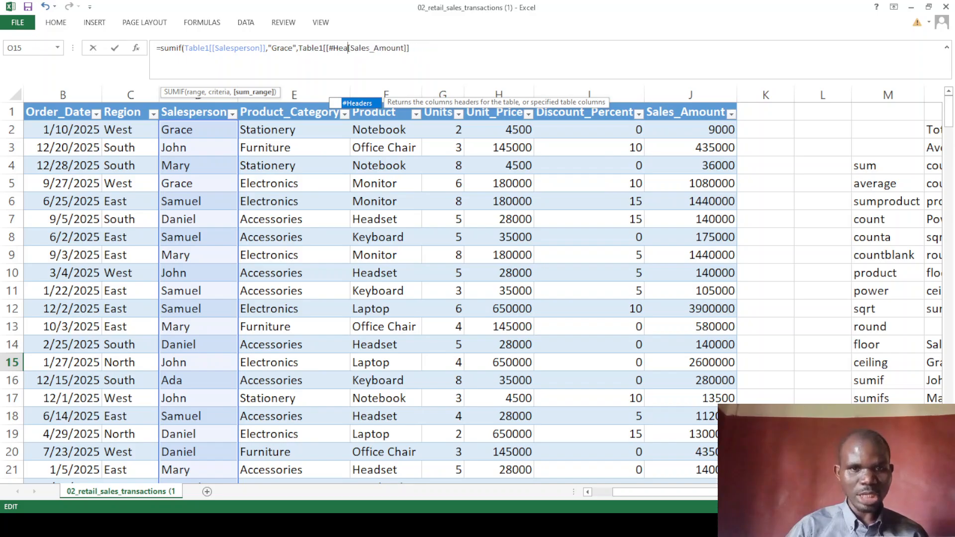
key("BackSpace")
key("BackSpace")
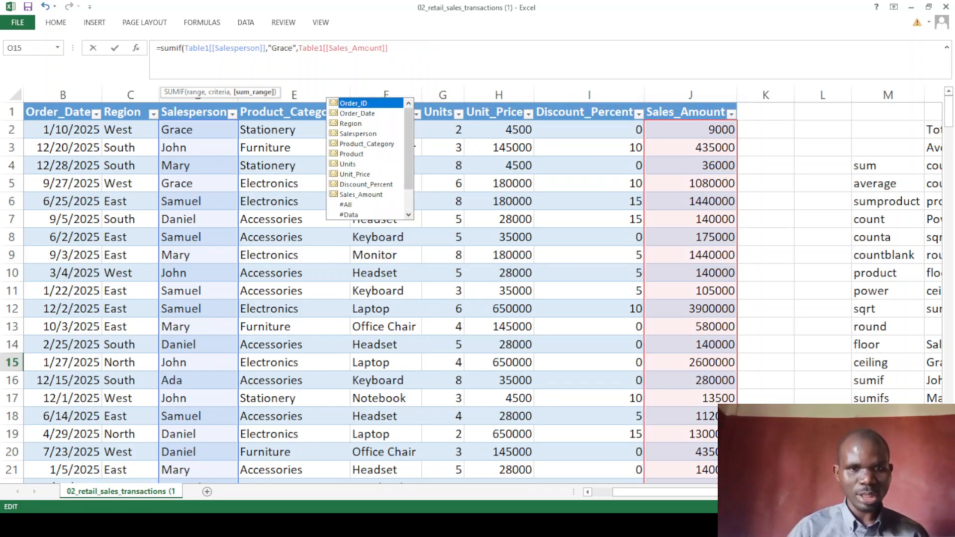
left_click(449, 44)
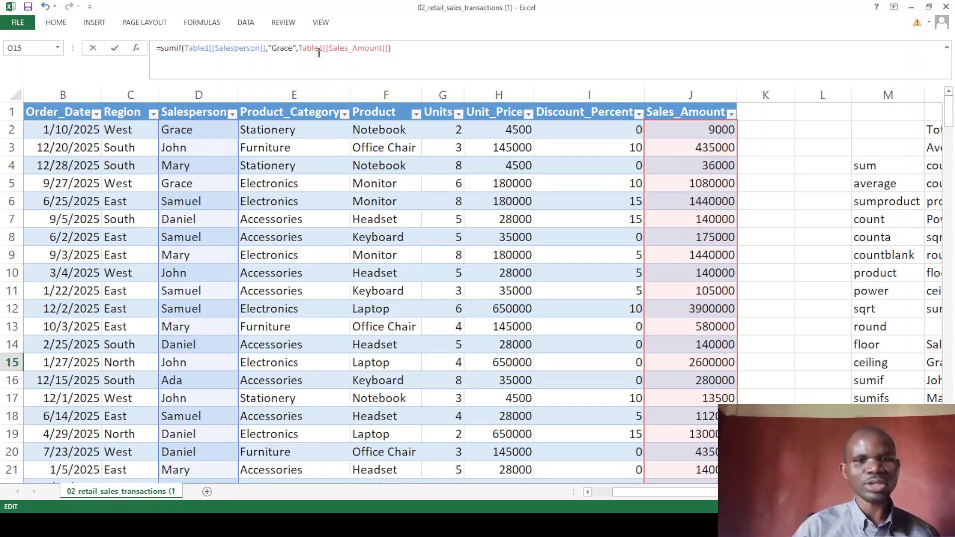
key("Return")
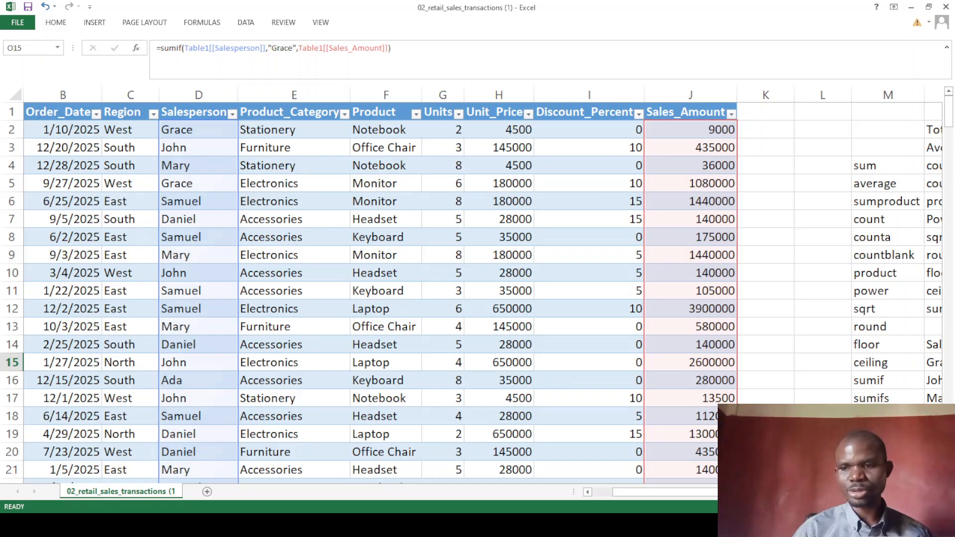
- Begin a SUMIF formula in O16 using Table1's Salesperson column as the range, without the #Headers specifier
left_click_drag(707, 492, 742, 492)
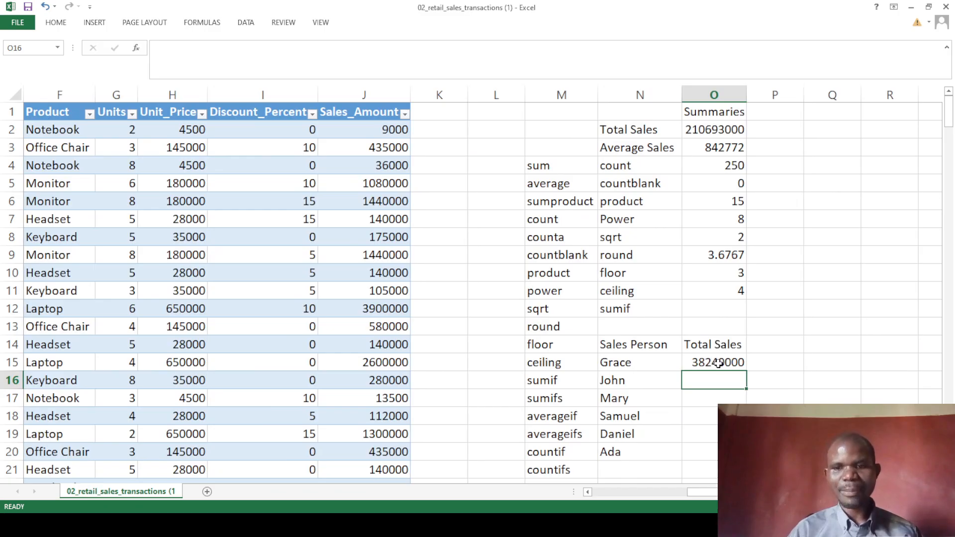
type("=sumi")
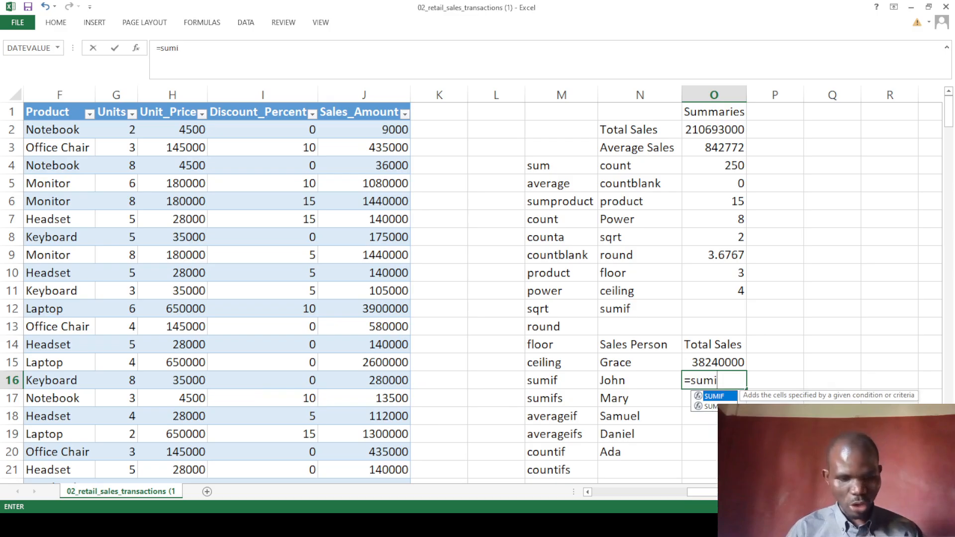
key("Tab")
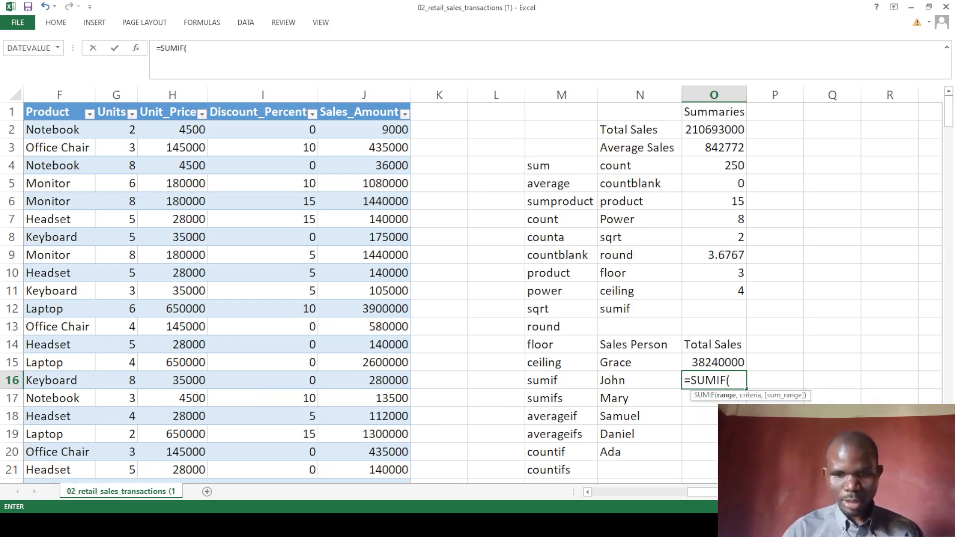
left_click_drag(703, 493, 648, 494)
left_click(99, 112)
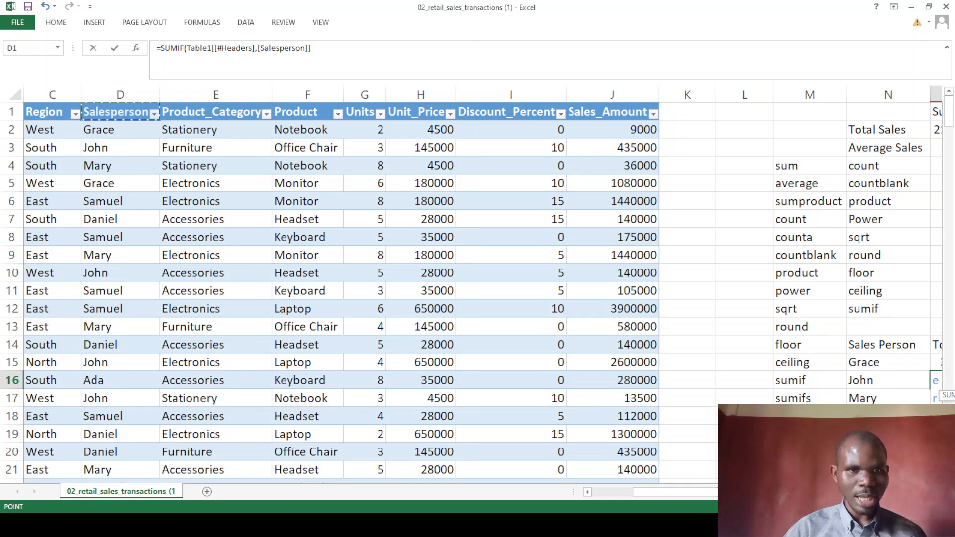
left_click_drag(258, 48, 218, 50)
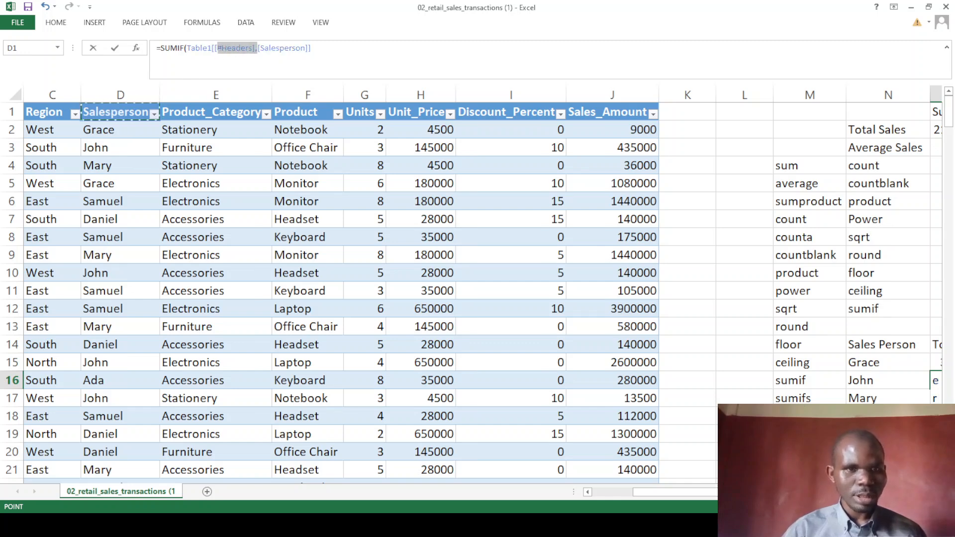
key("BackSpace")
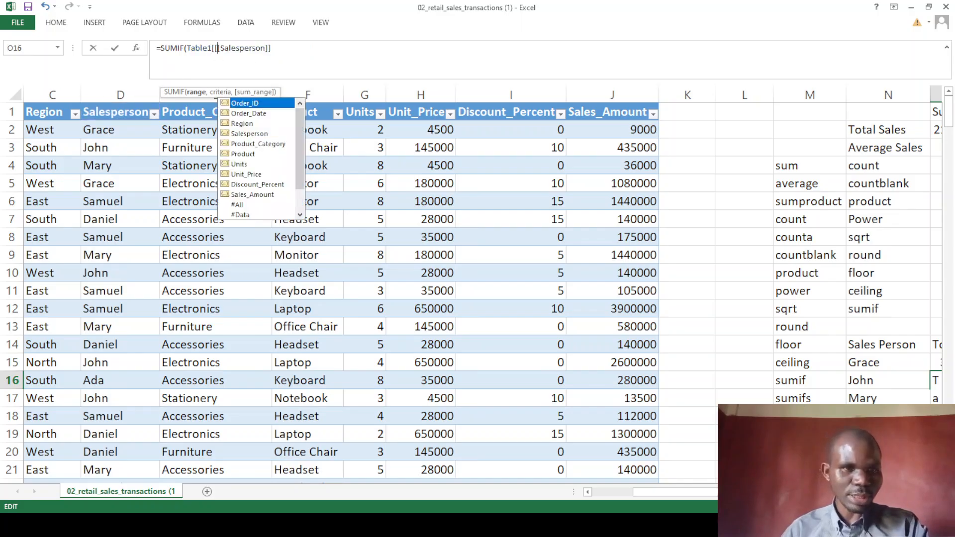
key("BackSpace")
key("Escape")
type(",")
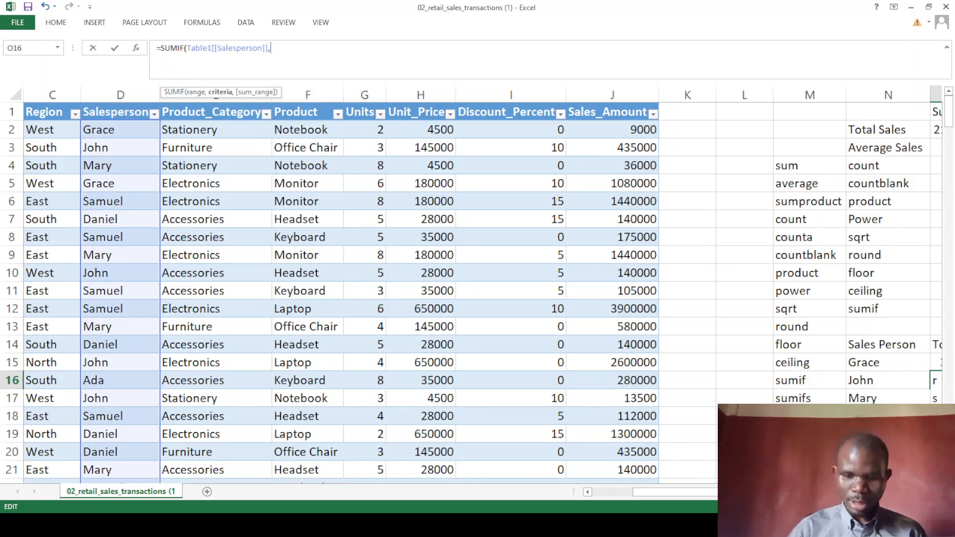
- Finish the O16 SUMIF with cell N16 as the criterion and the Sales_Amount column, without #Headers, as the sum range
left_click(868, 382)
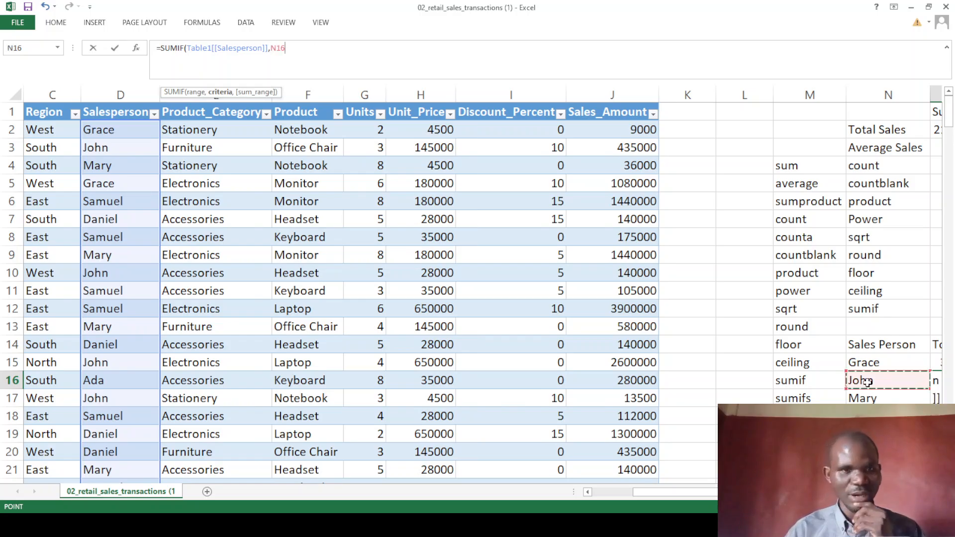
type(",")
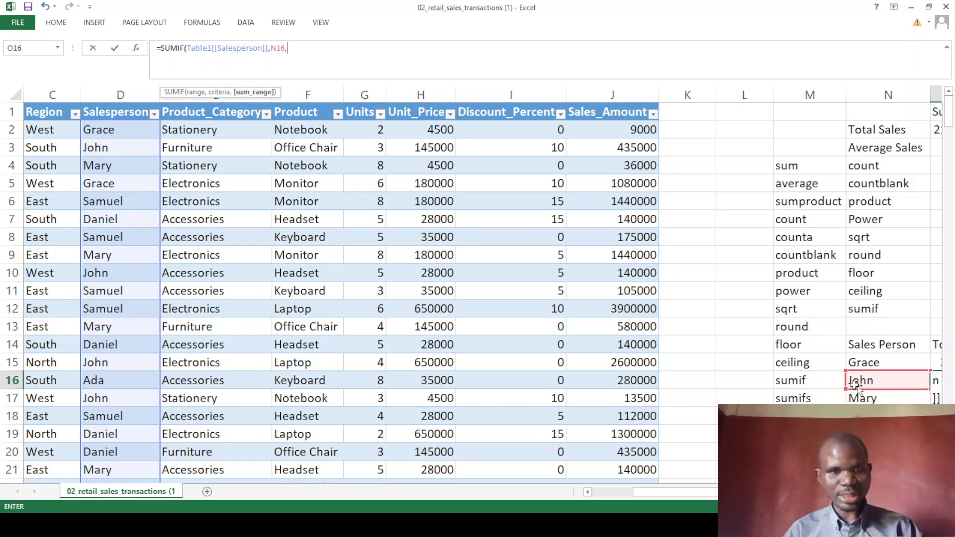
left_click(609, 112)
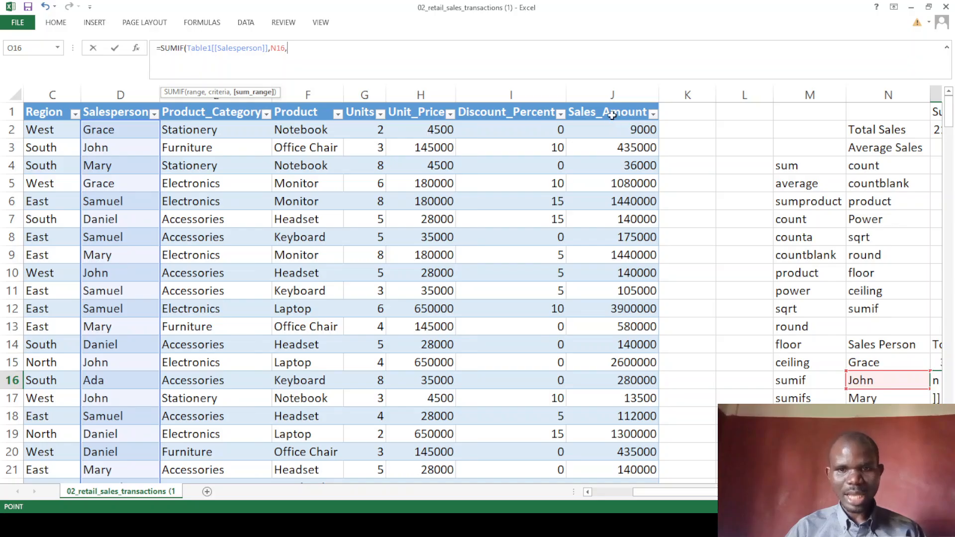
left_click(357, 48)
key("BackSpace")
key("BackSpace")
key("BackSpace")
key("BackSpace")
key("BackSpace")
key("BackSpace")
key("BackSpace")
key("BackSpace")
key("BackSpace")
key("BackSpace")
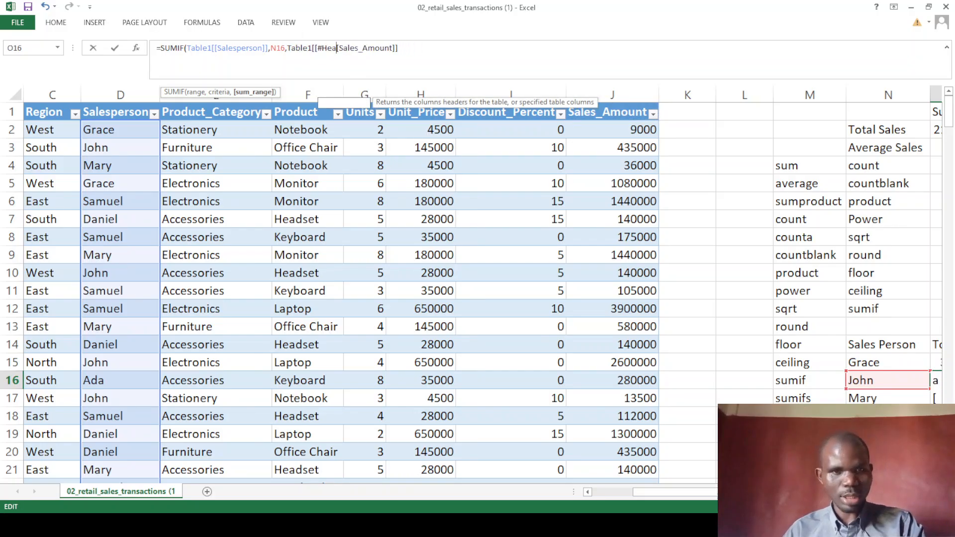
key("BackSpace")
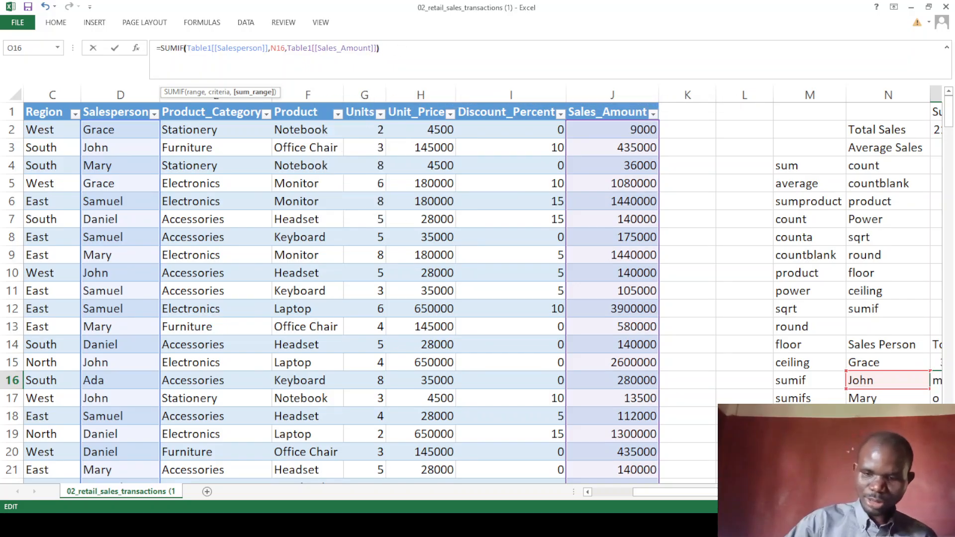
key("Return")
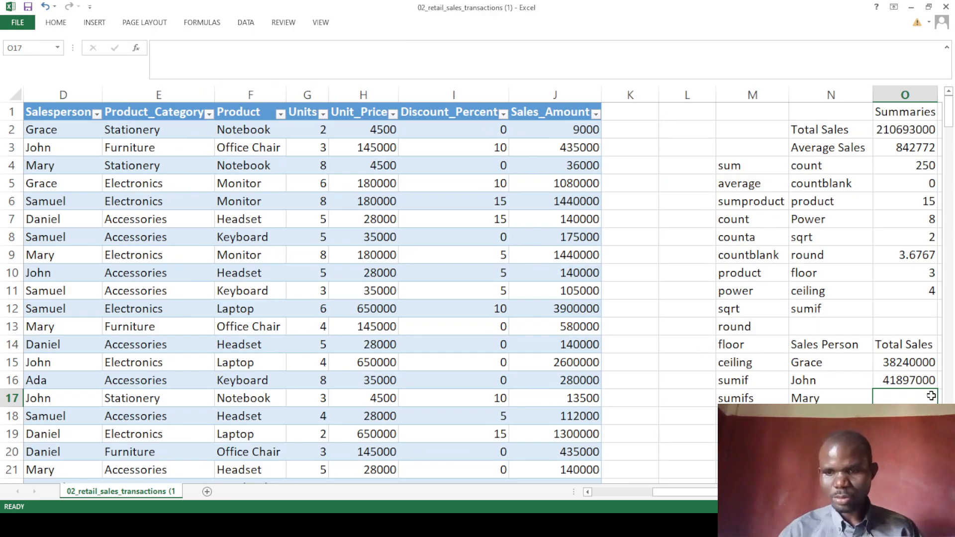
- Fill the SUMIF formula from O16 down through O19
left_click(918, 380)
left_click_drag(937, 388, 937, 434)
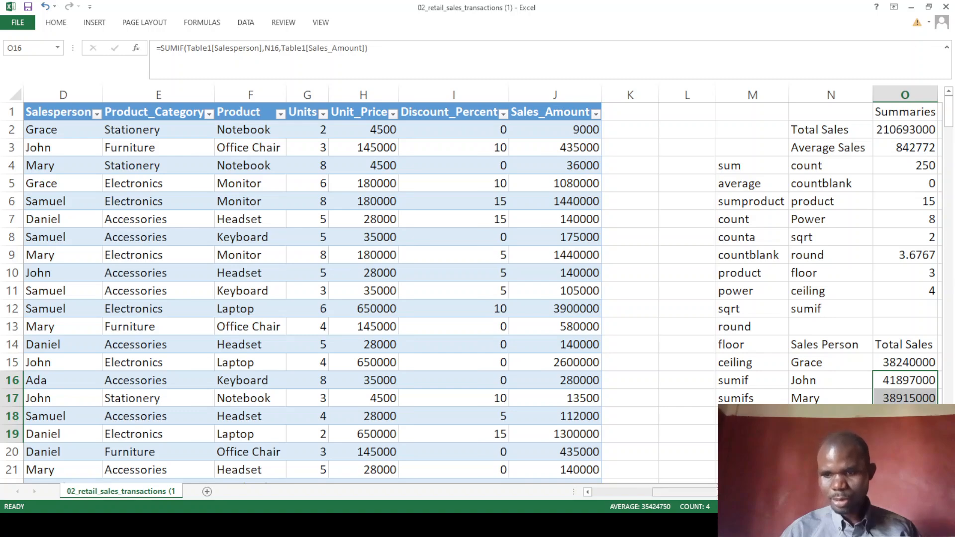
scroll(478, 288, "right", 2)
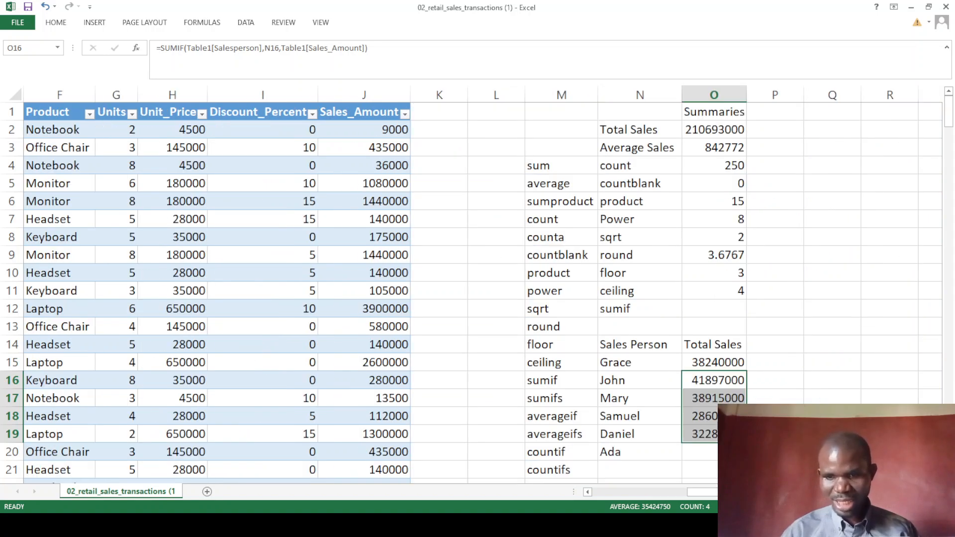
scroll(722, 348, "down", 2)
left_click(707, 348)
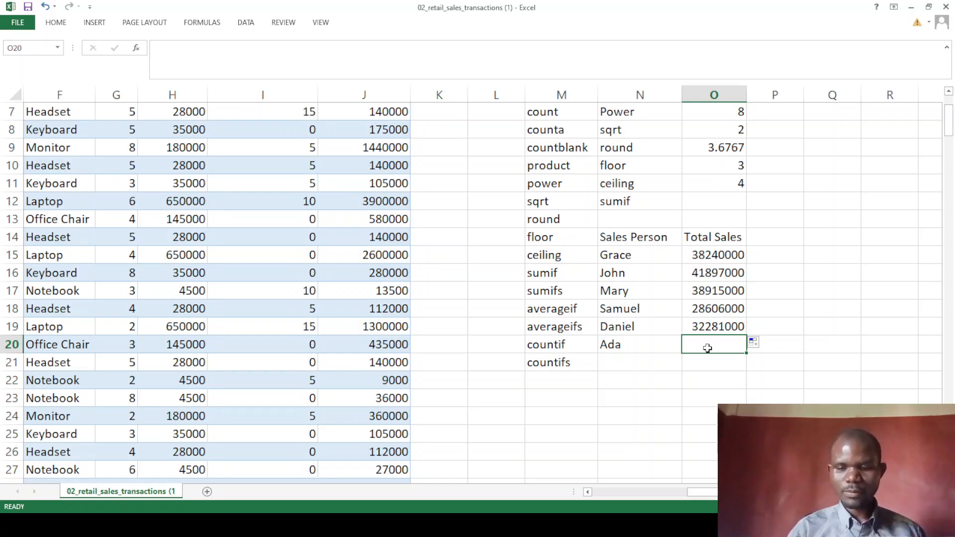
type("=sumif")
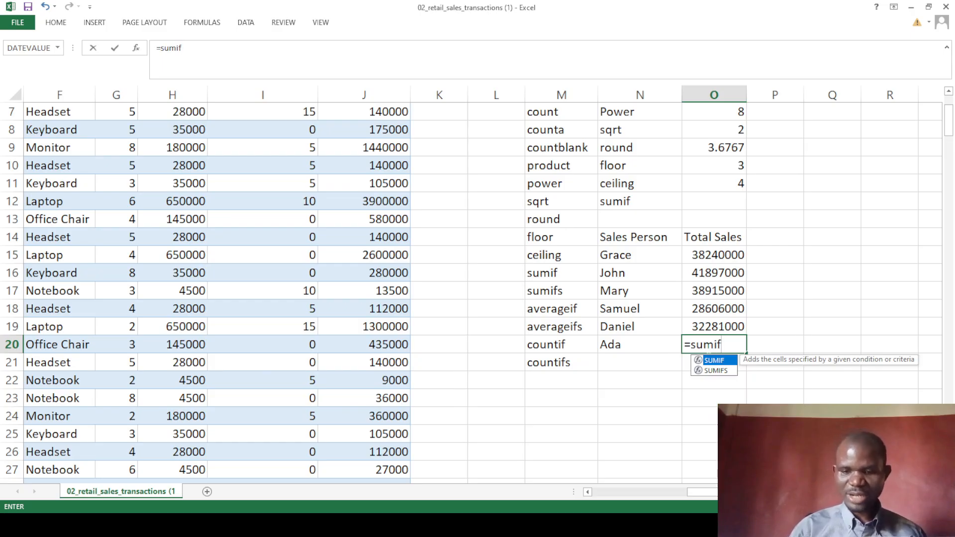
key("BackSpace")
key("BackSpace")
key("BackSpace")
key("BackSpace")
key("BackSpace")
key("BackSpace")
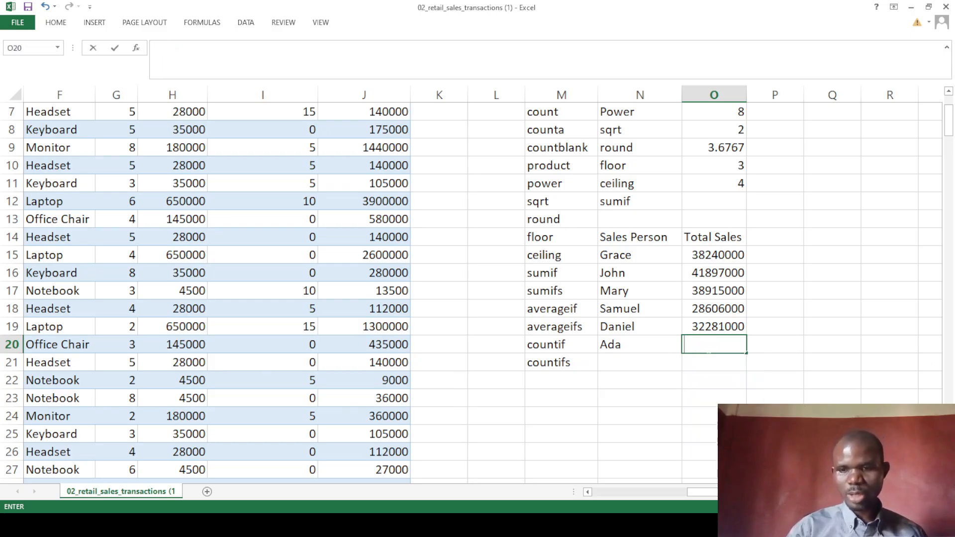
- Extend the SUMIF formula from O19 down to O20 for the last salesperson
left_click(738, 328)
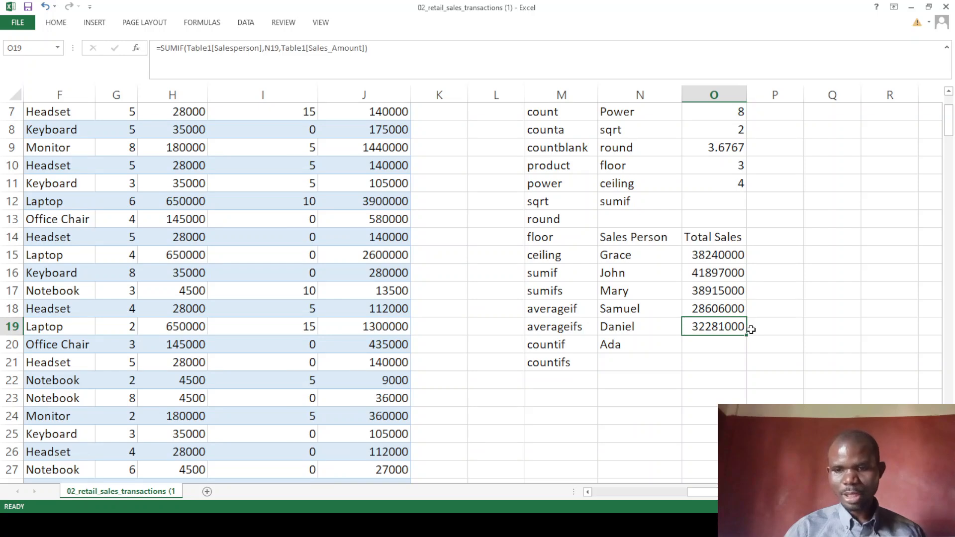
left_click_drag(747, 336, 747, 349)
left_click(793, 326)
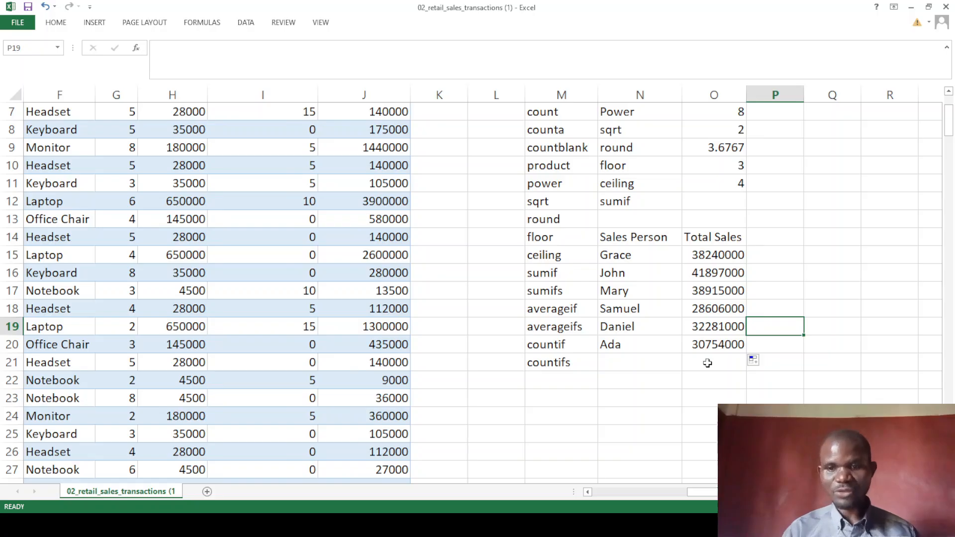
scroll(796, 317, "down", 1)
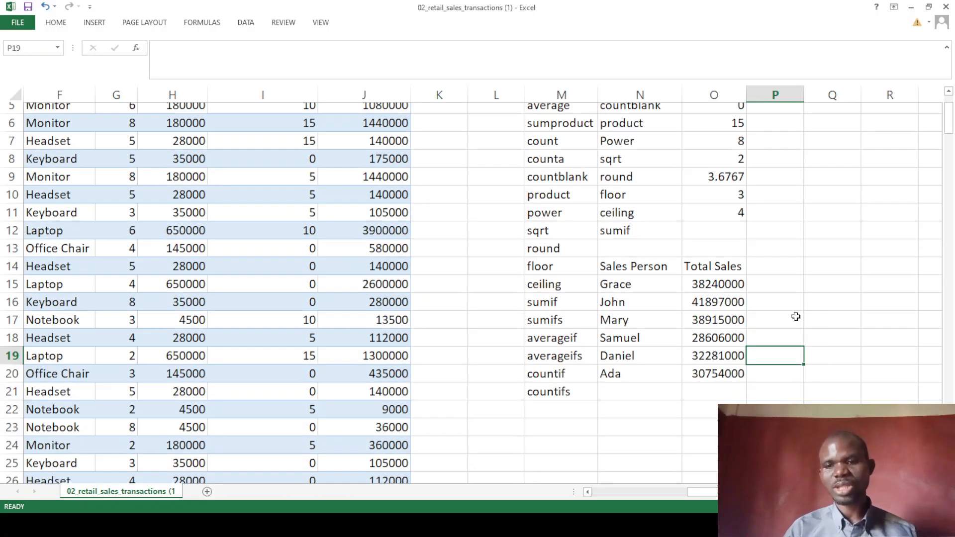
scroll(796, 316, "up", 1)
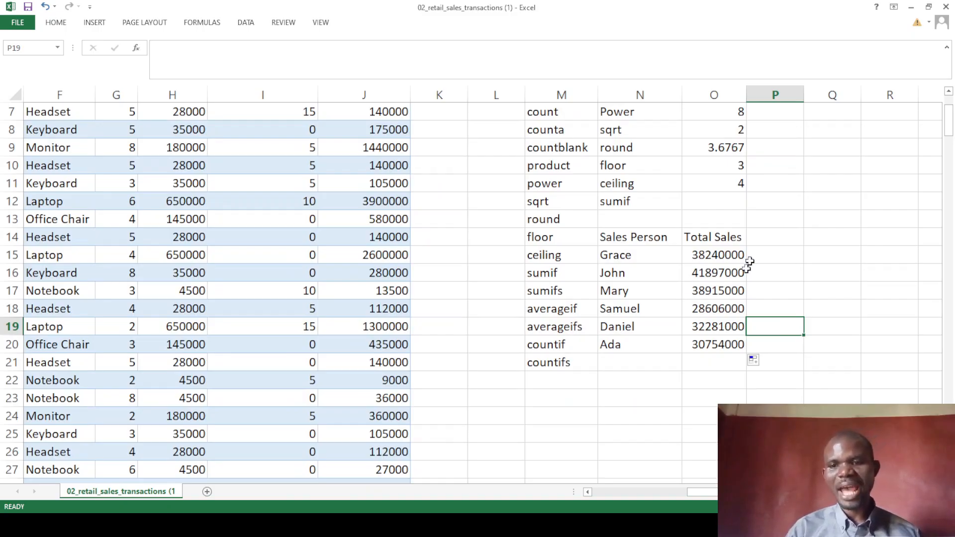
left_click(784, 241)
type("Average")
key("BackSpace")
key("BackSpace")
key("BackSpace")
key("BackSpace")
key("BackSpace")
key("BackSpace")
key("BackSpace")
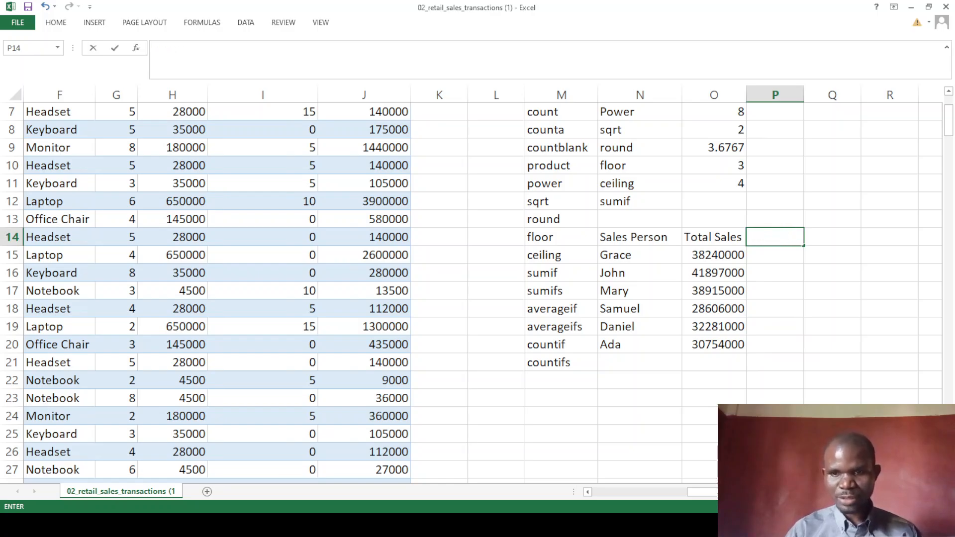
type("Sales")
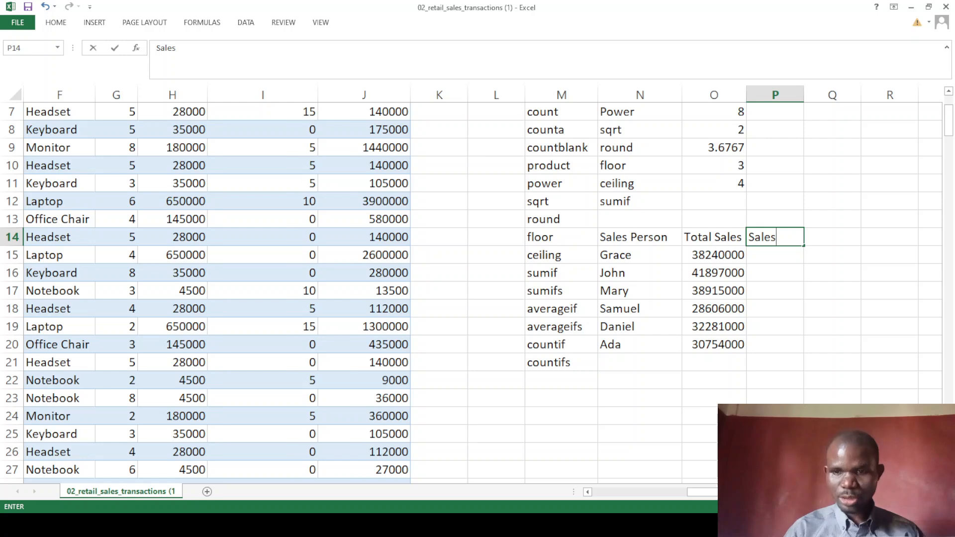
key("BackSpace")
key("BackSpace")
key("BackSpace")
key("BackSpace")
key("BackSpace")
- Enter the header "Total Product Sales" in cell P14
type("T")
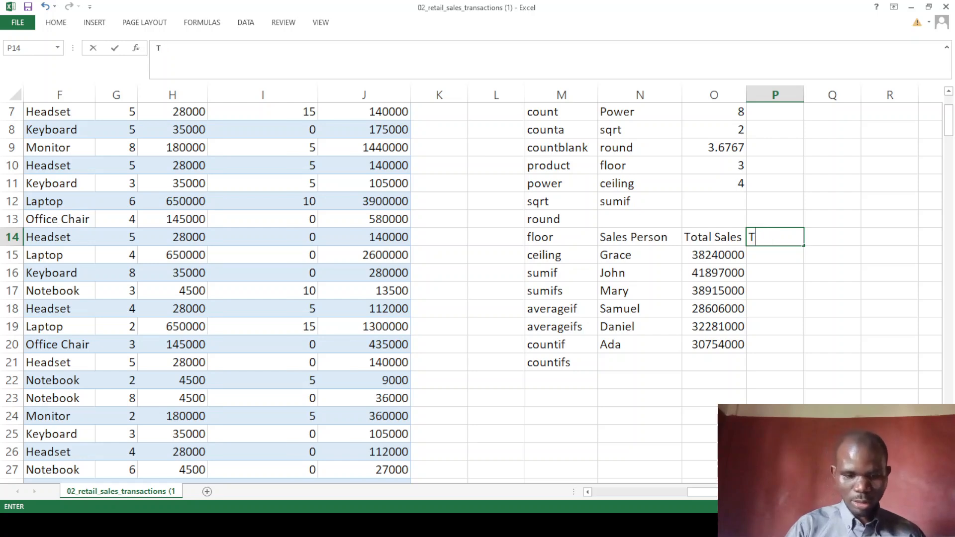
type("otal Produc")
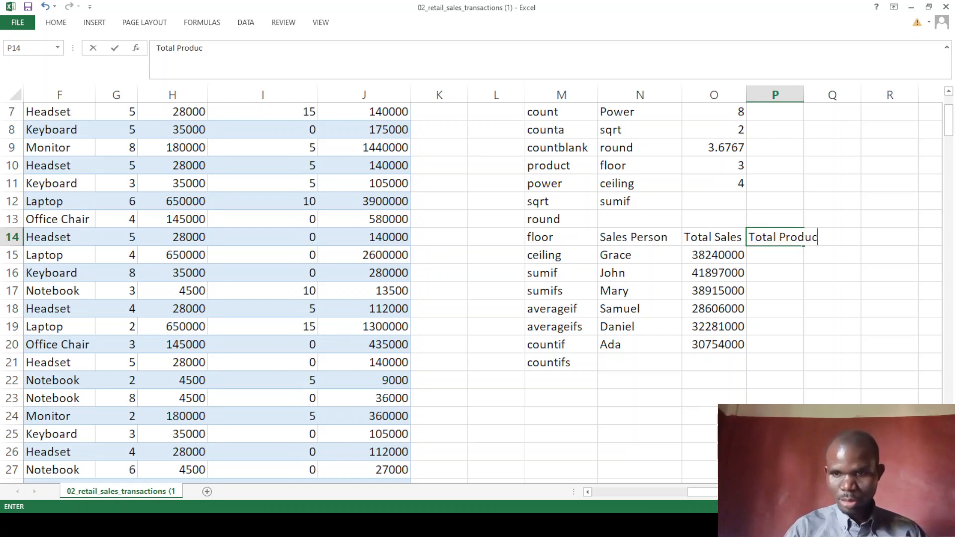
type("t Sales")
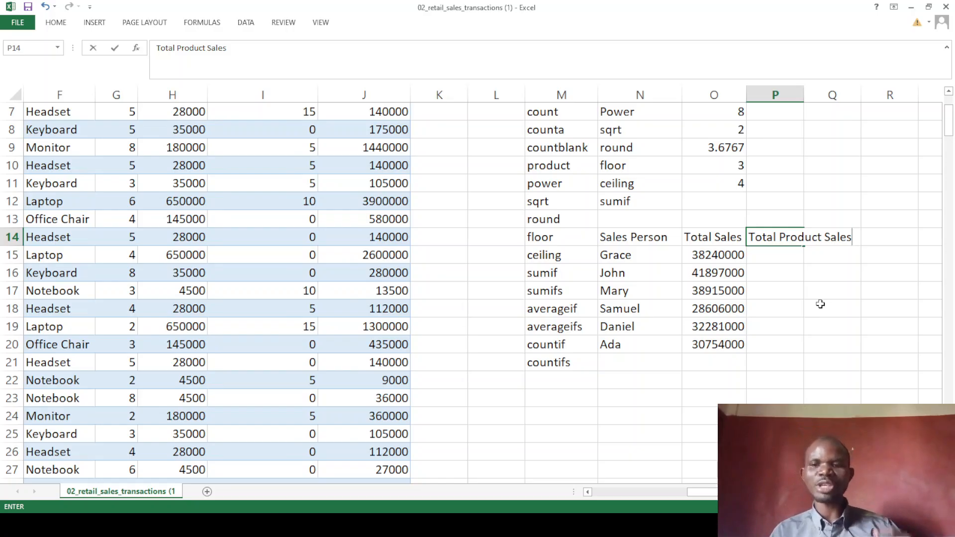
left_click(778, 256)
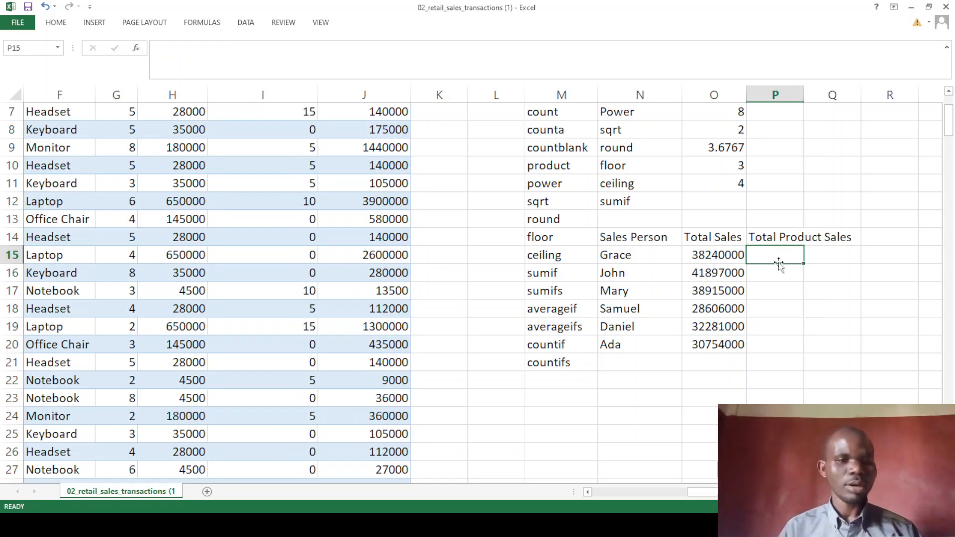
left_click_drag(701, 492, 639, 497)
scroll(393, 358, "up", 2)
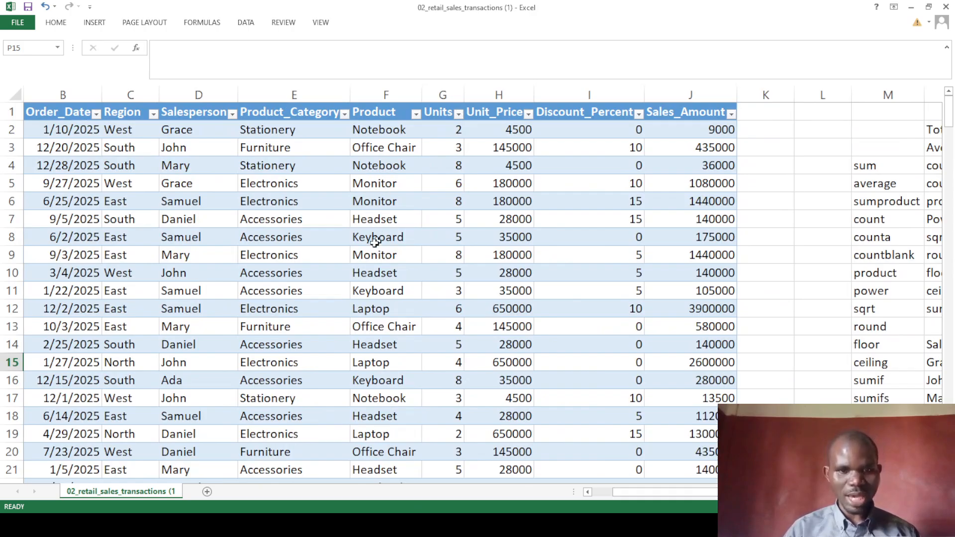
left_click_drag(655, 494, 707, 500)
left_click_drag(753, 492, 746, 492)
type("=")
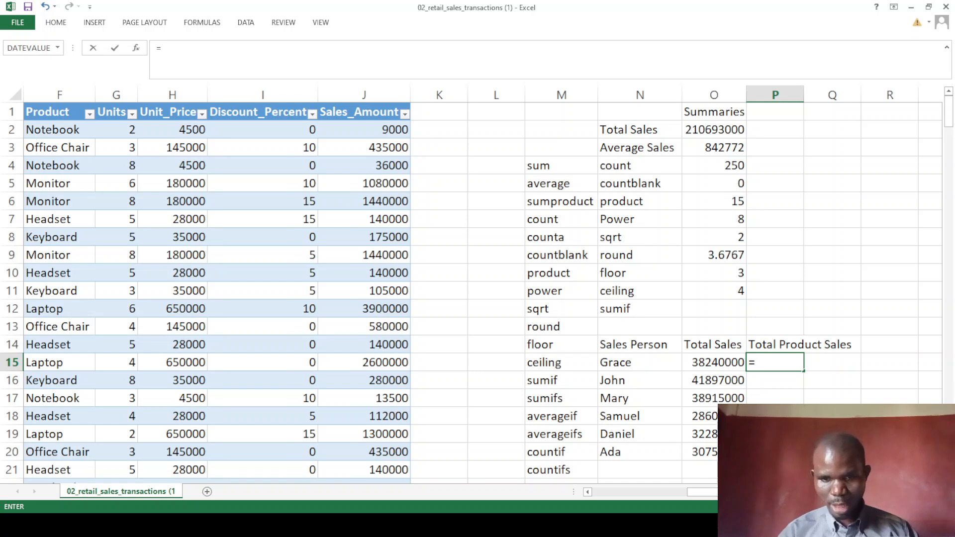
key("BackSpace")
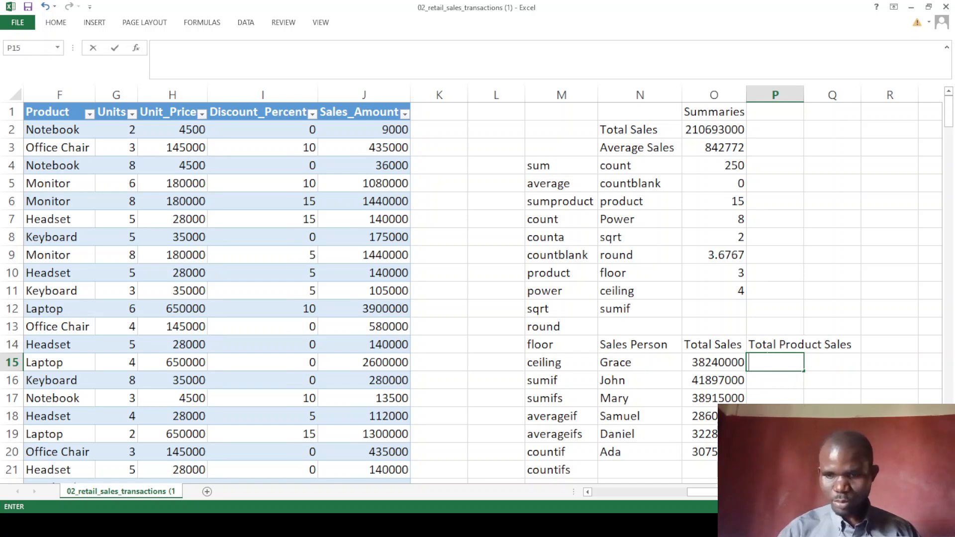
- Replace the header in cell P14 with "Product"
left_click(772, 343)
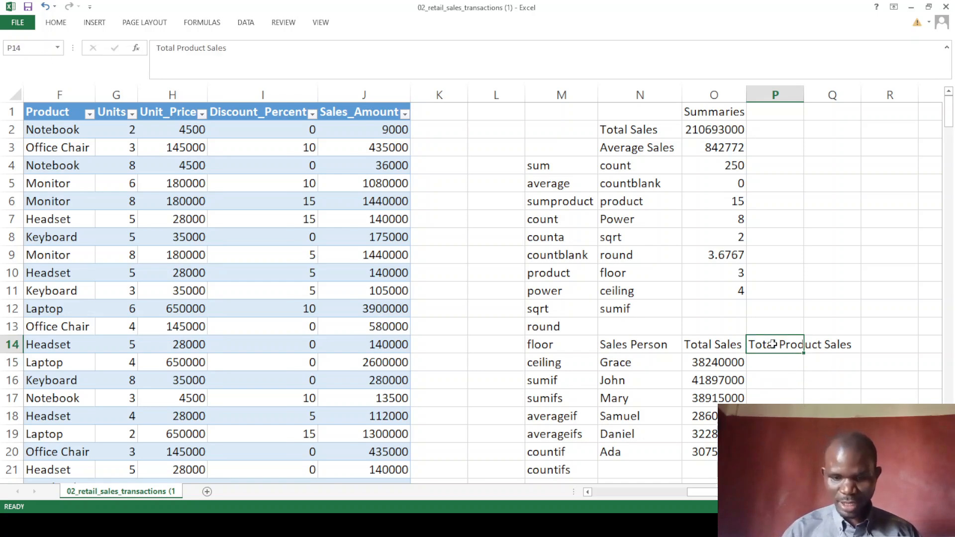
type("Product")
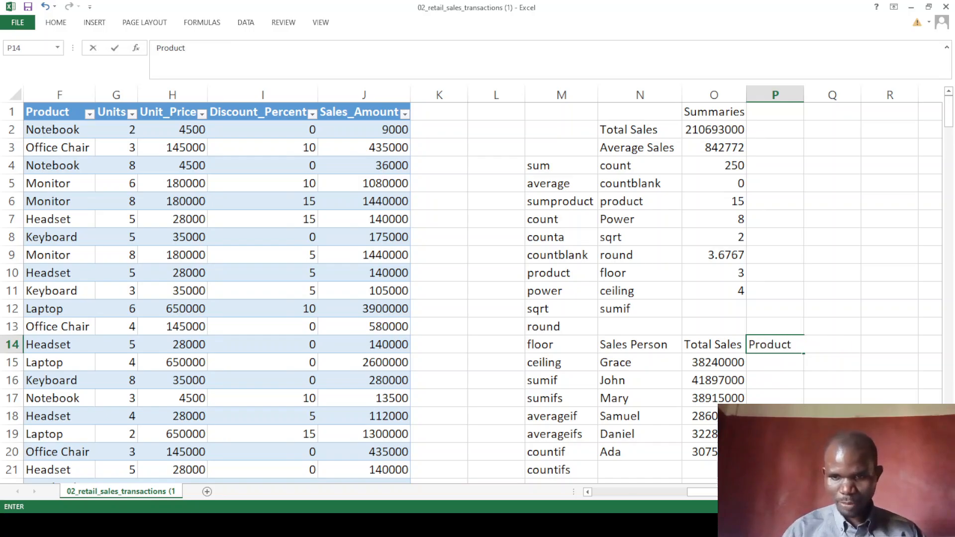
left_click(773, 363)
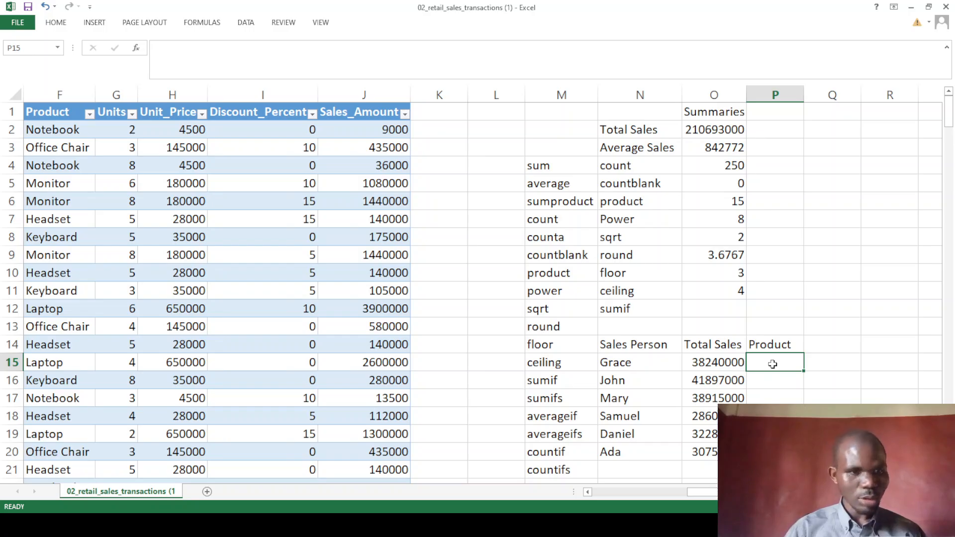
- List the products Notebook, Monitor, Office Chair, Headset and Laptop in cells P15 through P19
type("Notebook")
key("Return")
type("Monitor")
key("Return")
type("Office Chai")
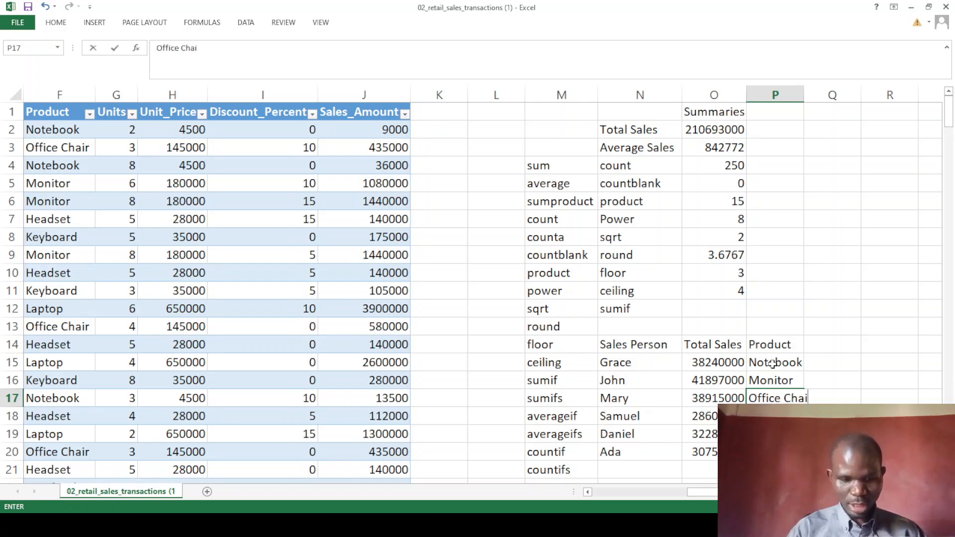
type("r")
key("Return")
type("Headset")
key("ctrl+Return")
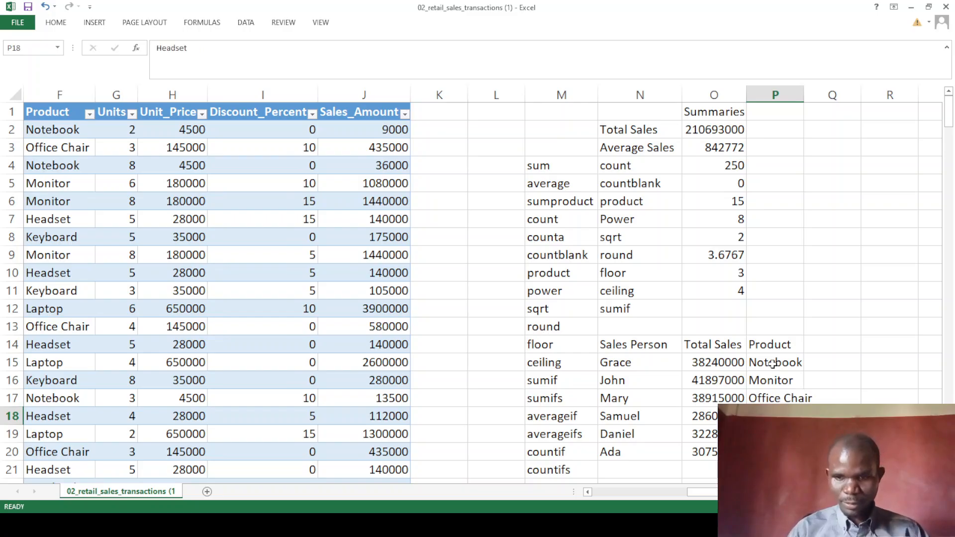
key("Return")
type("Laptop")
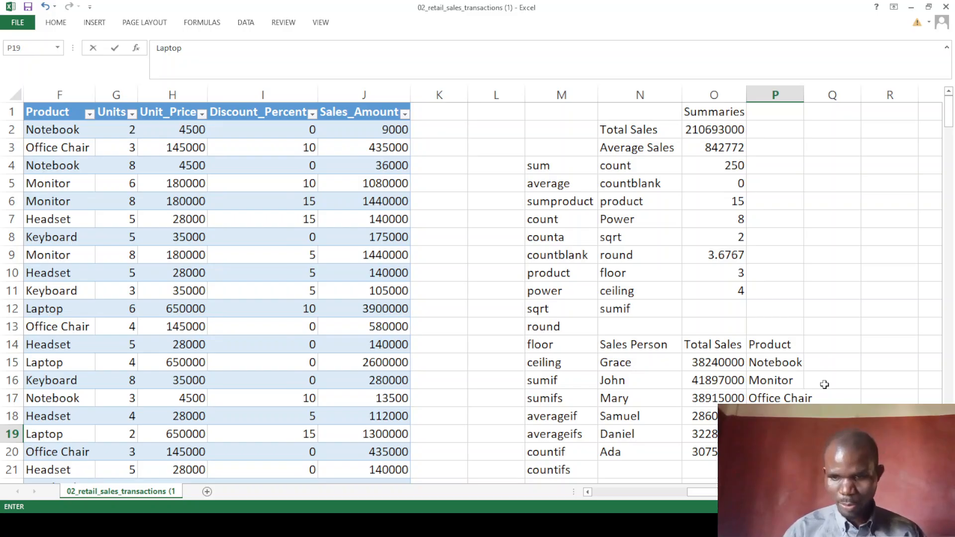
key("Return")
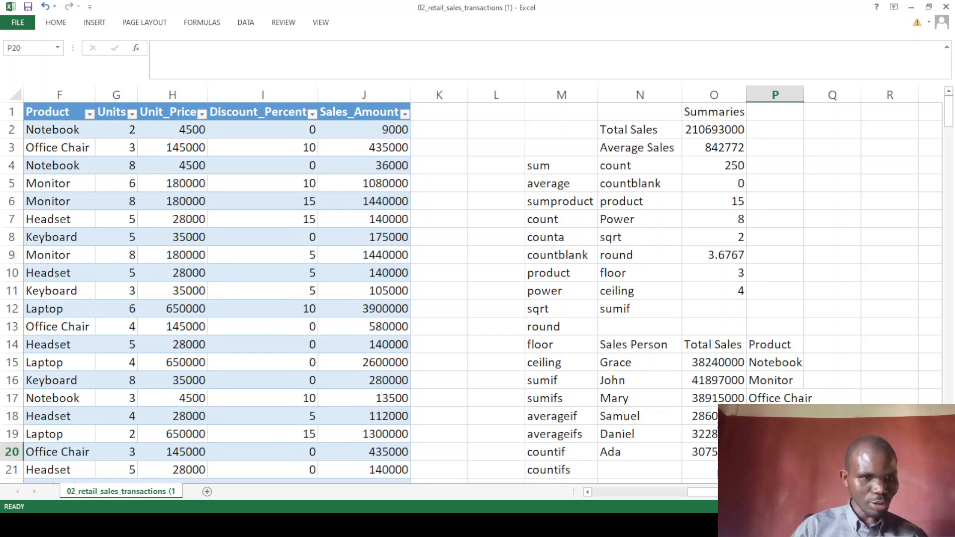
- Enter the header "Total Sales By Product" in Q14 and autofit the widths of columns Q and P
scroll(470, 293, "down", 4)
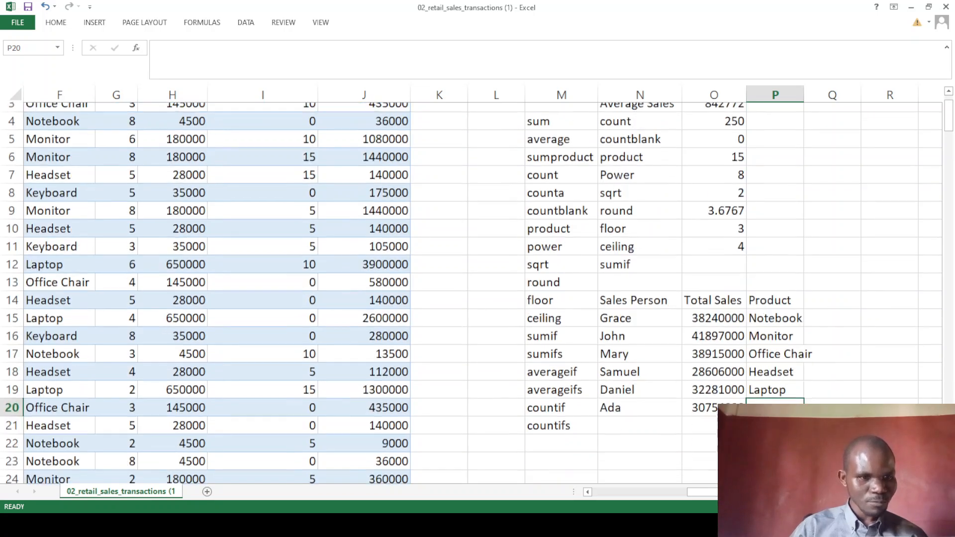
scroll(821, 369, "down", 2)
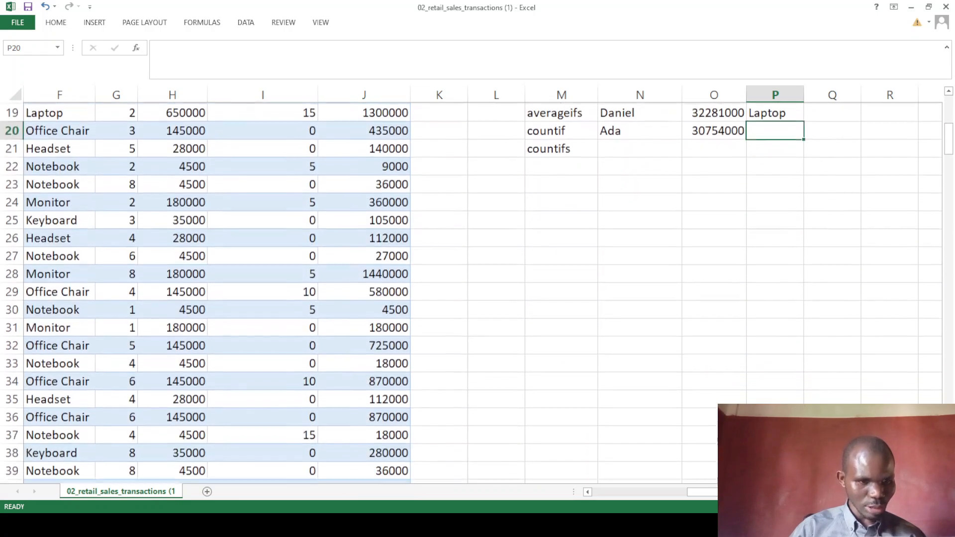
scroll(820, 370, "up", 4)
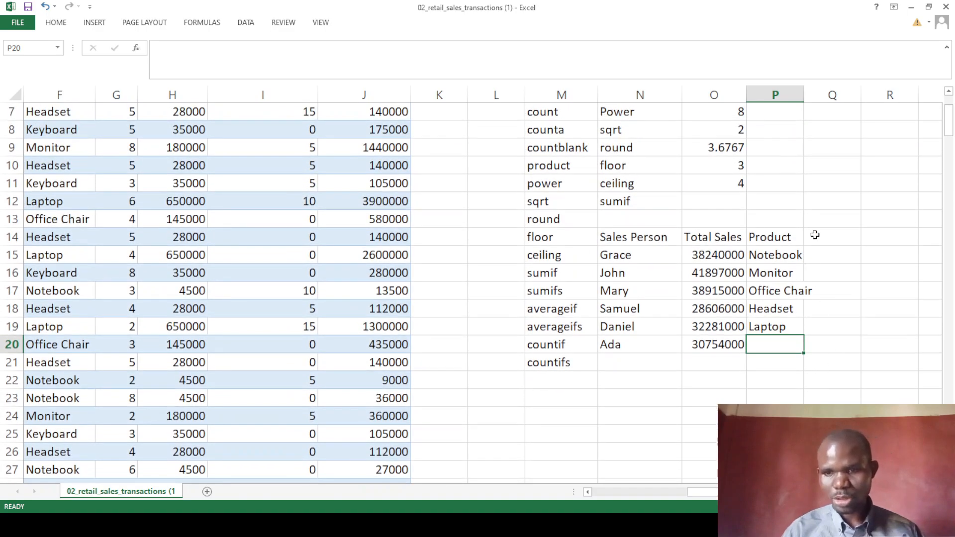
left_click(816, 236)
type("Tot")
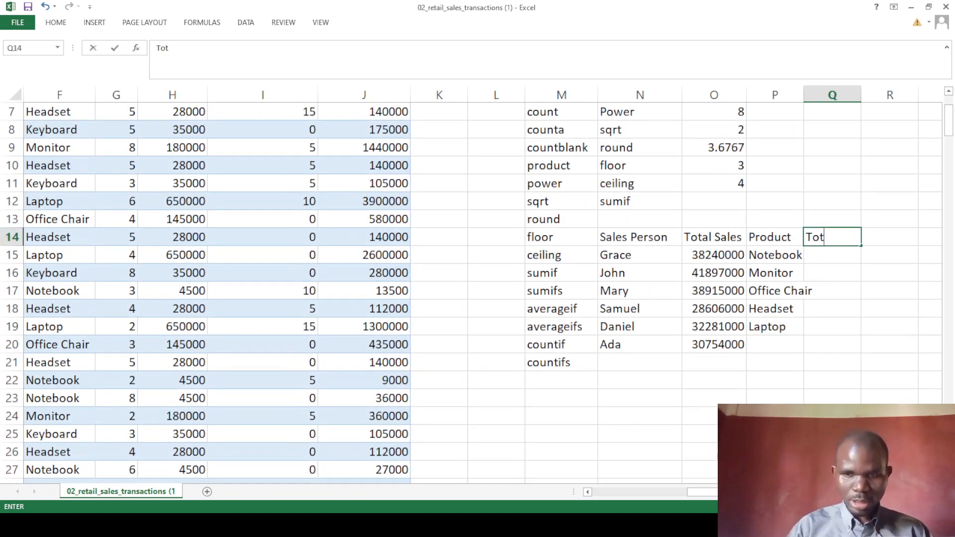
type("al Sales")
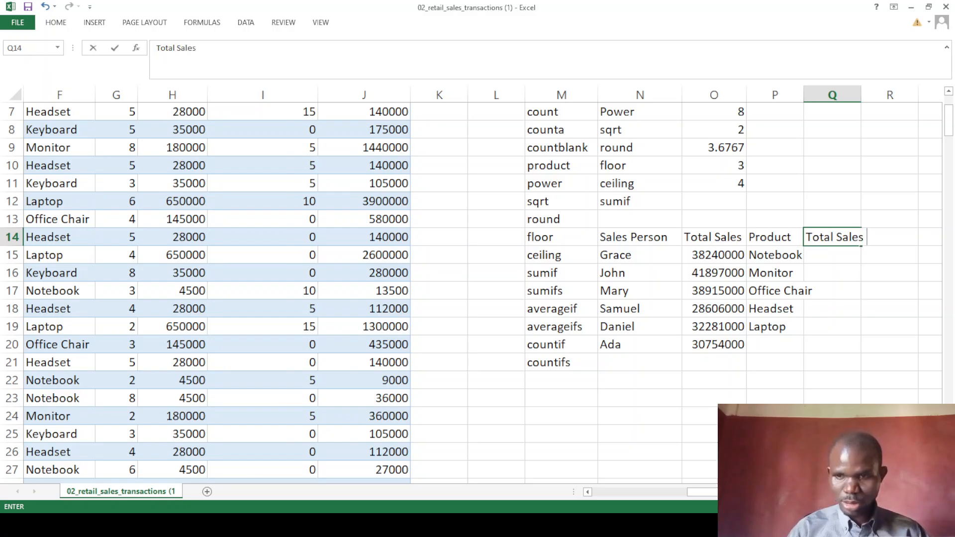
type(" By Product")
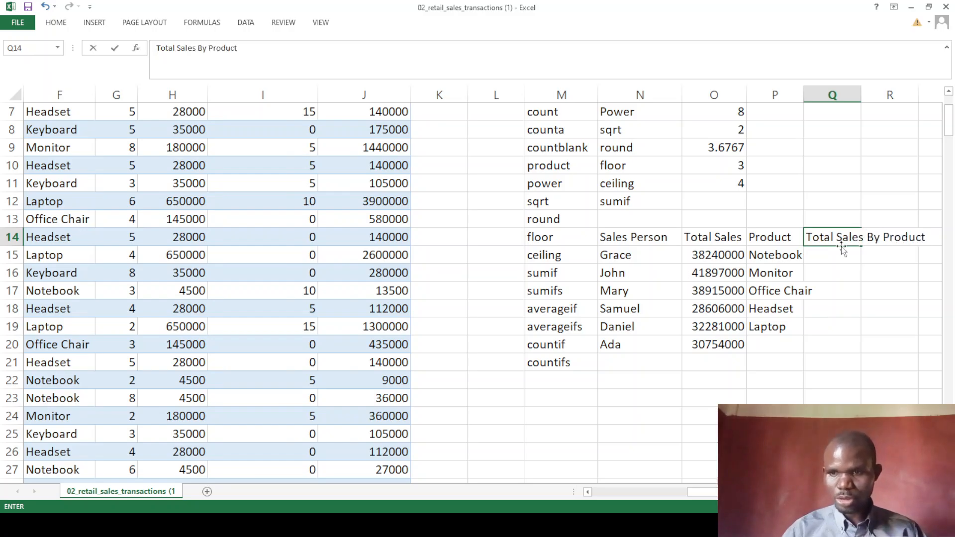
key("Return")
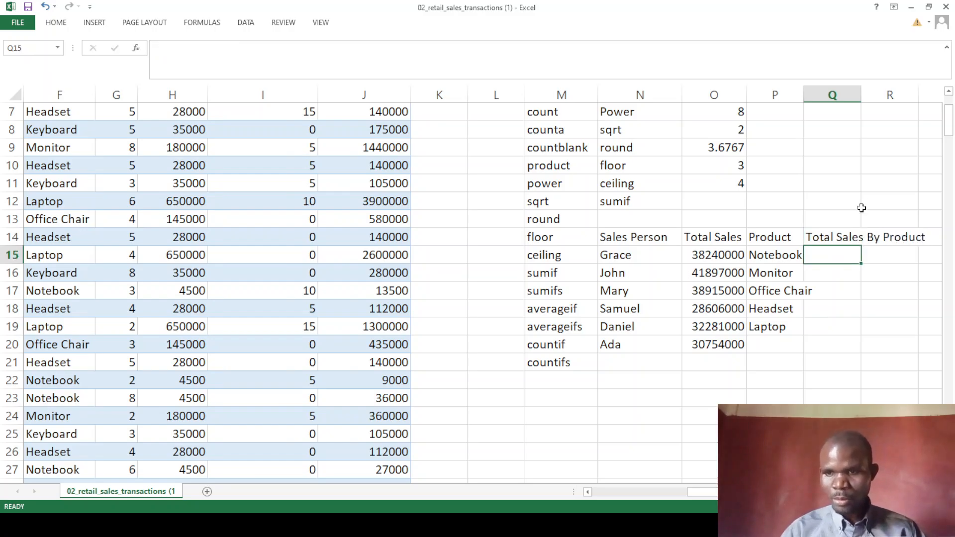
double_click(861, 94)
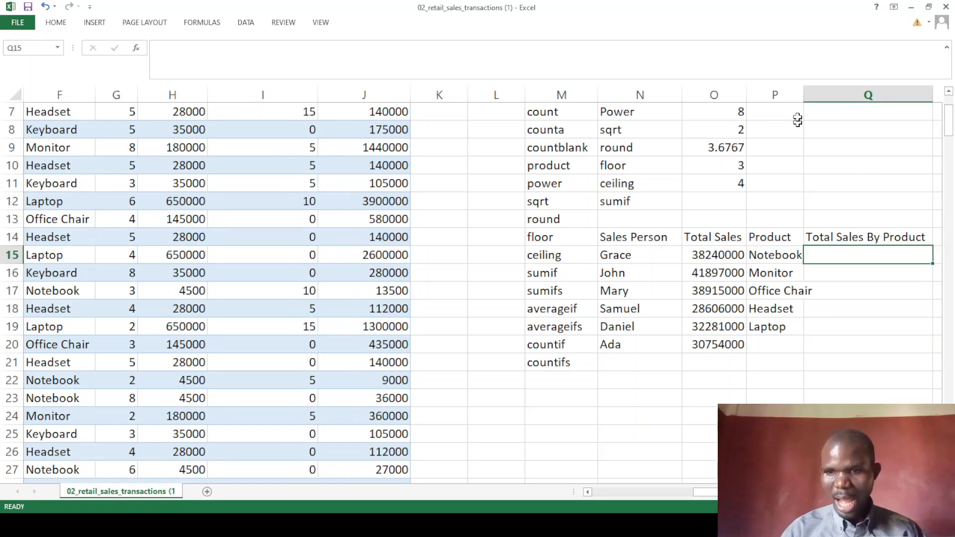
double_click(804, 94)
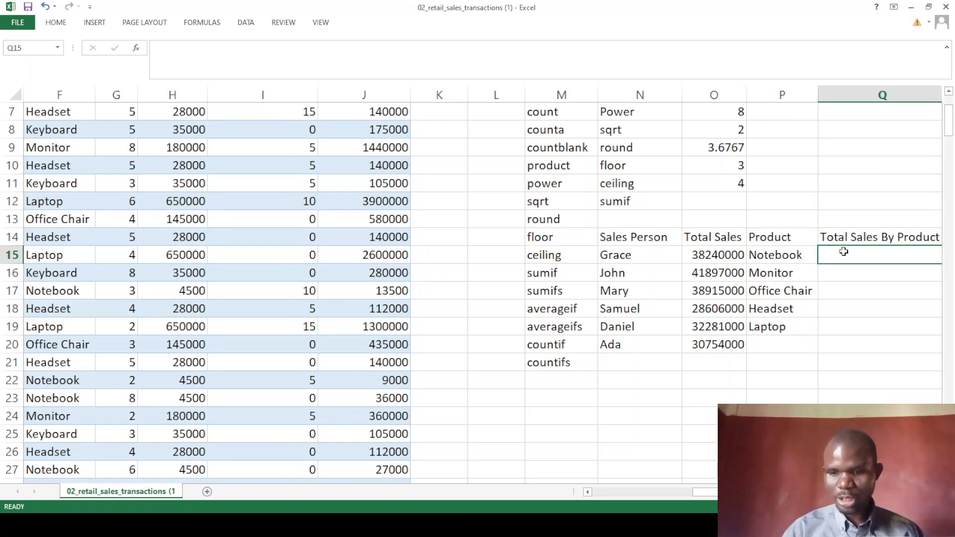
- Begin a SUMIFS formula in Q15 with Table1's Sales_Amount header cell as the sum range
type("=")
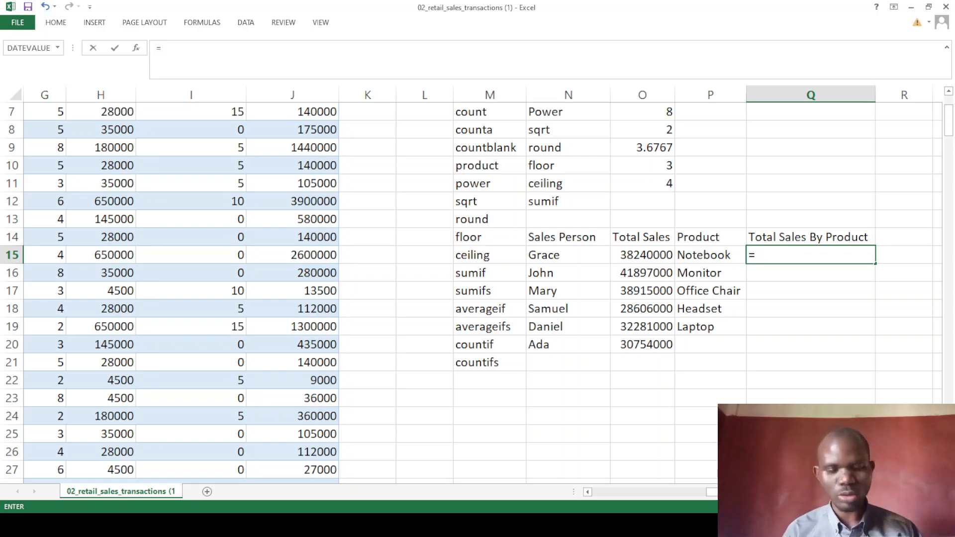
type("sumif")
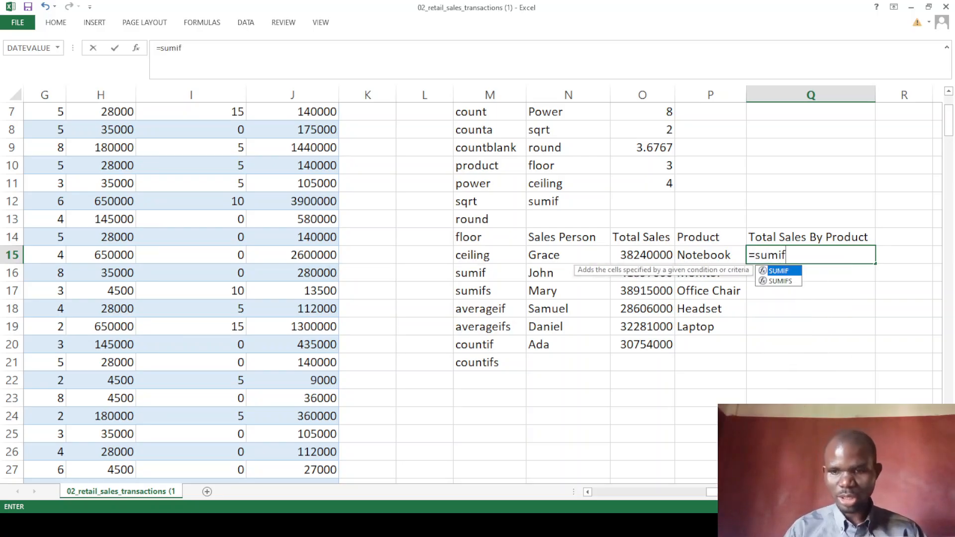
key("Down")
key("Tab")
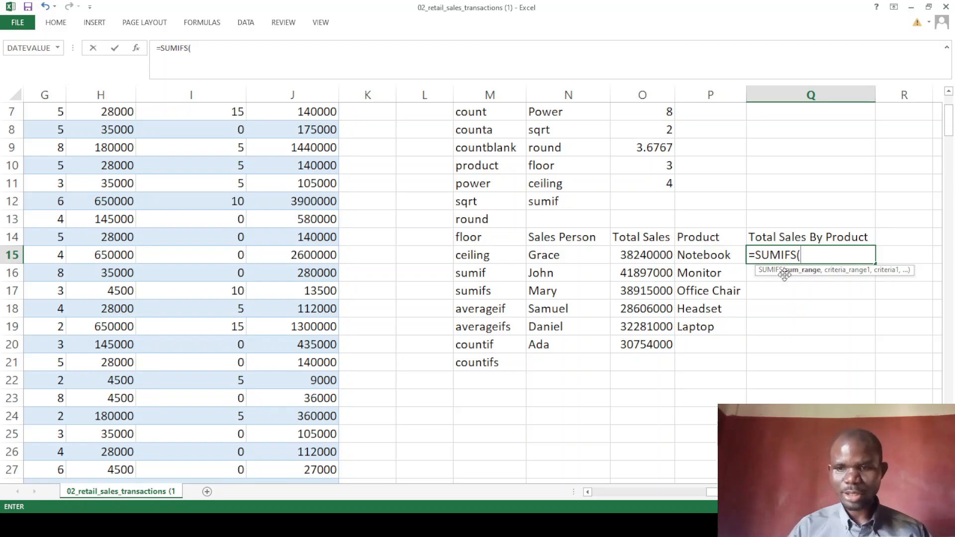
left_click_drag(704, 492, 668, 497)
scroll(647, 236, "up", 2)
left_click(556, 112)
- Remove the #Headers specifier from the SUMIFS sum range so it references the Sales_Amount column, and continue to the next argument
left_click(262, 48)
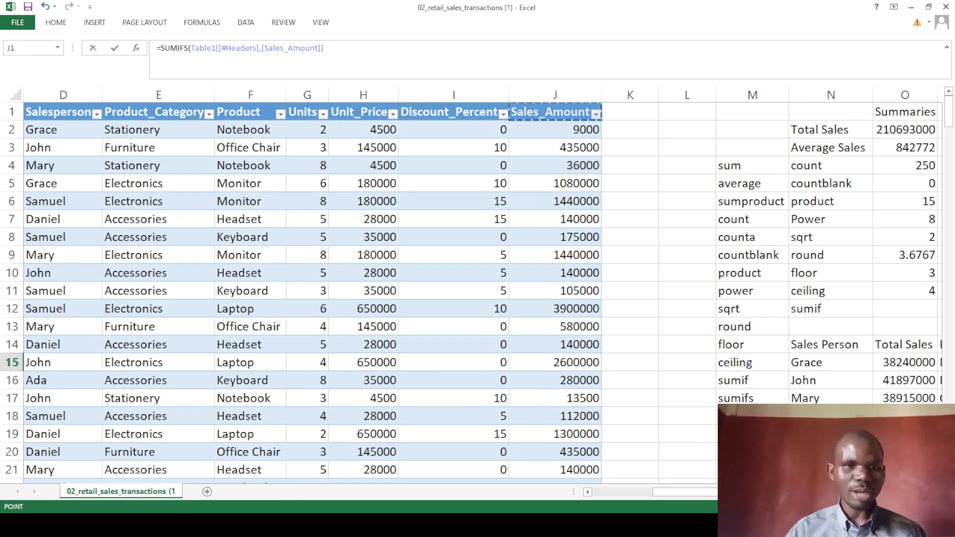
key("BackSpace")
key("BackSpace")
key("BackSpace")
key("BackSpace")
key("BackSpace")
key("BackSpace")
key("BackSpace")
key("BackSpace")
key("BackSpace")
key("BackSpace")
key("BackSpace")
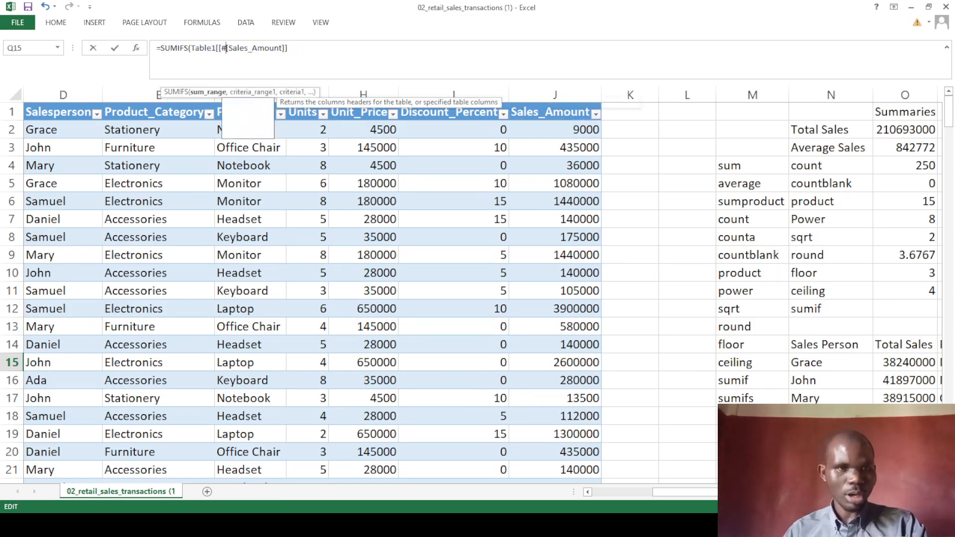
left_click(282, 48)
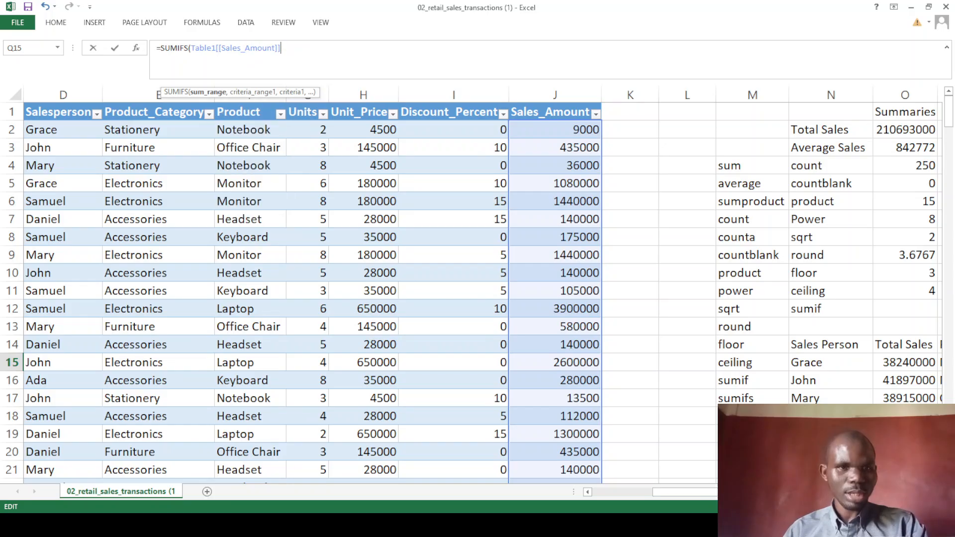
type(",")
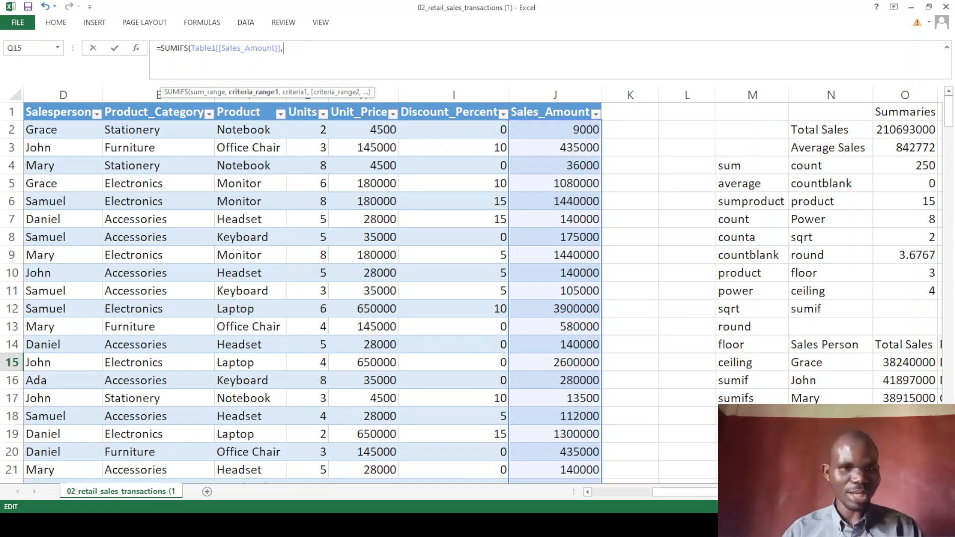
- Set the first criteria range of the SUMIFS formula to Table1's Product column, removing the #Headers specifier, and continue to the next argument
left_click(251, 113)
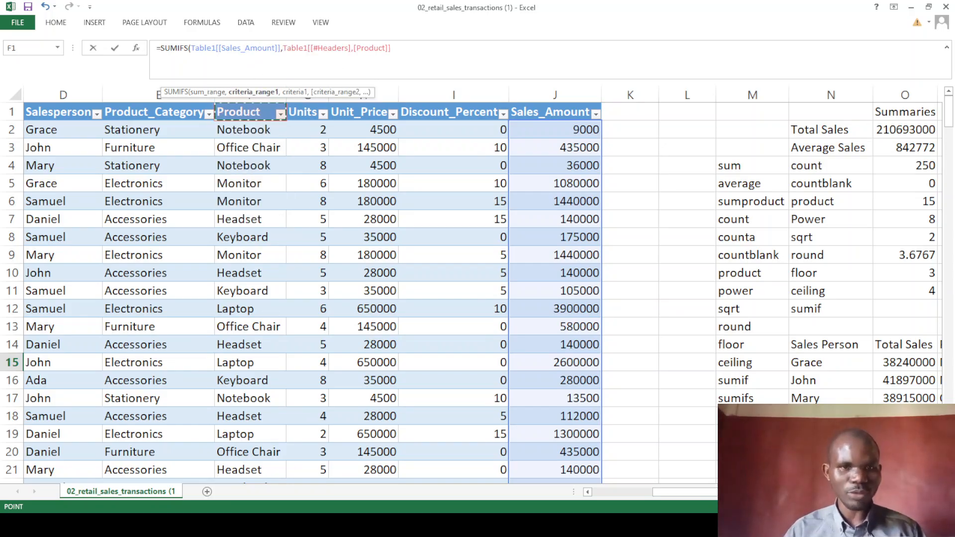
left_click(351, 48)
key("BackSpace")
key("BackSpace")
key("BackSpace")
key("BackSpace")
key("BackSpace")
key("BackSpace")
key("BackSpace")
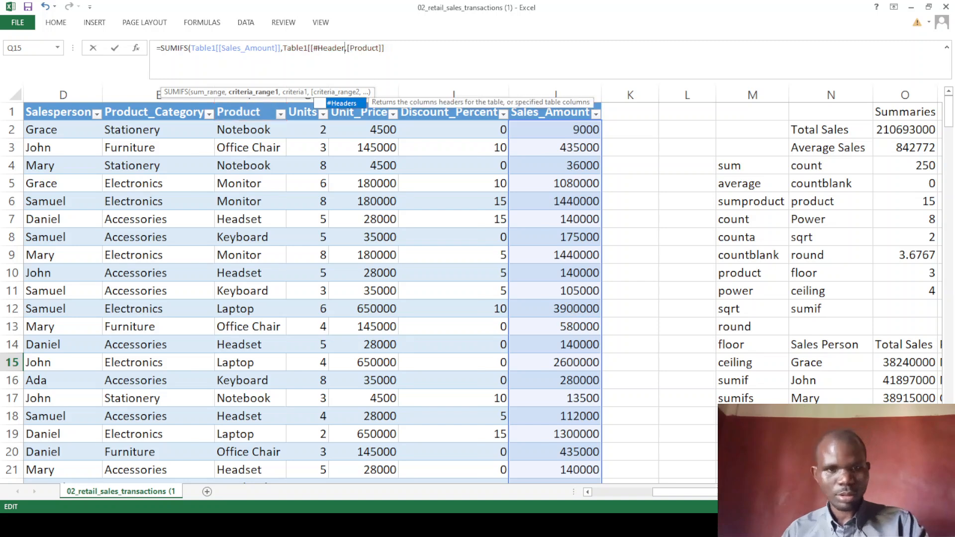
key("BackSpace")
key("BackSpace")
key("BackSpace")
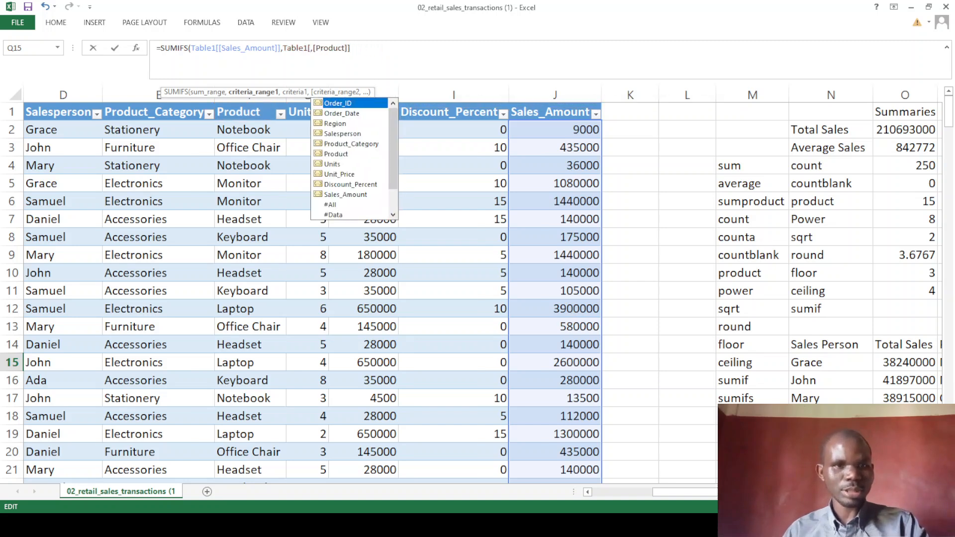
key("Delete")
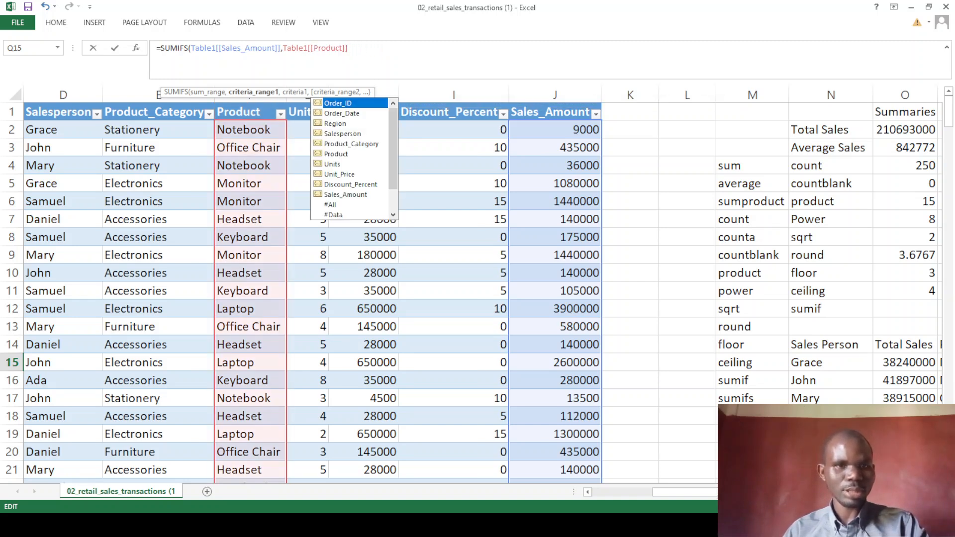
left_click(349, 48)
type(",")
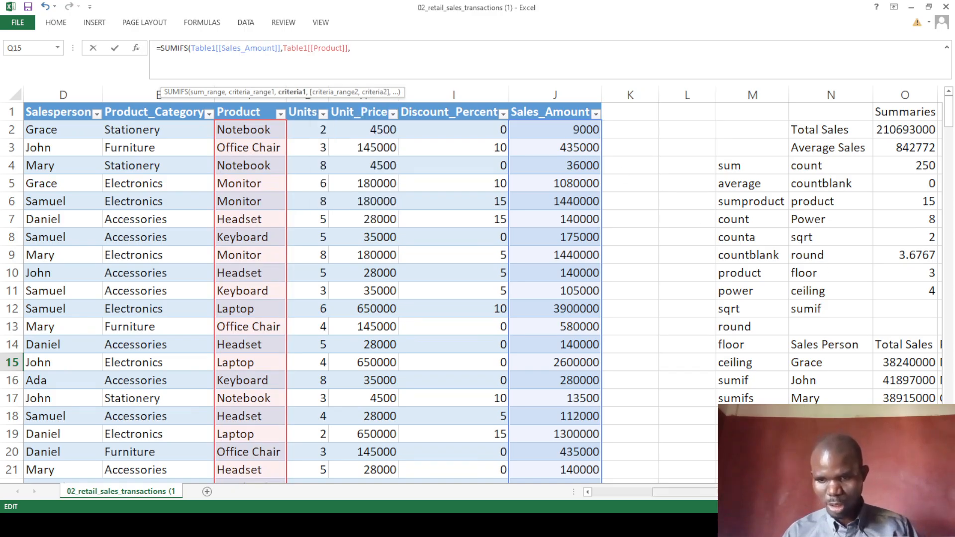
- Use product cell P15 as the first SUMIFS criterion and continue to the second criteria range
scroll(848, 374, "right", 2)
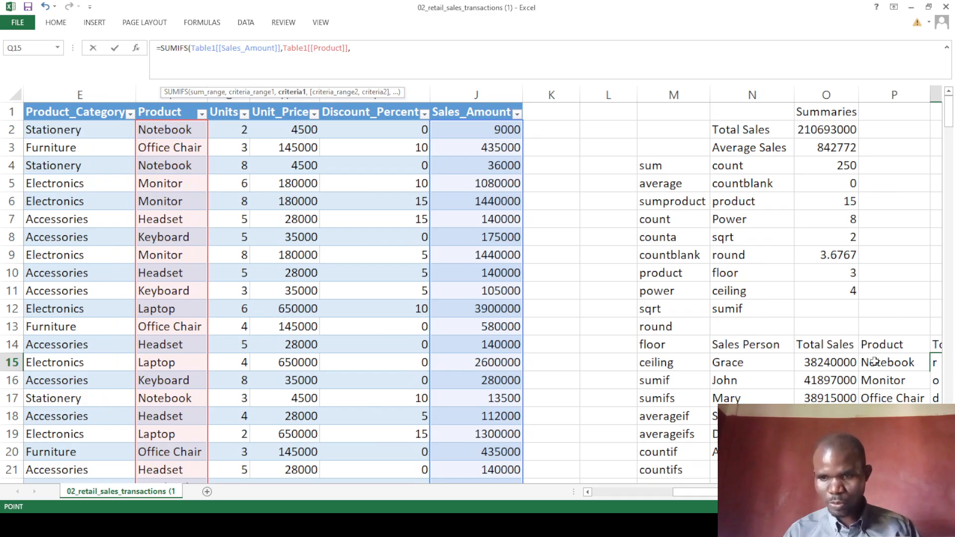
left_click(874, 361)
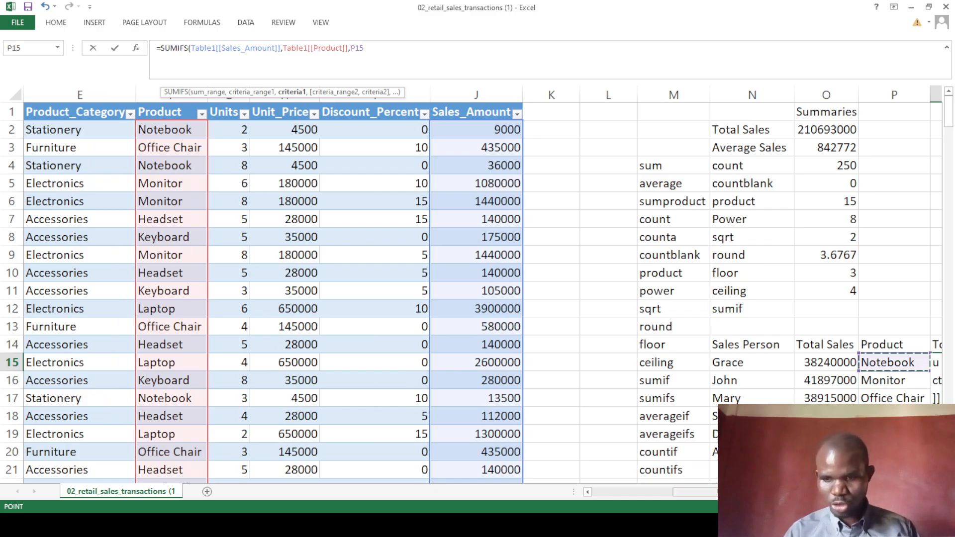
scroll(935, 368, "right", 2)
type(",")
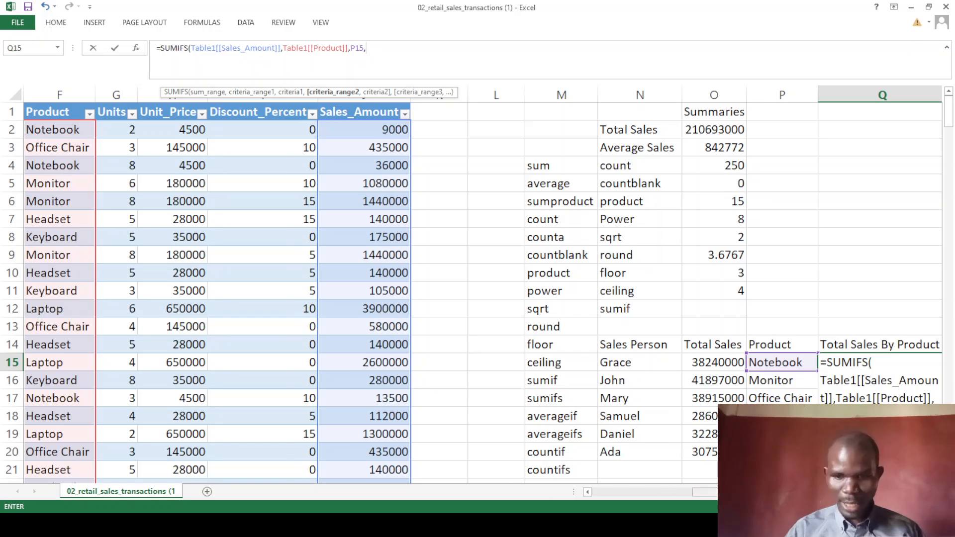
- Set the second criteria range to Table1's Salesperson column without the #Headers specifier, and continue to its criterion
left_click_drag(733, 493, 671, 499)
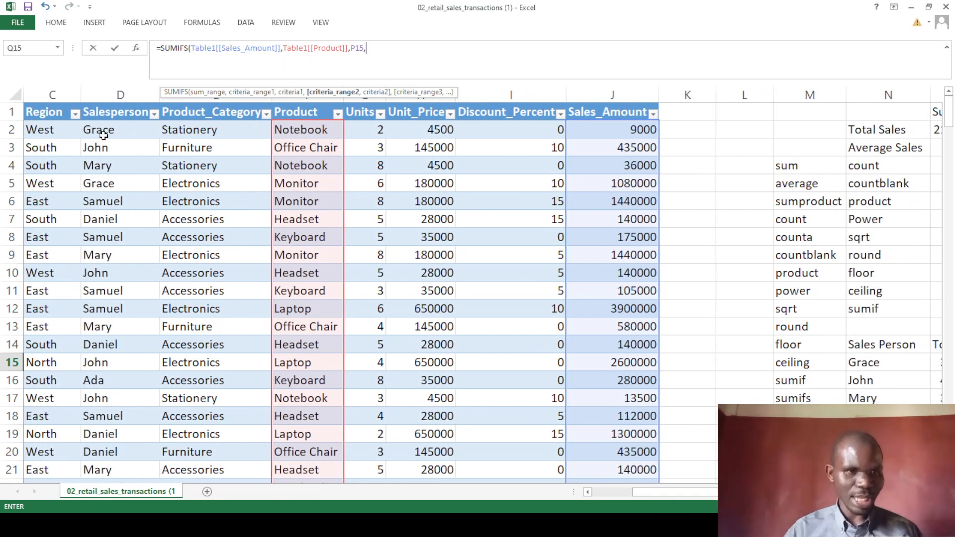
left_click(115, 113)
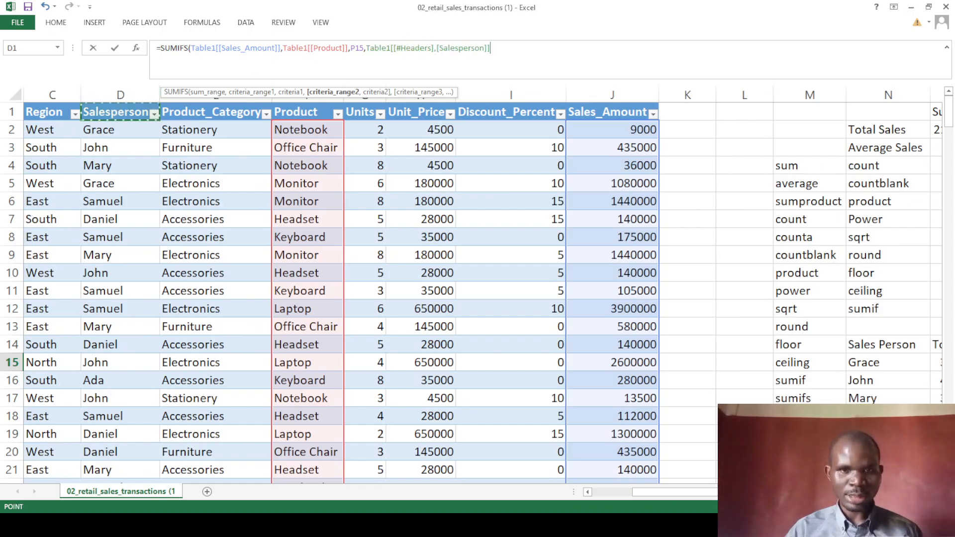
left_click(435, 48)
key("BackSpace")
key("BackSpace")
key("BackSpace")
key("BackSpace")
key("BackSpace")
key("BackSpace")
key("BackSpace")
key("BackSpace")
key("BackSpace")
key("BackSpace")
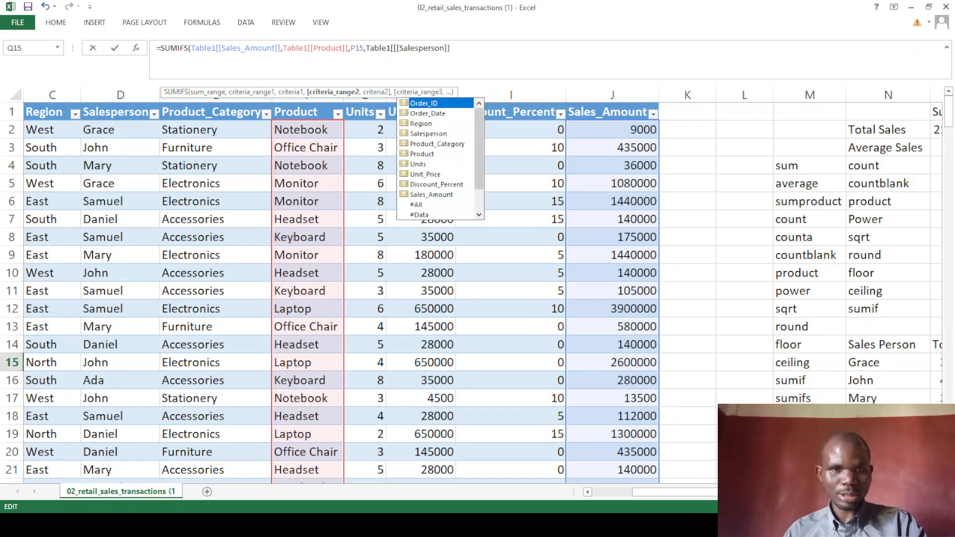
key("BackSpace")
left_click(448, 49)
type(",")
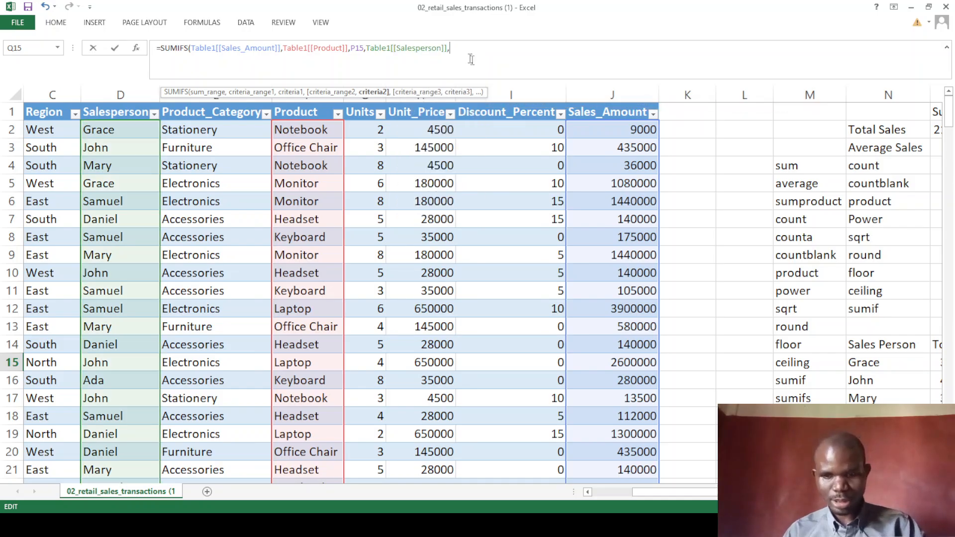
- Use salesperson cell N15 as the second criterion and complete the SUMIFS formula in Q15
left_click(875, 363)
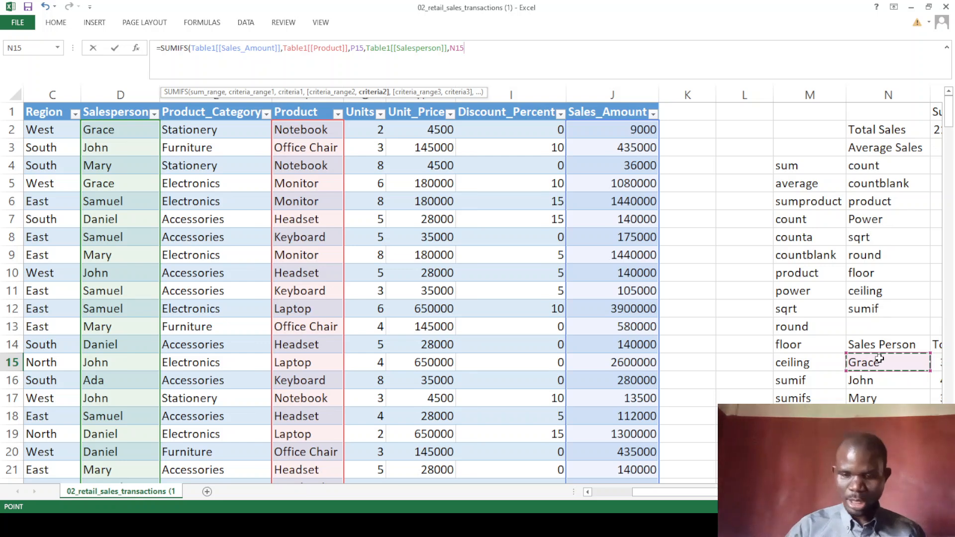
type(")")
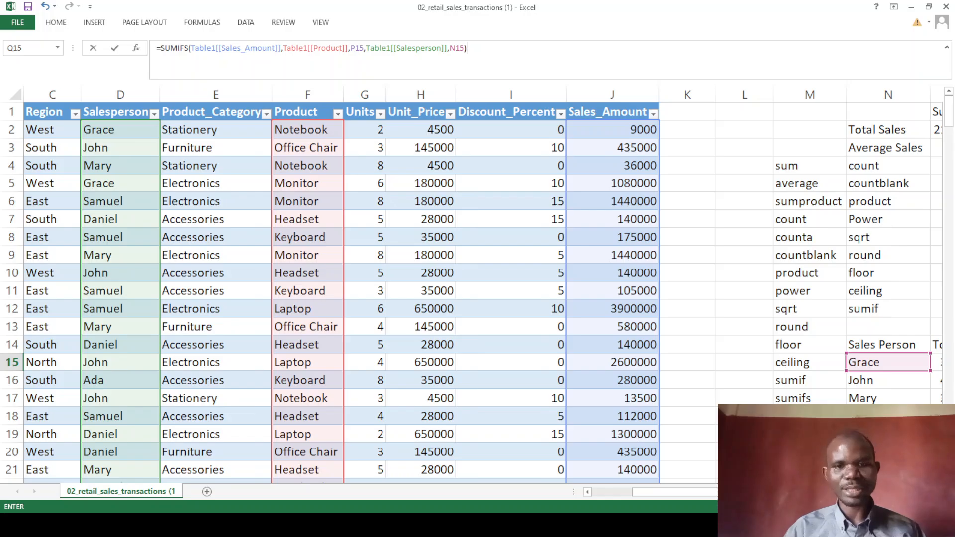
key("Return")
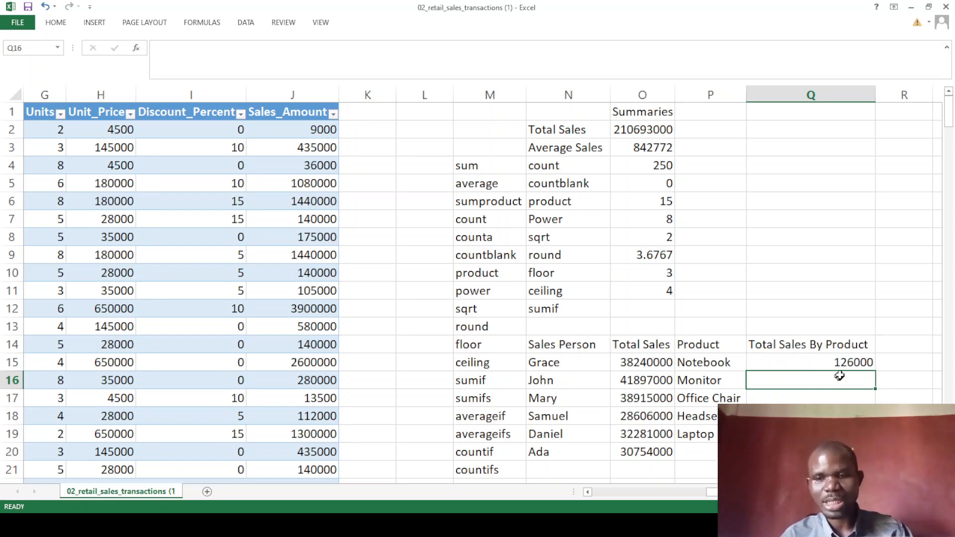
- Fill the SUMIFS formula from Q15 down to Q16 and select the copied formula
left_click(869, 366)
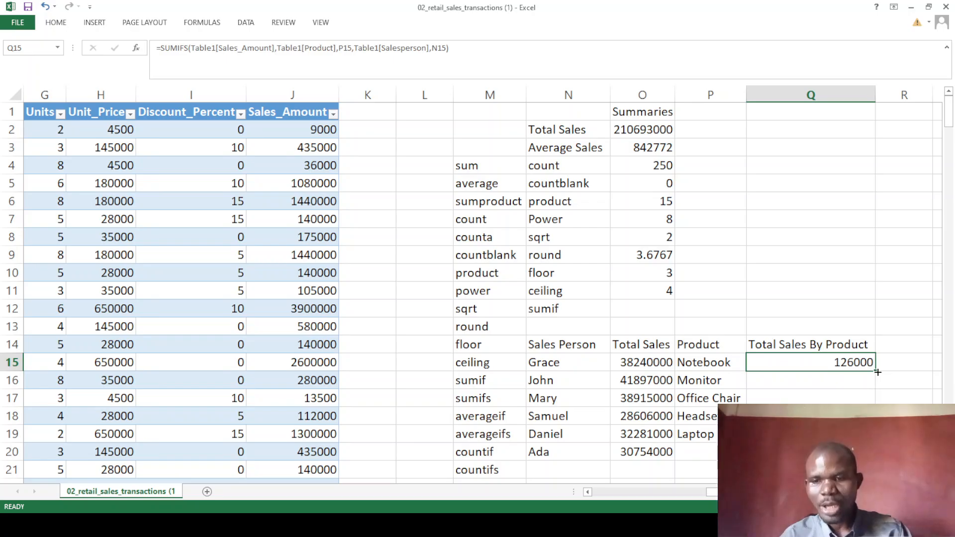
left_click_drag(878, 372, 873, 387)
left_click(851, 381)
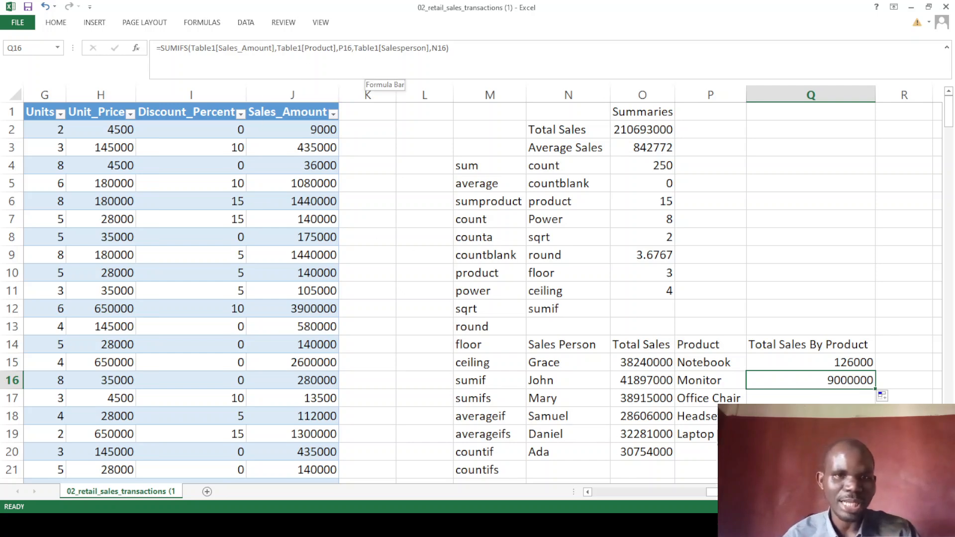
- Replace the P16 criterion in Q16's formula with the first listed salesperson's name as quoted text, and fill it down through Q20
left_click(350, 49)
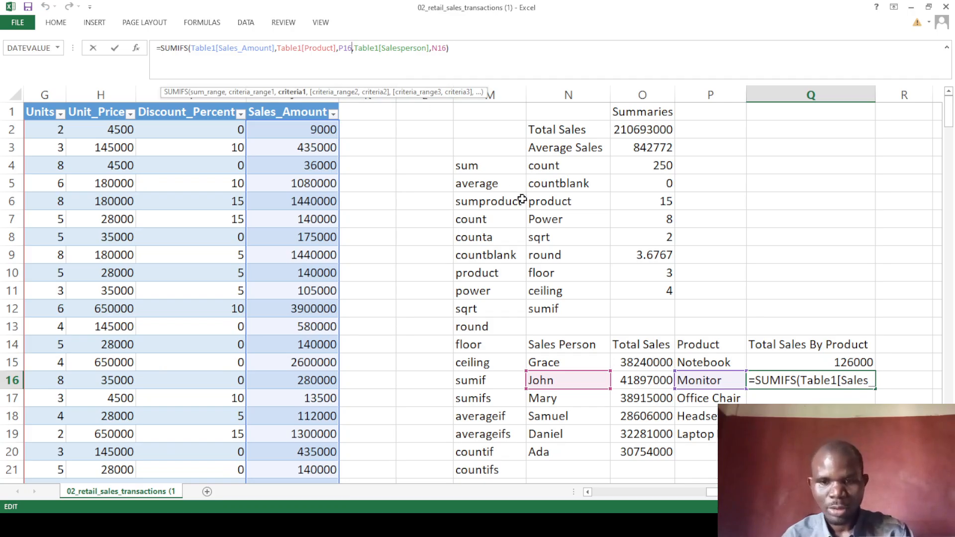
key("BackSpace")
key("BackSpace")
key("BackSpace")
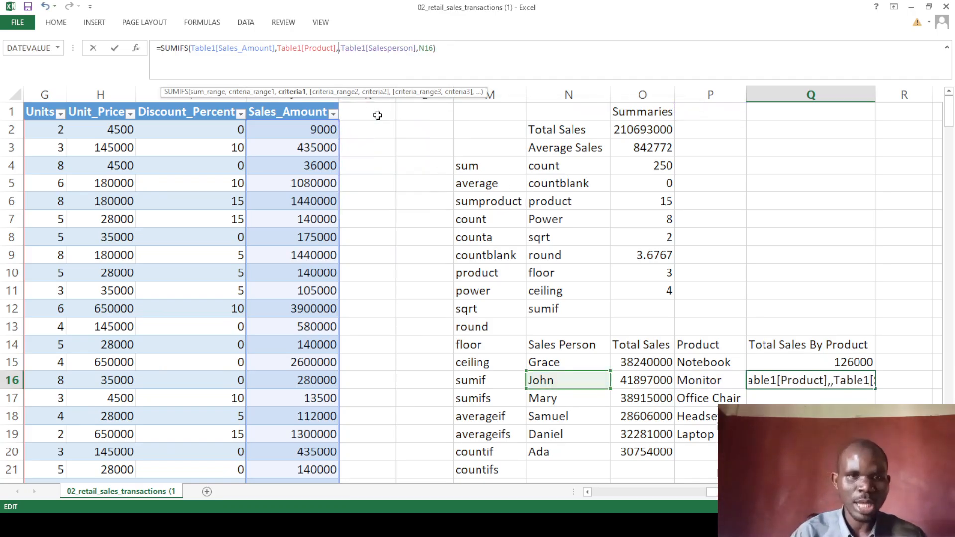
type("\"Grace")
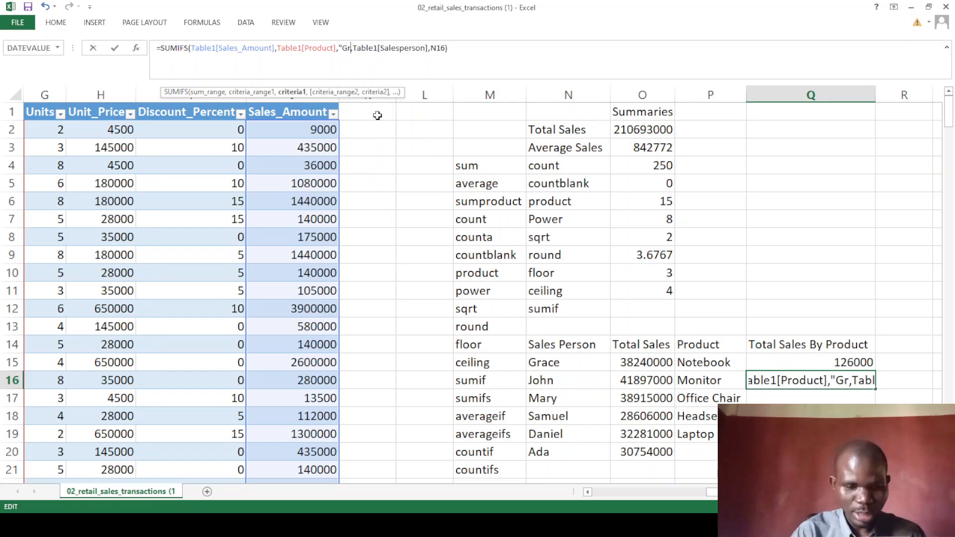
type("\"")
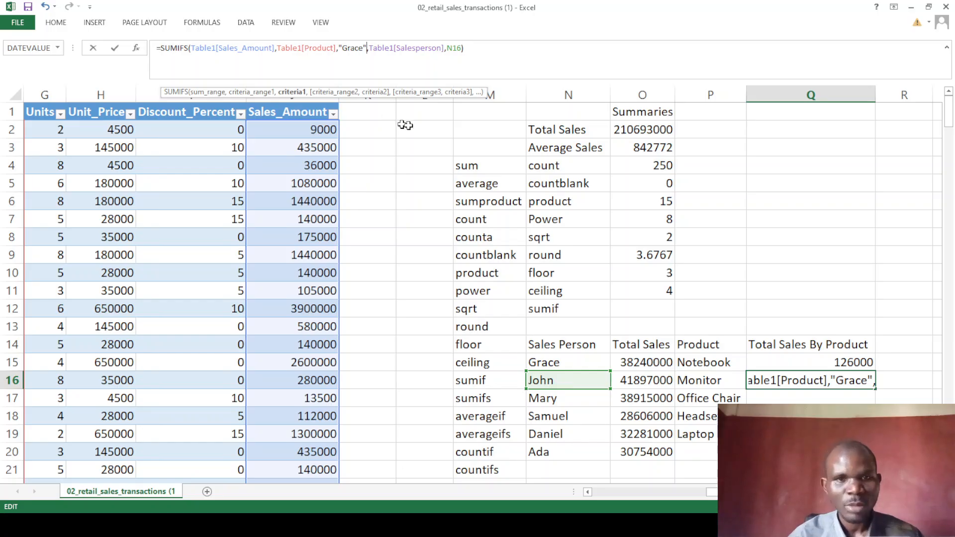
key("Return")
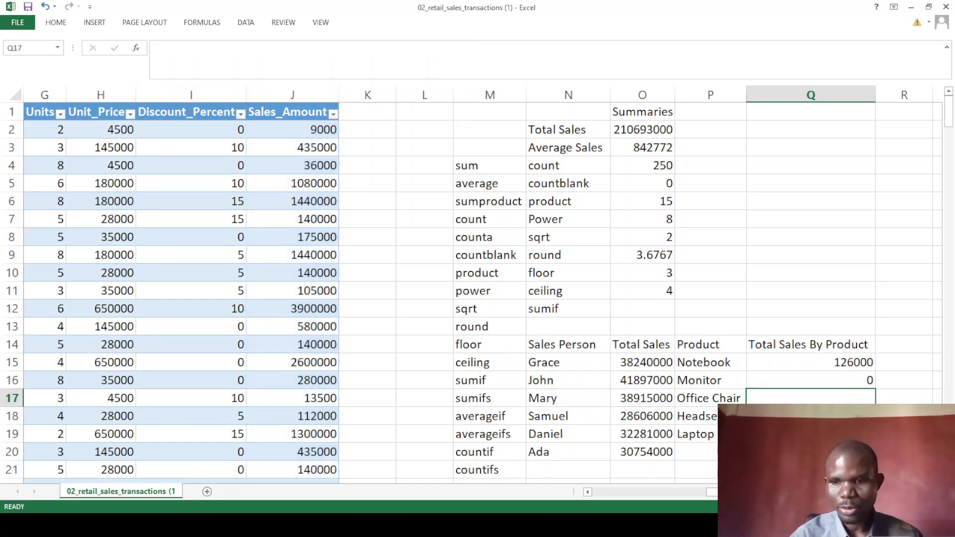
left_click(831, 384)
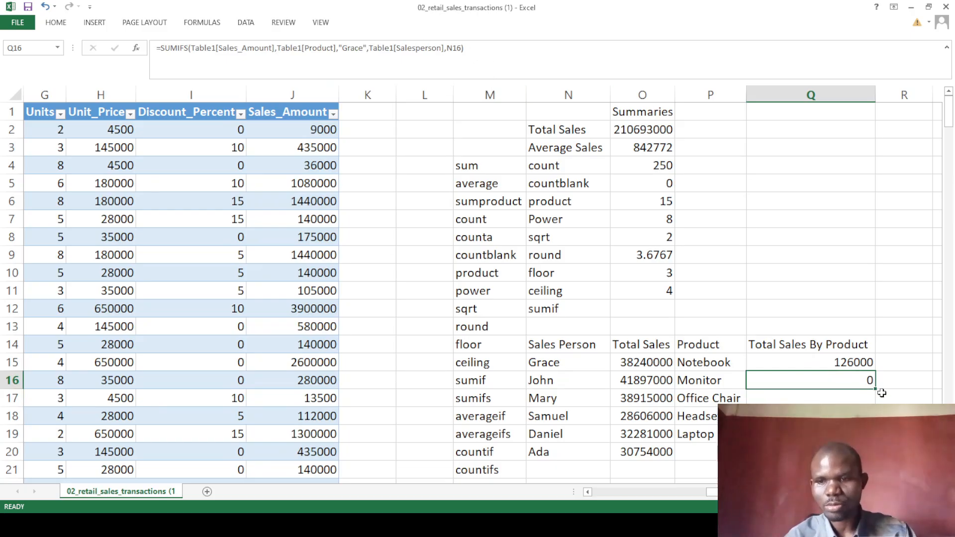
left_click_drag(875, 389, 876, 459)
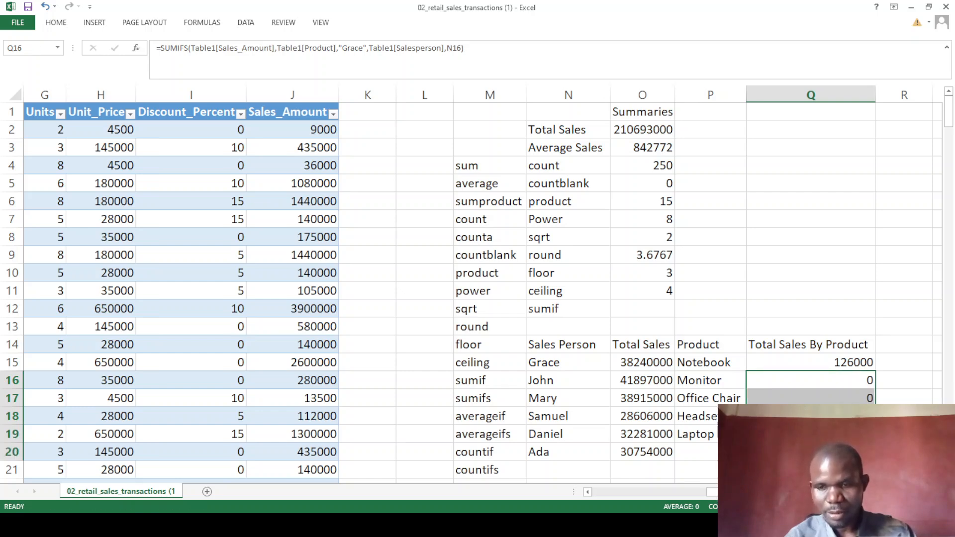
- In Q16's formula, replace the N16 salesperson criterion with the first listed salesperson's name as quoted text
left_click(860, 384)
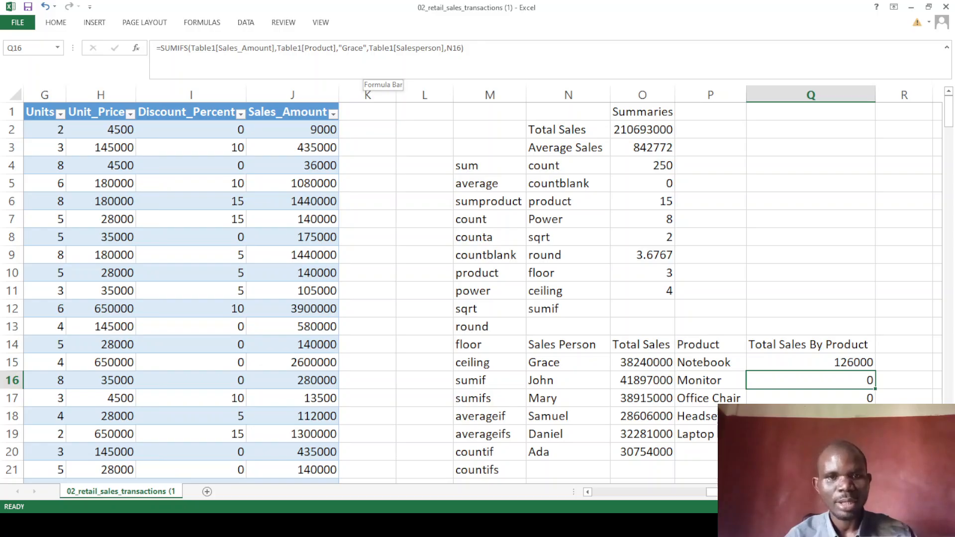
left_click(461, 48)
key("BackSpace")
key("BackSpace")
key("BackSpace")
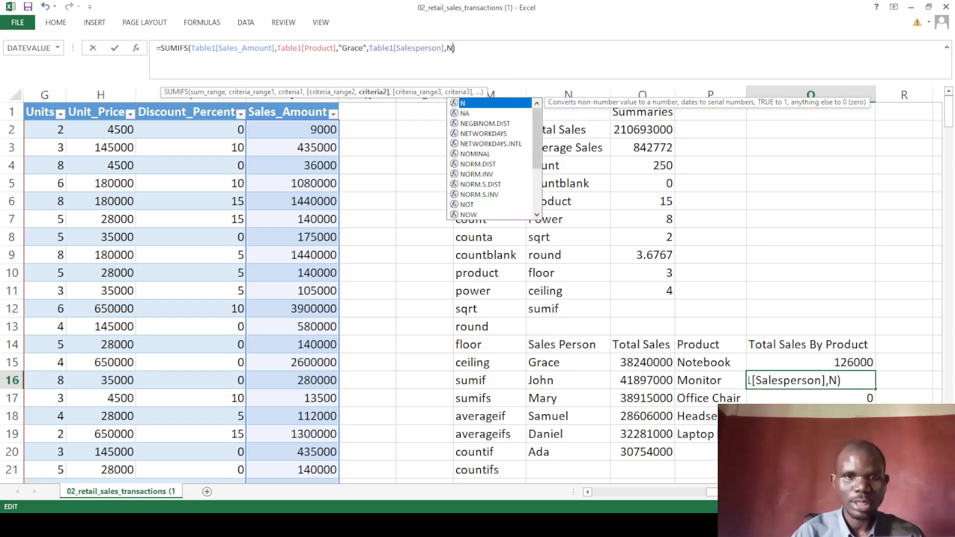
type("\"Grac")
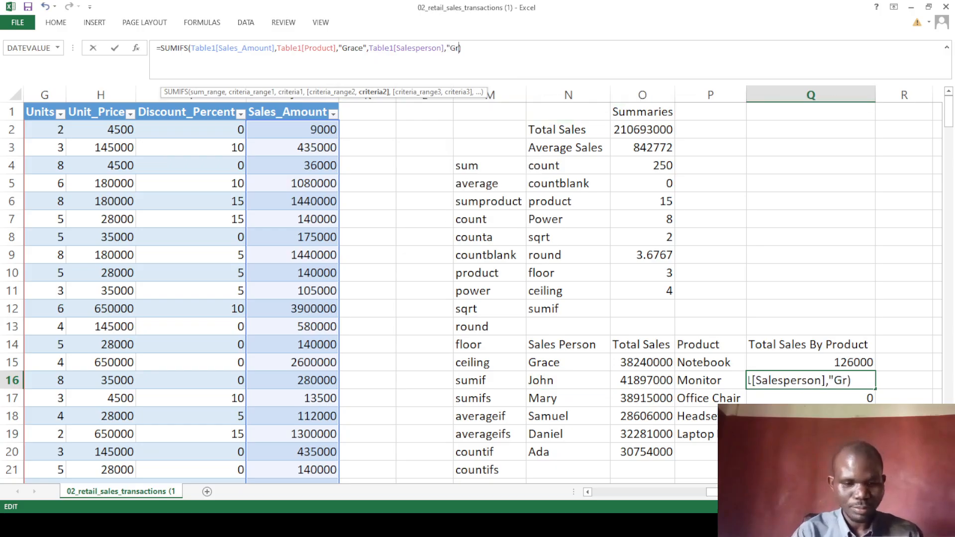
key("BackSpace")
type("ace")
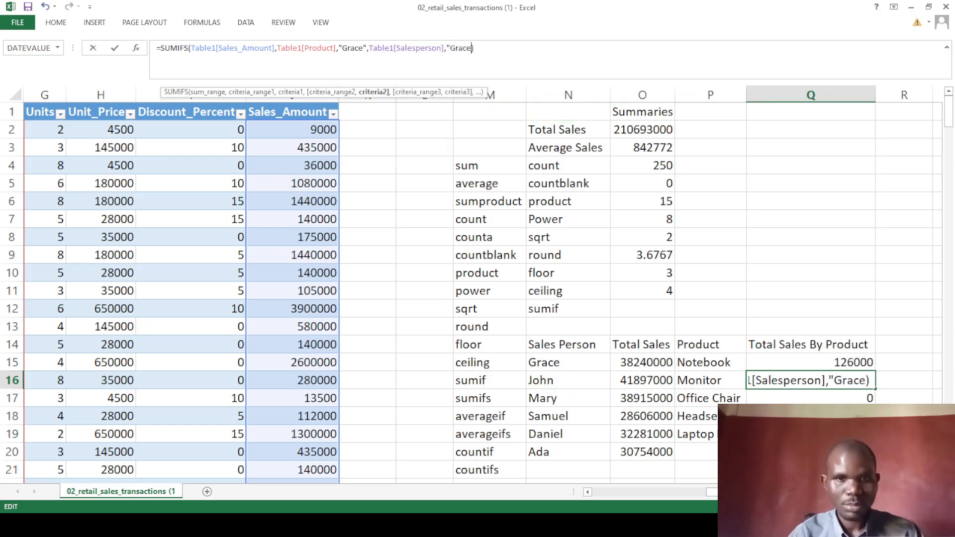
type("\"")
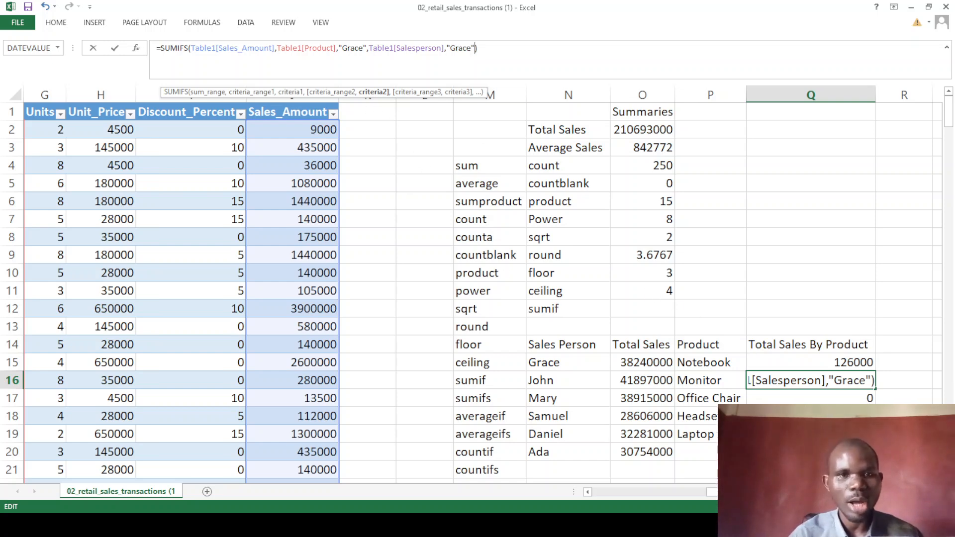
- Replace the quoted name in Q16's product criterion with cell P16, complete the formula, and check the formulas in Q16 and Q15
left_click(366, 48)
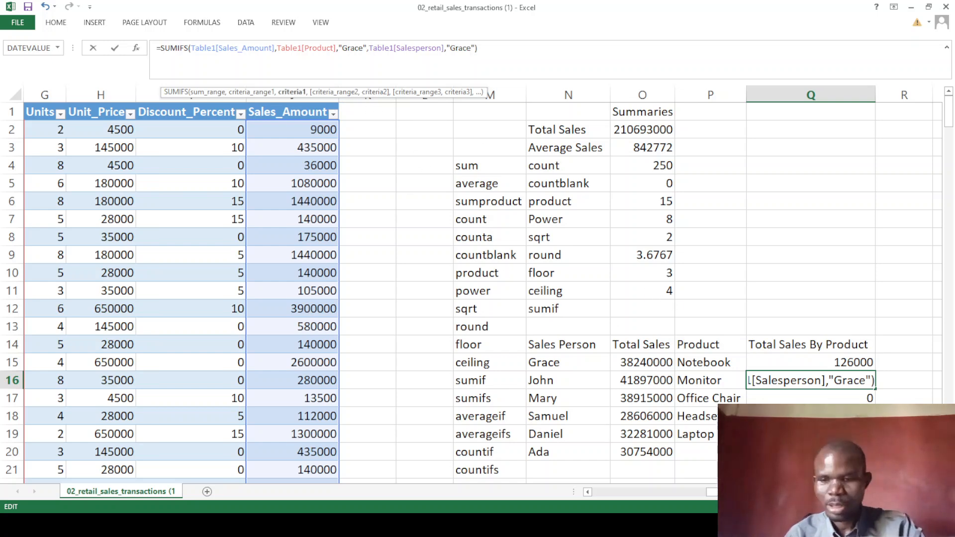
key("BackSpace")
key("BackSpace")
key("BackSpace")
key("BackSpace")
key("BackSpace")
key("BackSpace")
key("BackSpace")
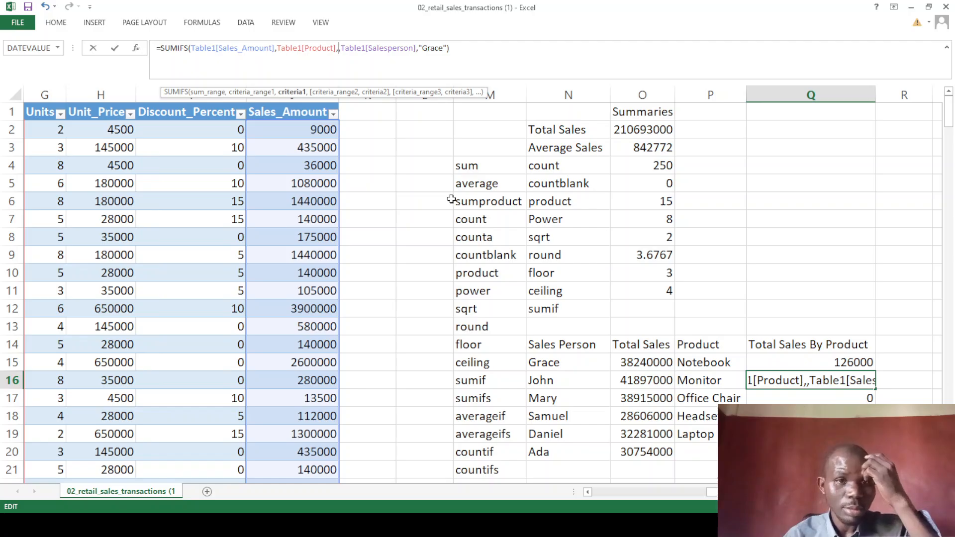
left_click(697, 381)
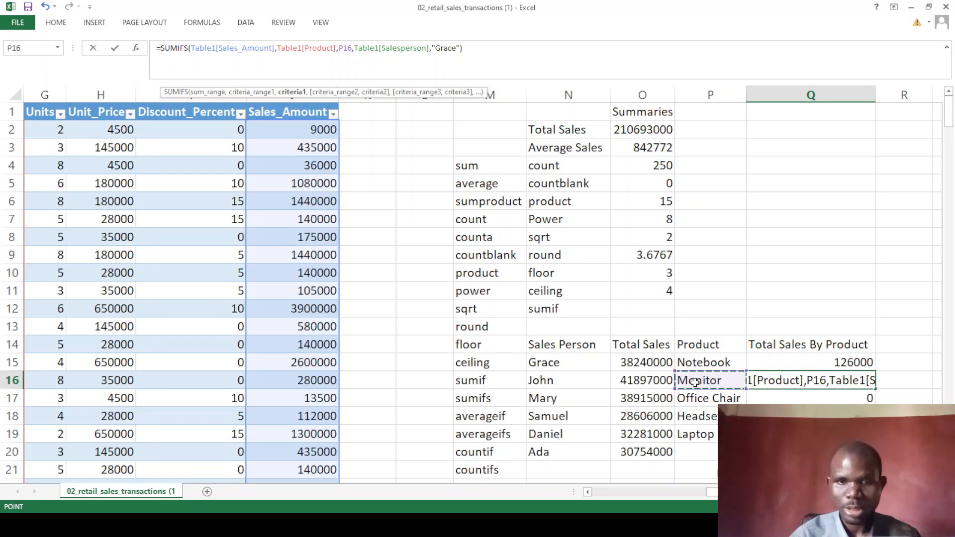
key("Return")
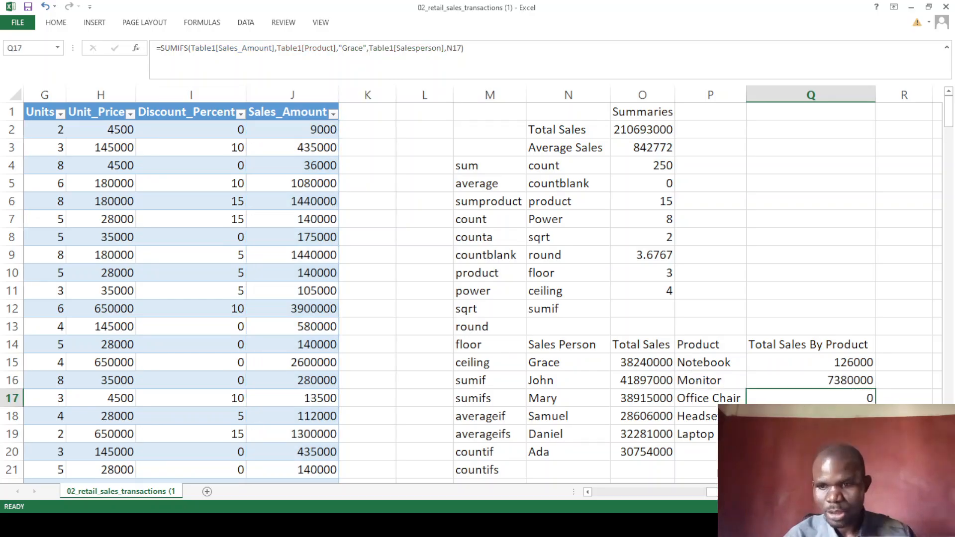
left_click(838, 382)
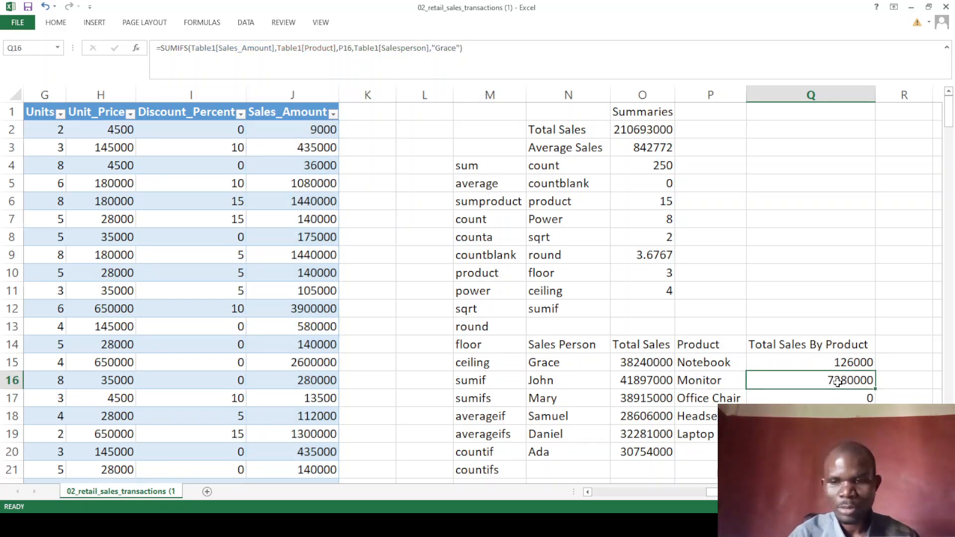
left_click(840, 361)
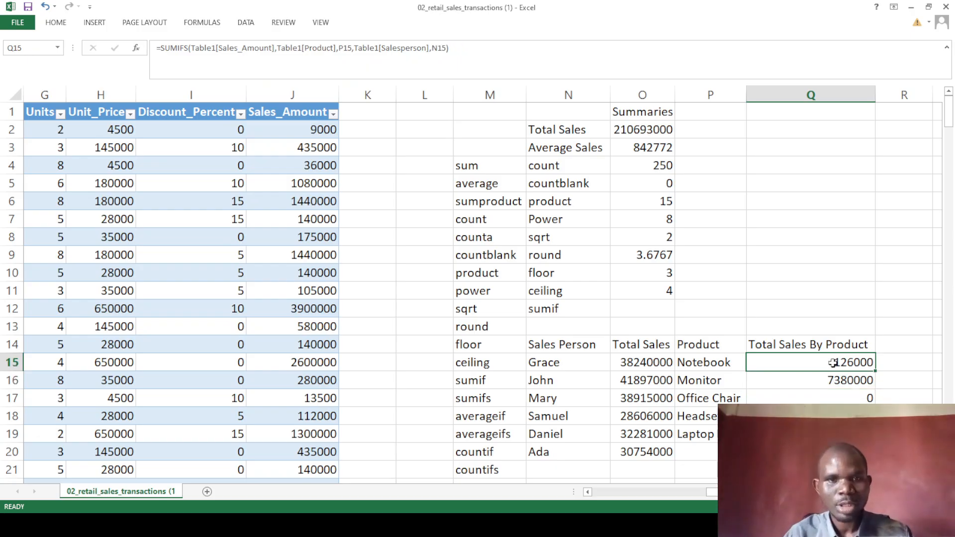
- Fill Q16's SUMIFS formula down through Q20 and clear the surplus formula from Q20
left_click(835, 381)
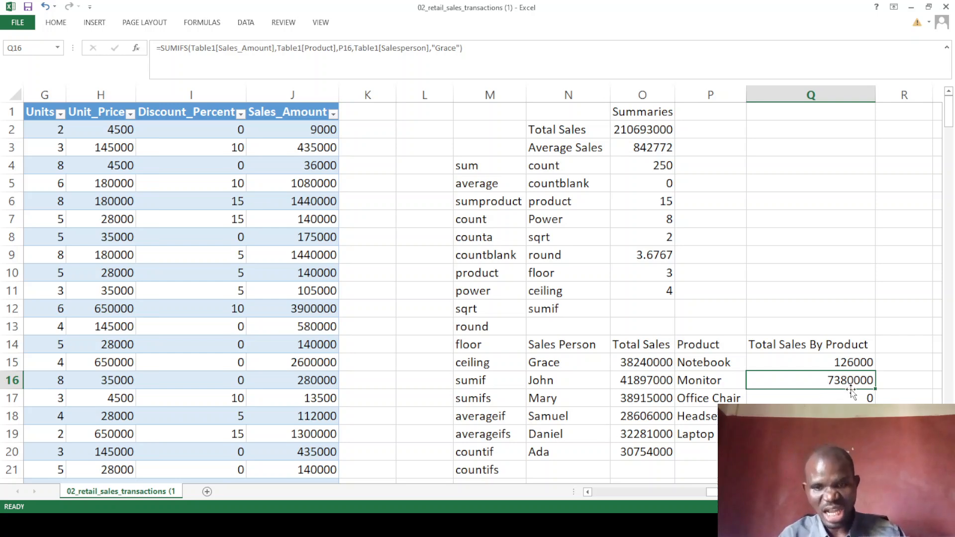
left_click_drag(876, 388, 869, 452)
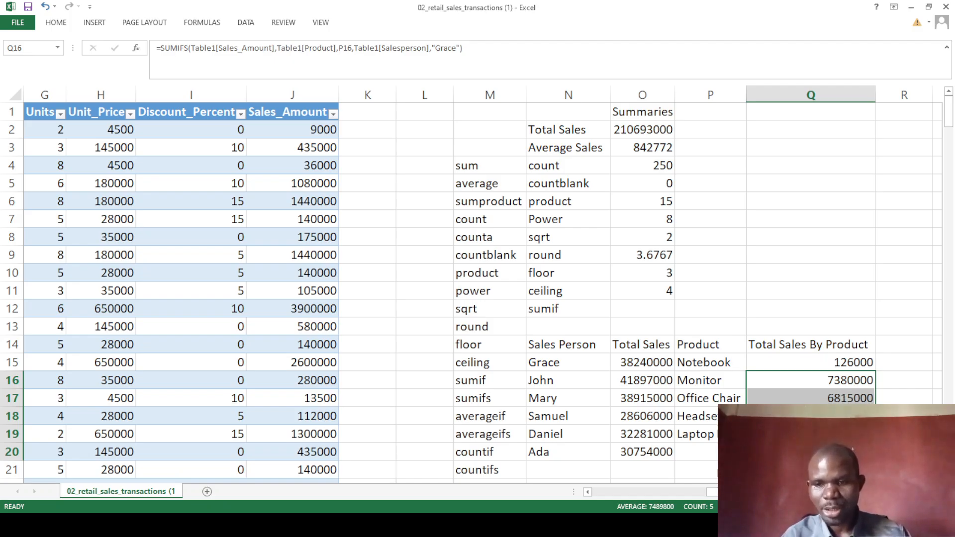
left_click(811, 451)
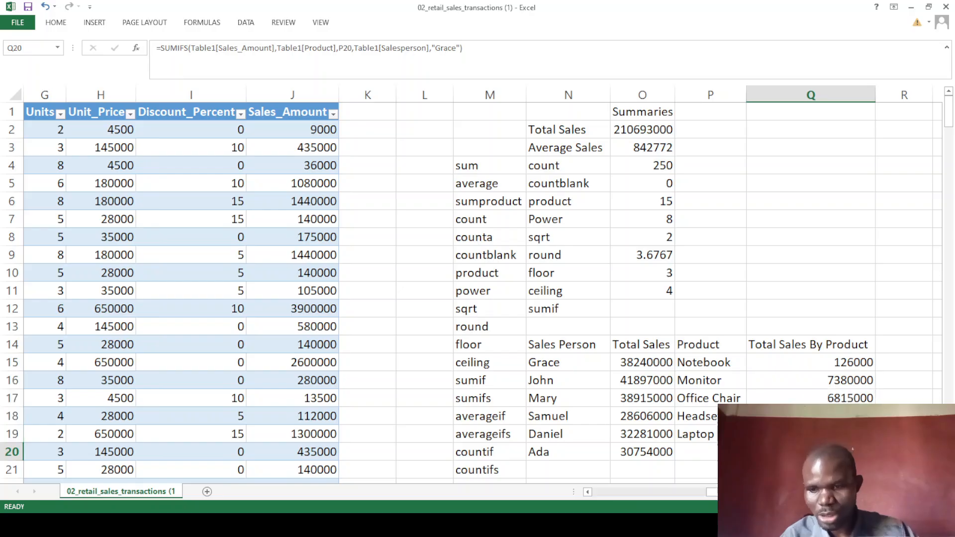
key("BackSpace")
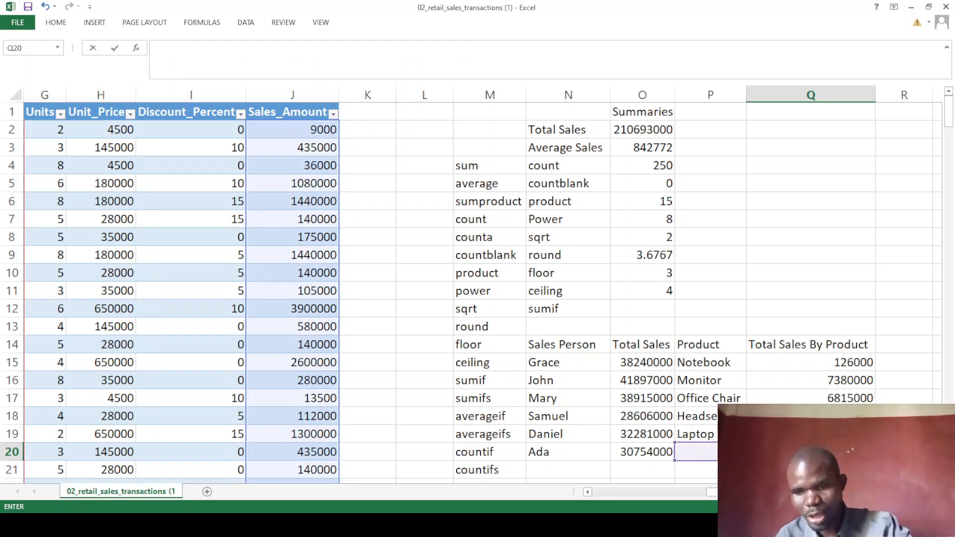
left_click(888, 404)
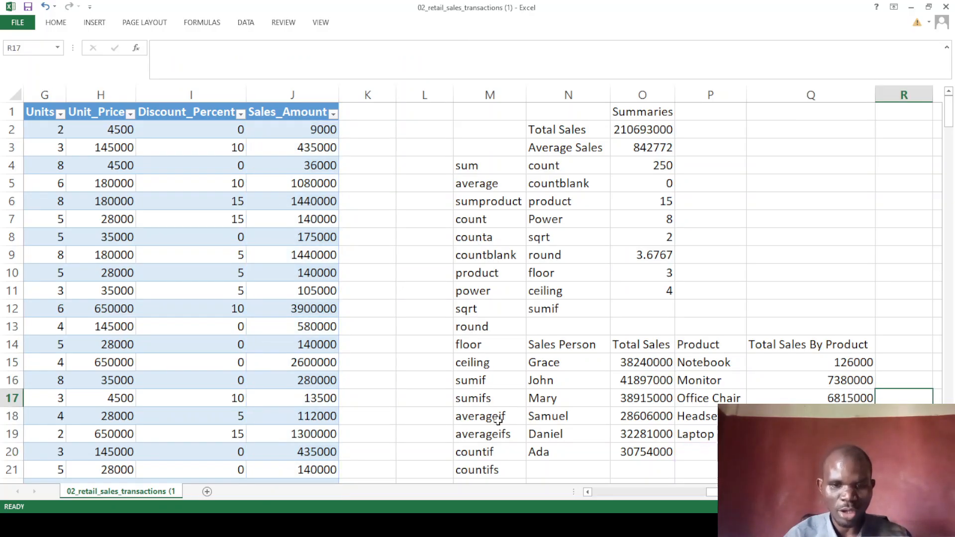
- Enter the column header "Average Sales" in R14, beside Total Sales By Product
scroll(498, 422, "down", 1)
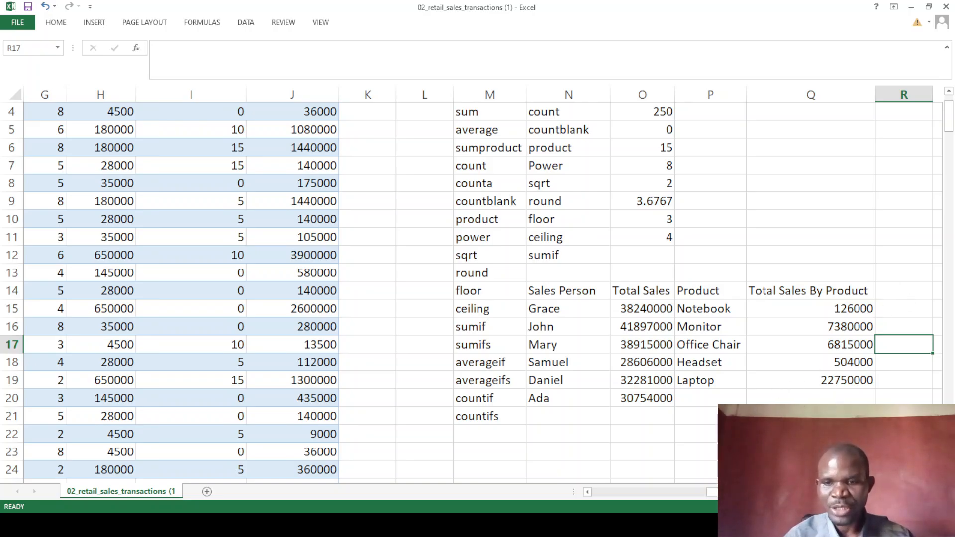
left_click(900, 295)
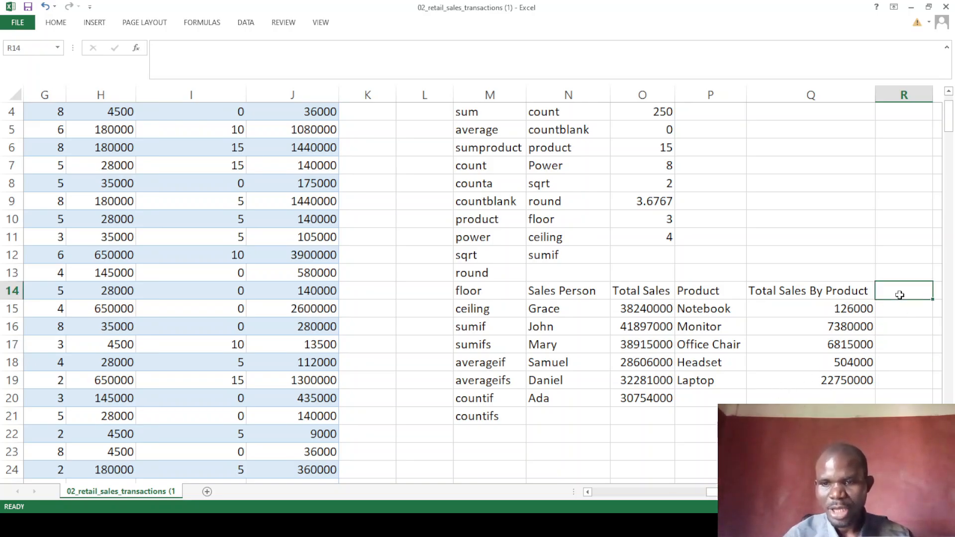
type("Avergae")
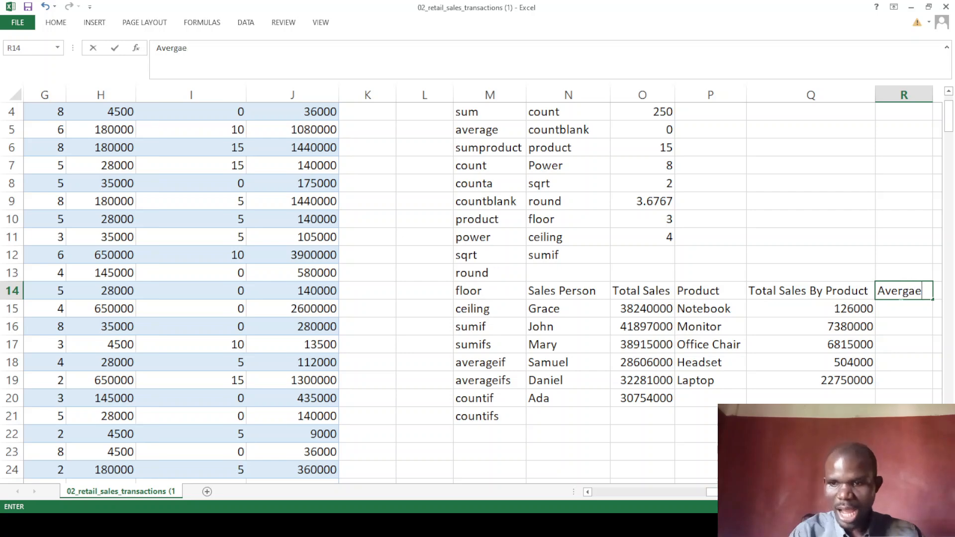
key("BackSpace")
key("BackSpace")
key("BackSpace")
type("age")
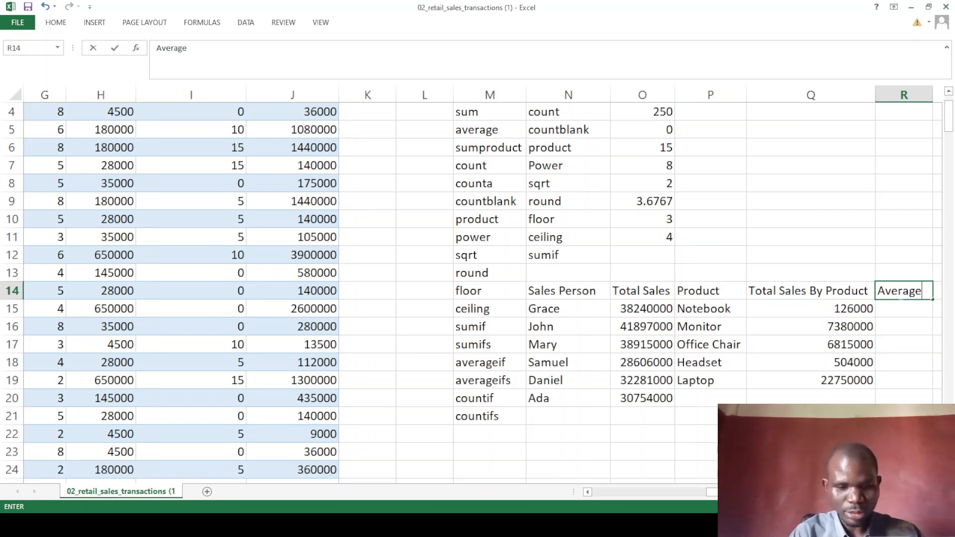
type(" Sales")
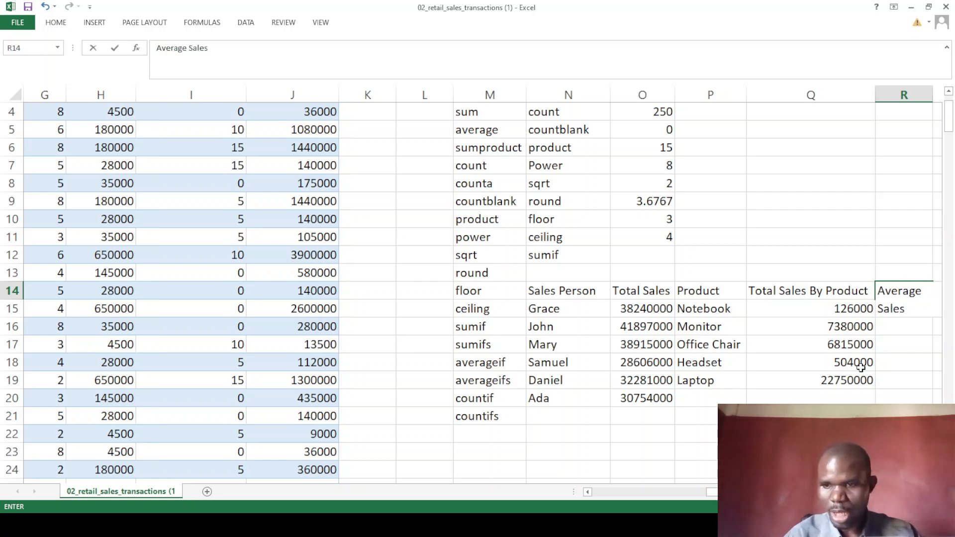
left_click(861, 363)
- Start an AVERAGEIF formula in R15 with the table's Salesperson header as the range argument
left_click(897, 308)
type("=")
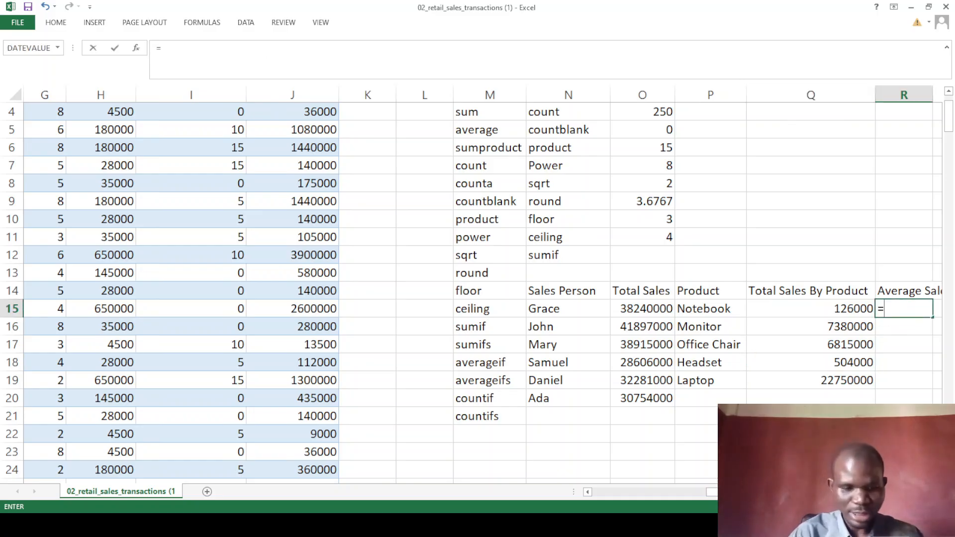
type("average")
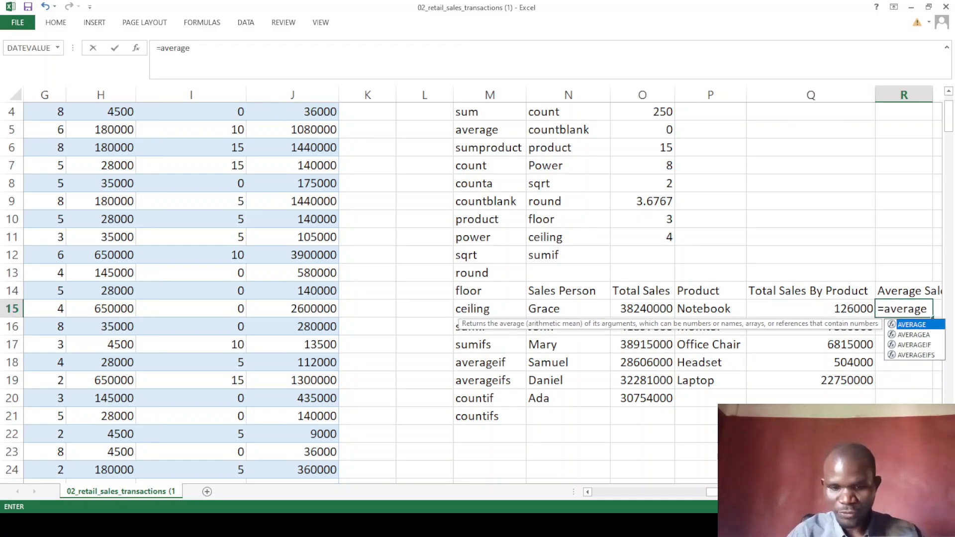
type("i")
key("Tab")
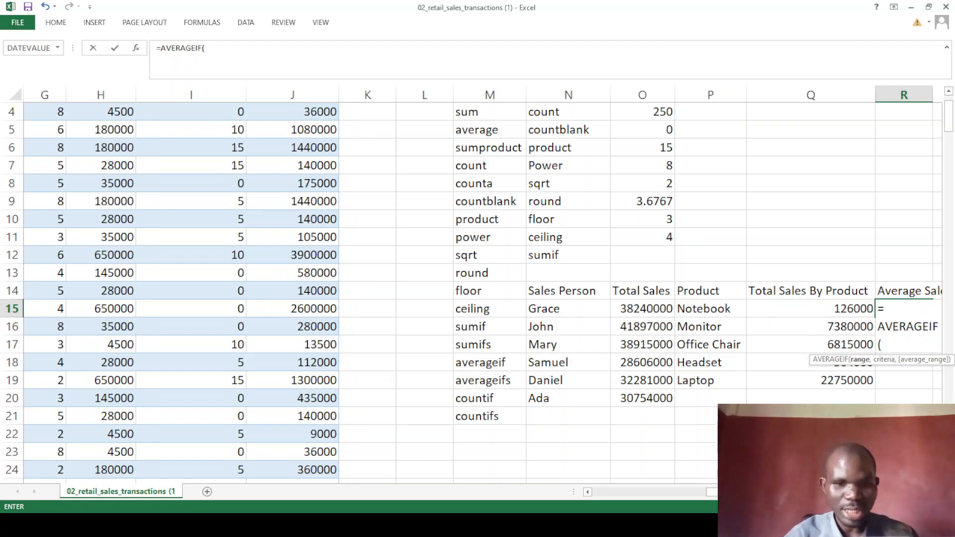
left_click_drag(744, 492, 622, 490)
scroll(259, 139, "up", 1)
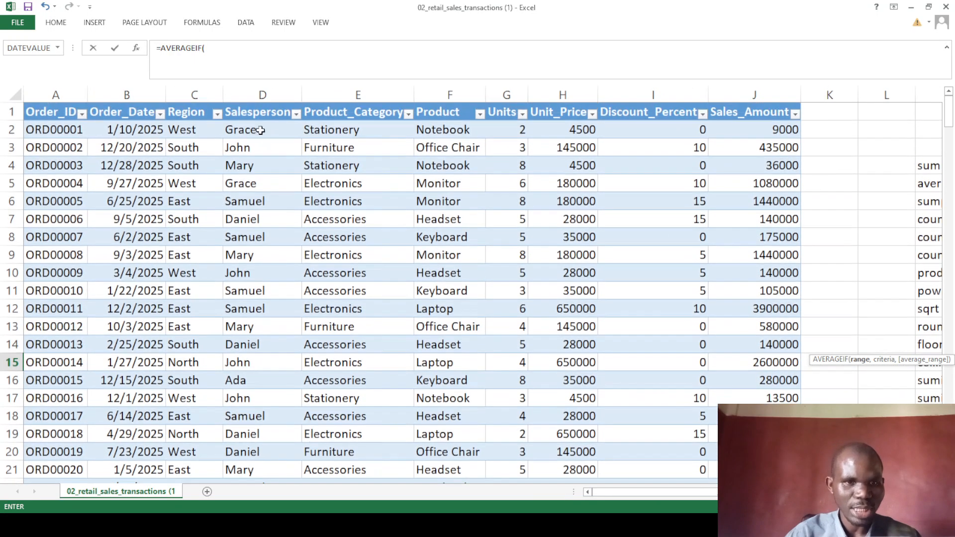
left_click(254, 117)
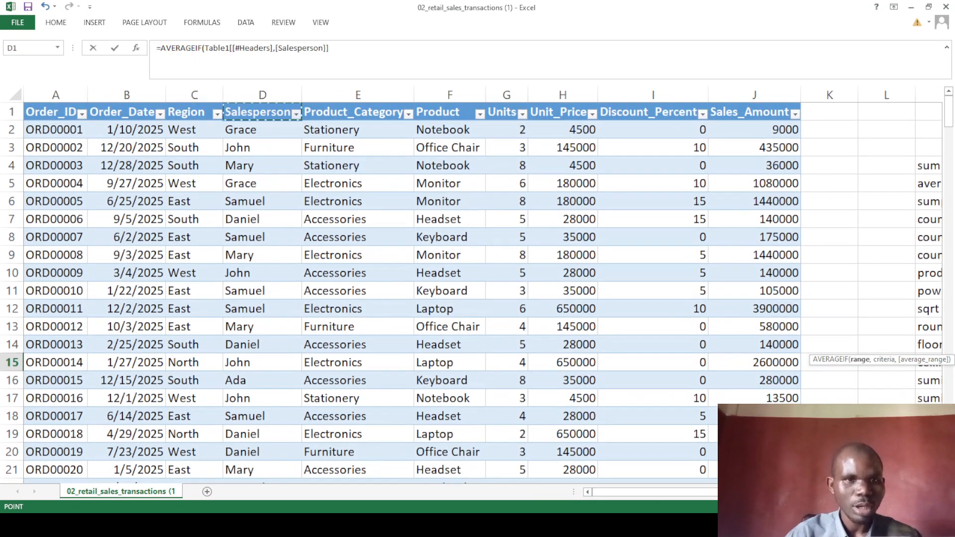
- Remove the #Headers item and its comma from the range reference, leaving Table1[[Salesperson]] as the AVERAGEIF range
left_click_drag(273, 48, 235, 47)
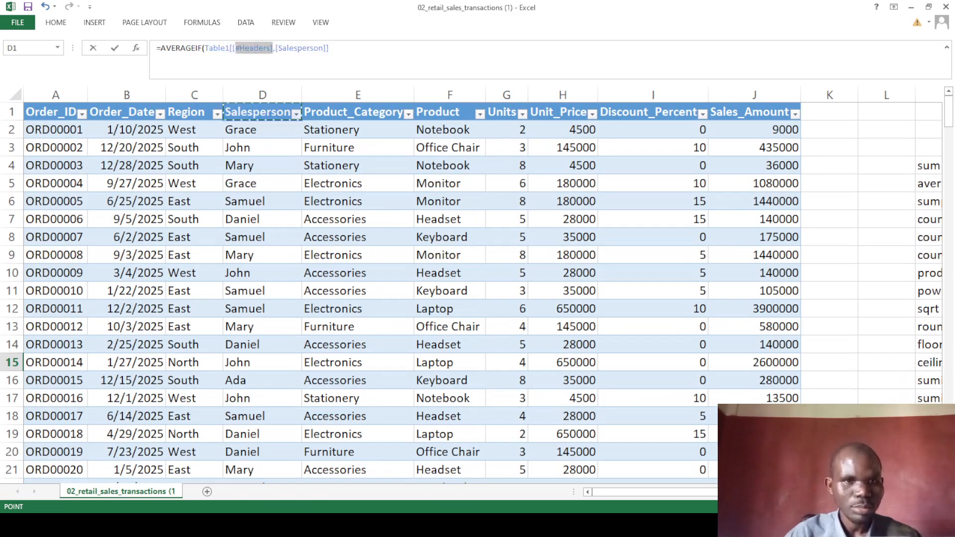
key("BackSpace")
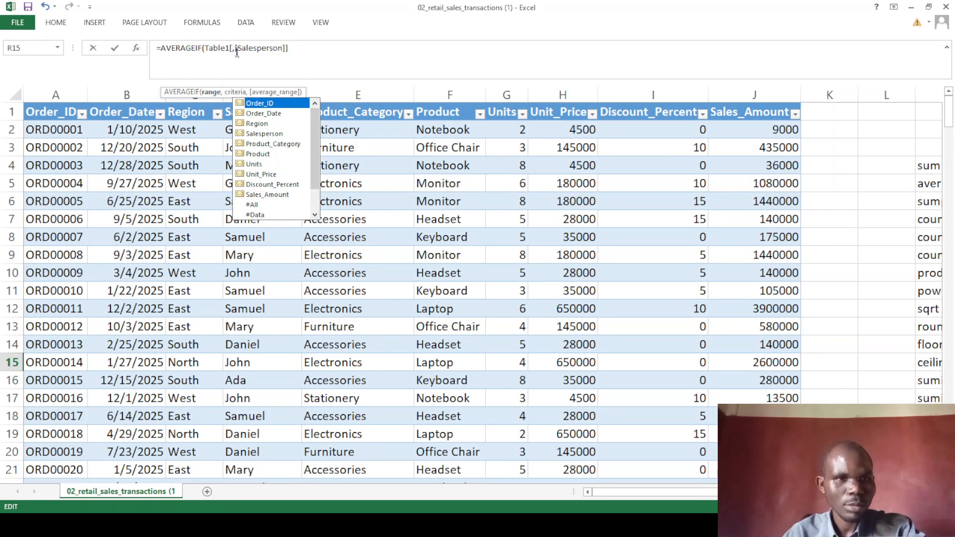
key("Escape")
key("BackSpace")
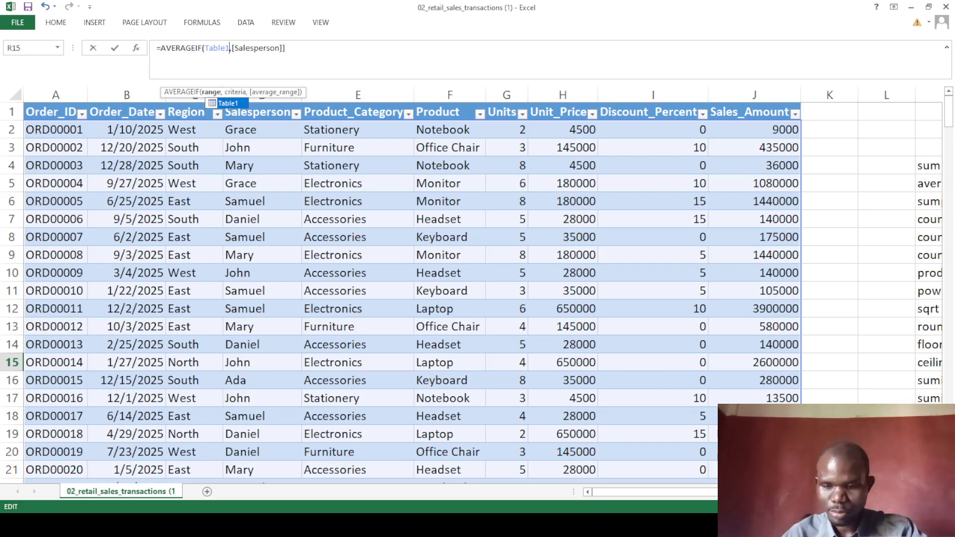
type("[")
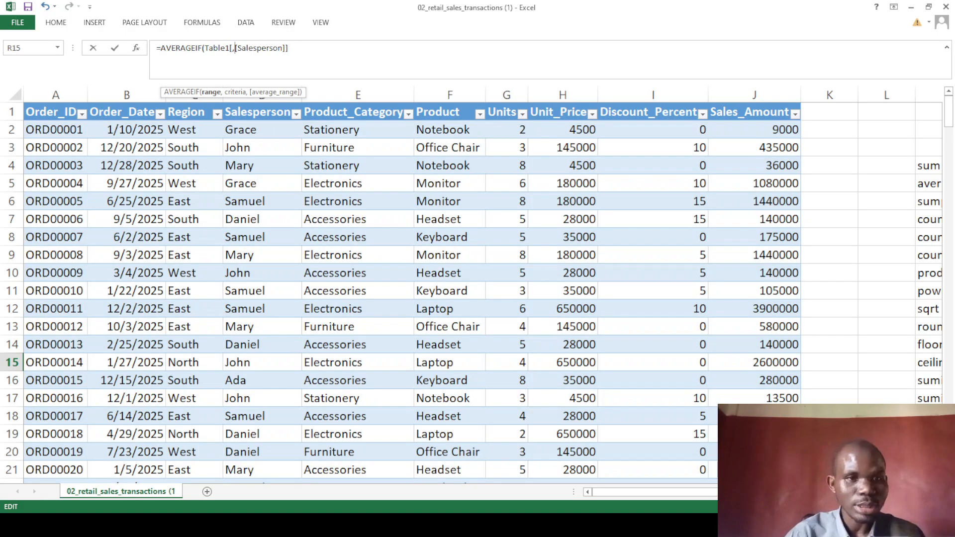
key("Delete")
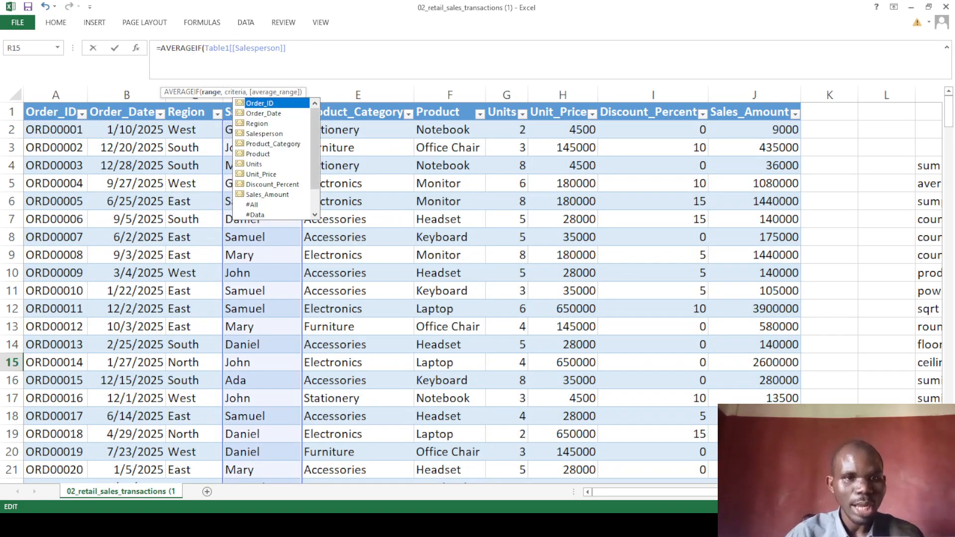
- Add cell N15, the first listed salesperson, as the criterion of the AVERAGEIF formula
key("End")
type(",")
left_click_drag(711, 493, 806, 493)
left_click(621, 362)
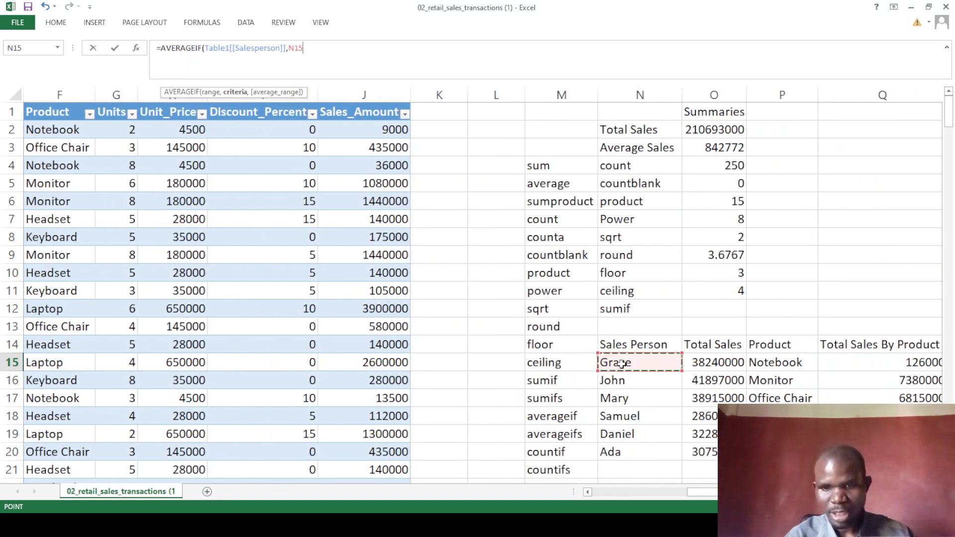
type(",")
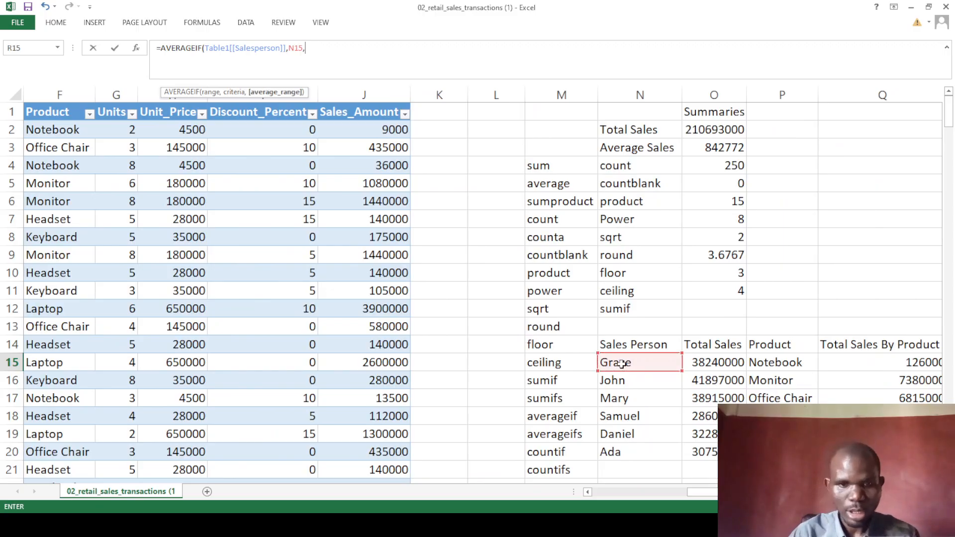
- Use the Sales_Amount column as the average range, strip #Headers from its reference, and complete the AVERAGEIF formula
left_click(363, 115)
left_click(376, 48)
key("BackSpace")
key("BackSpace")
key("BackSpace")
key("BackSpace")
key("BackSpace")
key("BackSpace")
key("BackSpace")
key("BackSpace")
key("BackSpace")
key("BackSpace")
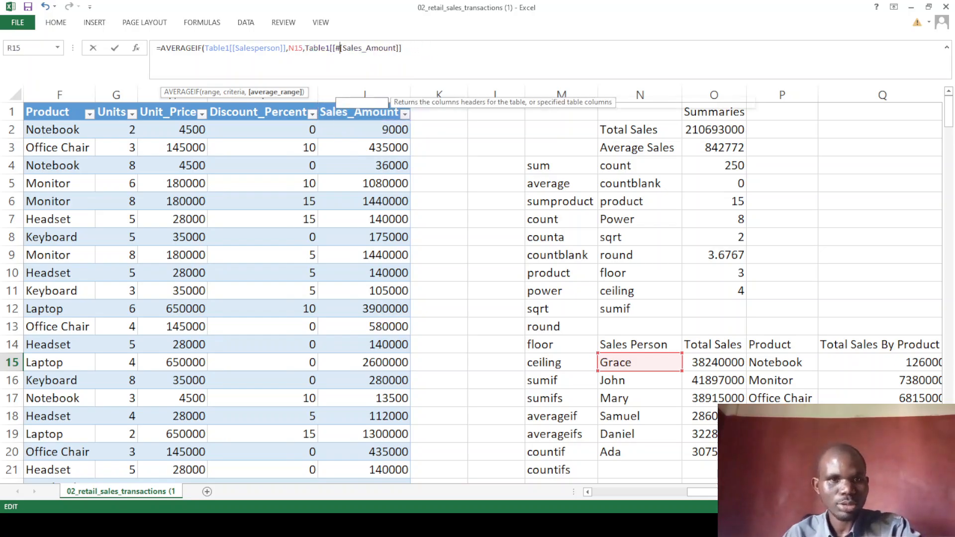
left_click(396, 49)
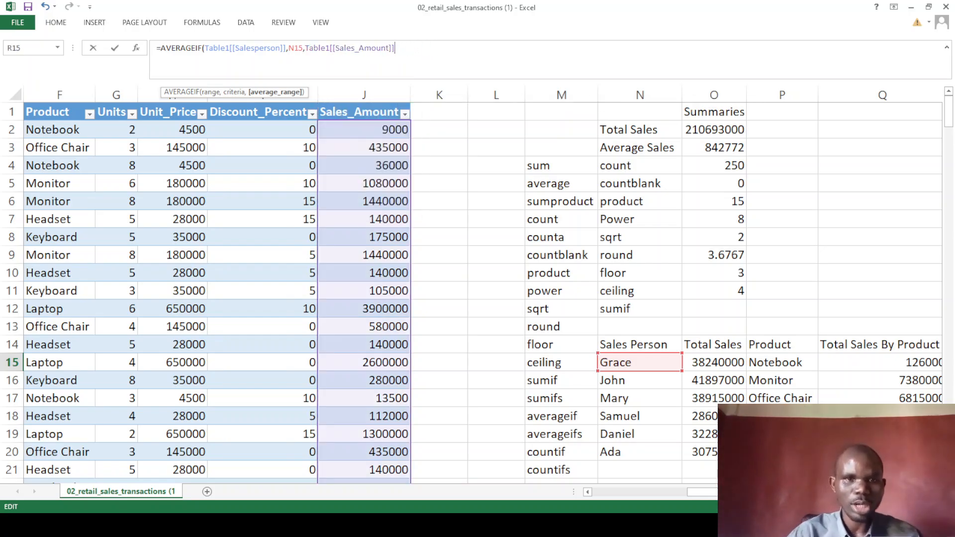
key("Return")
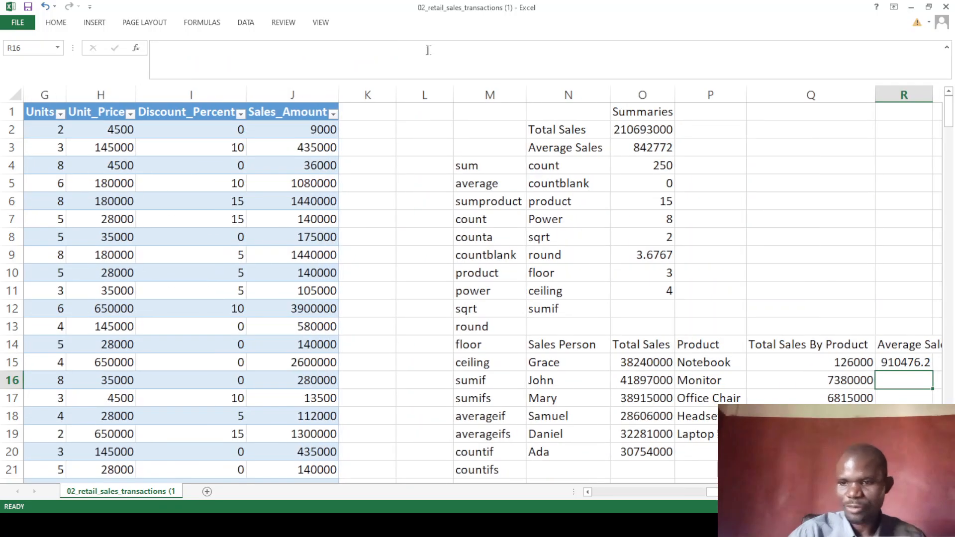
- Fill the AVERAGEIF formula from R15 down through R19
left_click(918, 363)
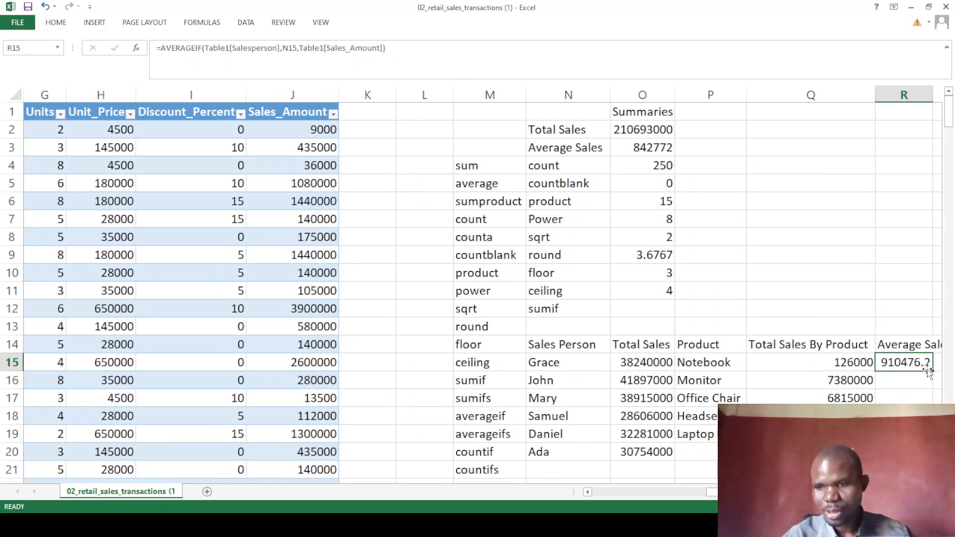
left_click_drag(932, 371, 929, 434)
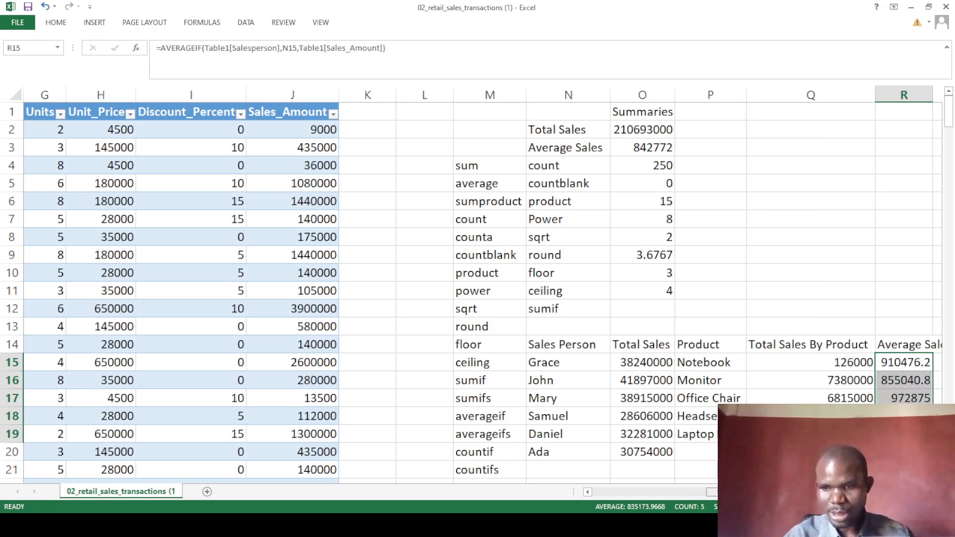
scroll(680, 416, "down", 2)
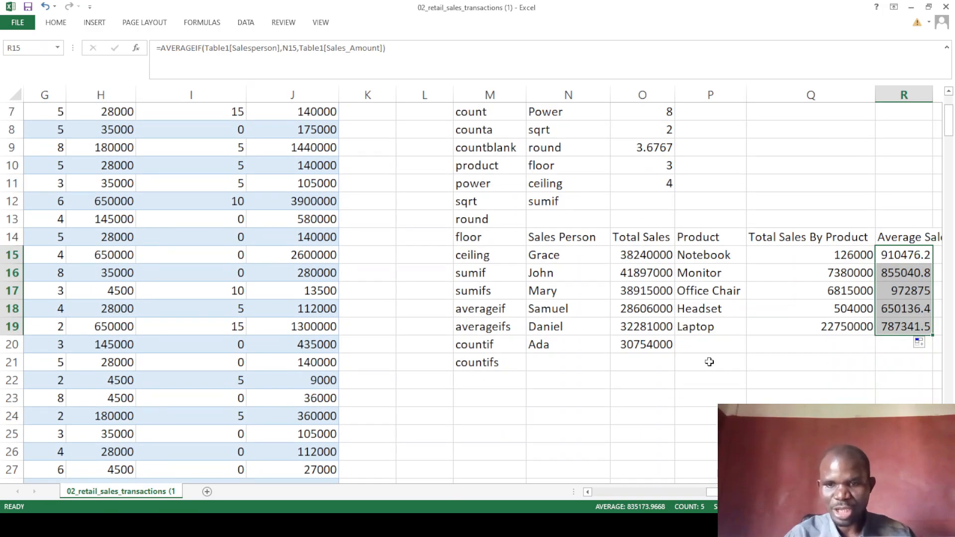
- Start an AVERAGEIFS formula in cell P21, correcting the misspelled function name
left_click(709, 362)
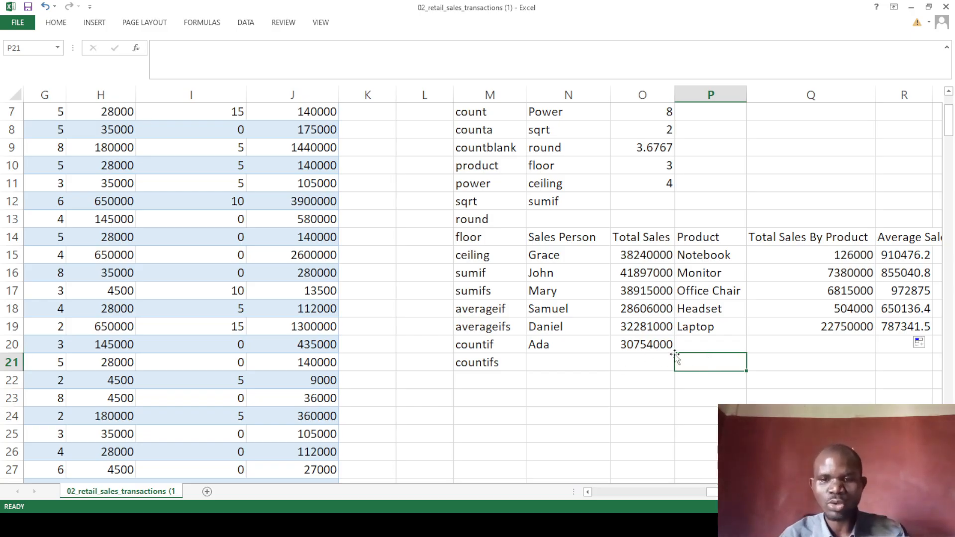
type("=averag")
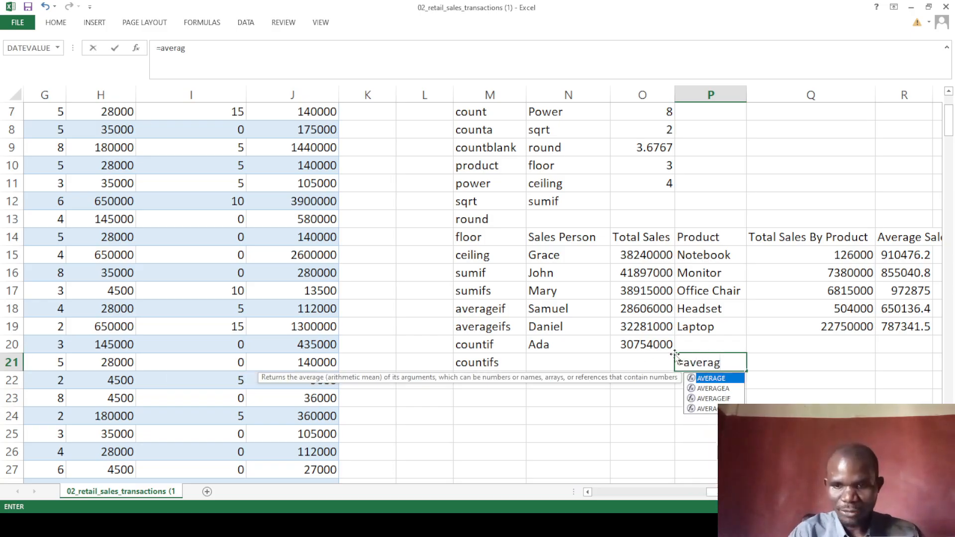
type("ifs")
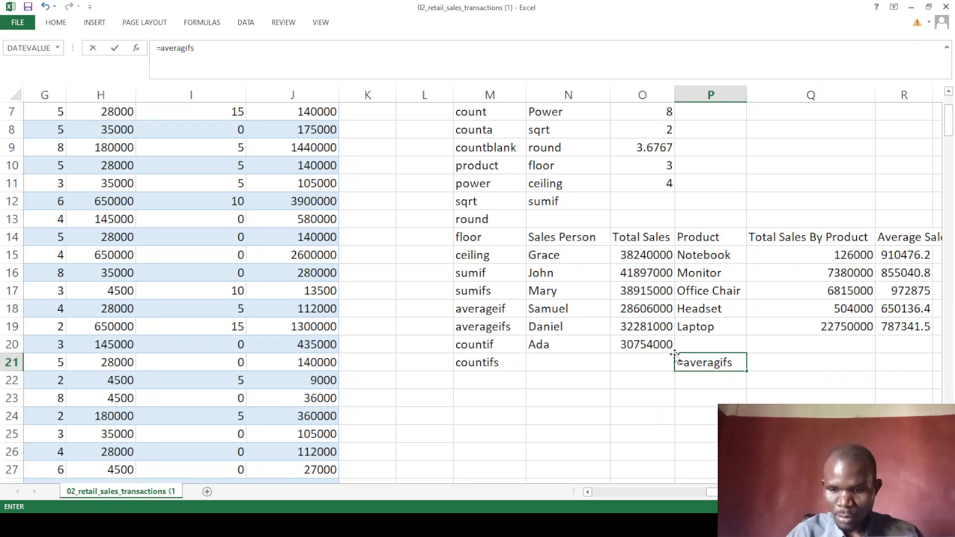
type("(")
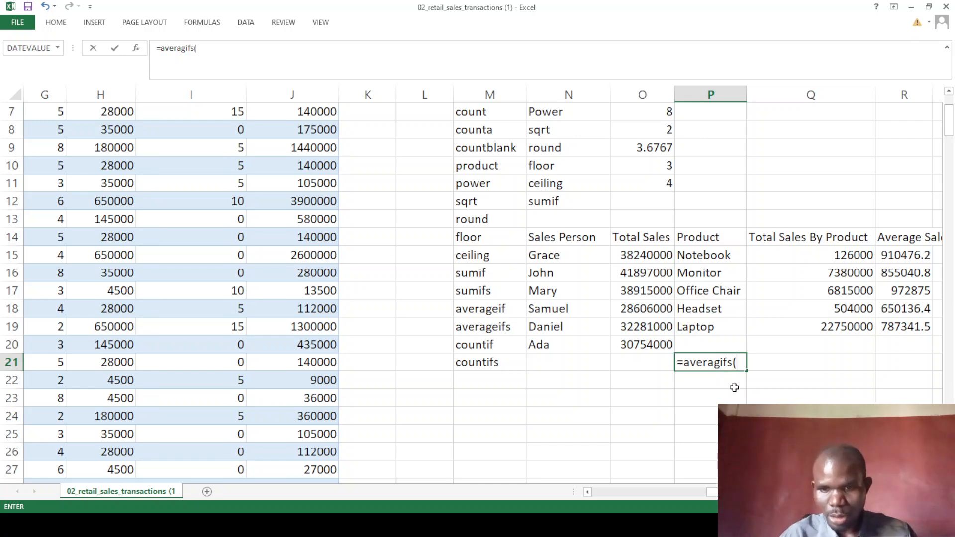
key("BackSpace")
key("BackSpace")
key("BackSpace")
key("BackSpace")
type("e")
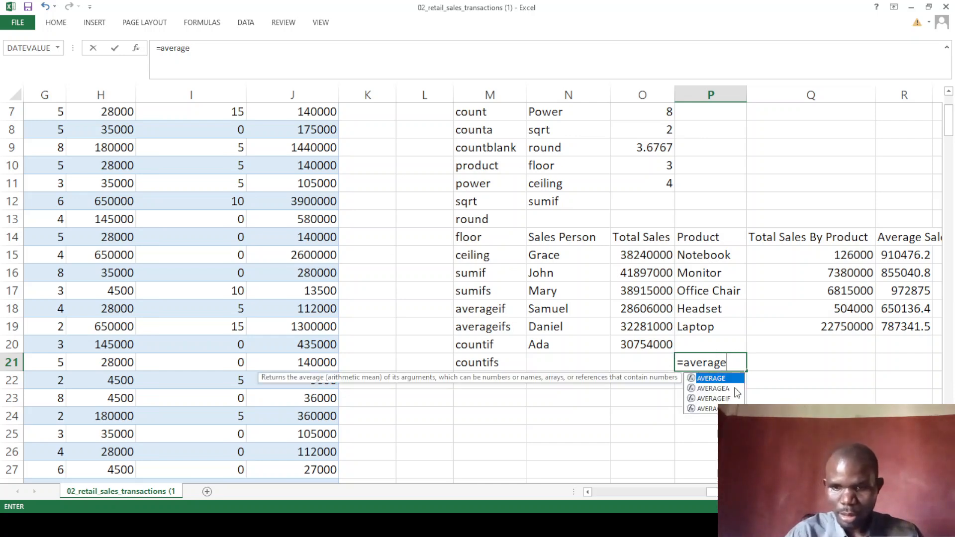
type("ifs")
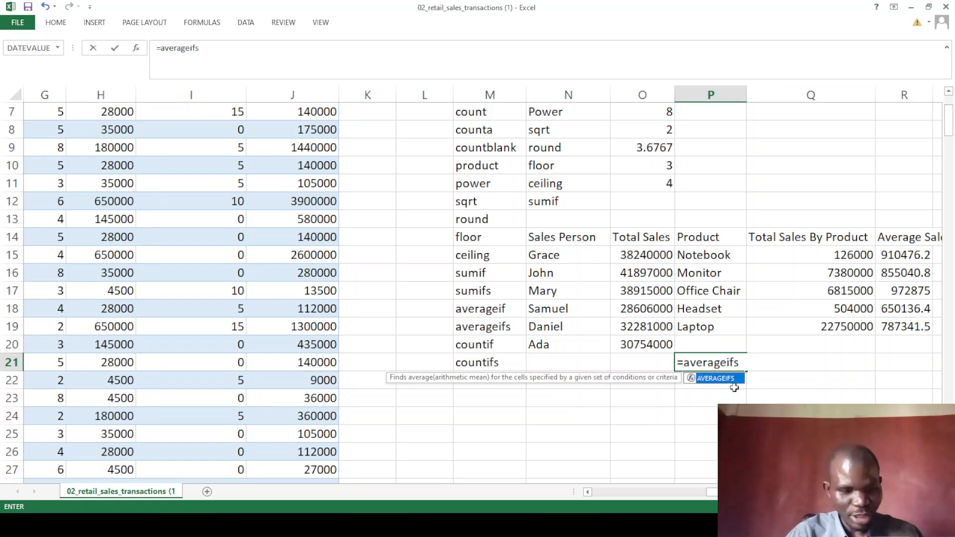
key("Tab")
- Use the Sales_Amount column as the average range, stripping #Headers and its comma to leave Table1[[Sales_Amount]]
scroll(170, 166, "up", 2)
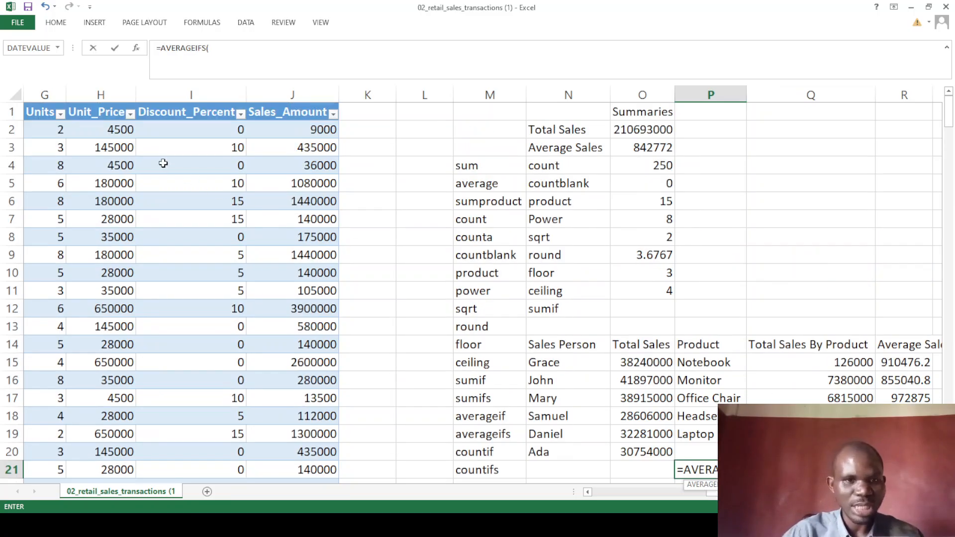
scroll(464, 350, "down", 4)
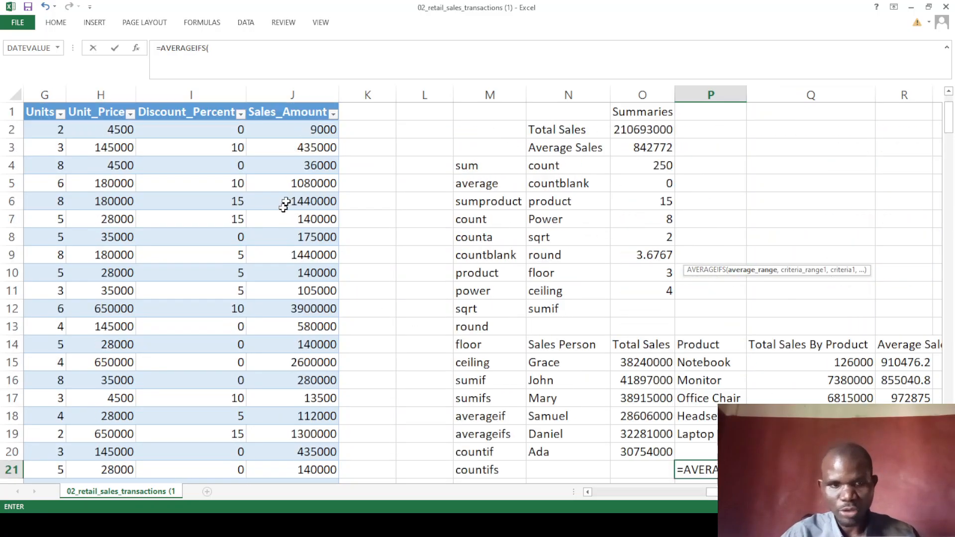
left_click(293, 113)
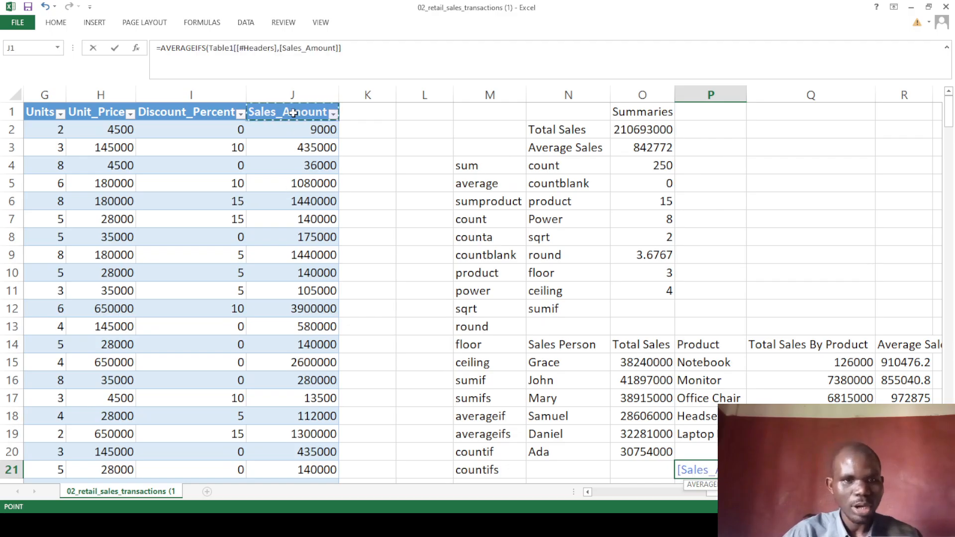
left_click(277, 48)
key("BackSpace")
key("BackSpace")
key("BackSpace")
key("BackSpace")
key("BackSpace")
key("BackSpace")
key("BackSpace")
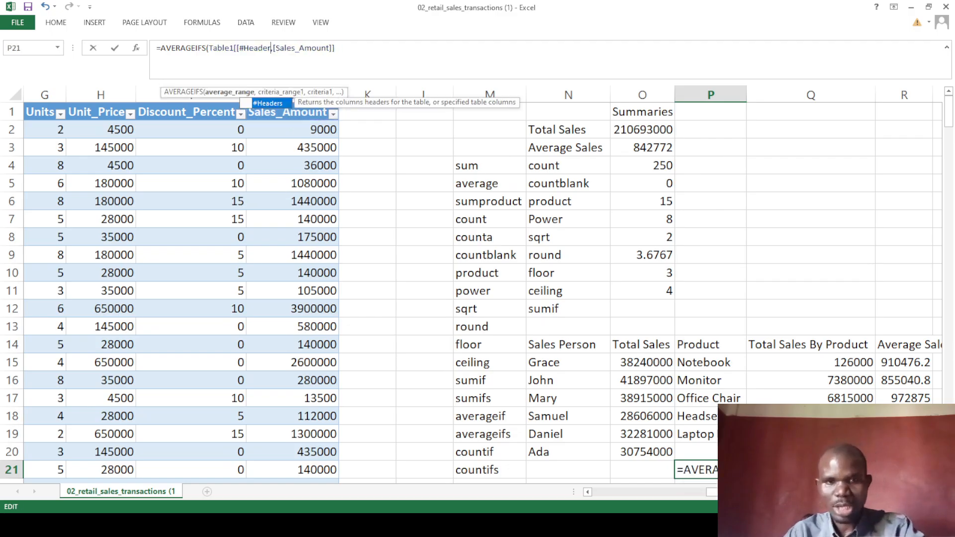
key("BackSpace")
key("BackSpace")
key("BackSpace")
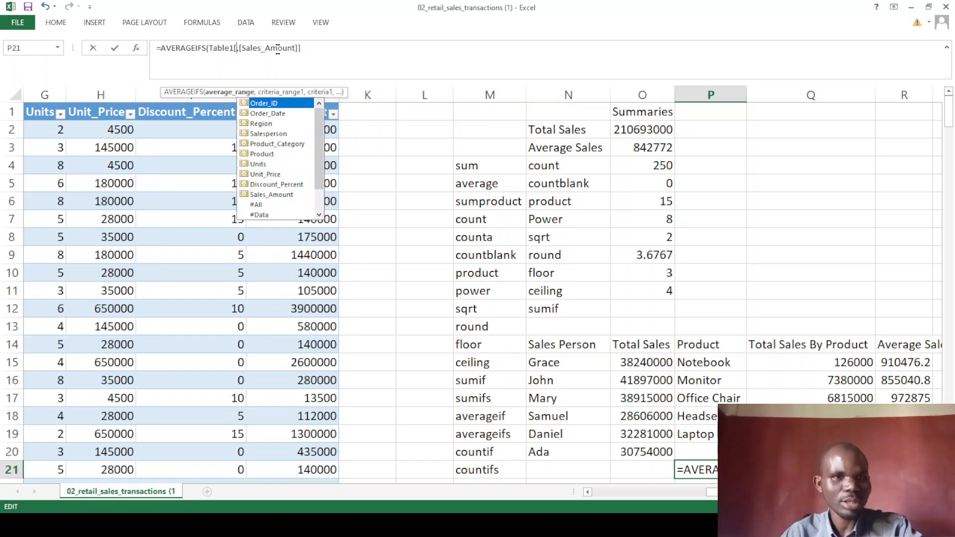
left_click(240, 49)
key("BackSpace")
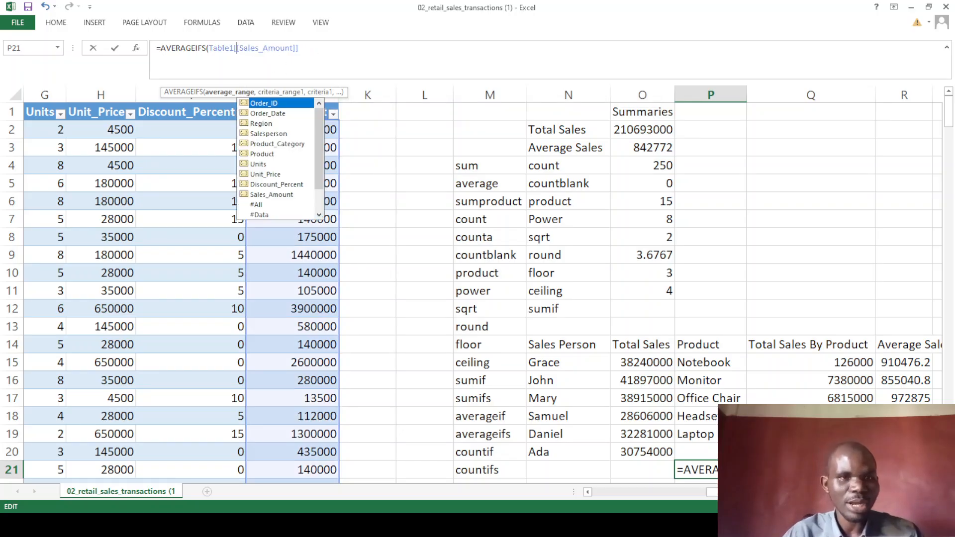
left_click(299, 48)
type(",")
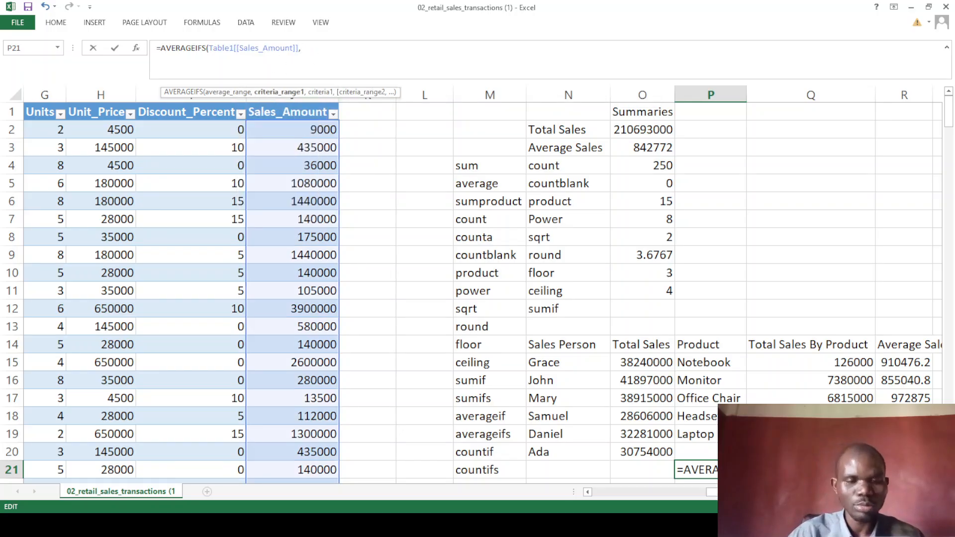
- Add the Salesperson column as the first criteria range, reducing its reference to Table1[[Salesperson]]
left_click_drag(713, 492, 691, 489)
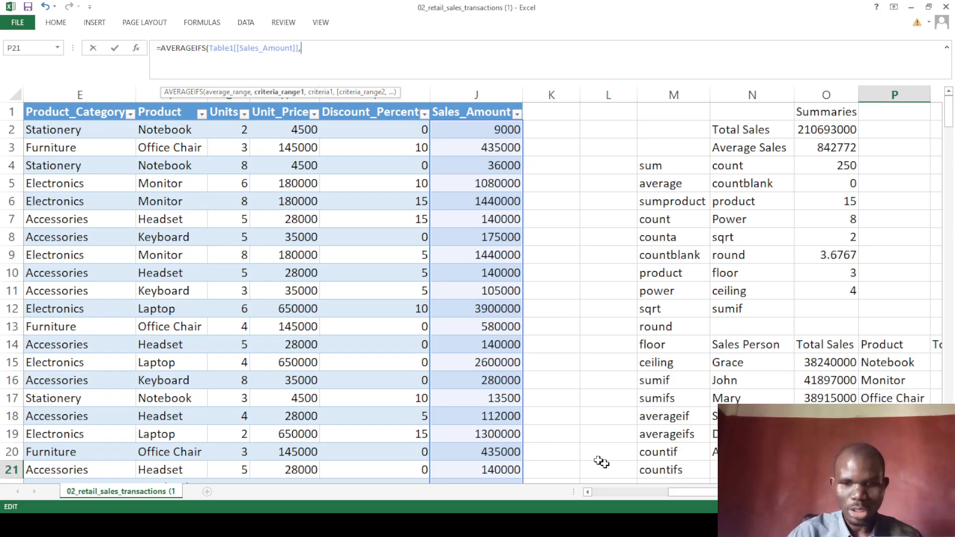
left_click(615, 491)
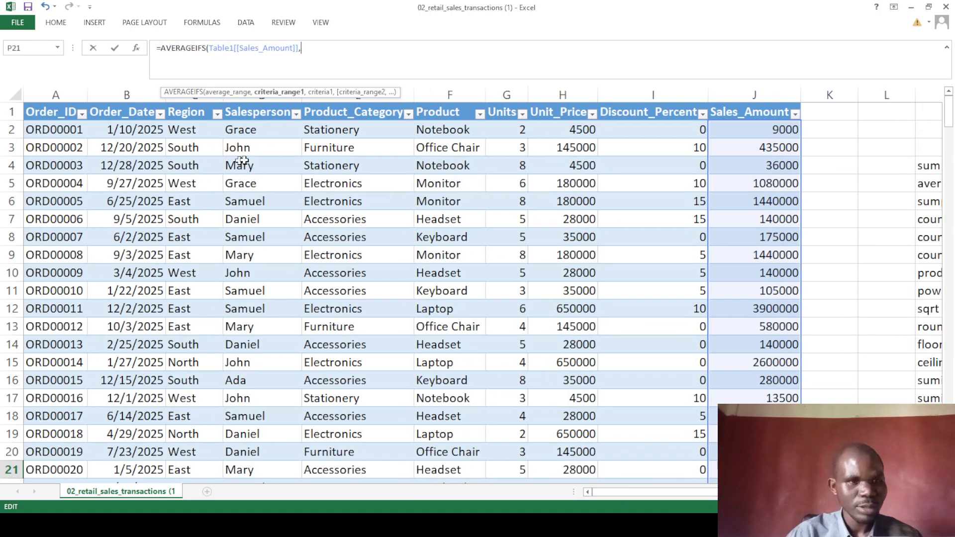
left_click(247, 118)
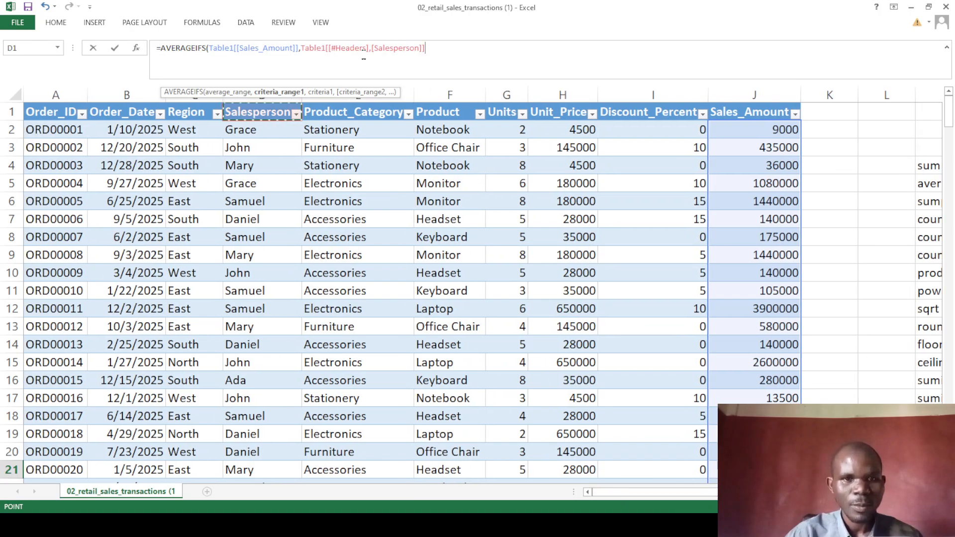
left_click_drag(370, 49, 329, 48)
key("BackSpace")
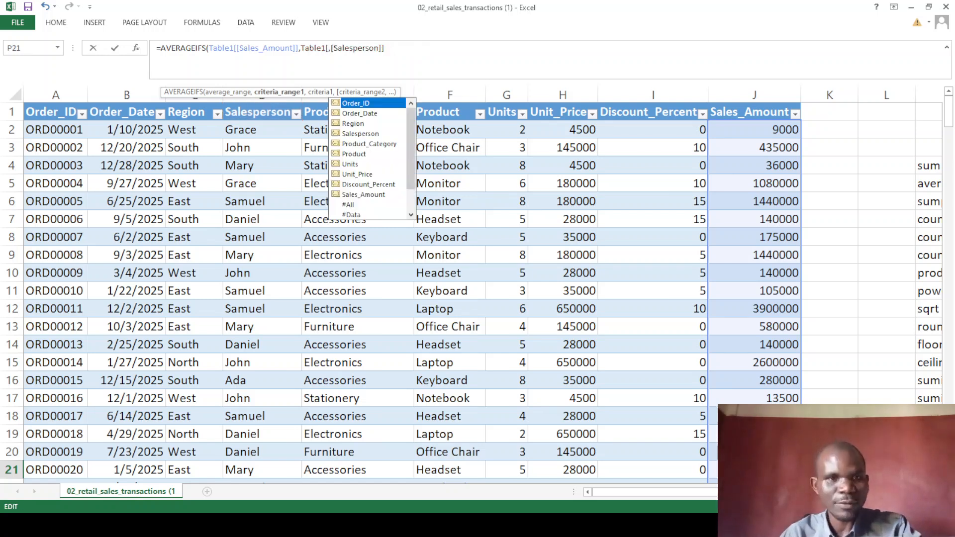
key("Escape")
key("Delete")
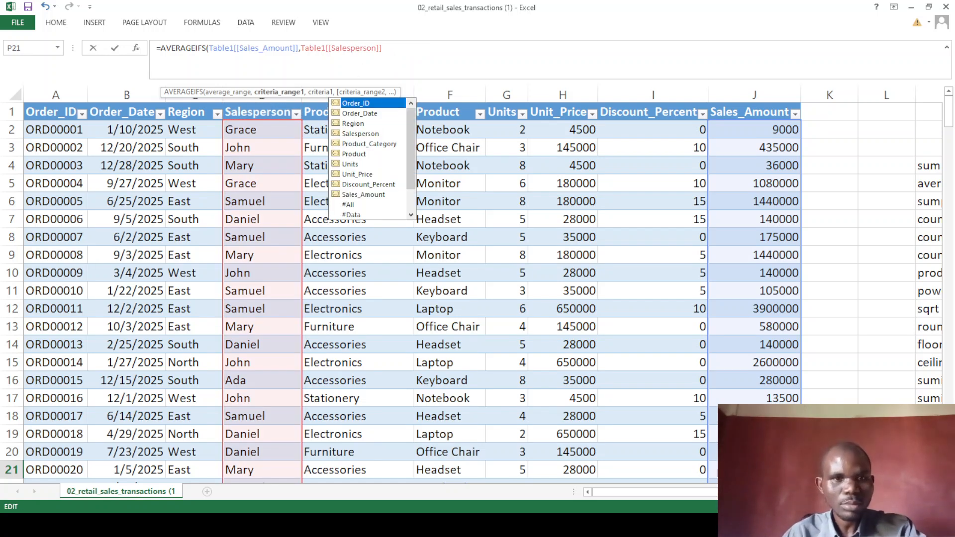
key("Escape")
type(",")
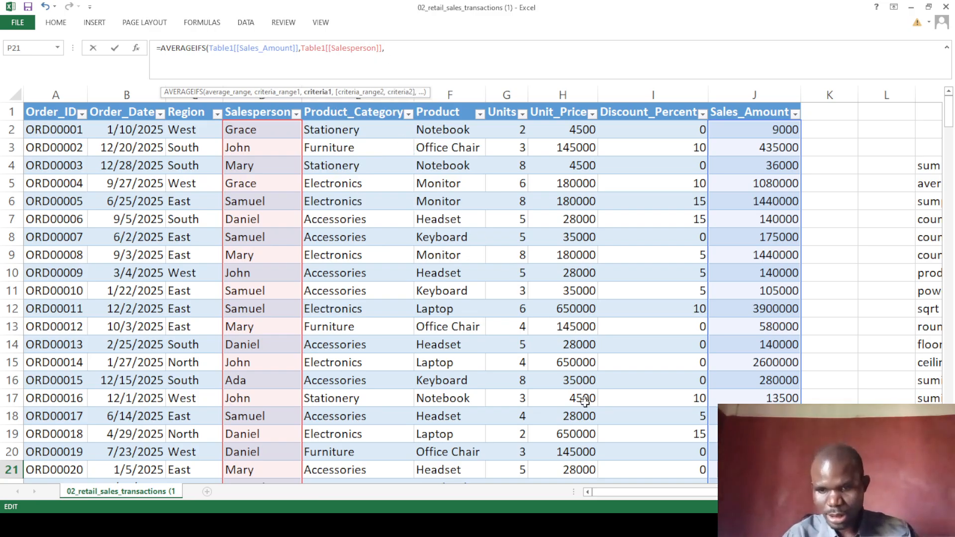
- Add cell N15, the first listed salesperson, as the first criterion of the AVERAGEIFS formula
left_click_drag(651, 490, 796, 498)
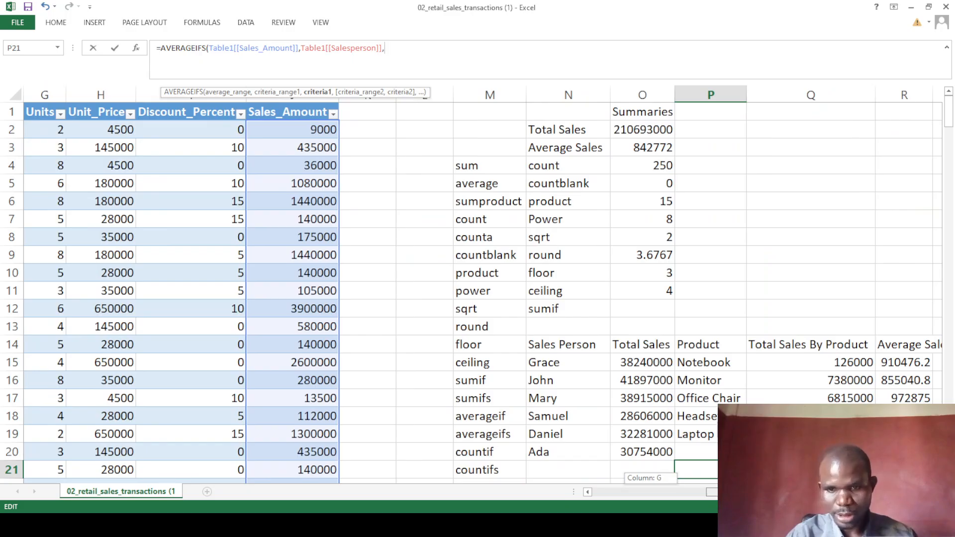
left_click(555, 363)
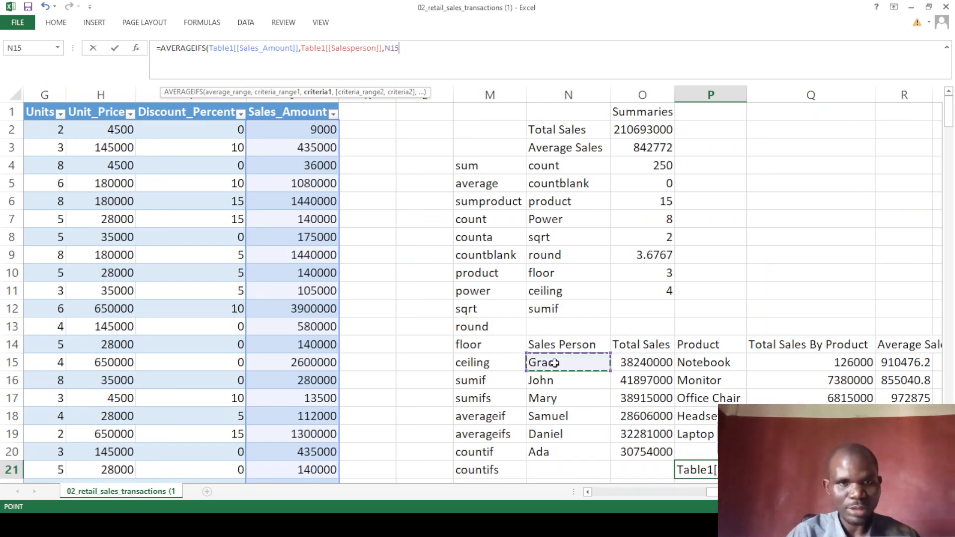
type(",")
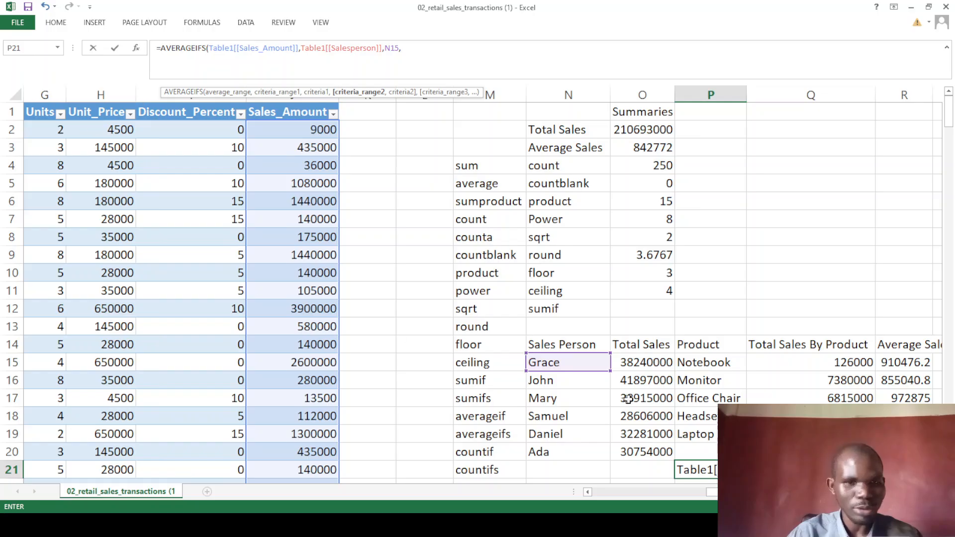
- Add the Product column as the second criteria range, removing #Headers so the reference reads Table1[[Product]]
left_click_drag(712, 492, 681, 487)
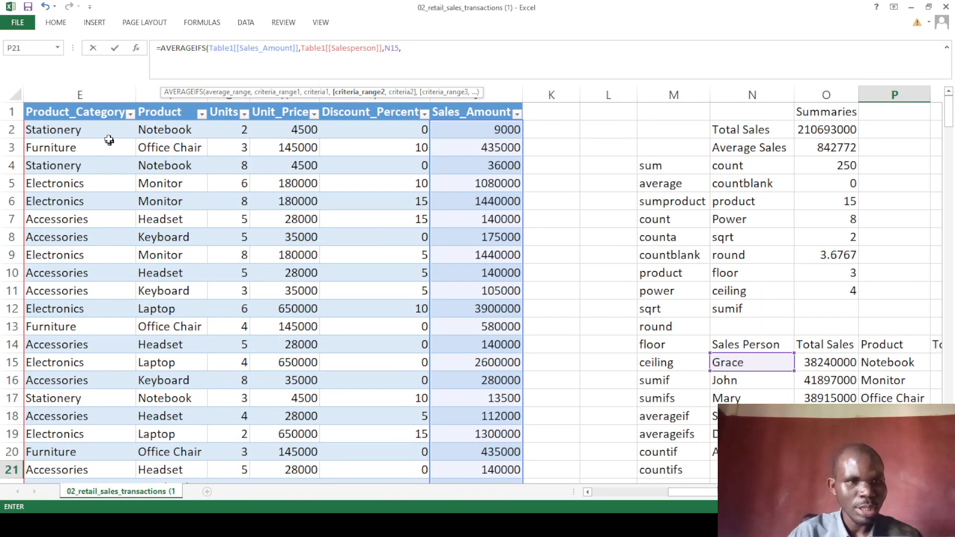
left_click(172, 123)
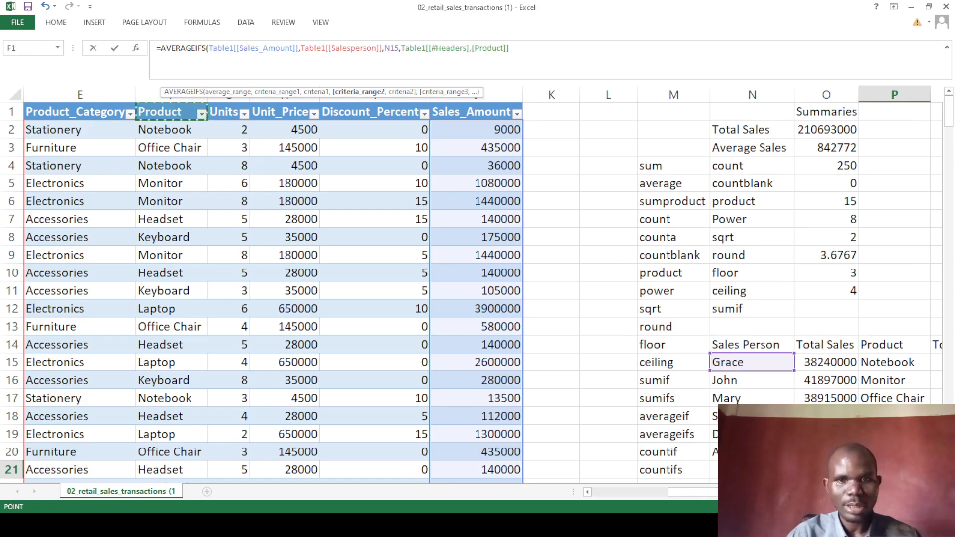
left_click(471, 49)
key("BackSpace")
key("BackSpace")
key("BackSpace")
key("BackSpace")
key("BackSpace")
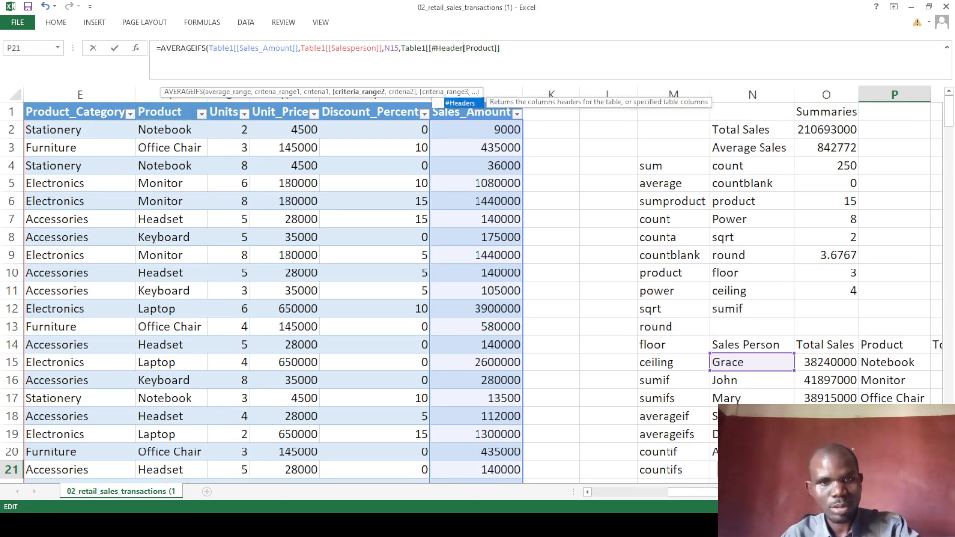
key("BackSpace")
key("BackSpace")
key("BackSpace")
key("BackSpace")
key("BackSpace")
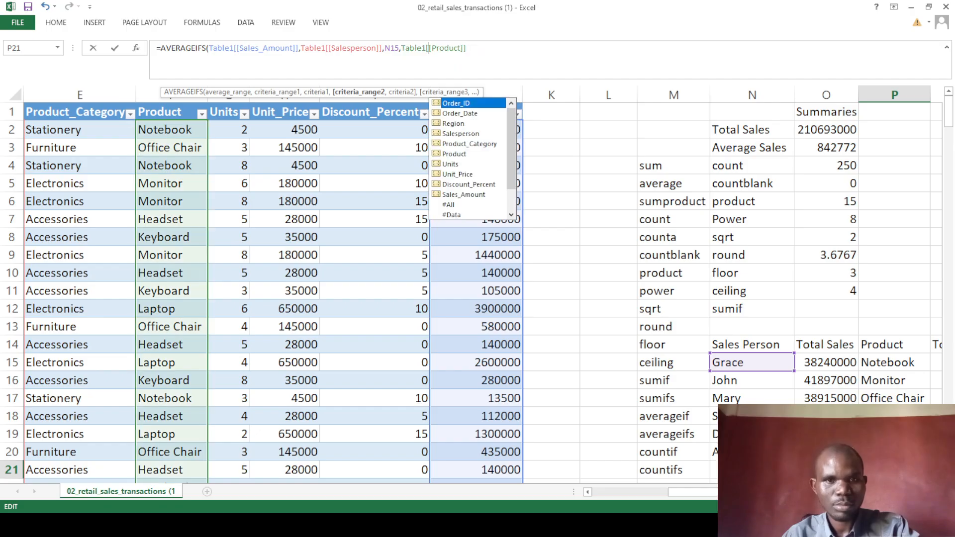
left_click(468, 49)
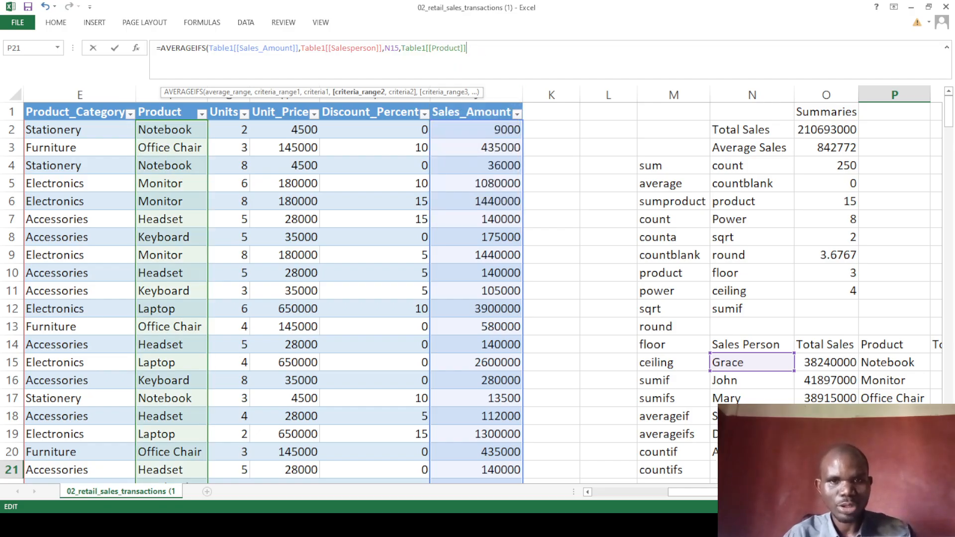
type(",")
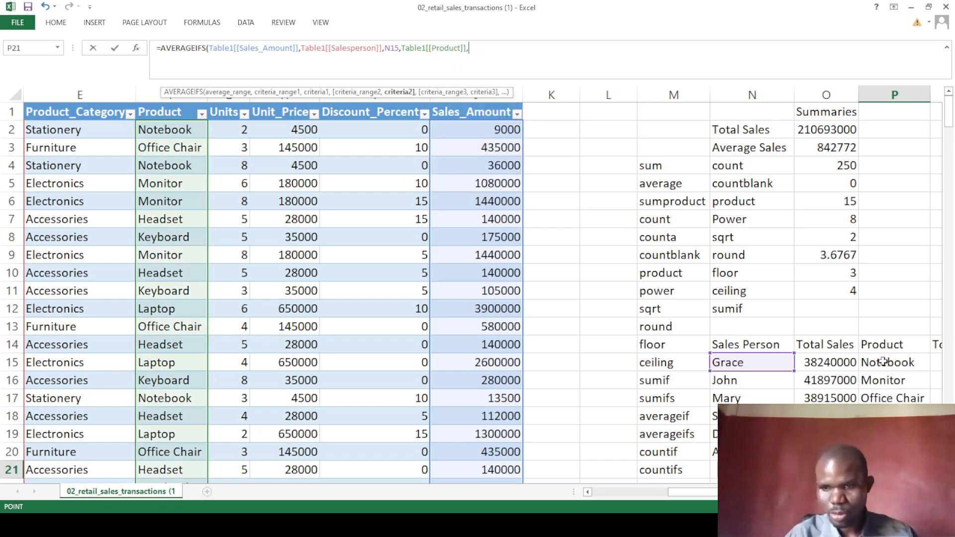
- Add cell P15, the Notebook product, as the second criterion and complete the AVERAGEIFS formula
left_click(882, 362)
type(")")
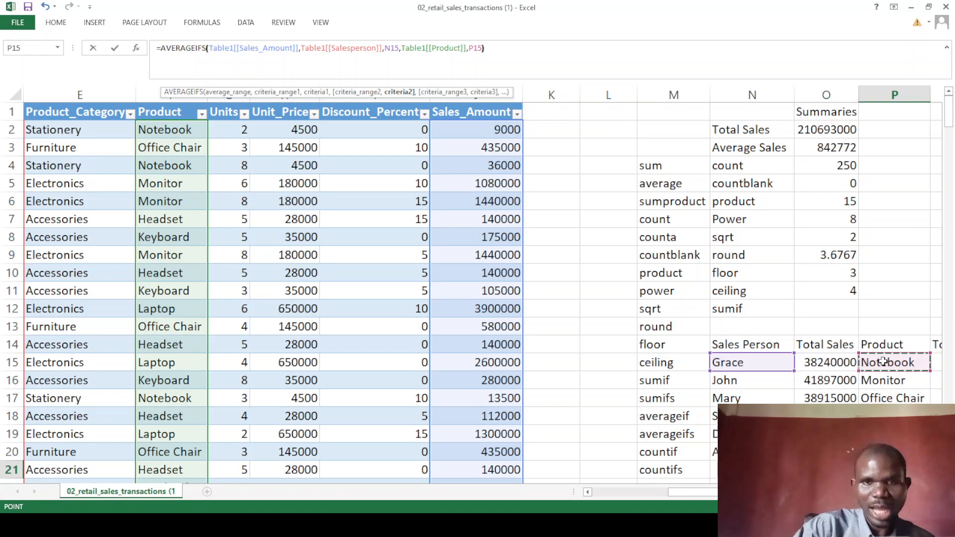
key("Return")
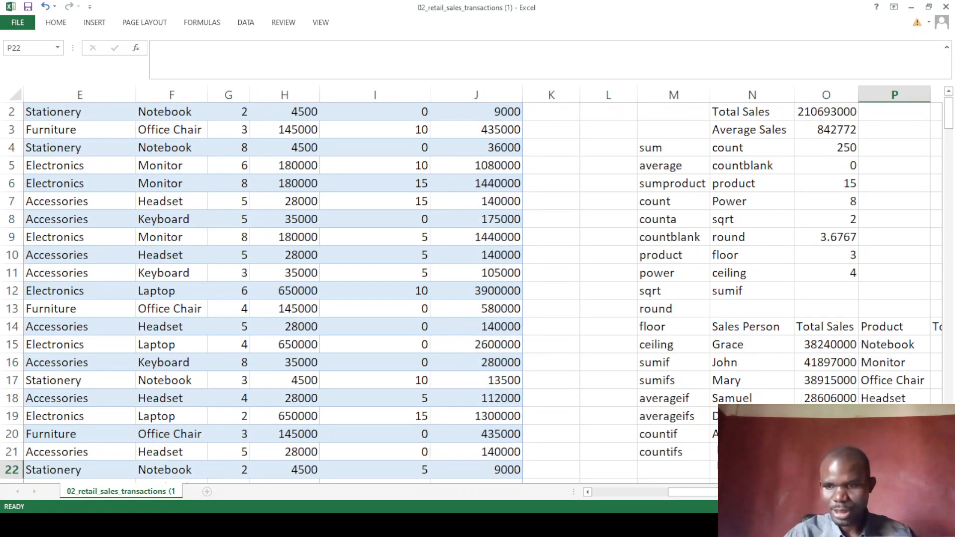
scroll(883, 362, "down", 2)
scroll(483, 291, "right", 3)
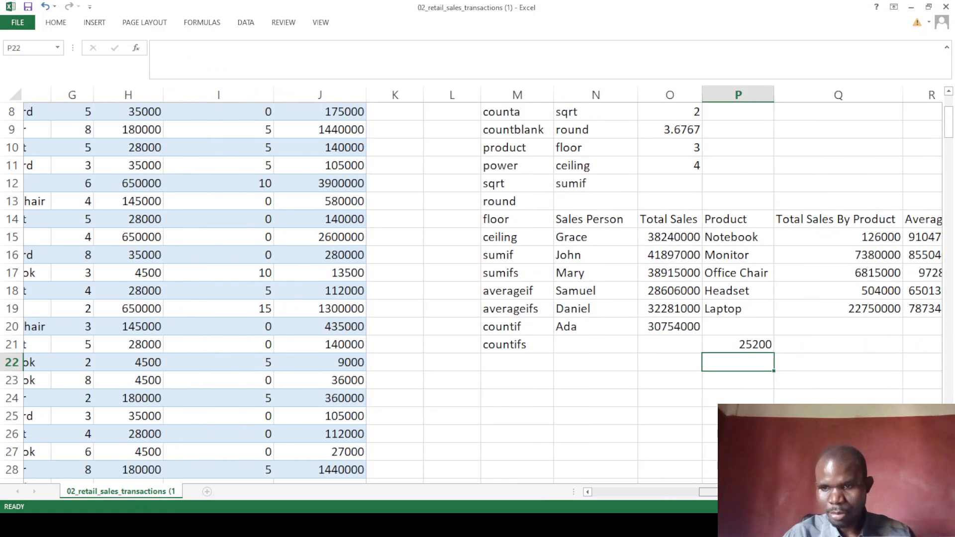
scroll(482, 291, "right", 1)
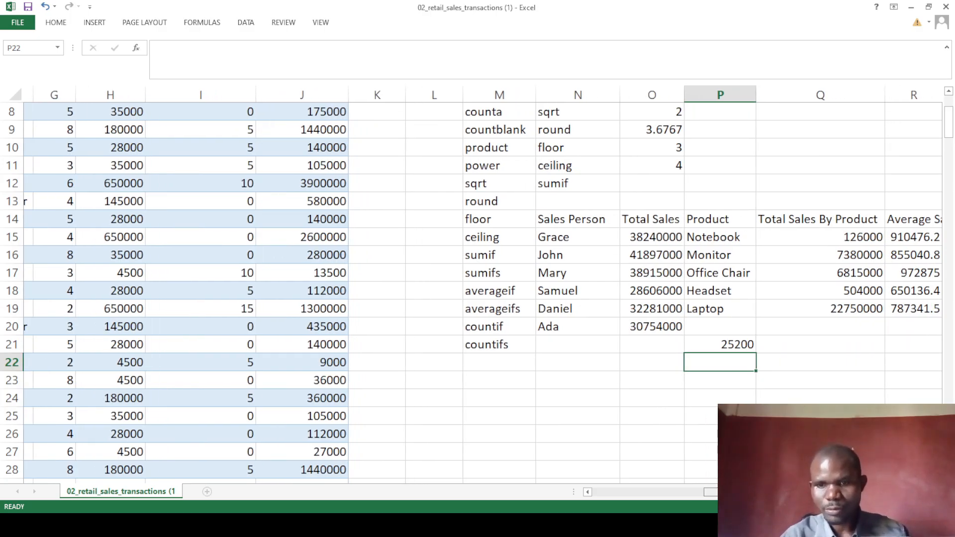
scroll(482, 291, "right", 1)
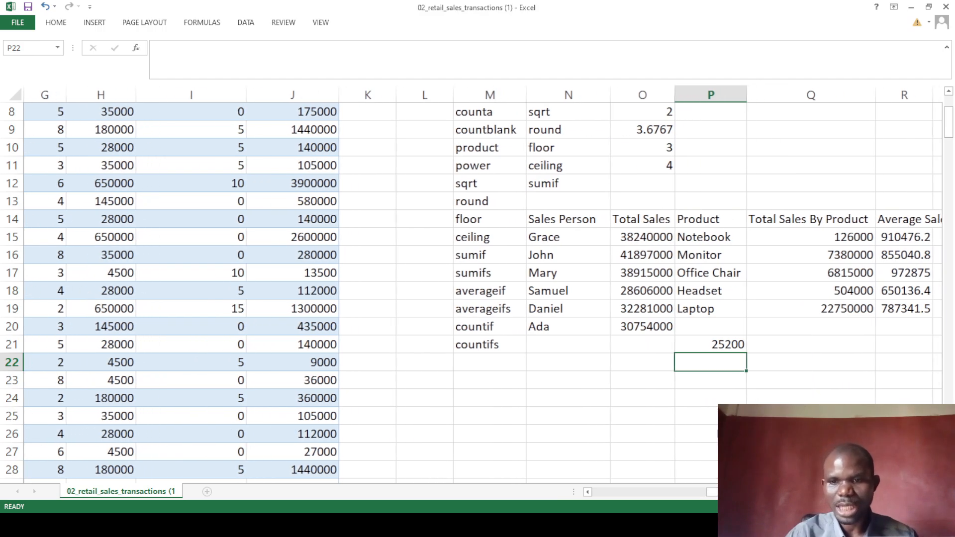
- Clear the trial AVERAGEIFS formula from cell P21
left_click(560, 382)
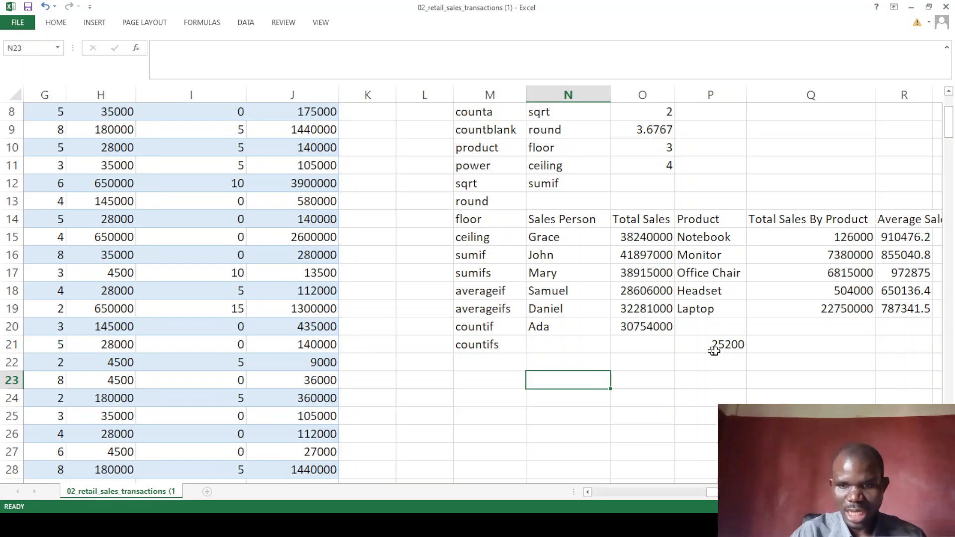
left_click(732, 346)
key("BackSpace")
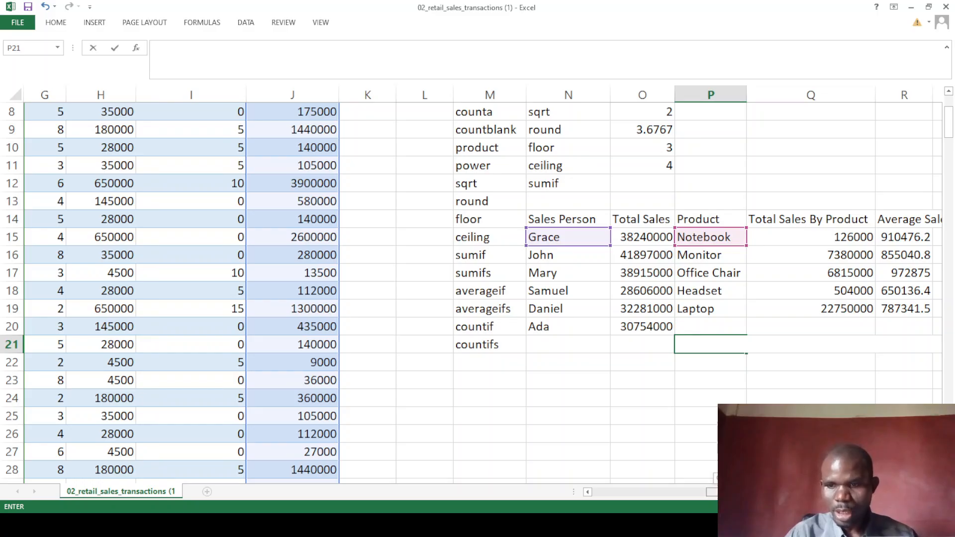
- Auto-fit the width of column R to its Average Sales contents
scroll(751, 152, "right", 3)
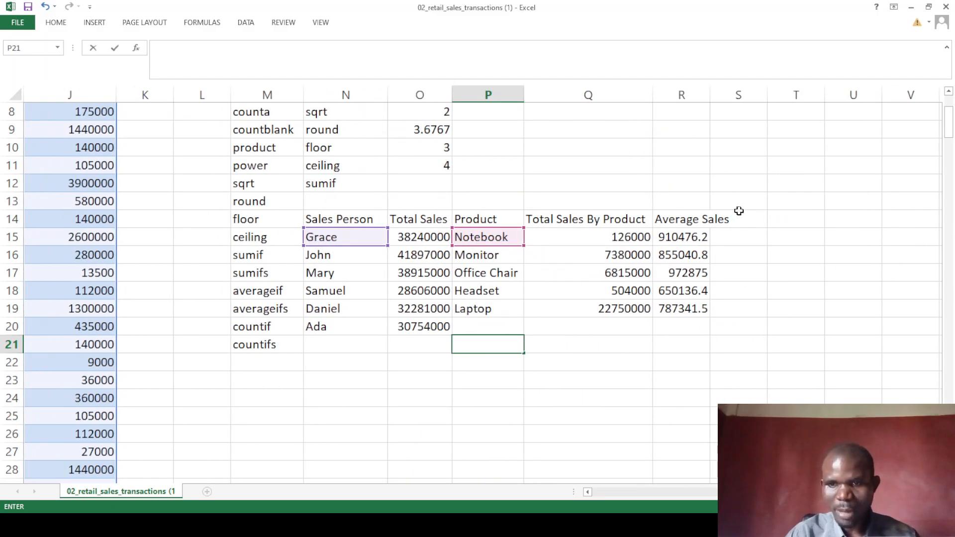
left_click(705, 94)
double_click(711, 93)
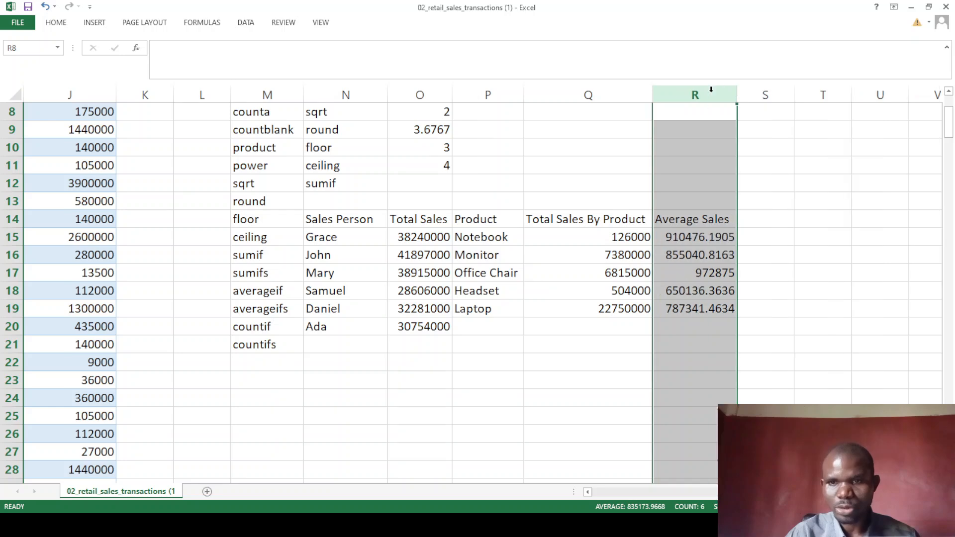
- Add the header Count in cell S14, beside the Average Sales header
left_click(765, 217)
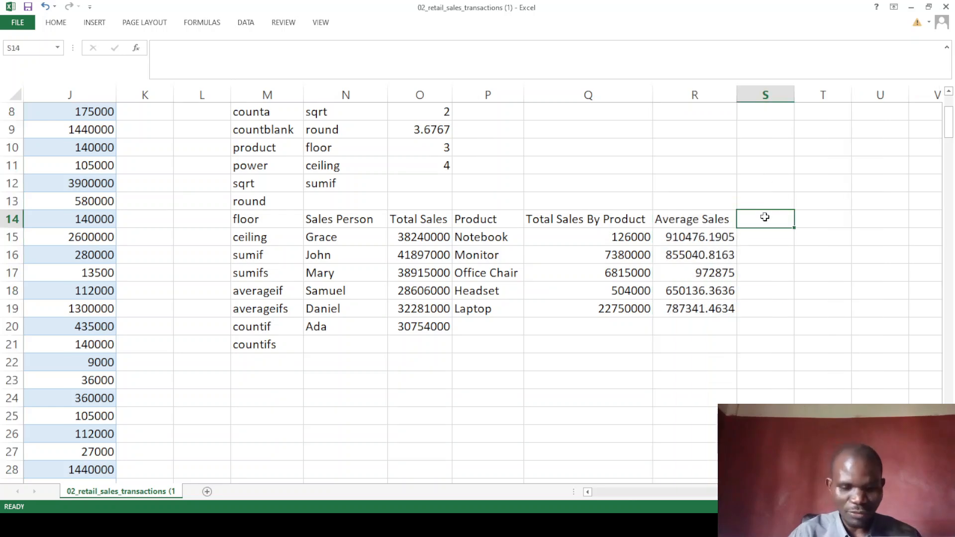
type("Count")
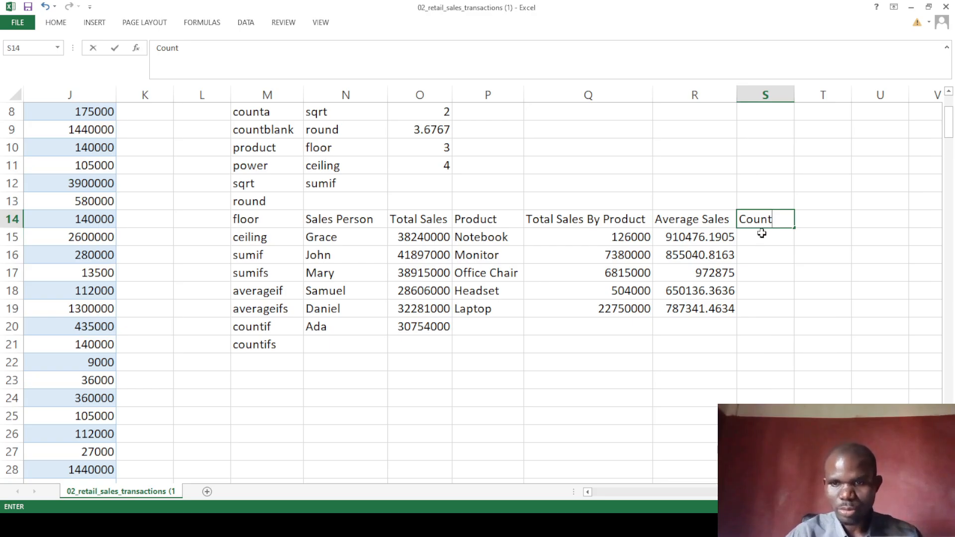
key("Return")
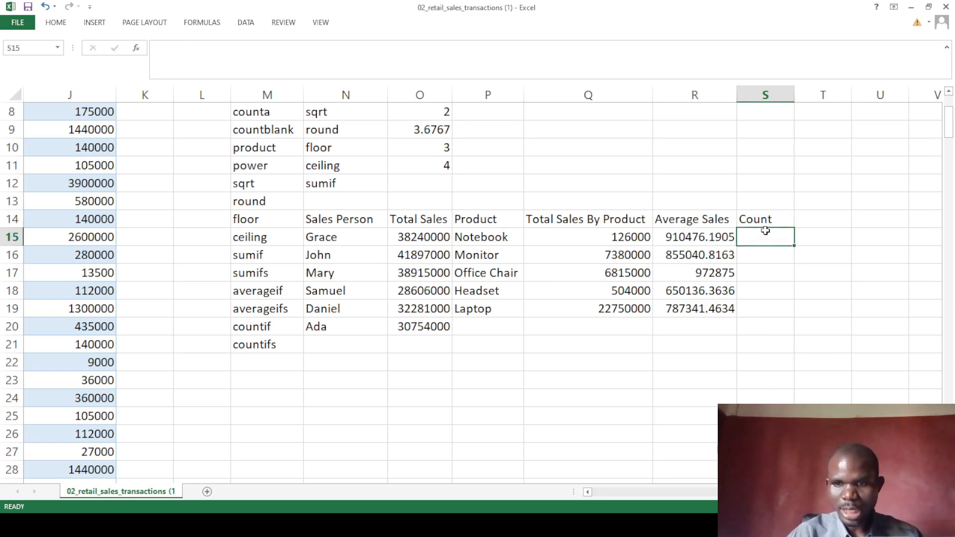
- Start a COUNTIF formula in cell S15 with the table's Salesperson header as its range
type("=coun")
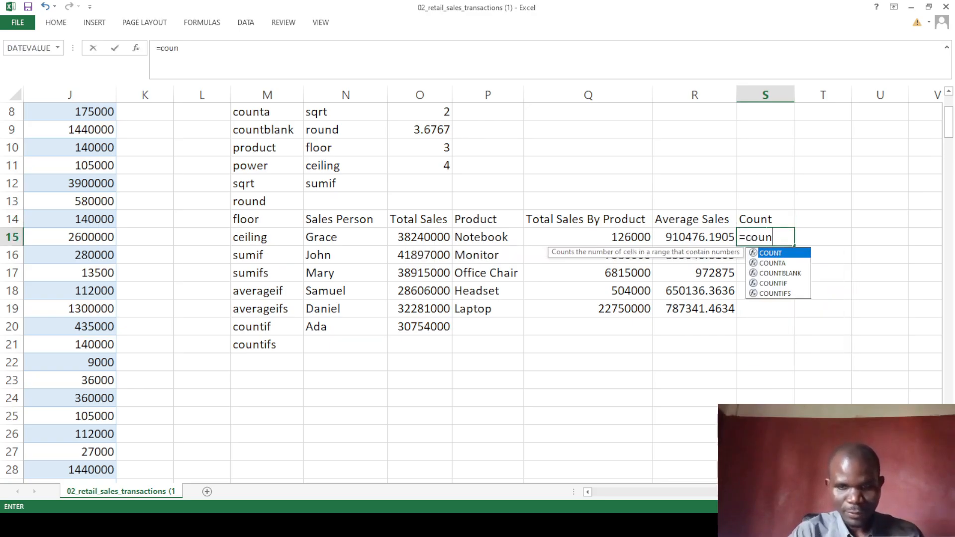
type("t")
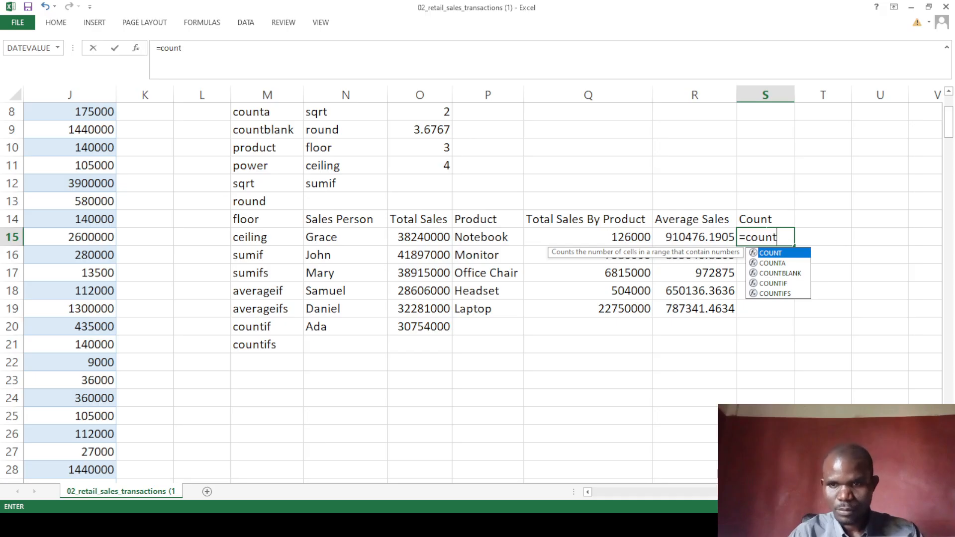
type("if(")
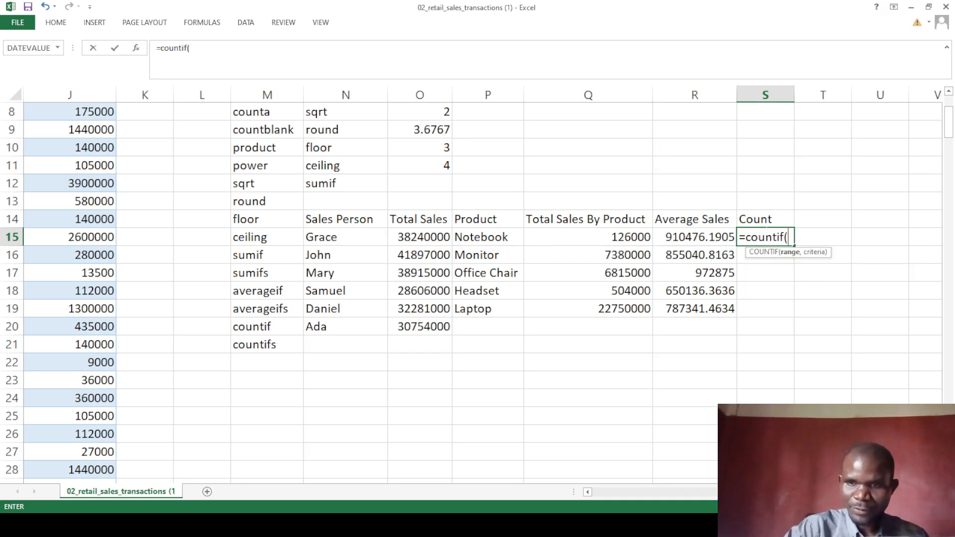
left_click_drag(742, 491, 602, 482)
scroll(351, 263, "up", 3)
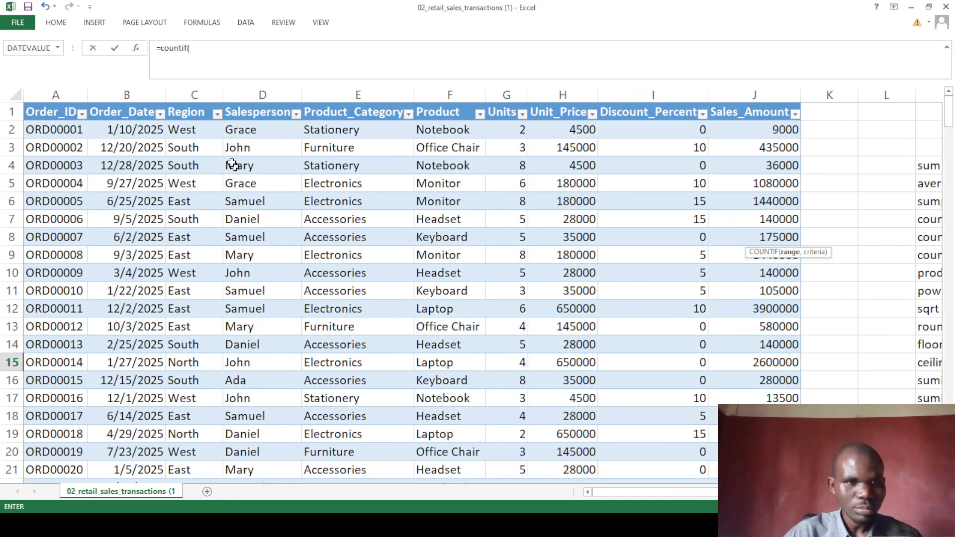
left_click(254, 114)
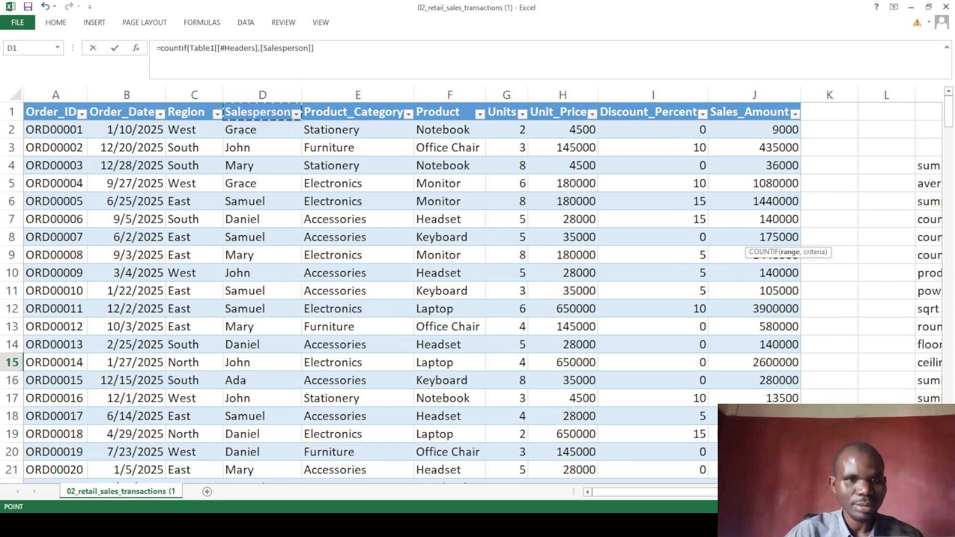
- Remove #Headers from the COUNTIF range so it reads Table1[[Salesperson]], followed by a comma for the criterion
left_click(258, 47)
key("BackSpace")
key("BackSpace")
key("BackSpace")
key("BackSpace")
key("BackSpace")
key("BackSpace")
key("BackSpace")
key("BackSpace")
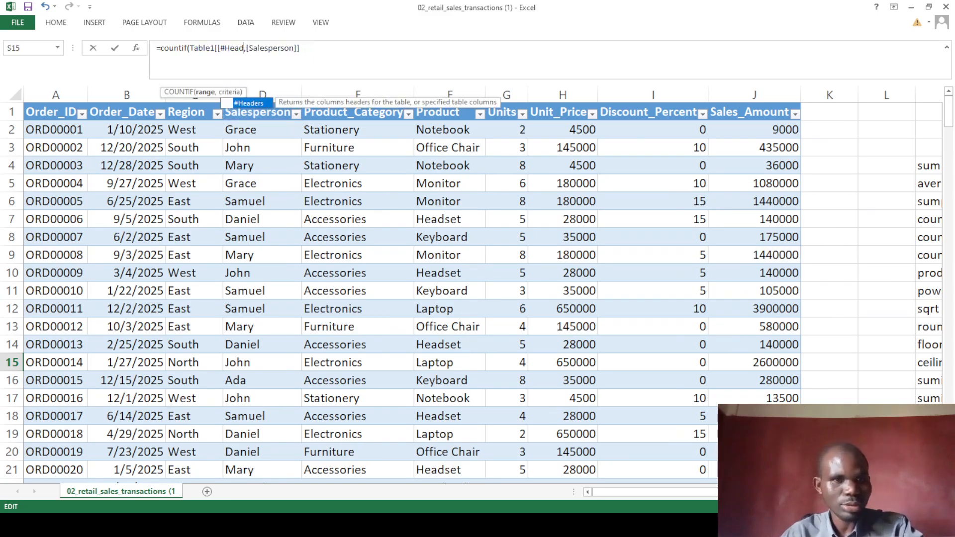
key("BackSpace")
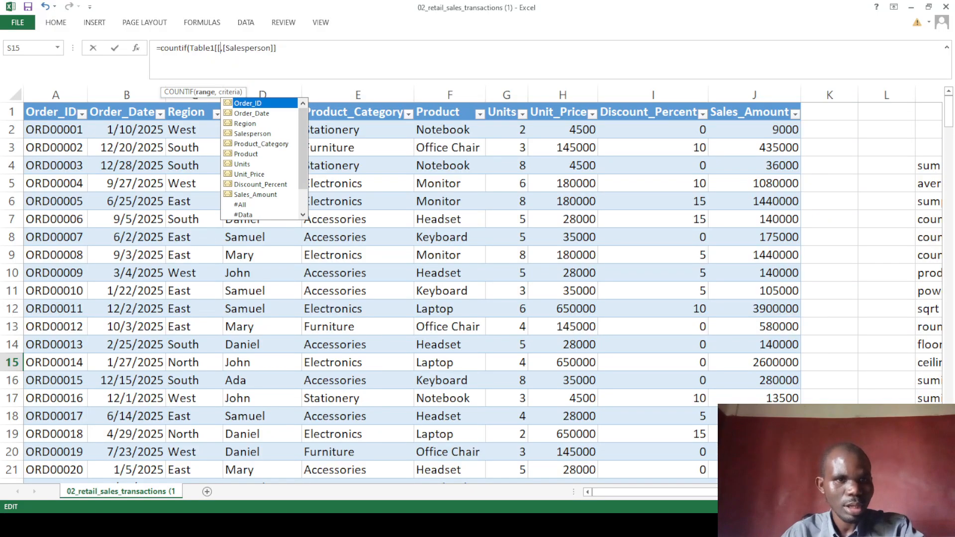
key("Delete")
key("BackSpace")
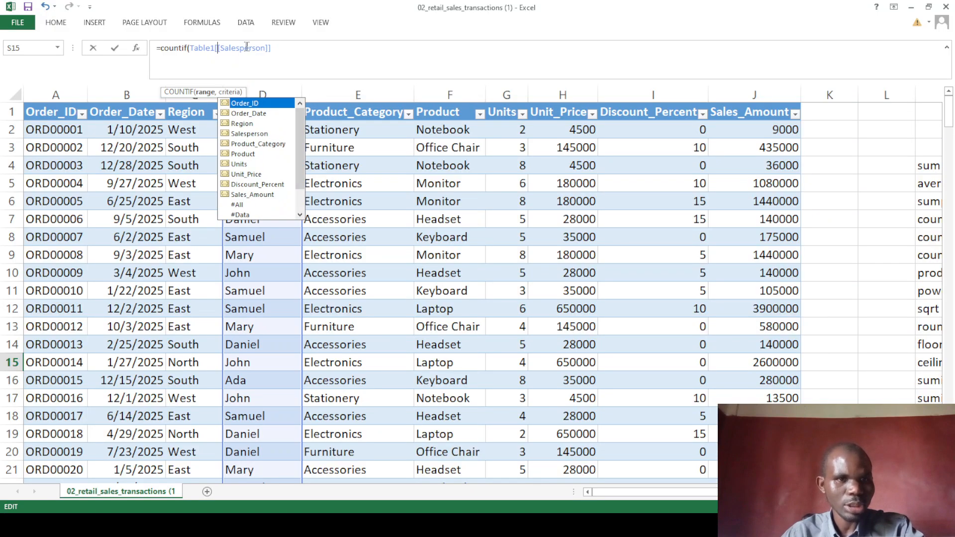
key("BackSpace")
type(",")
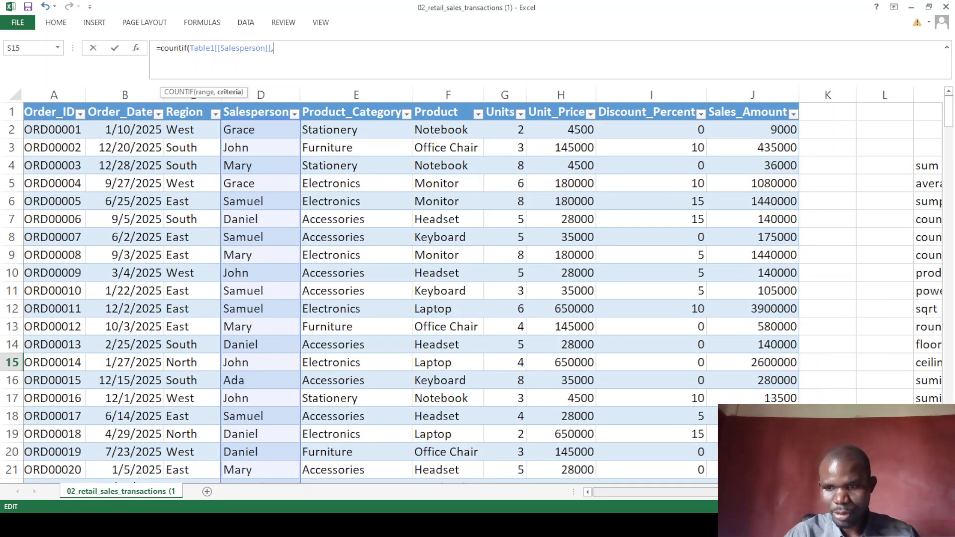
- Complete the COUNTIF formula with cell N15 as the criterion and fill it down through S19
scroll(793, 375, "right", 3)
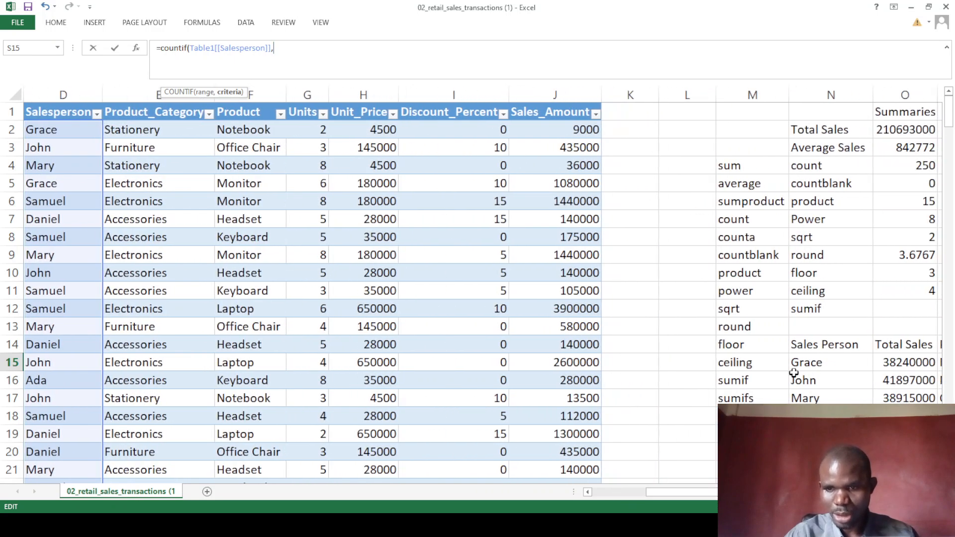
left_click(806, 367)
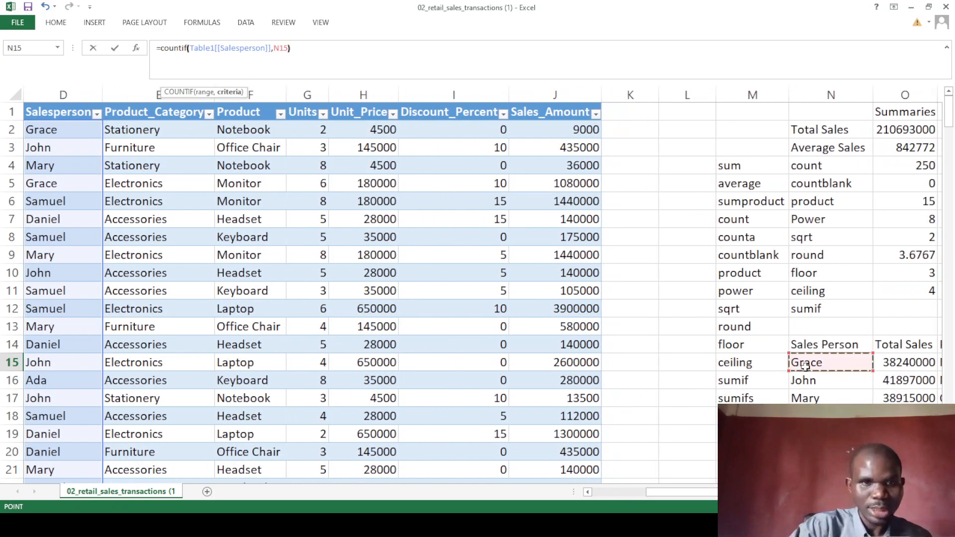
type(")")
key("Return")
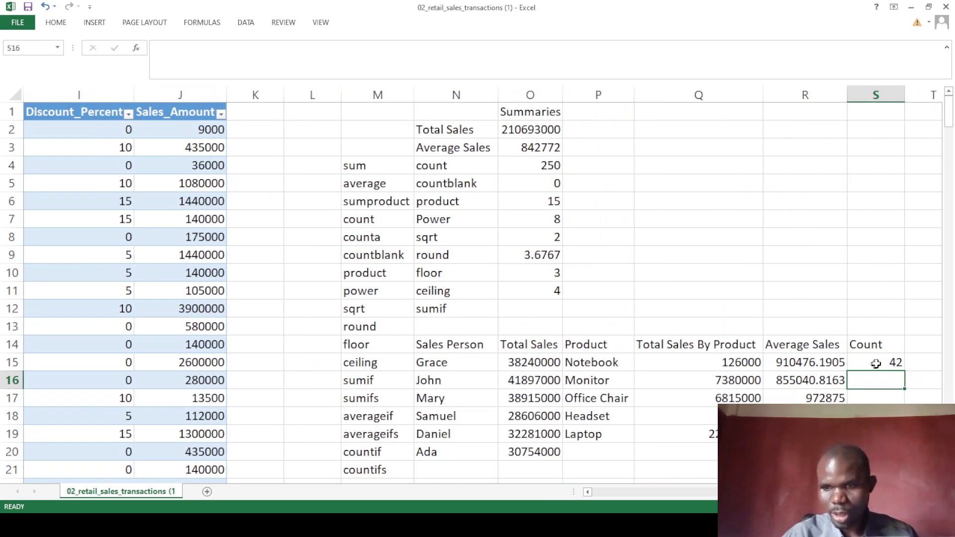
left_click(857, 360)
left_click_drag(905, 370, 904, 434)
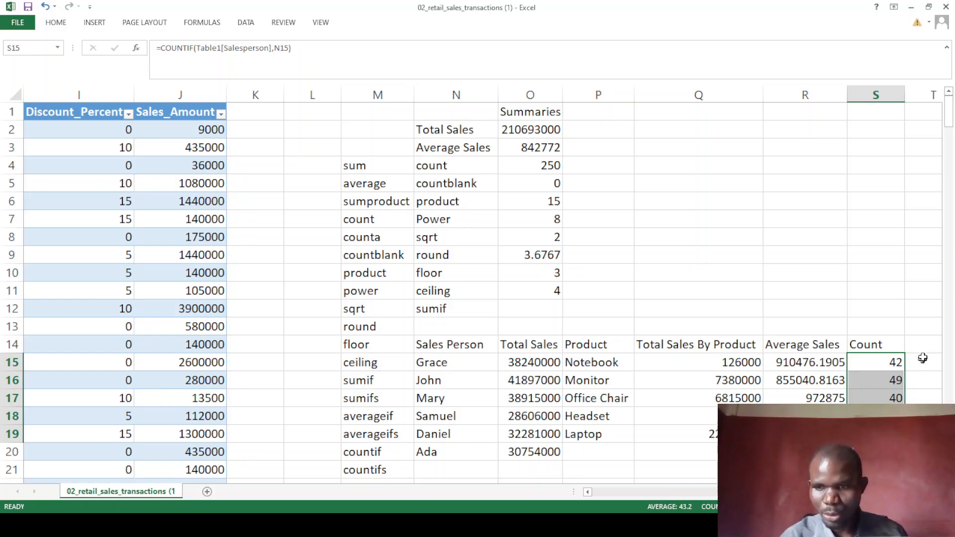
- Enter the header Count for Product in cell T14, beside the Count header
left_click(924, 344)
type("Cou")
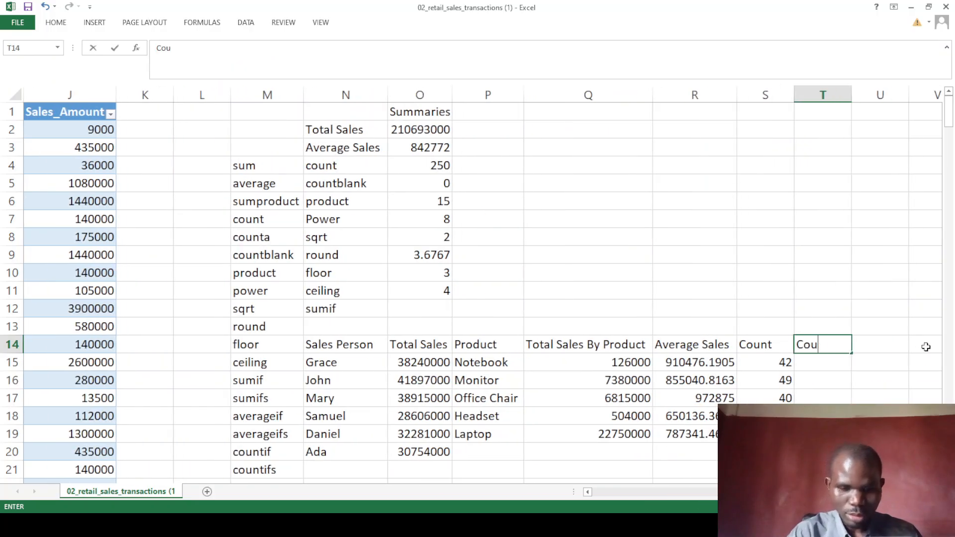
type("nt for P")
key("BackSpace")
type("f")
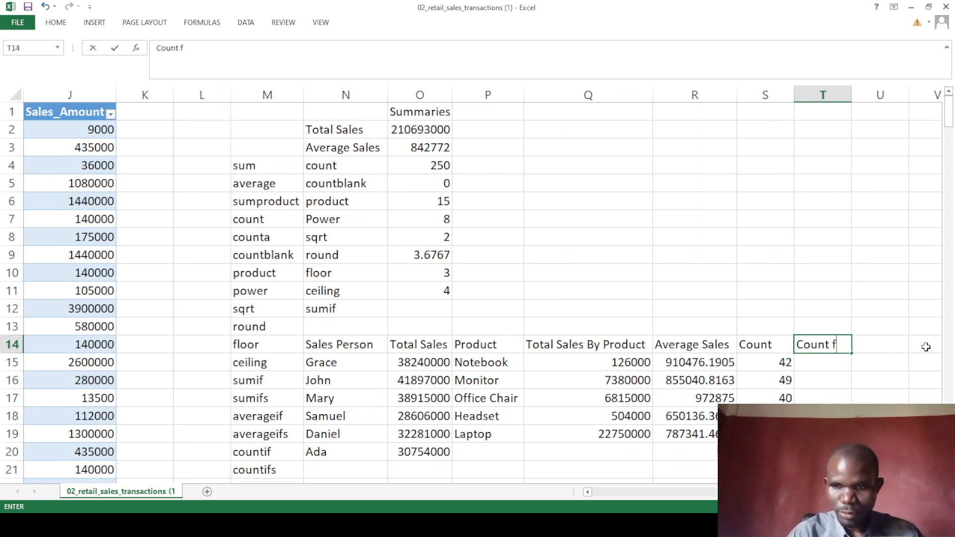
type("or Product")
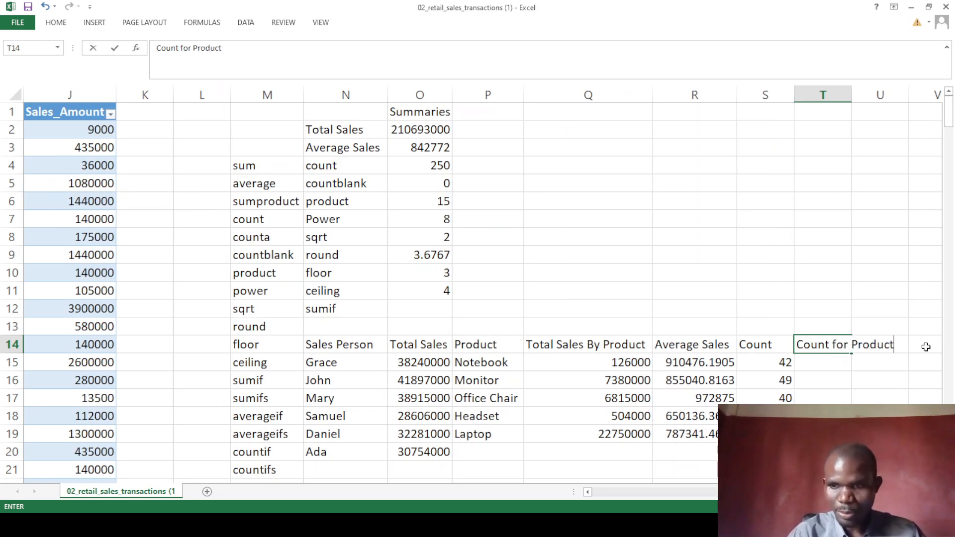
- Start a COUNTIFS formula in cell T15 with the table's Salesperson header as the first criteria range
left_click(826, 360)
type("=coun")
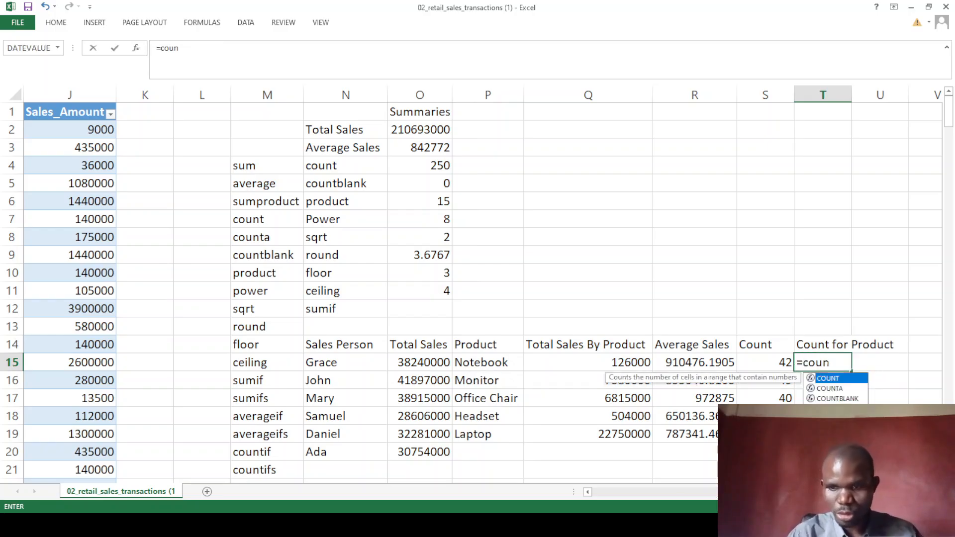
type("tif")
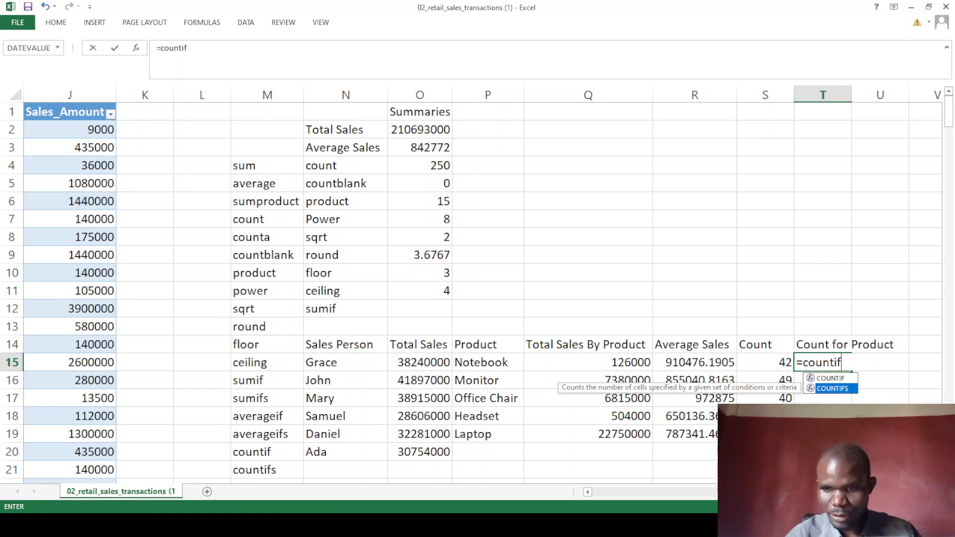
key("Tab")
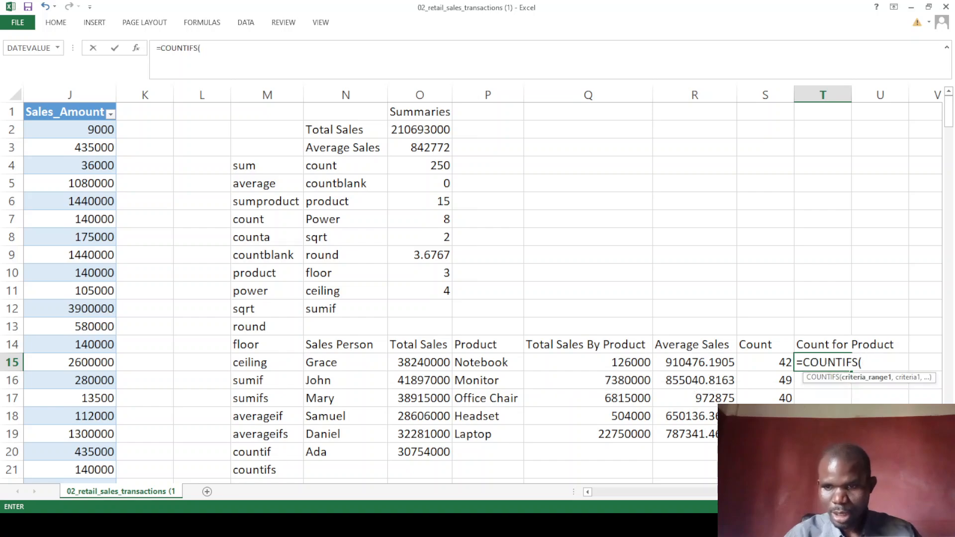
left_click_drag(746, 492, 628, 485)
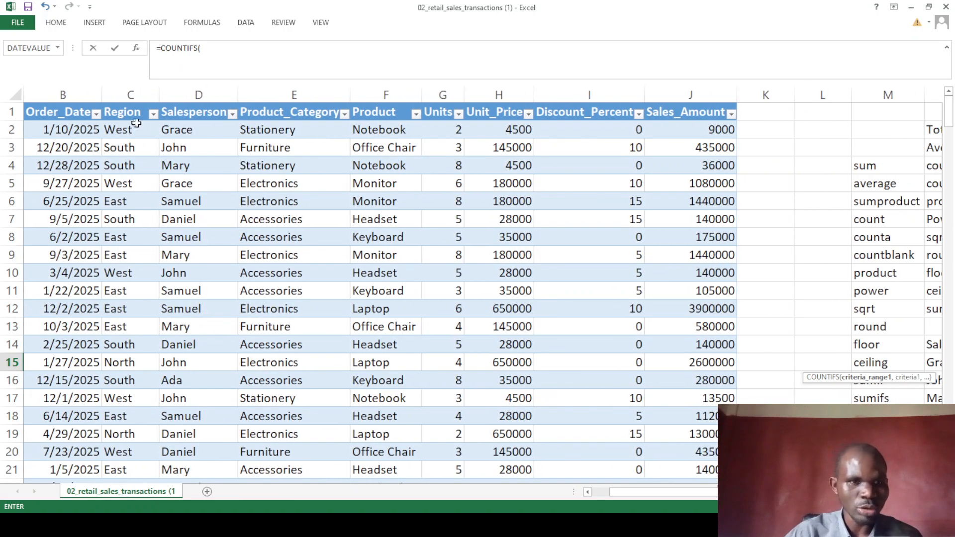
left_click(187, 113)
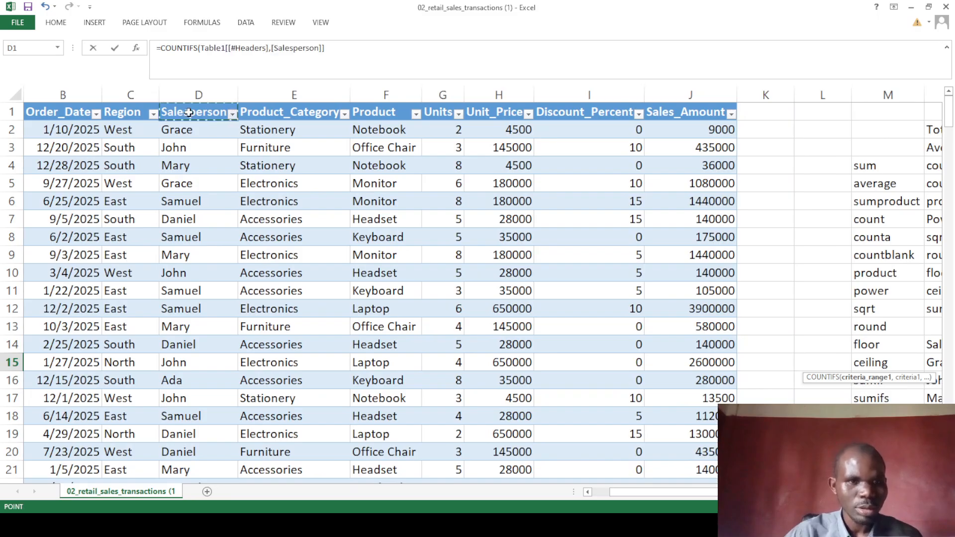
- Remove #Headers from the first COUNTIFS criteria range so it reads Table1[[Salesperson]]
left_click(272, 49)
key("BackSpace")
key("BackSpace")
key("BackSpace")
key("BackSpace")
key("BackSpace")
key("BackSpace")
key("BackSpace")
key("BackSpace")
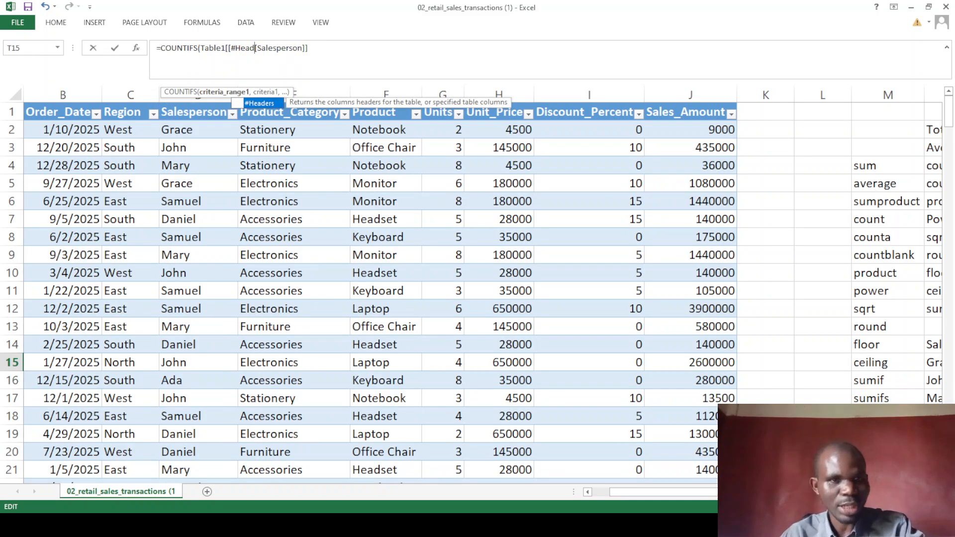
key("BackSpace")
key("BackSpace")
key("BackSpace")
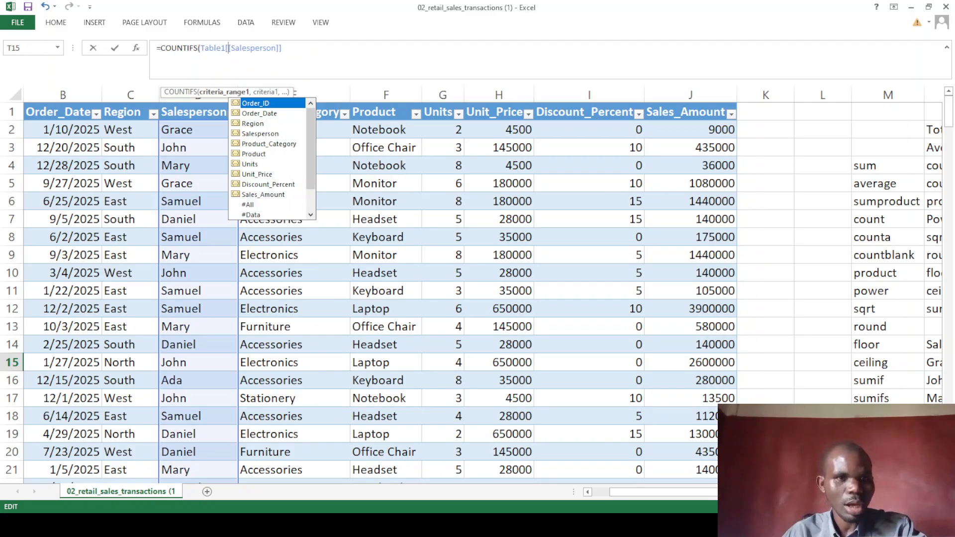
- Add the first listed salesperson's name as quoted text for the first COUNTIFS criterion
left_click(282, 48)
type(",\"Grace")
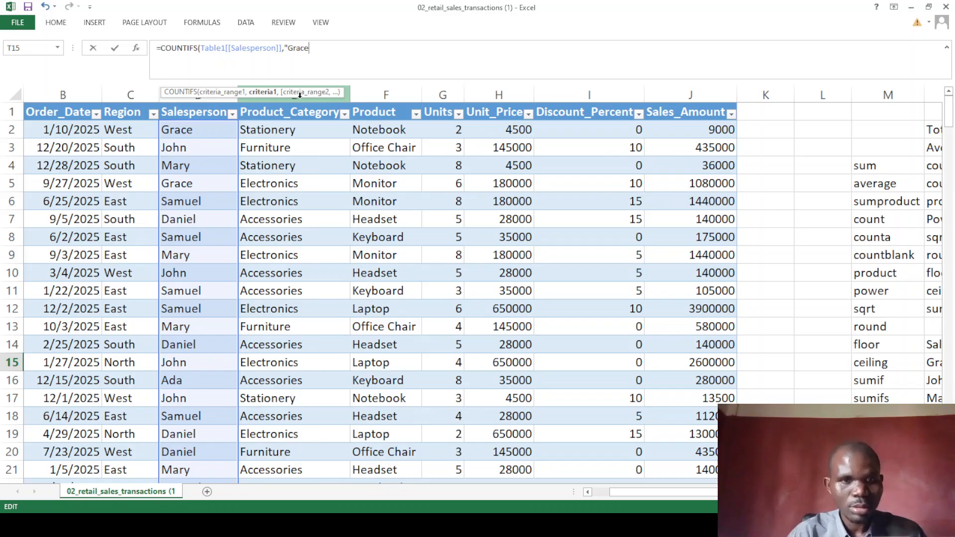
type("\",")
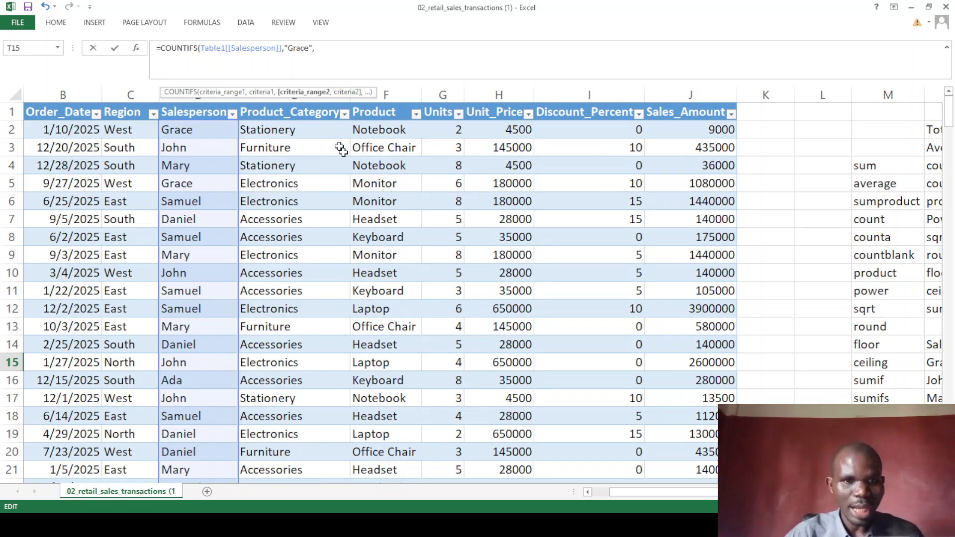
- Add the table's Product column as the second COUNTIFS criteria range, without #Headers, so it reads Table1[[Product]]
left_click(382, 114)
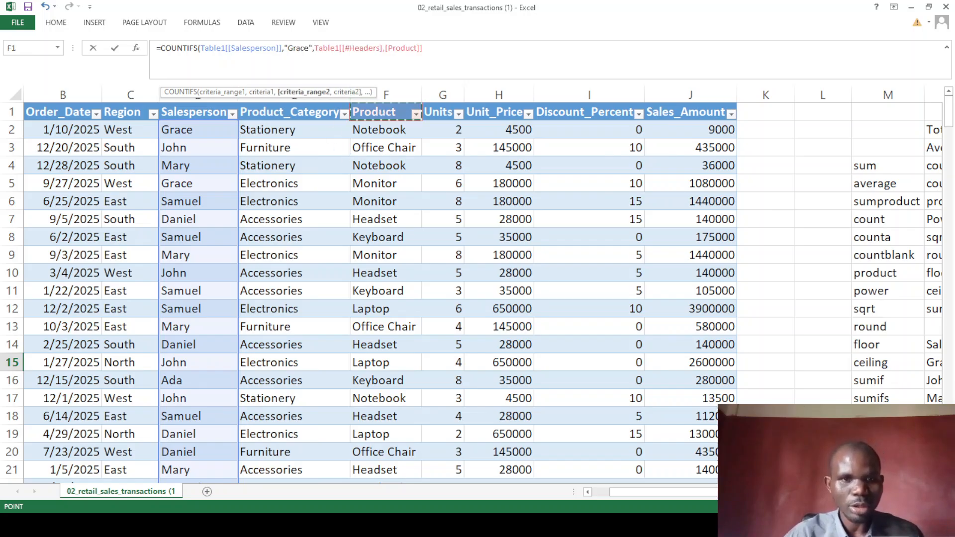
left_click(384, 49)
key("BackSpace")
key("BackSpace")
key("BackSpace")
key("BackSpace")
key("BackSpace")
key("BackSpace")
key("BackSpace")
key("BackSpace")
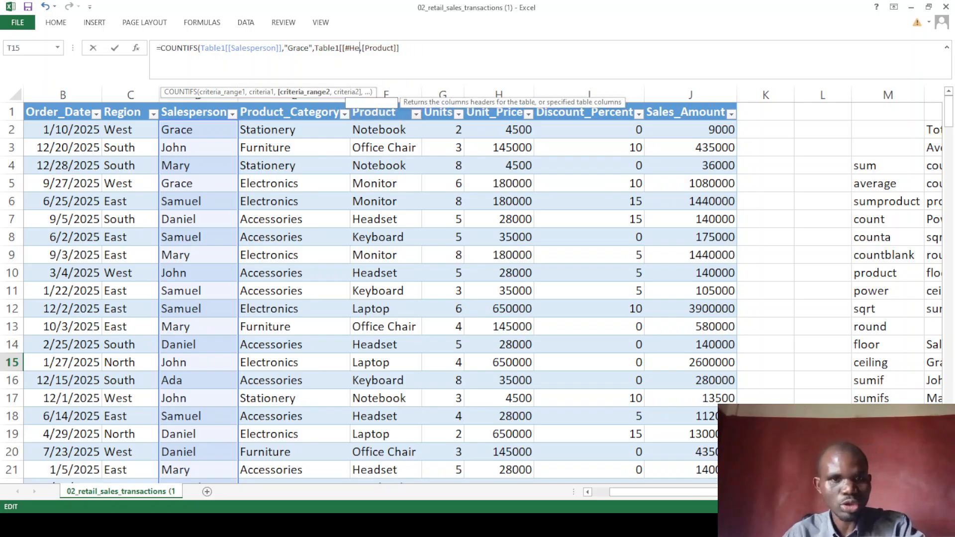
key("BackSpace")
key("BackSpace")
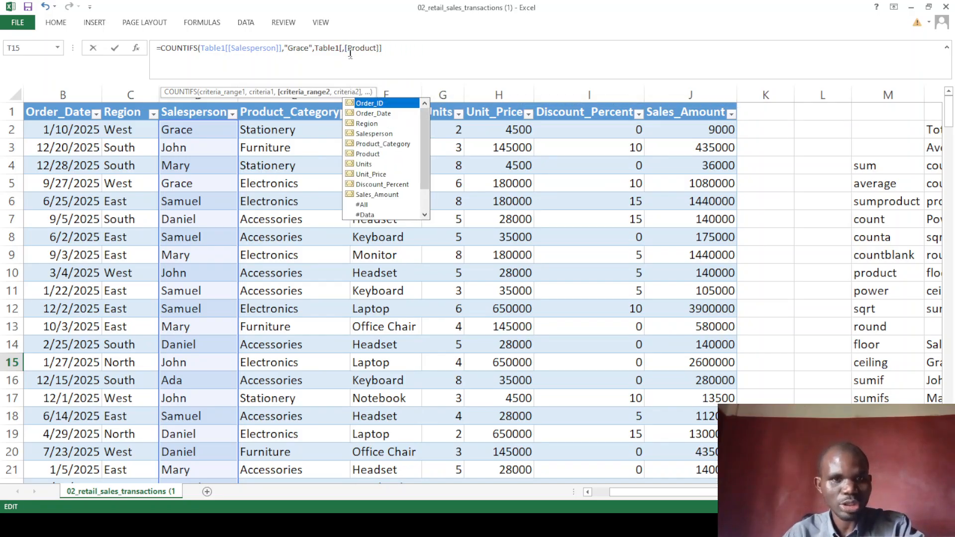
key("Delete")
left_click(379, 50)
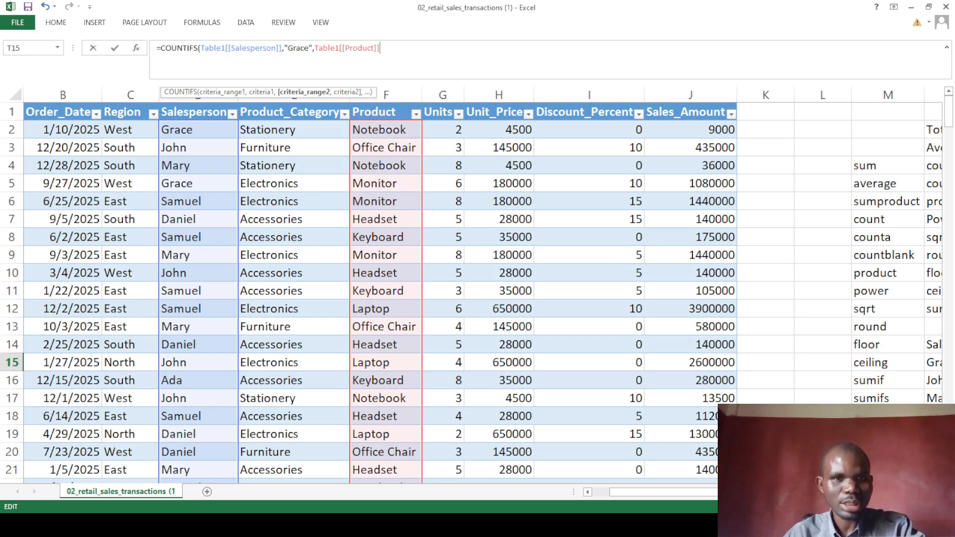
- Add "Notebook" as the second COUNTIFS criterion and complete the formula in cell T15
type(",\"Notebook")
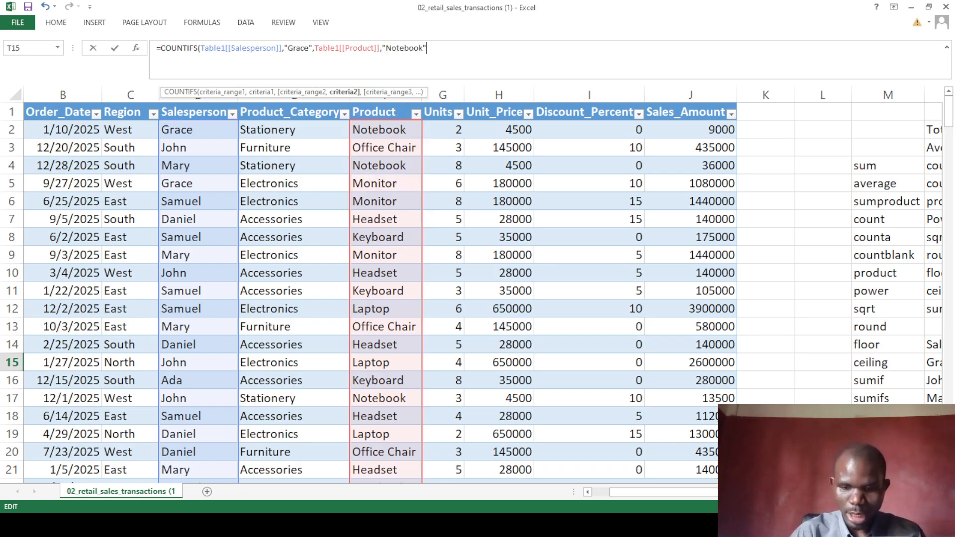
type("\")")
key("Return")
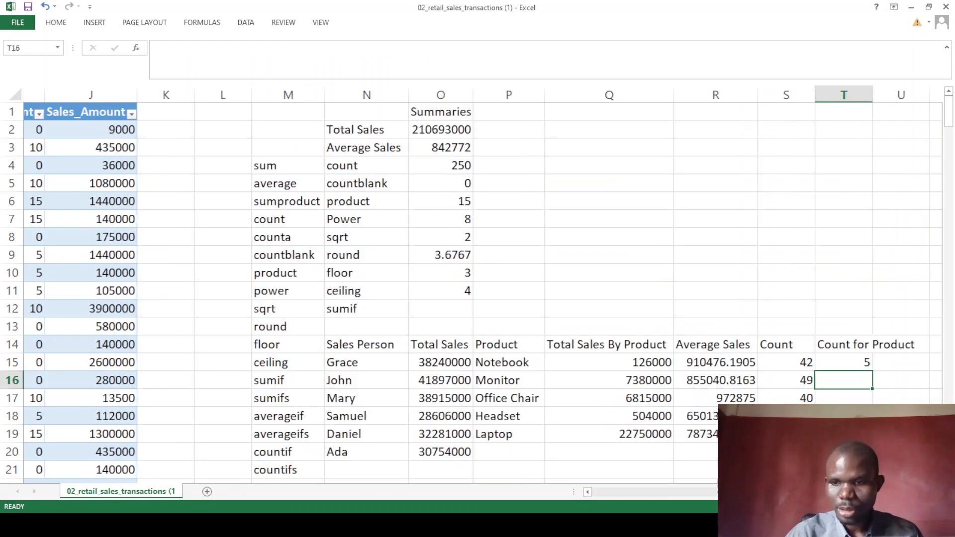
- Replace the quoted "Notebook" criterion in the T15 COUNTIFS formula with a reference to cell P15
left_click(837, 364)
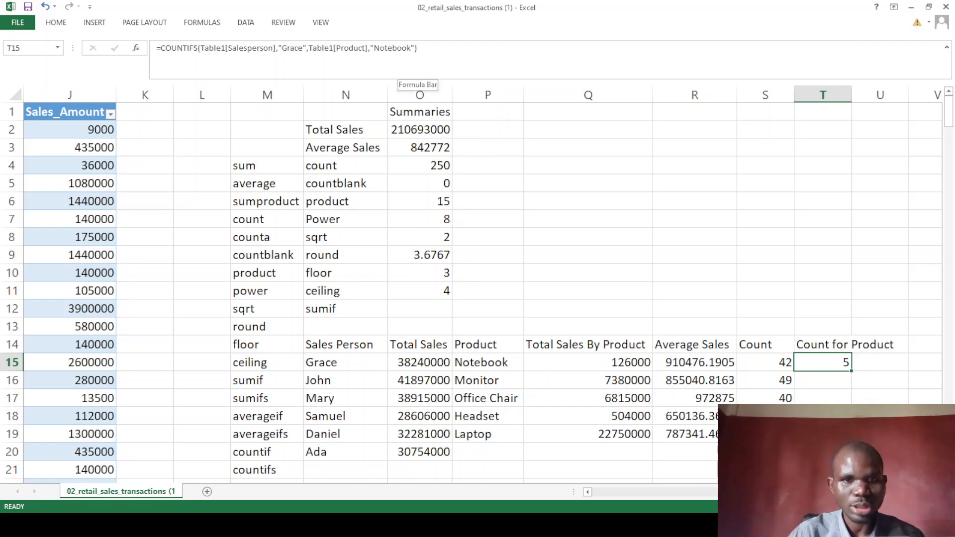
key("F2")
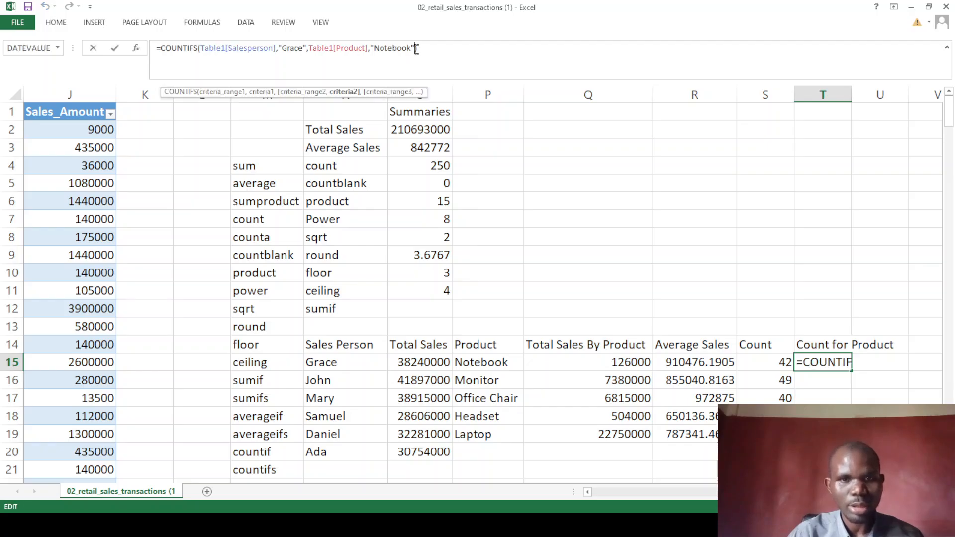
key("BackSpace")
key("BackSpace")
key("BackSpace")
key("BackSpace")
key("BackSpace")
key("BackSpace")
key("BackSpace")
key("BackSpace")
key("BackSpace")
key("BackSpace")
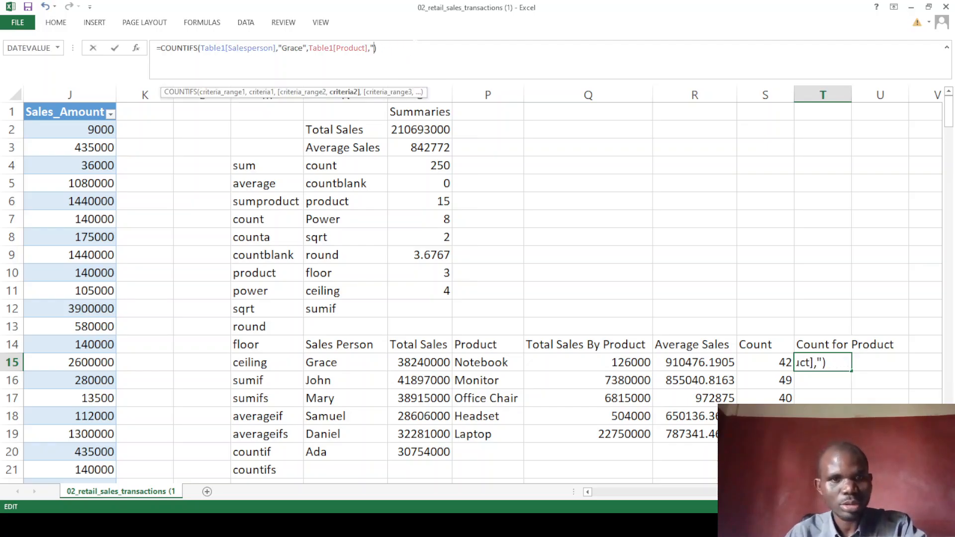
left_click(495, 362)
key("Return")
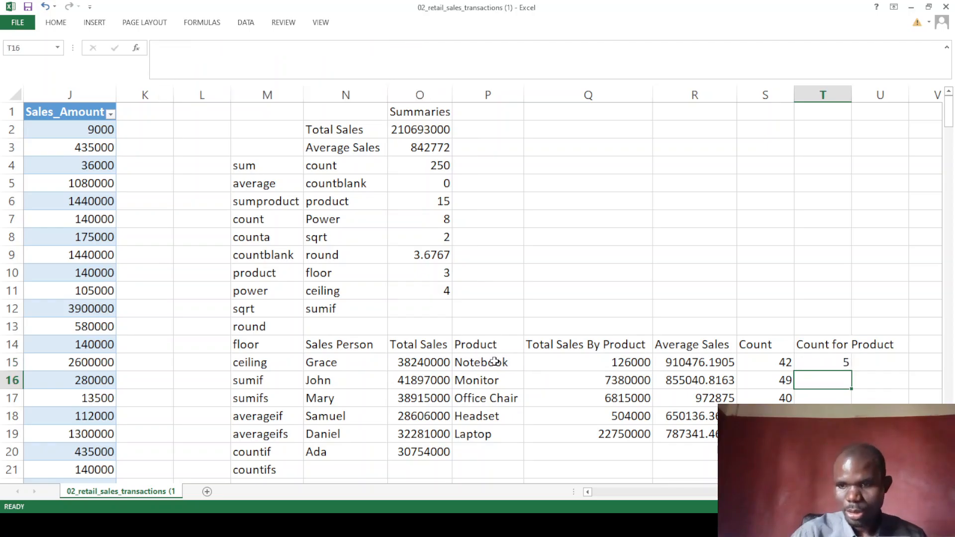
- Fill the COUNTIFS formula from T15 down to T19 for the remaining listed products
left_click(849, 366)
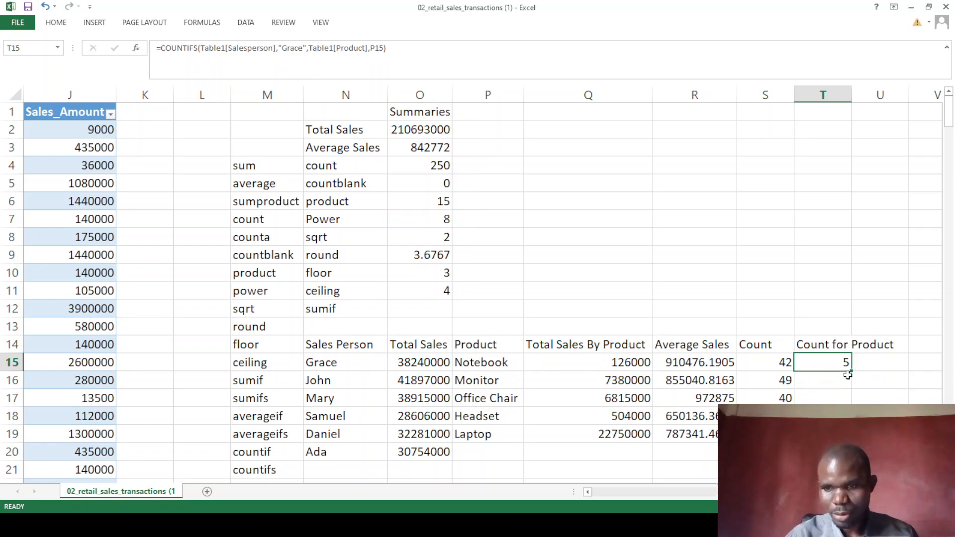
left_click_drag(851, 371, 848, 434)
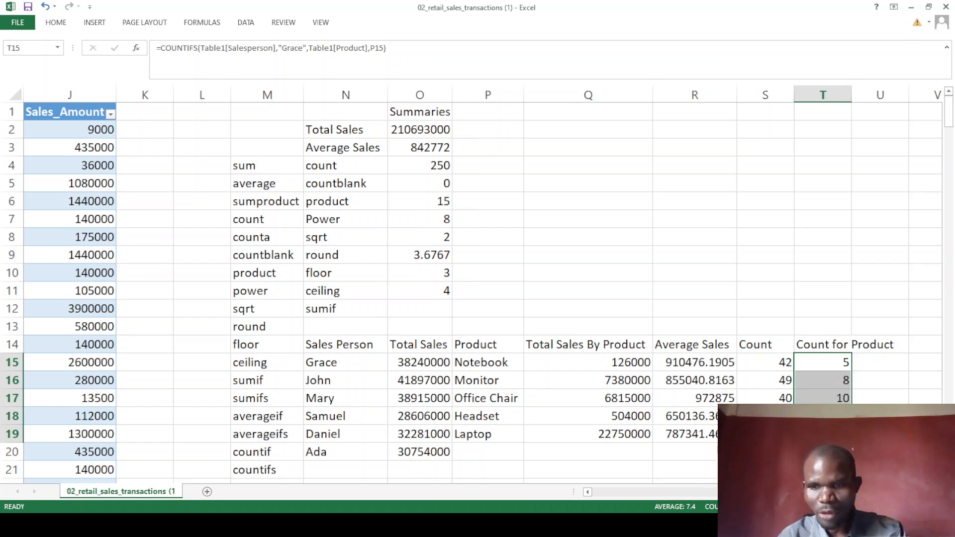
scroll(327, 464, "down", 2)
scroll(413, 429, "up", 2)
scroll(424, 433, "down", 2)
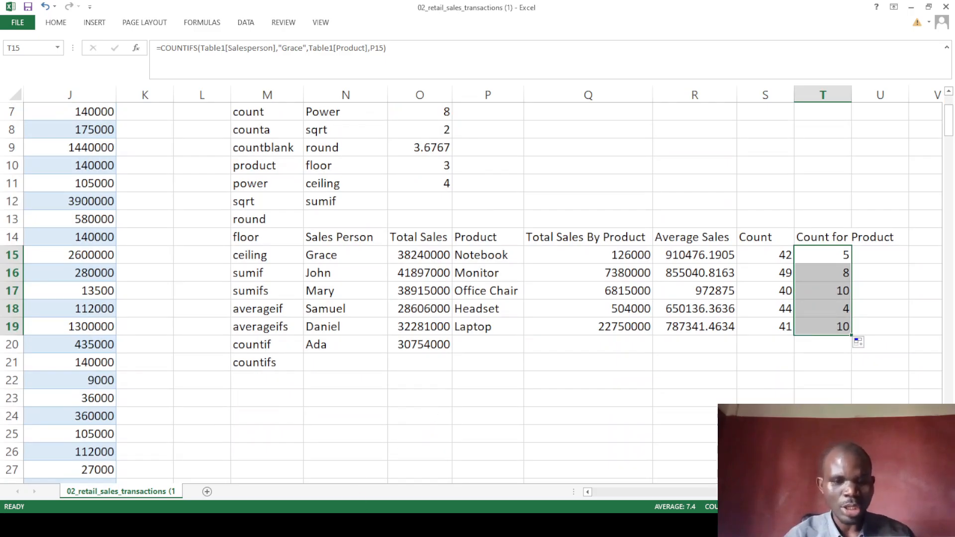
left_click(362, 525)
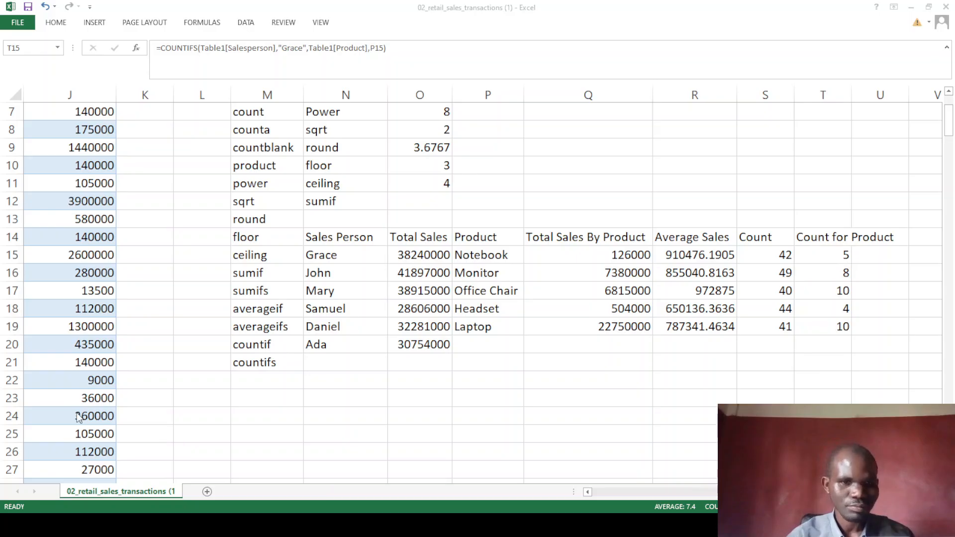